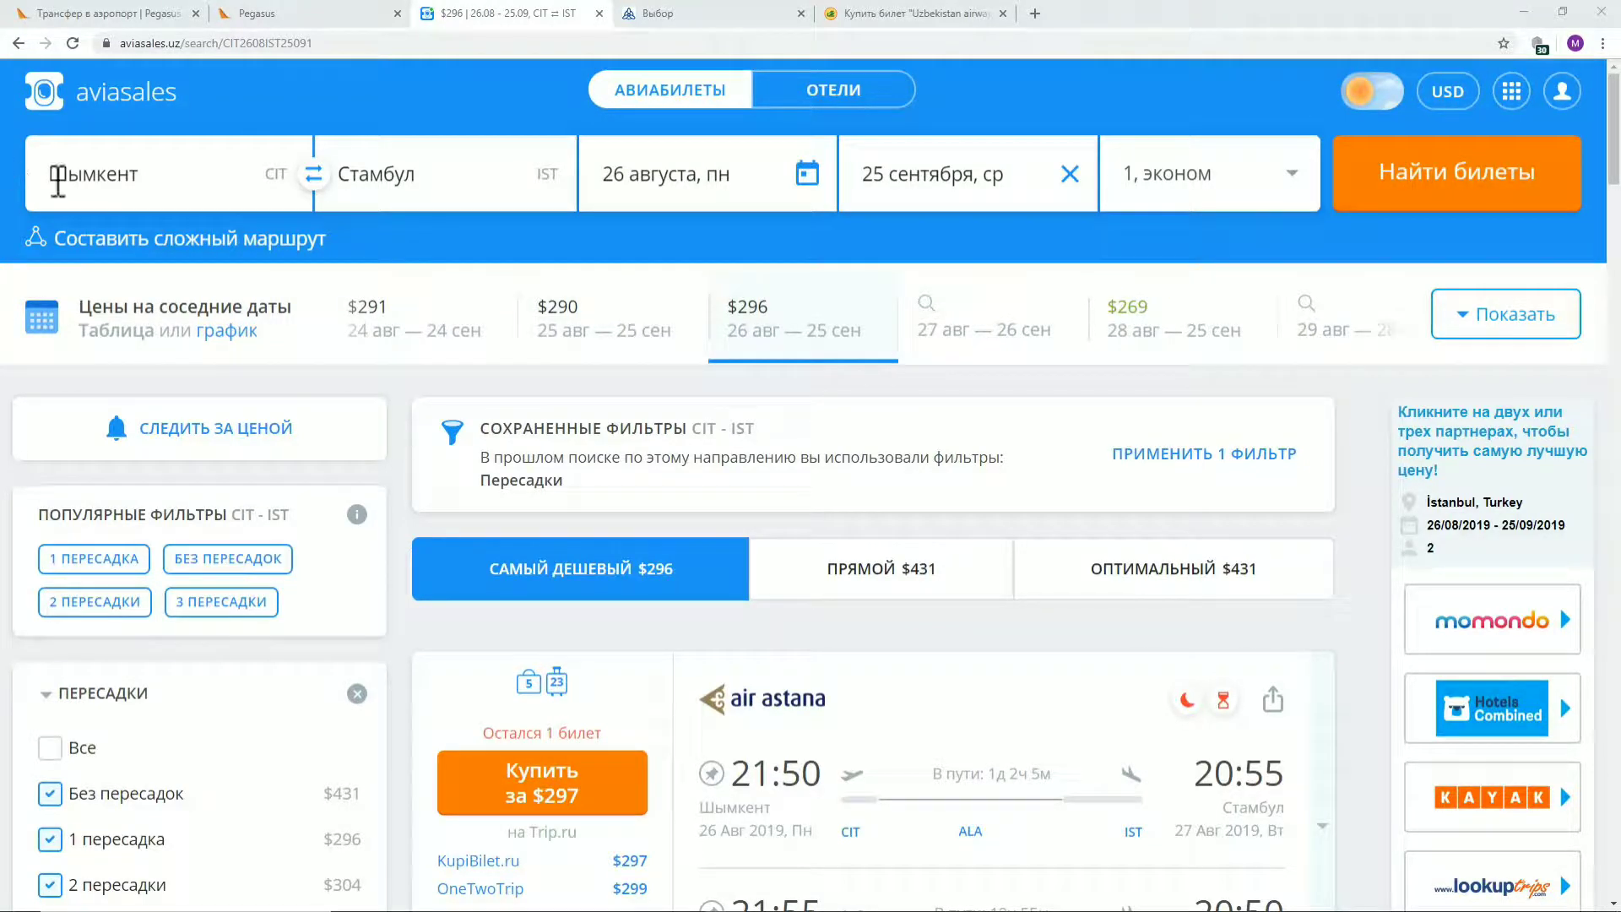
click(213, 185)
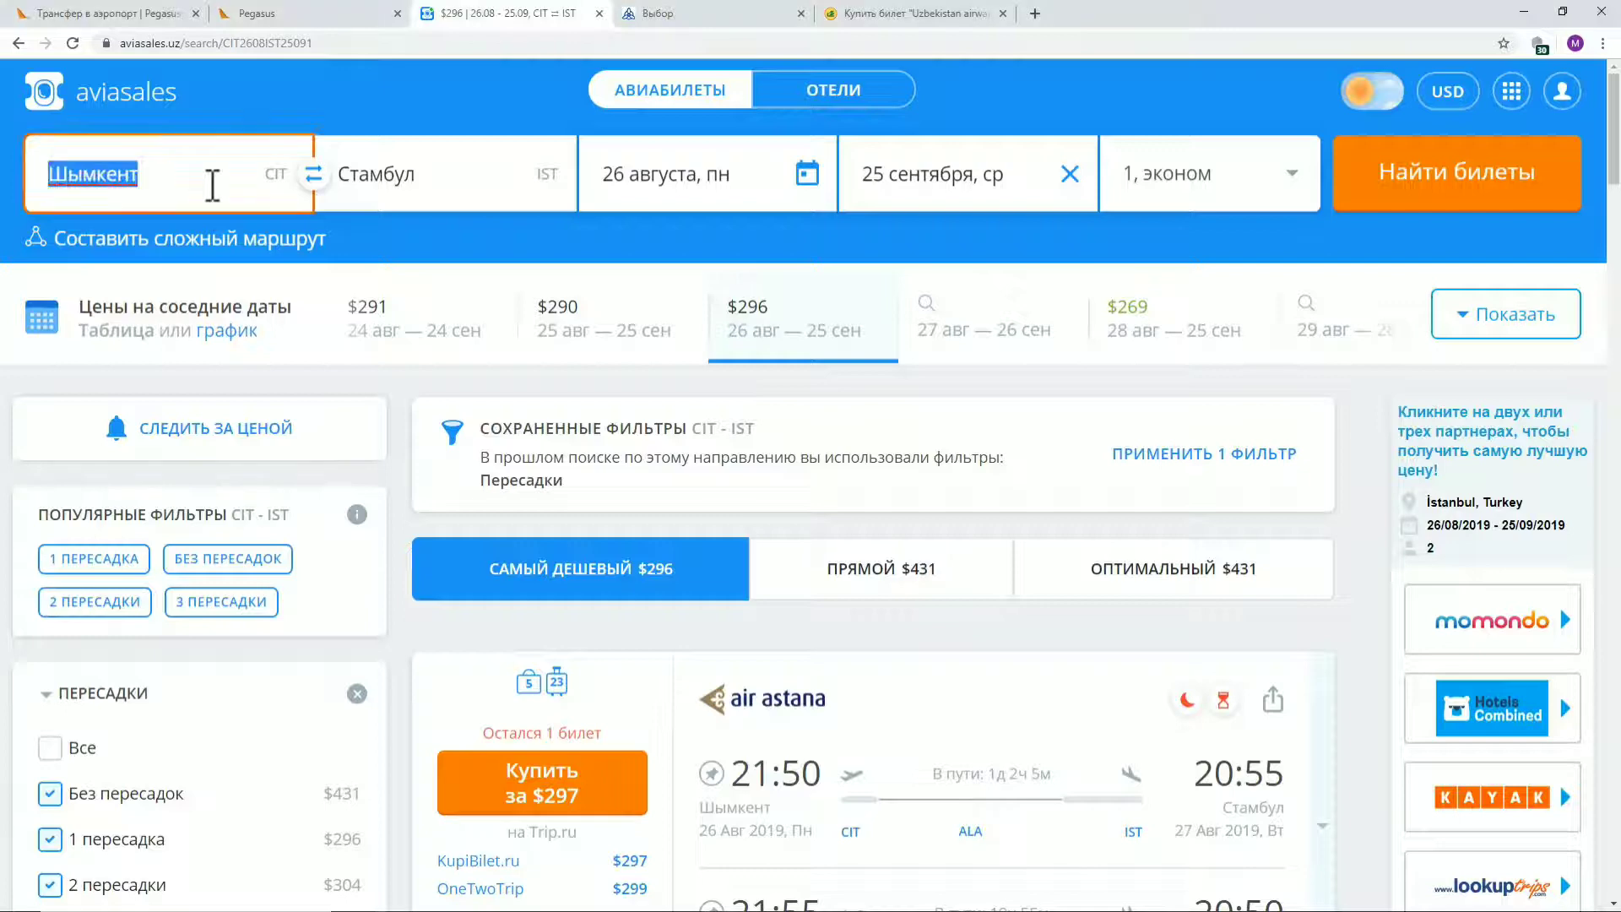
click(463, 168)
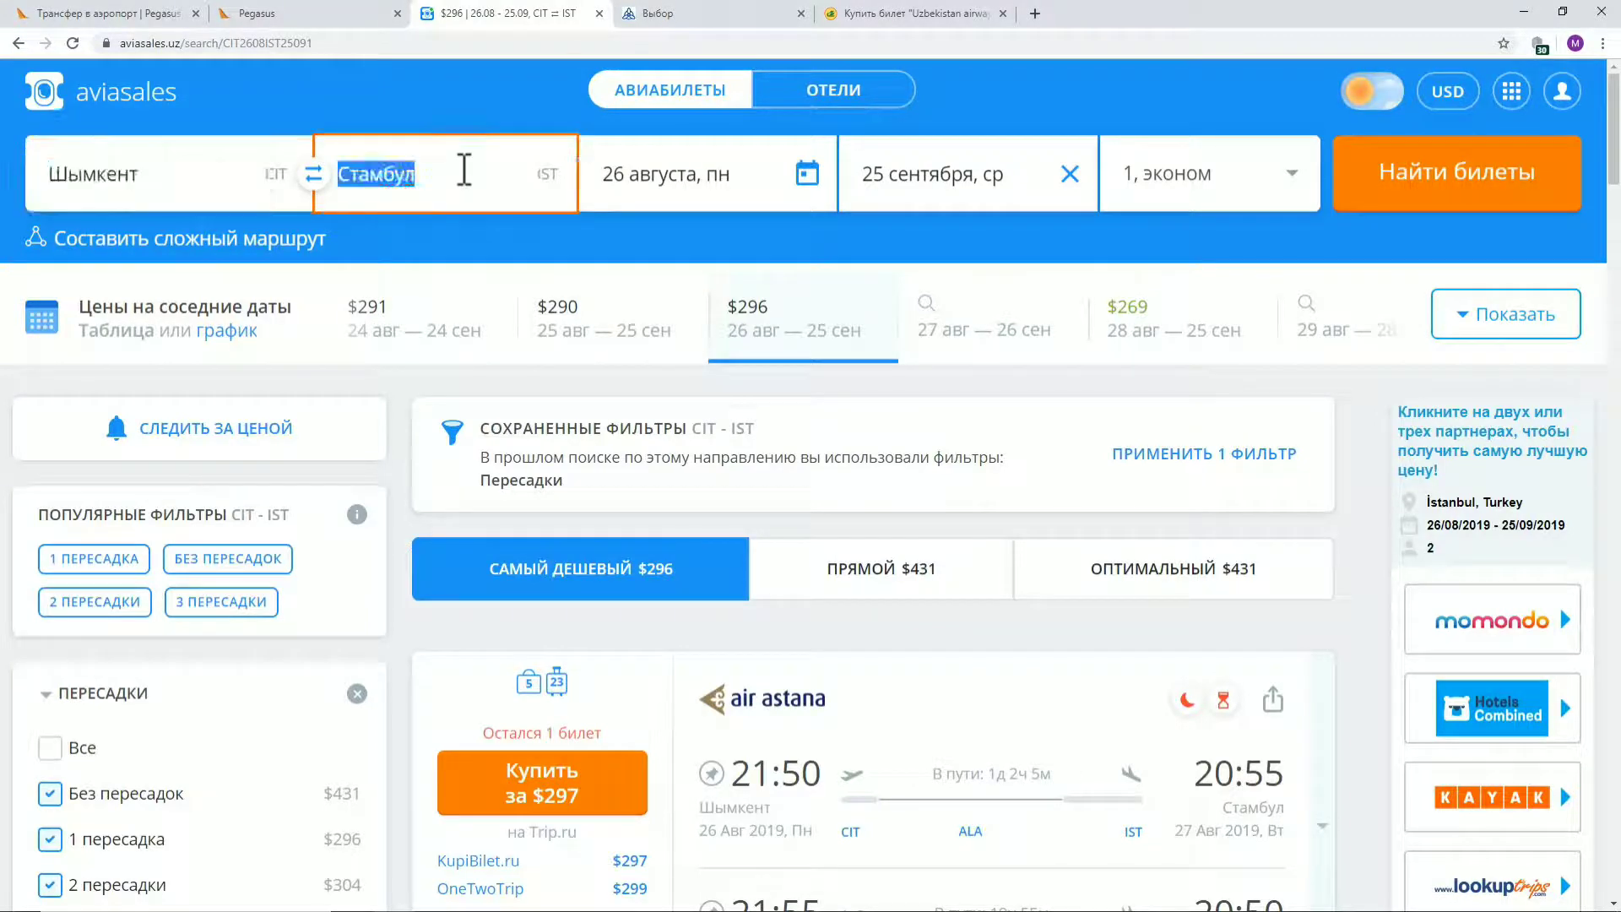
click(673, 169)
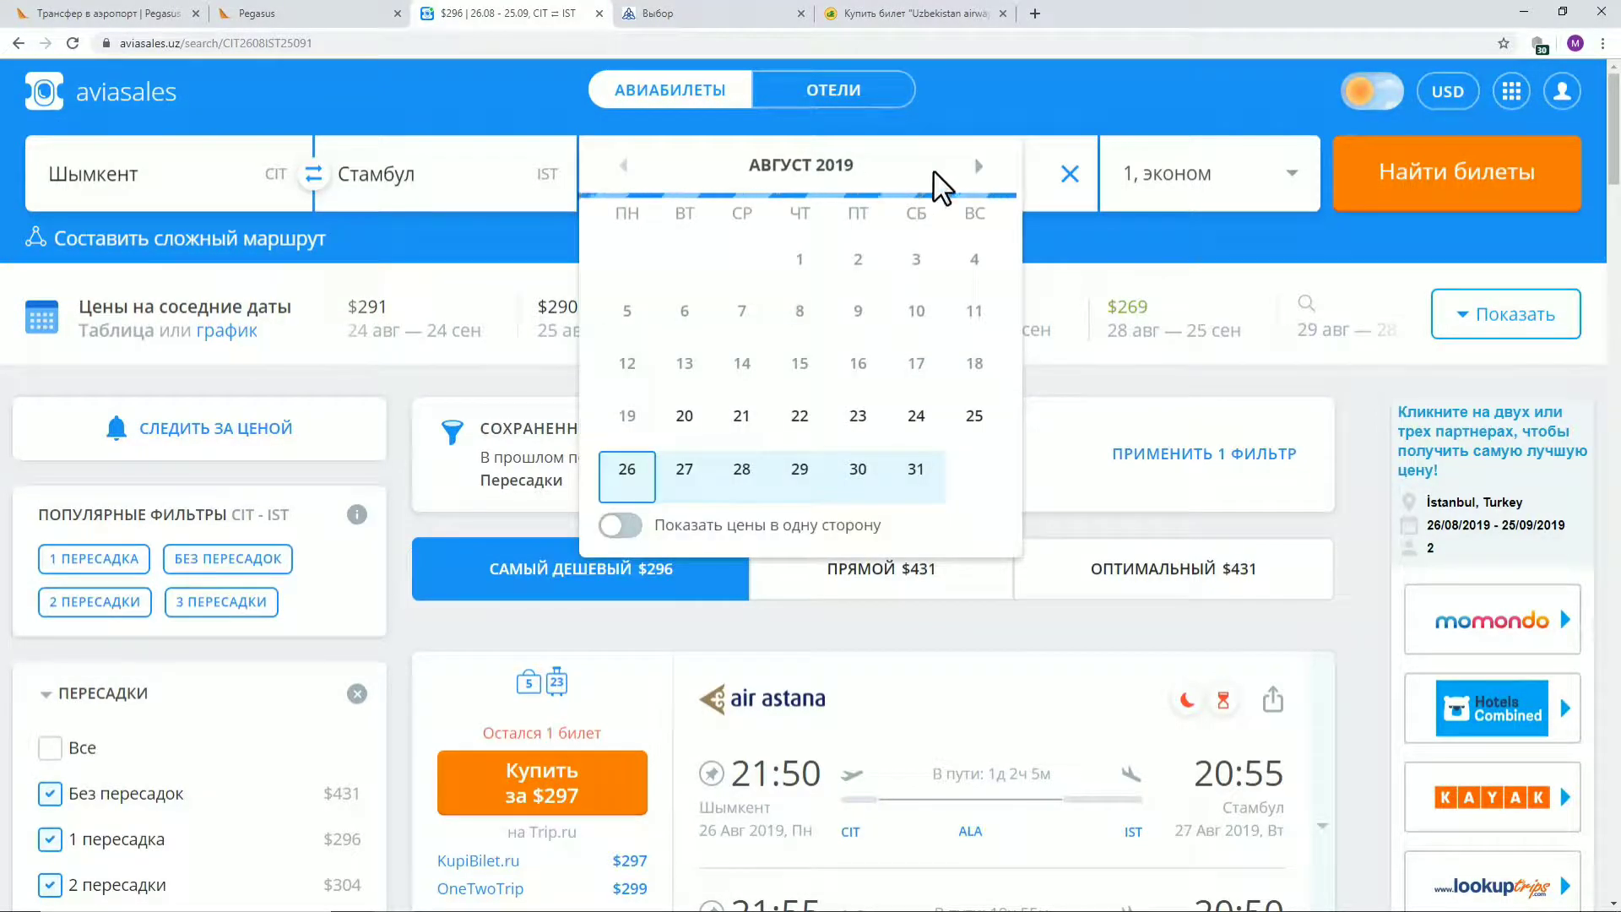
click(1024, 109)
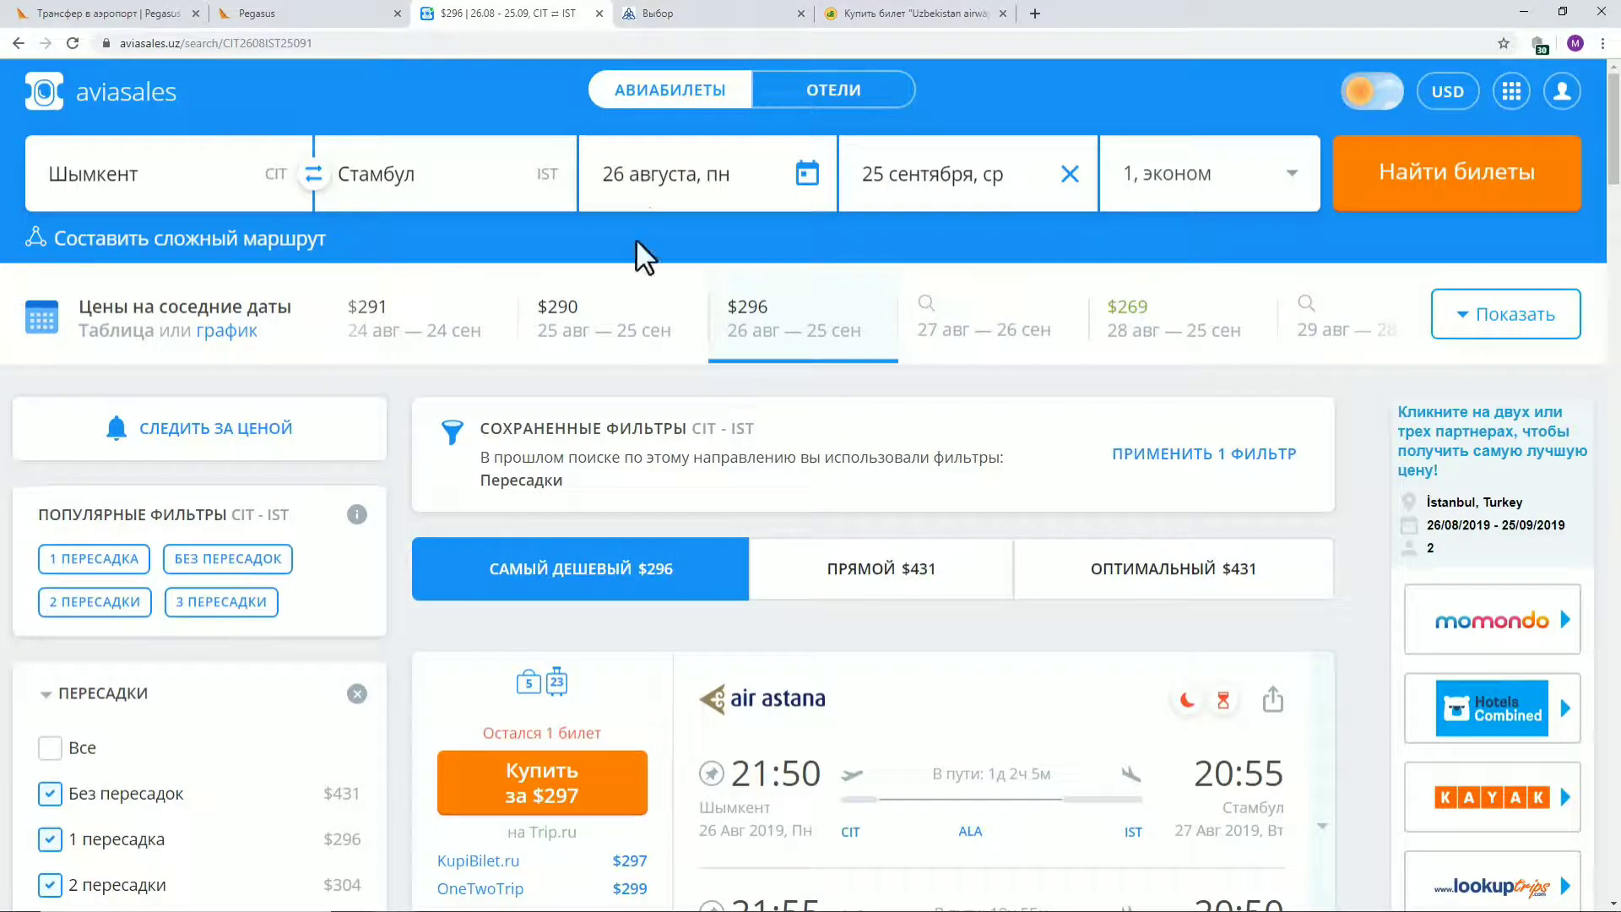
scroll(771, 445, down, 3)
scroll(809, 434, down, 2)
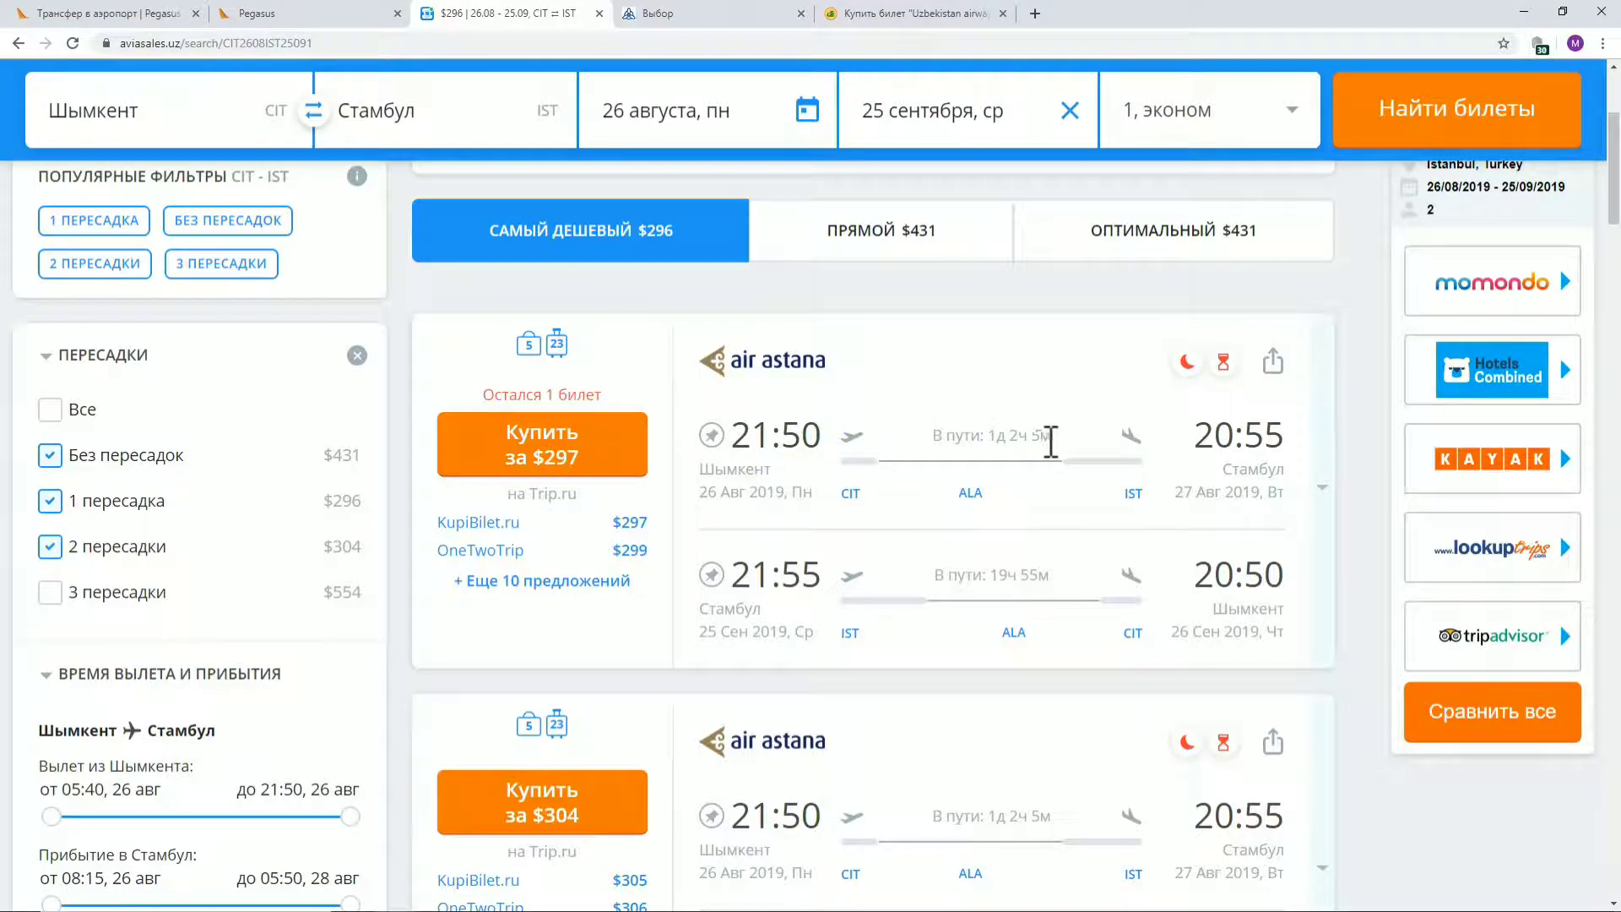
Expand the cheapest $297 Air Astana offer to show its flight legs
drag(1047, 436, 984, 435)
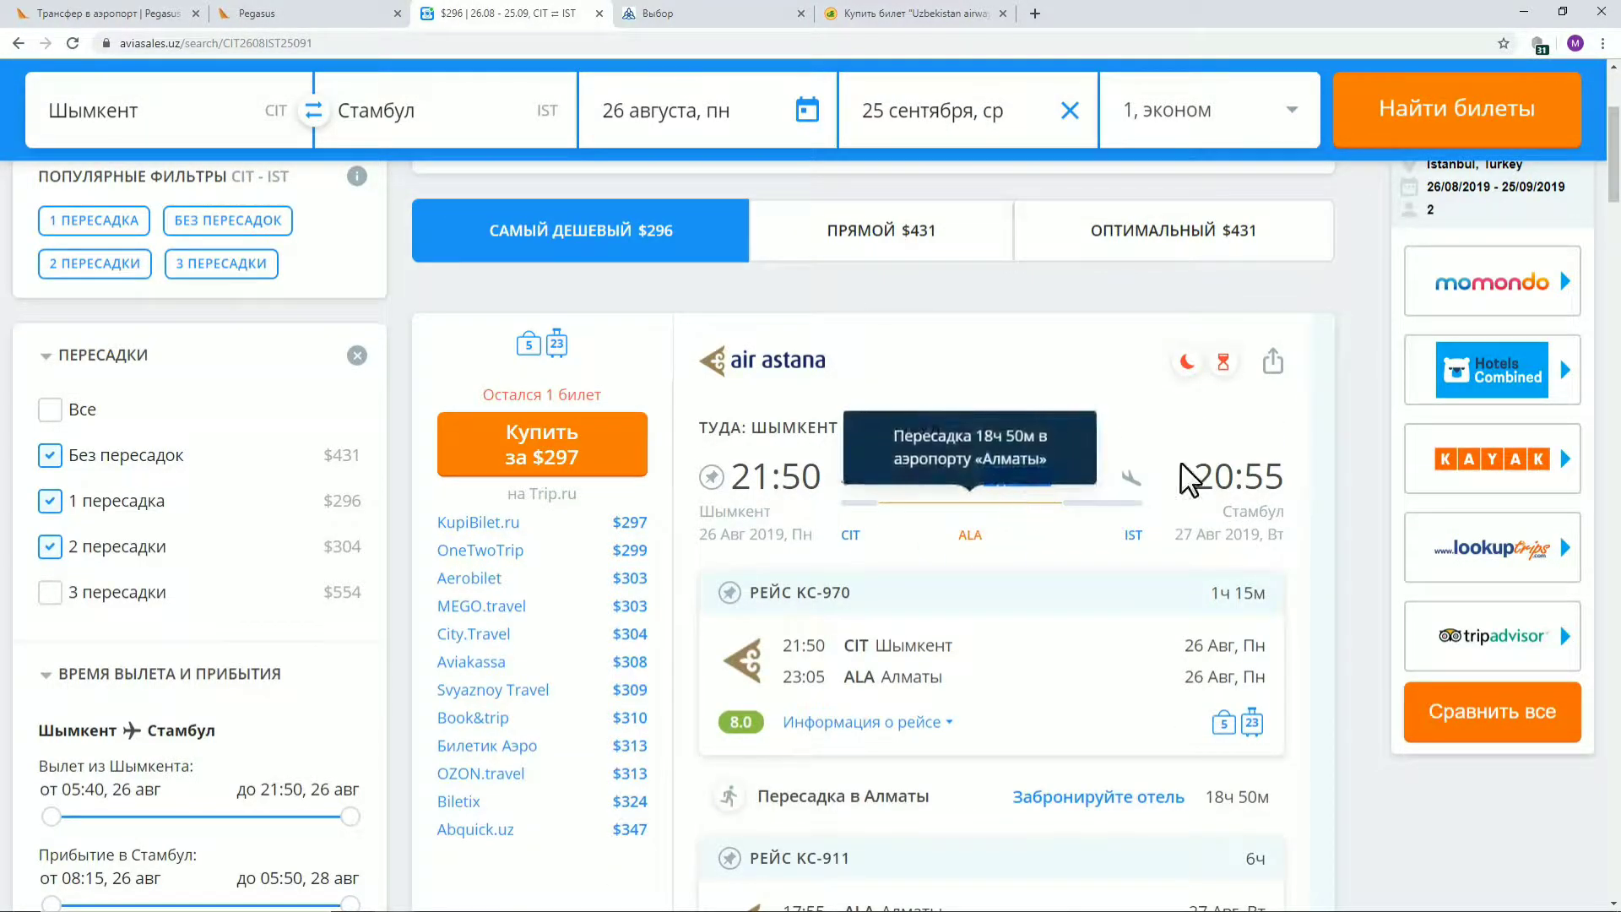
scroll(1368, 435, down, 1)
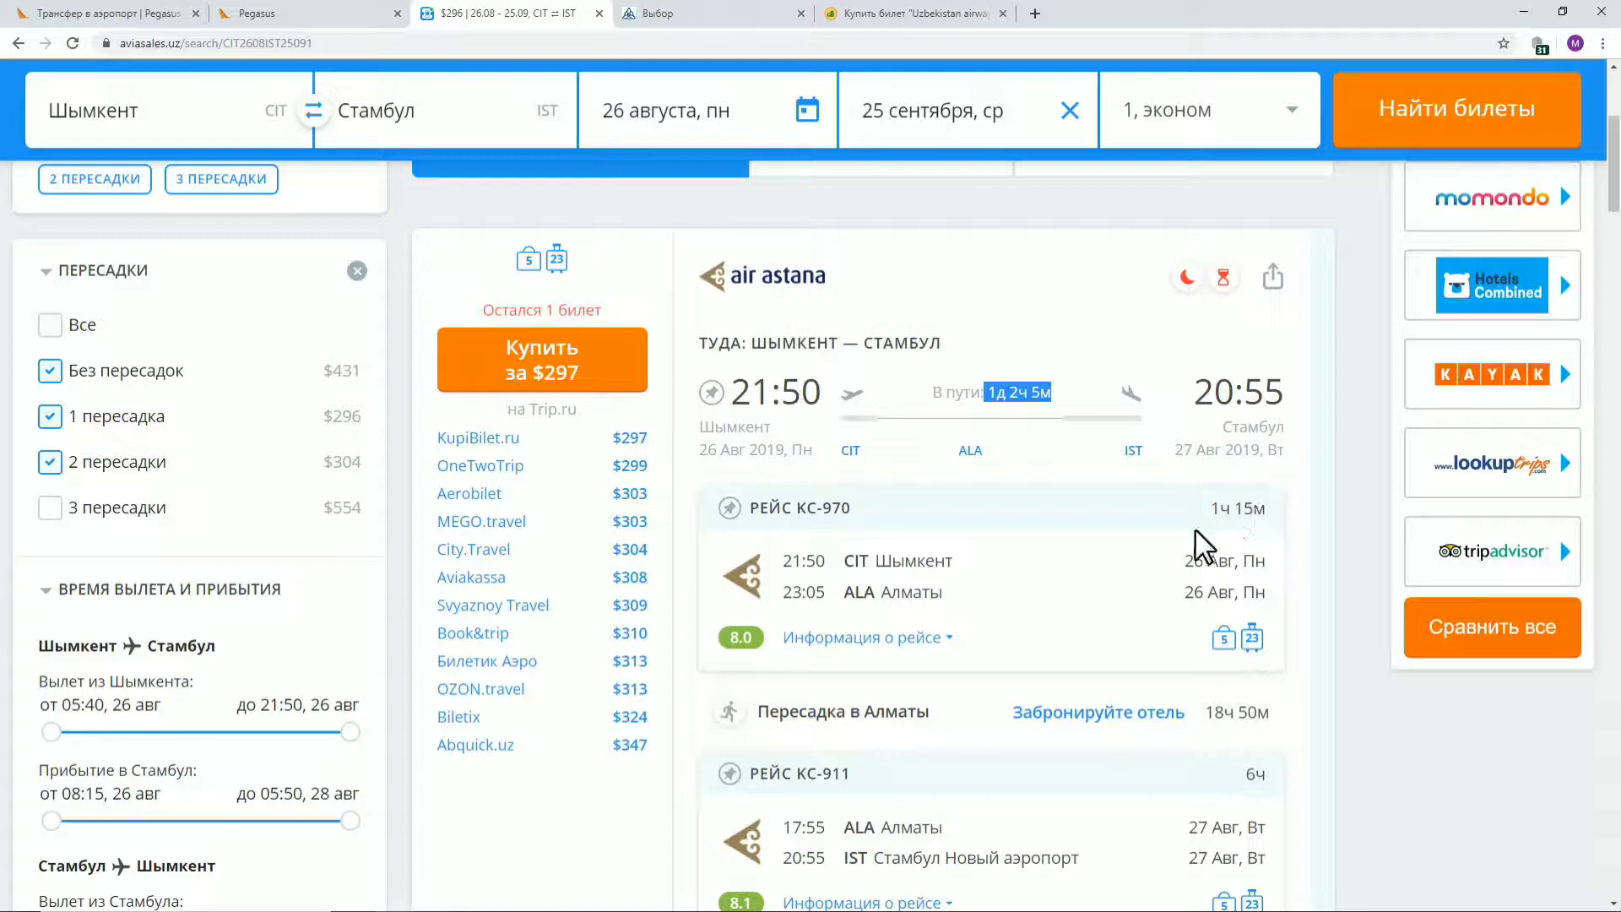
click(1215, 524)
drag(1209, 508, 1253, 509)
scroll(1304, 517, down, 2)
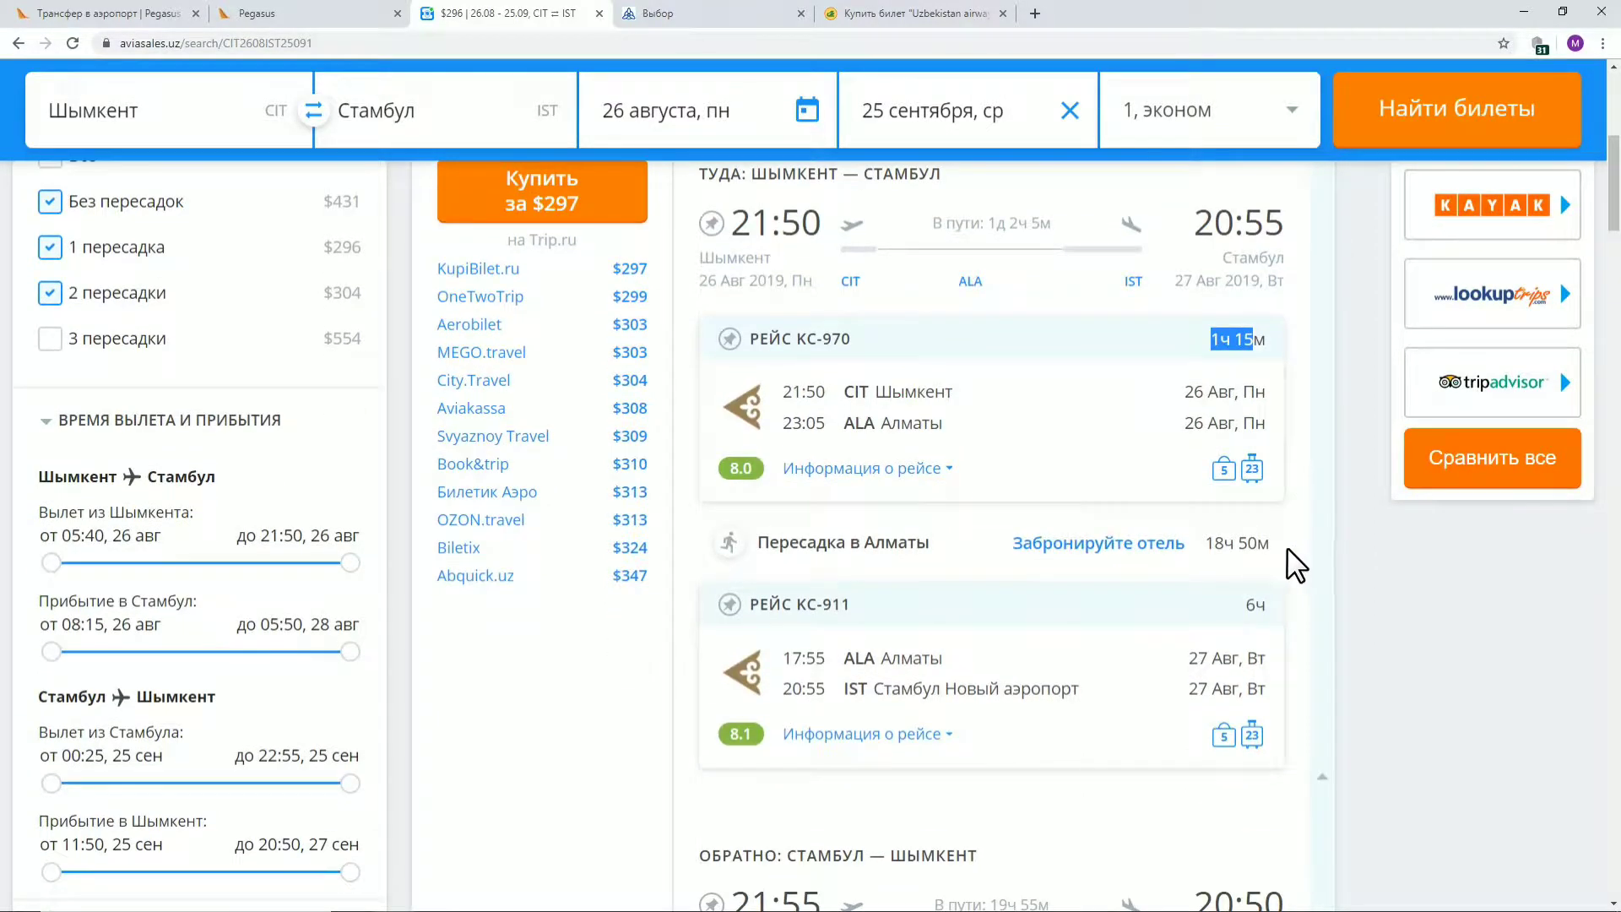
Highlight the 18h 50m Almaty layover and the 6h duration of flight KC-911
drag(1292, 561, 1205, 544)
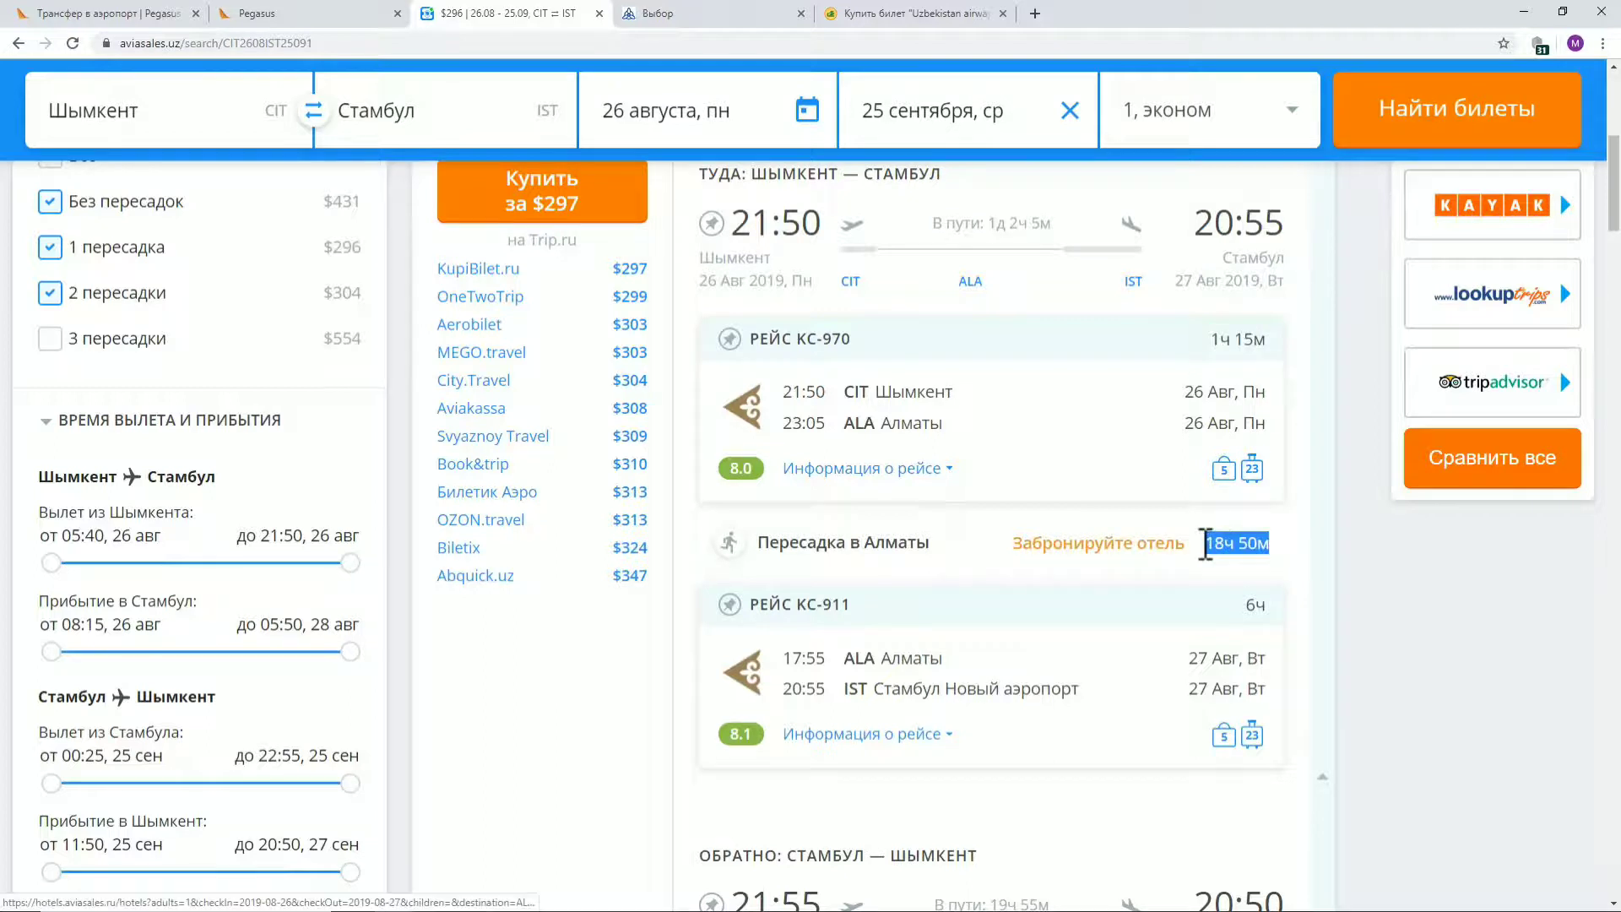
click(1264, 604)
drag(1264, 606, 1239, 606)
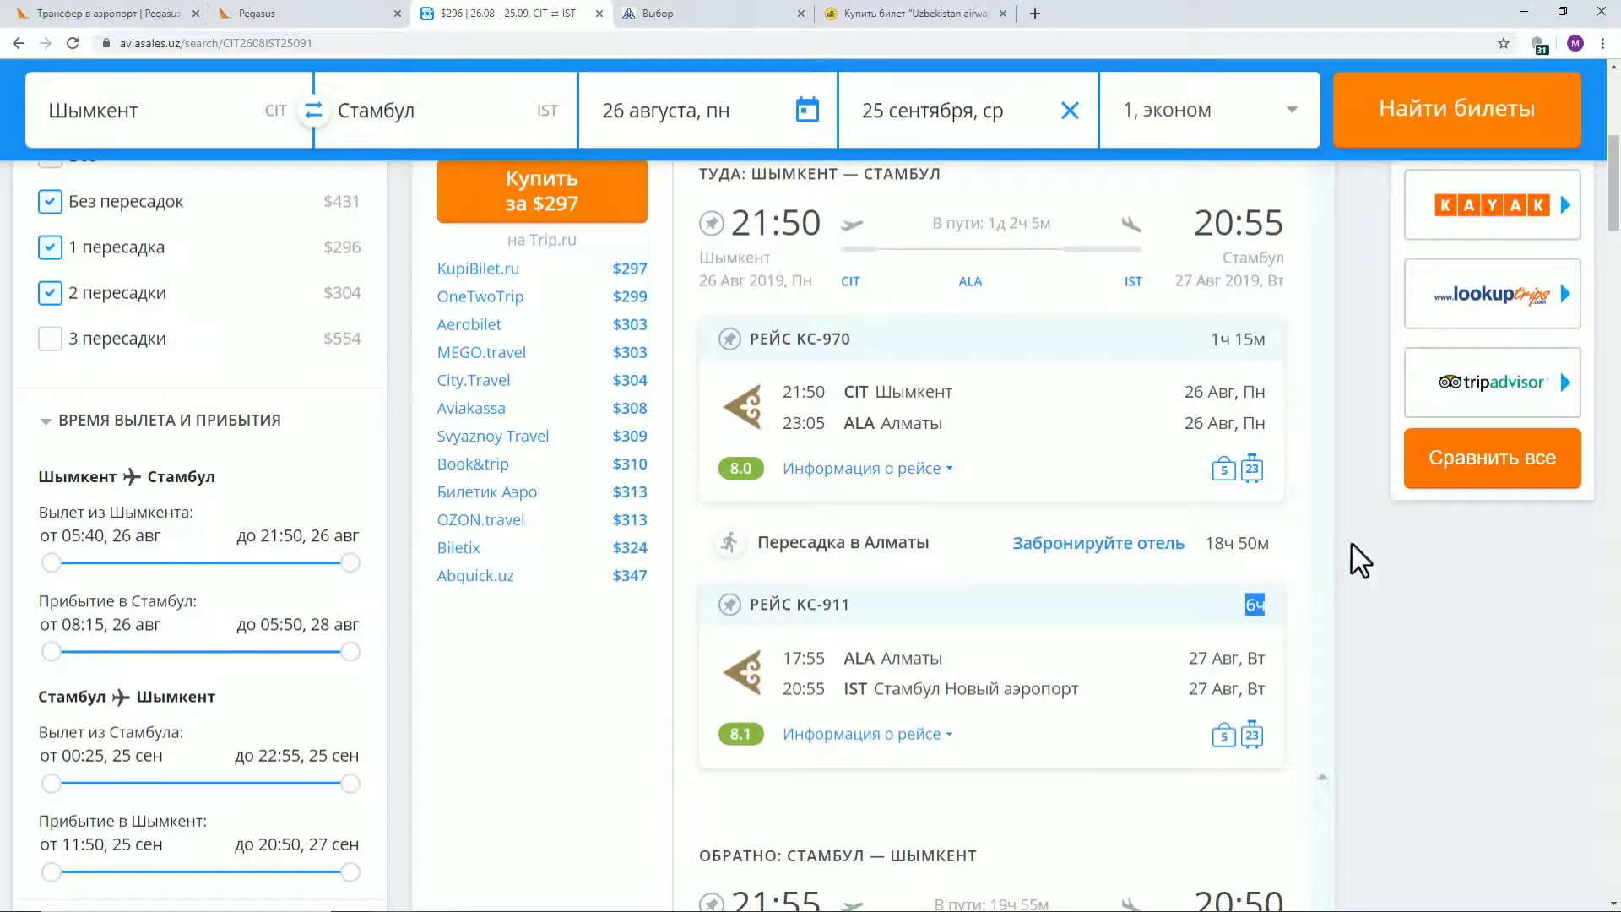
scroll(1317, 561, up, 2)
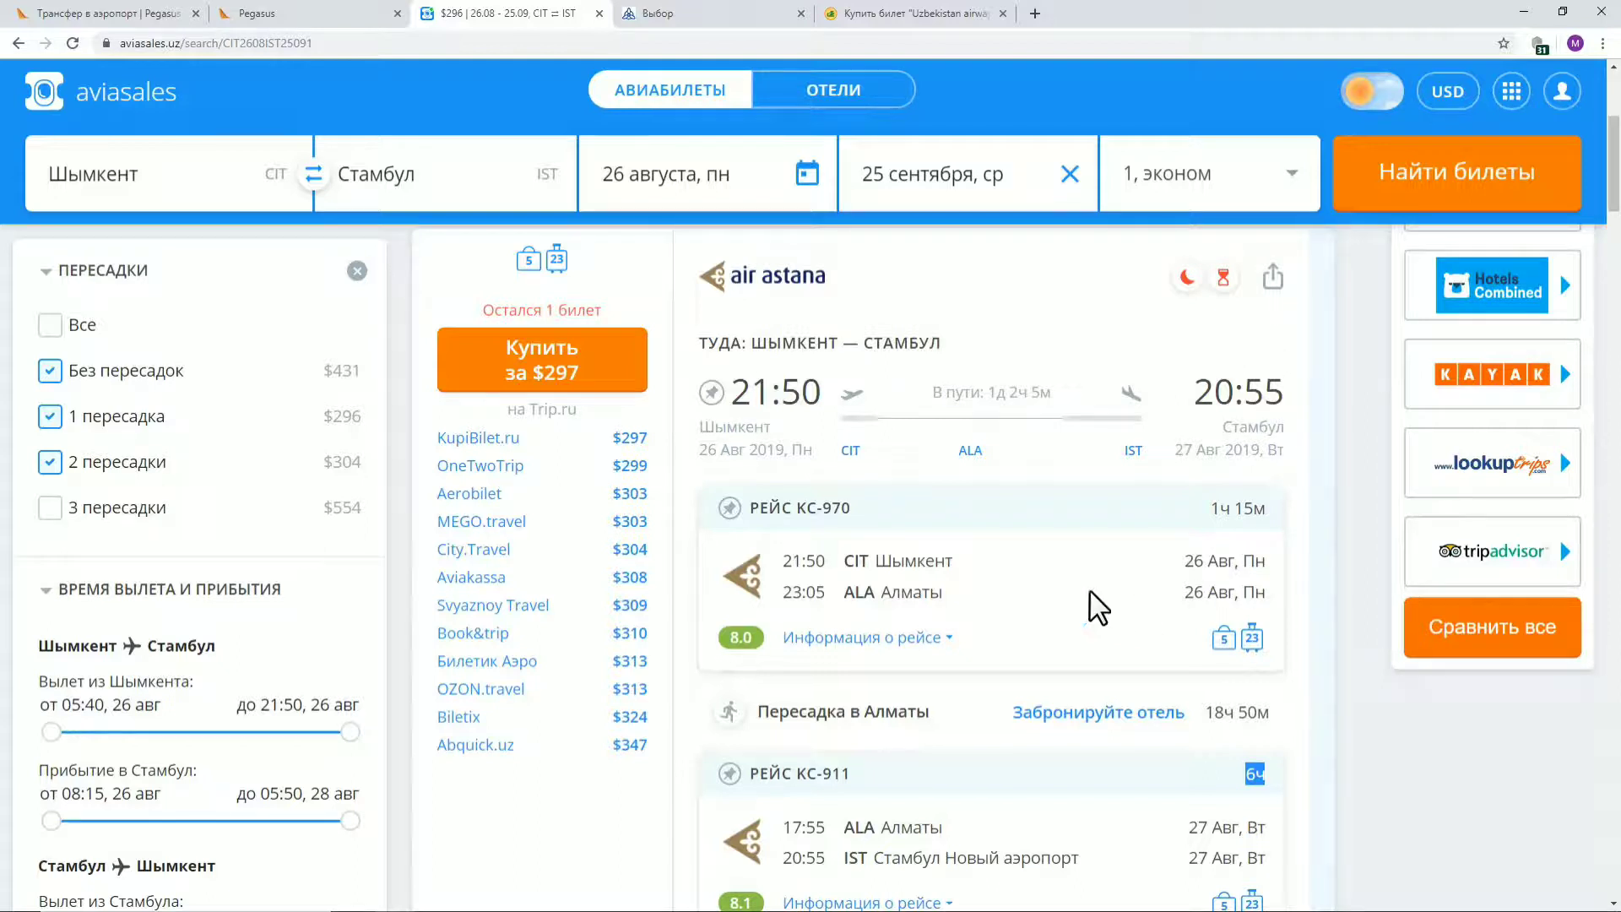
Highlight the 23:05 arrival in Almaty and the 17:55 departure from Almaty
drag(825, 593, 790, 591)
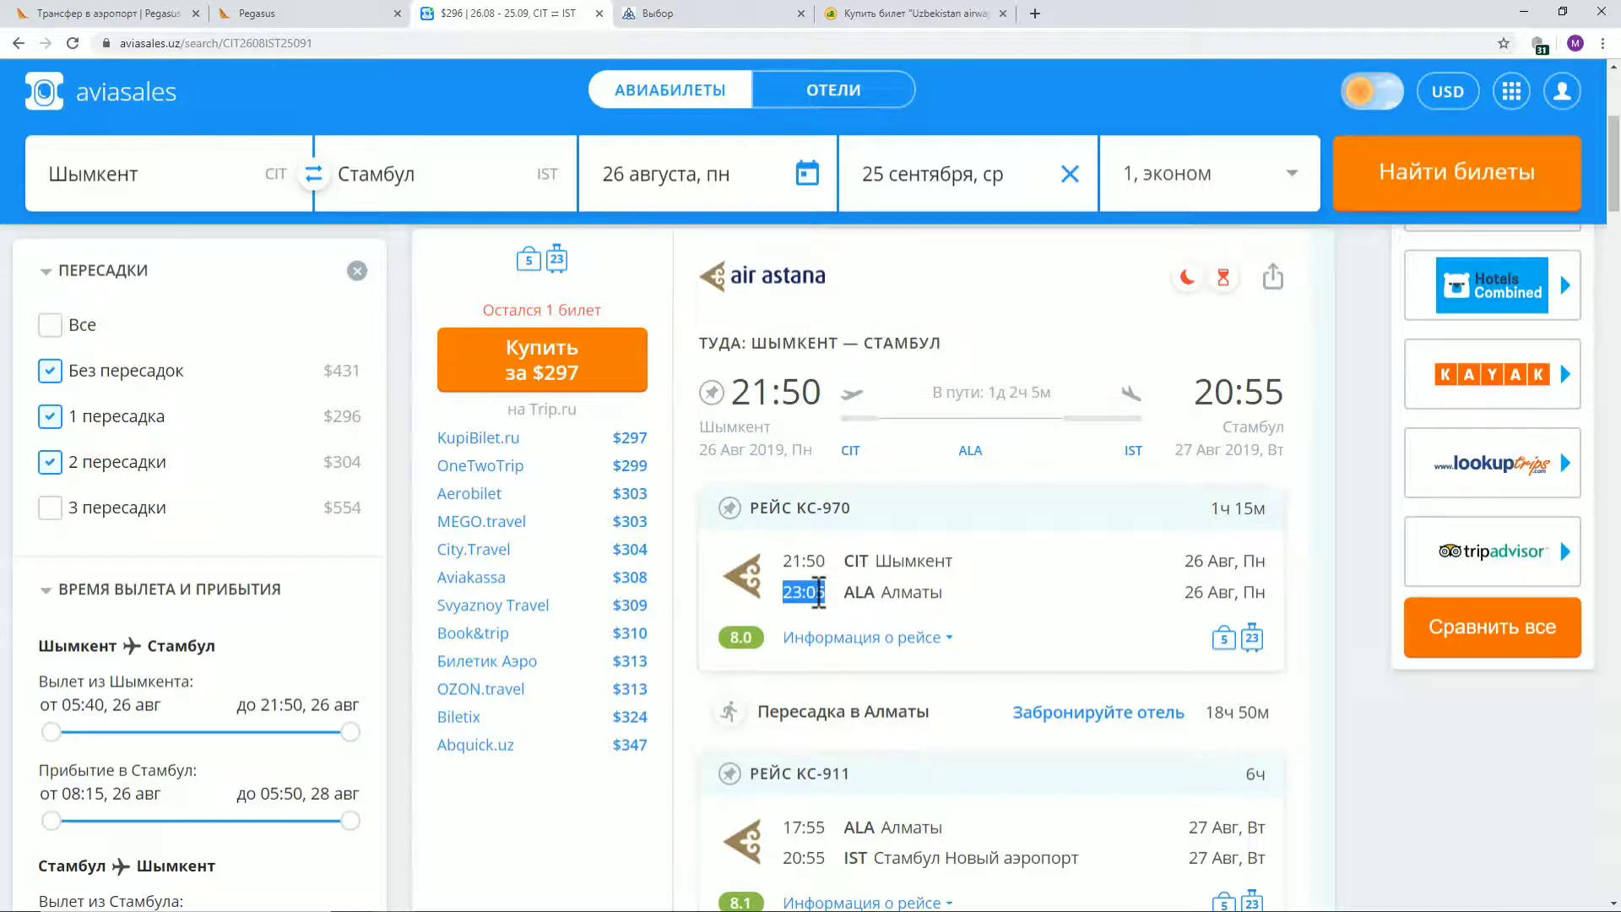
click(853, 595)
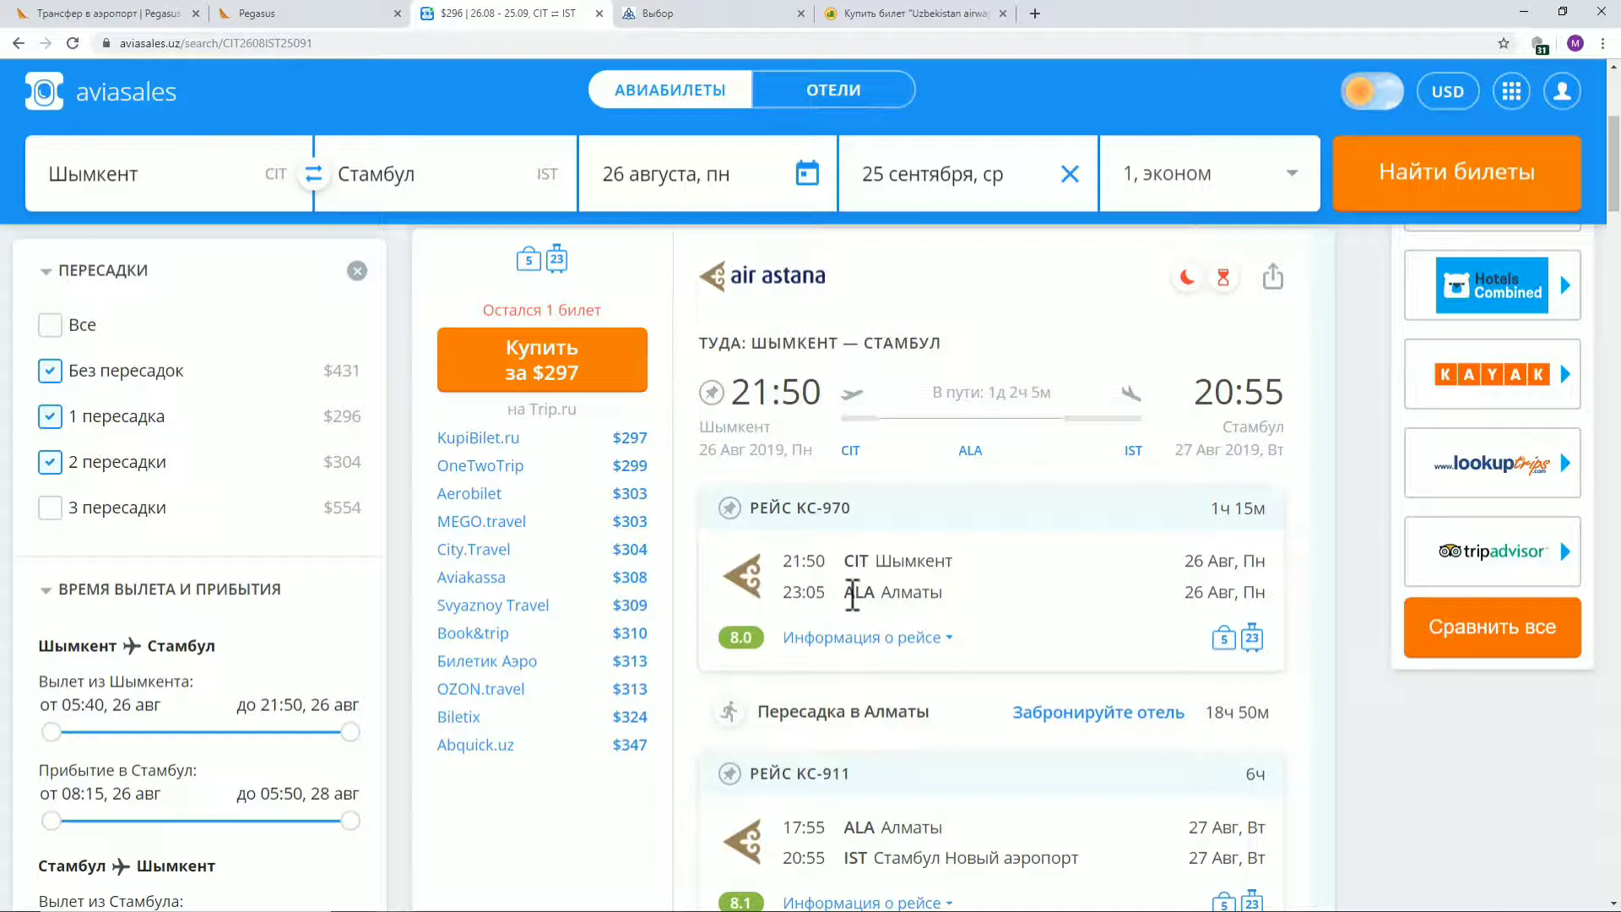
scroll(852, 595, down, 1)
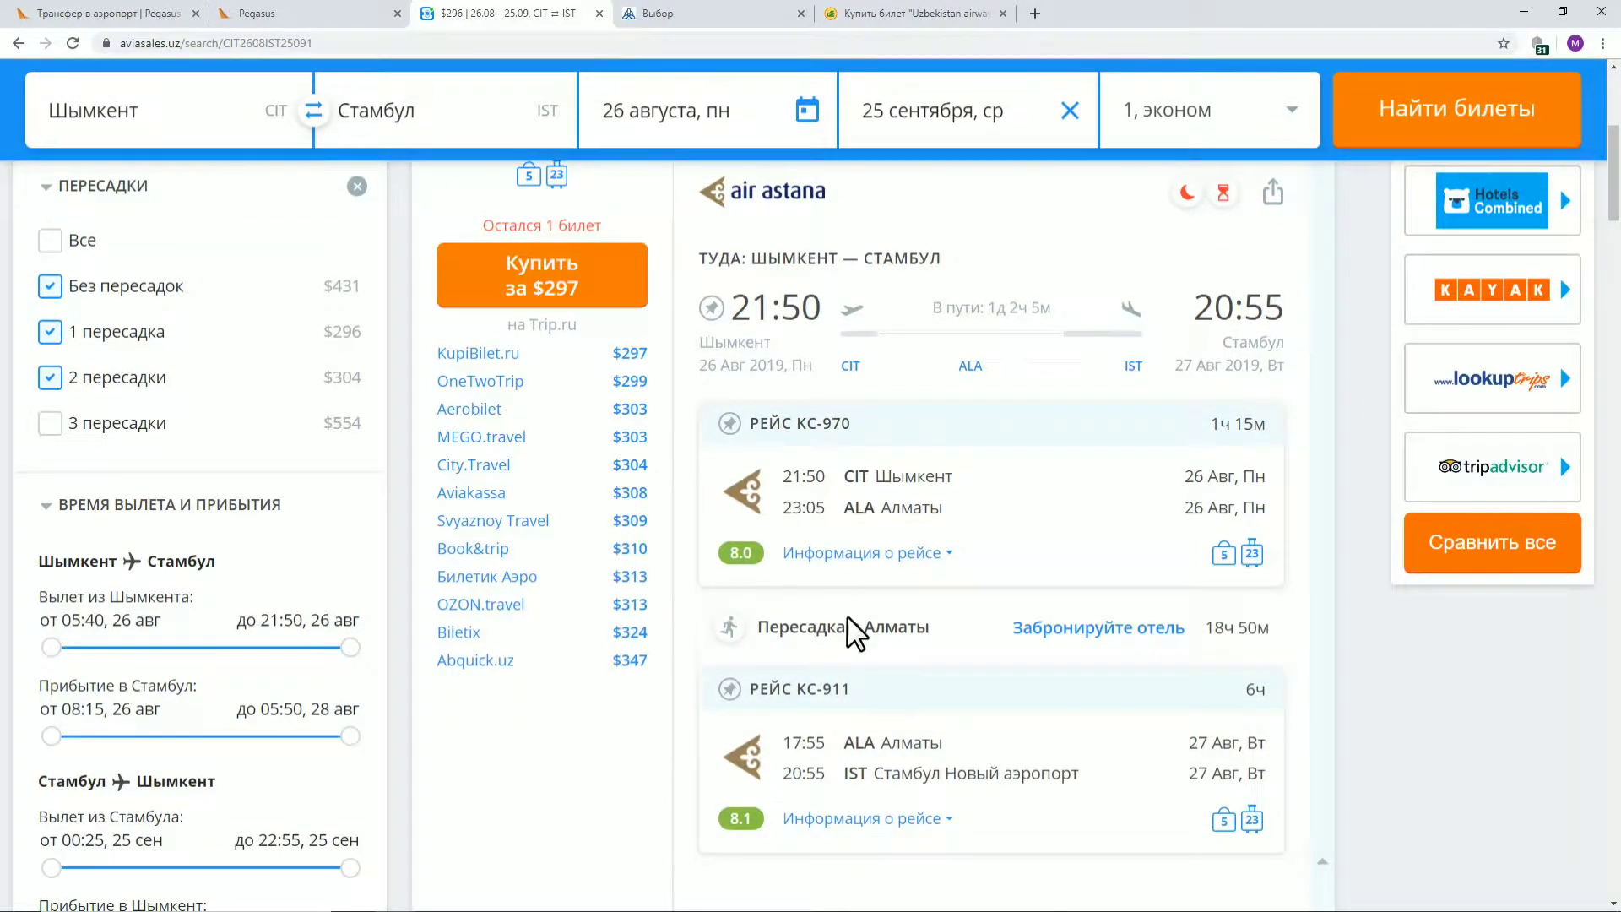
scroll(828, 642, down, 1)
drag(824, 659, 788, 659)
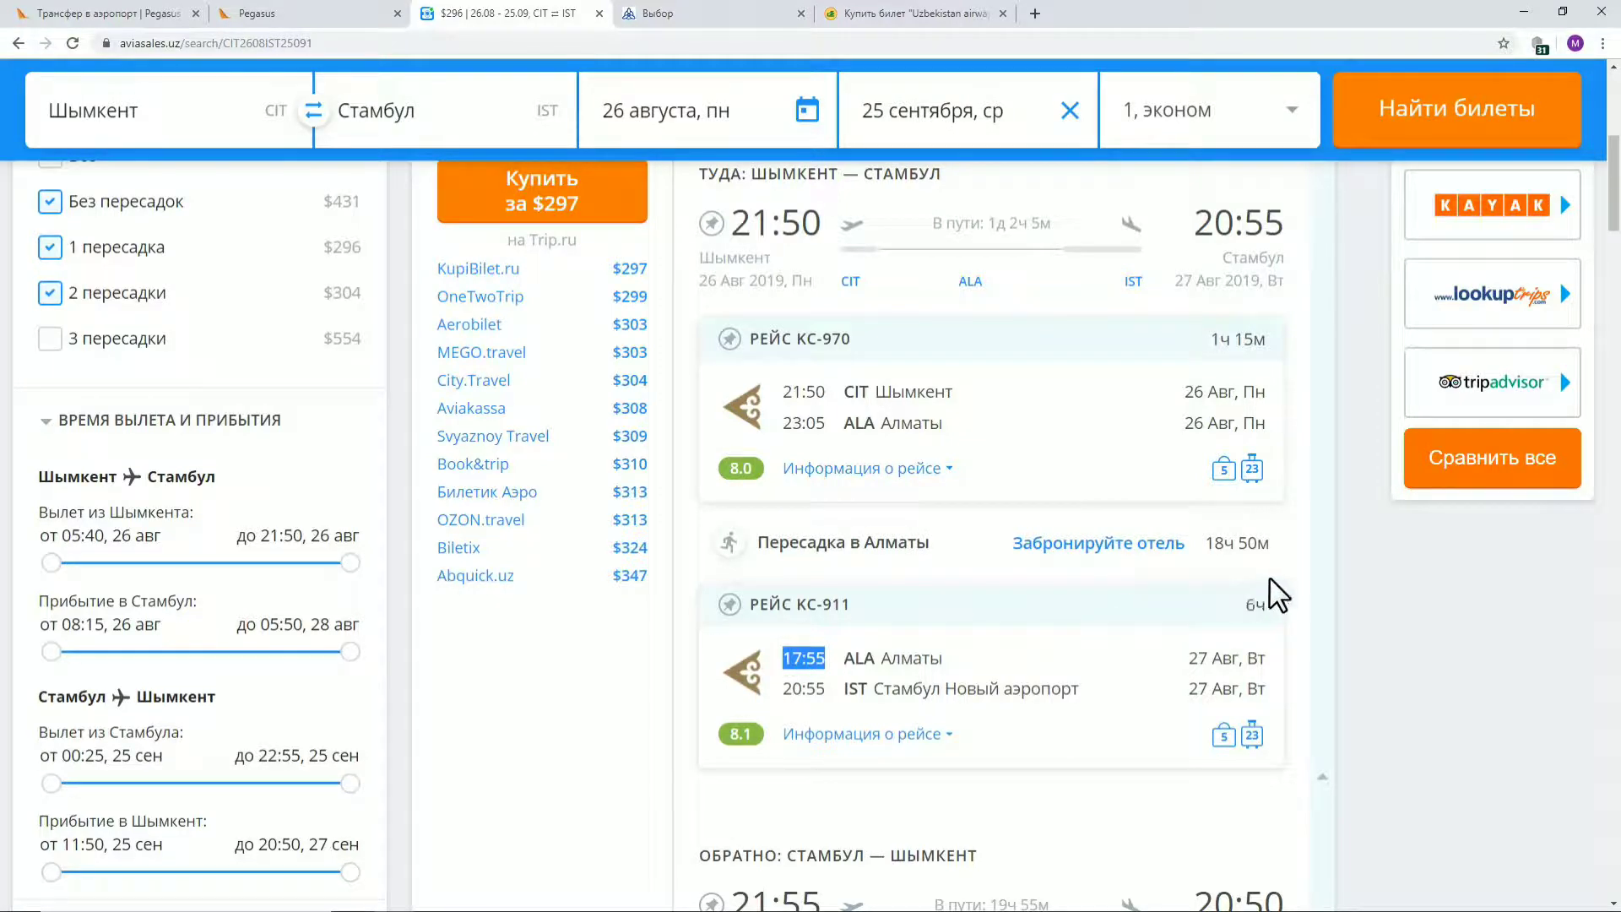
Scroll through the other agencies' prices for the same flights, $297 to $324
scroll(1273, 578, down, 3)
scroll(1272, 577, down, 10)
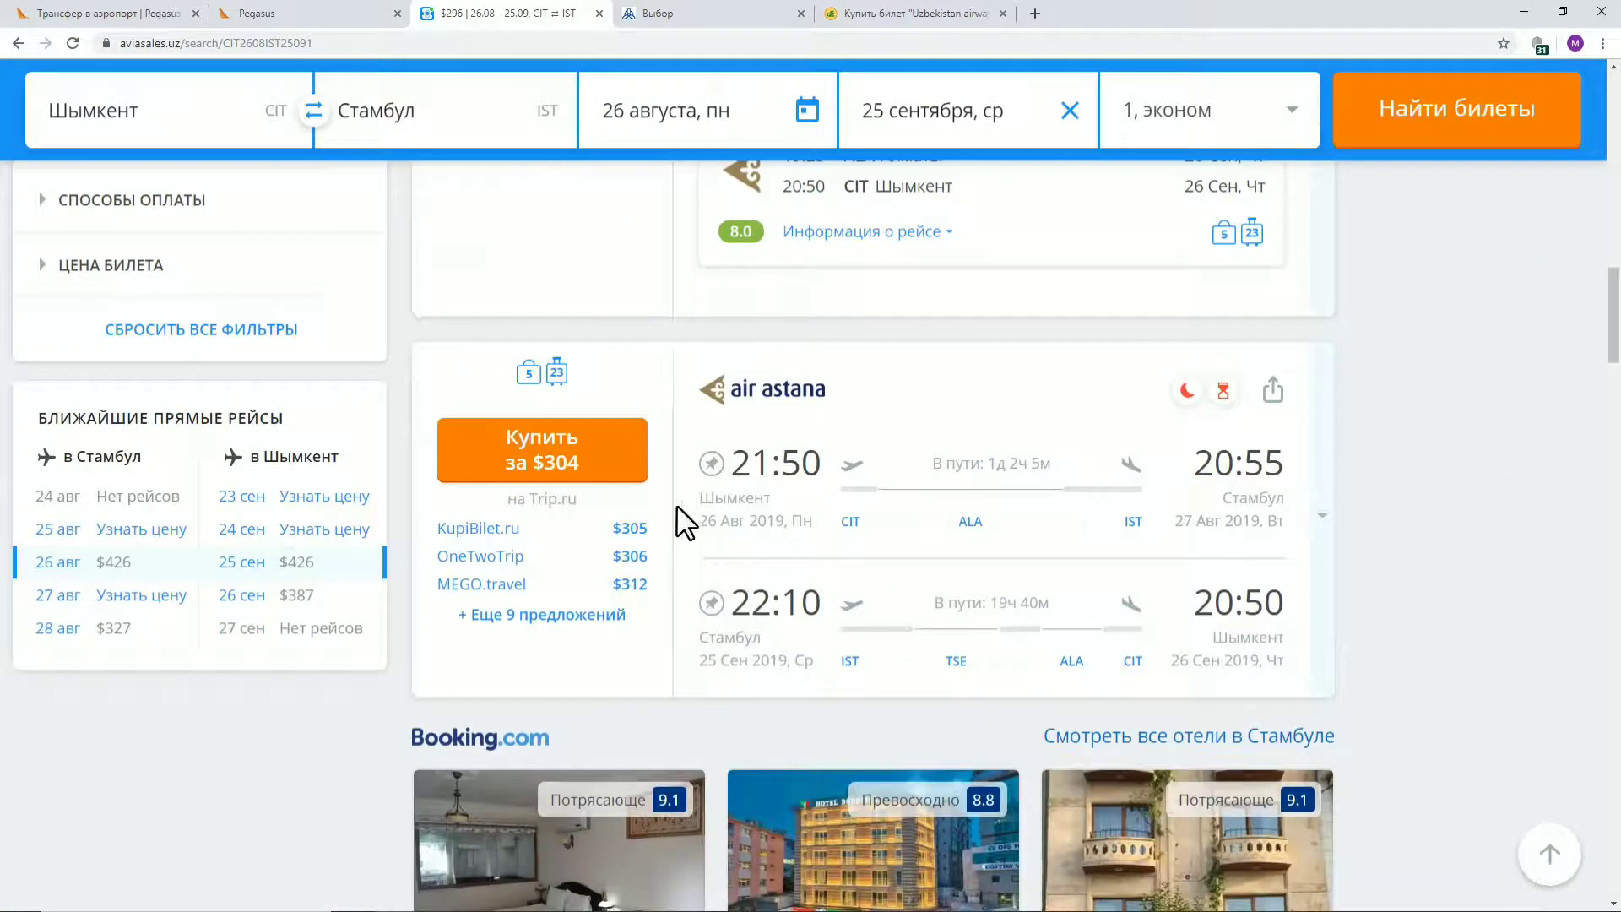
scroll(681, 518, down, 8)
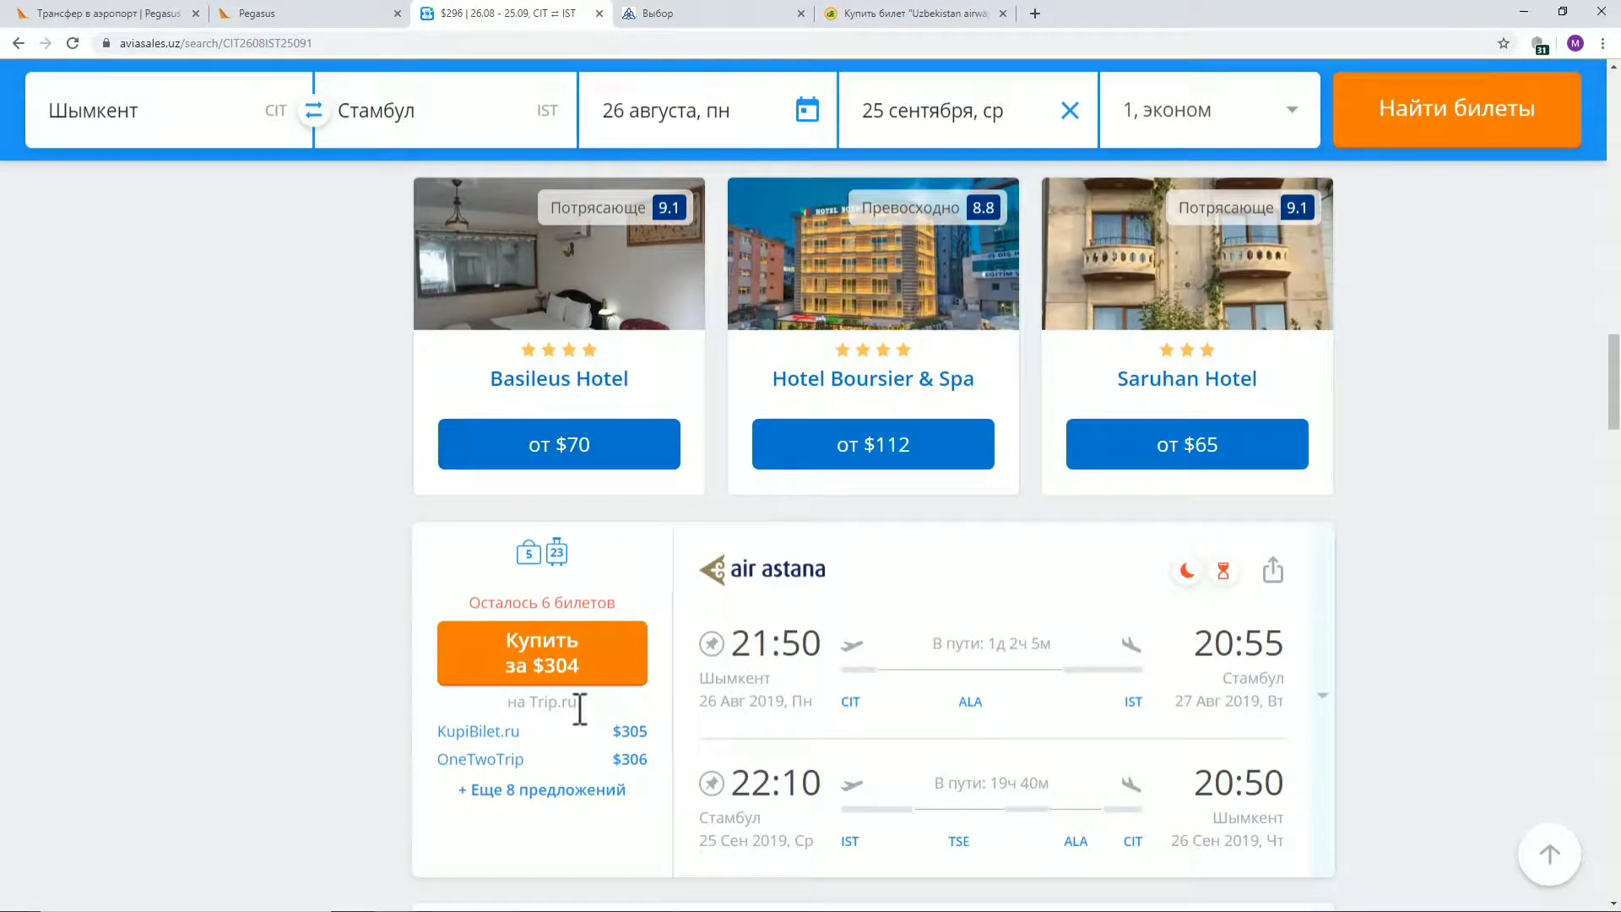
scroll(578, 658, down, 4)
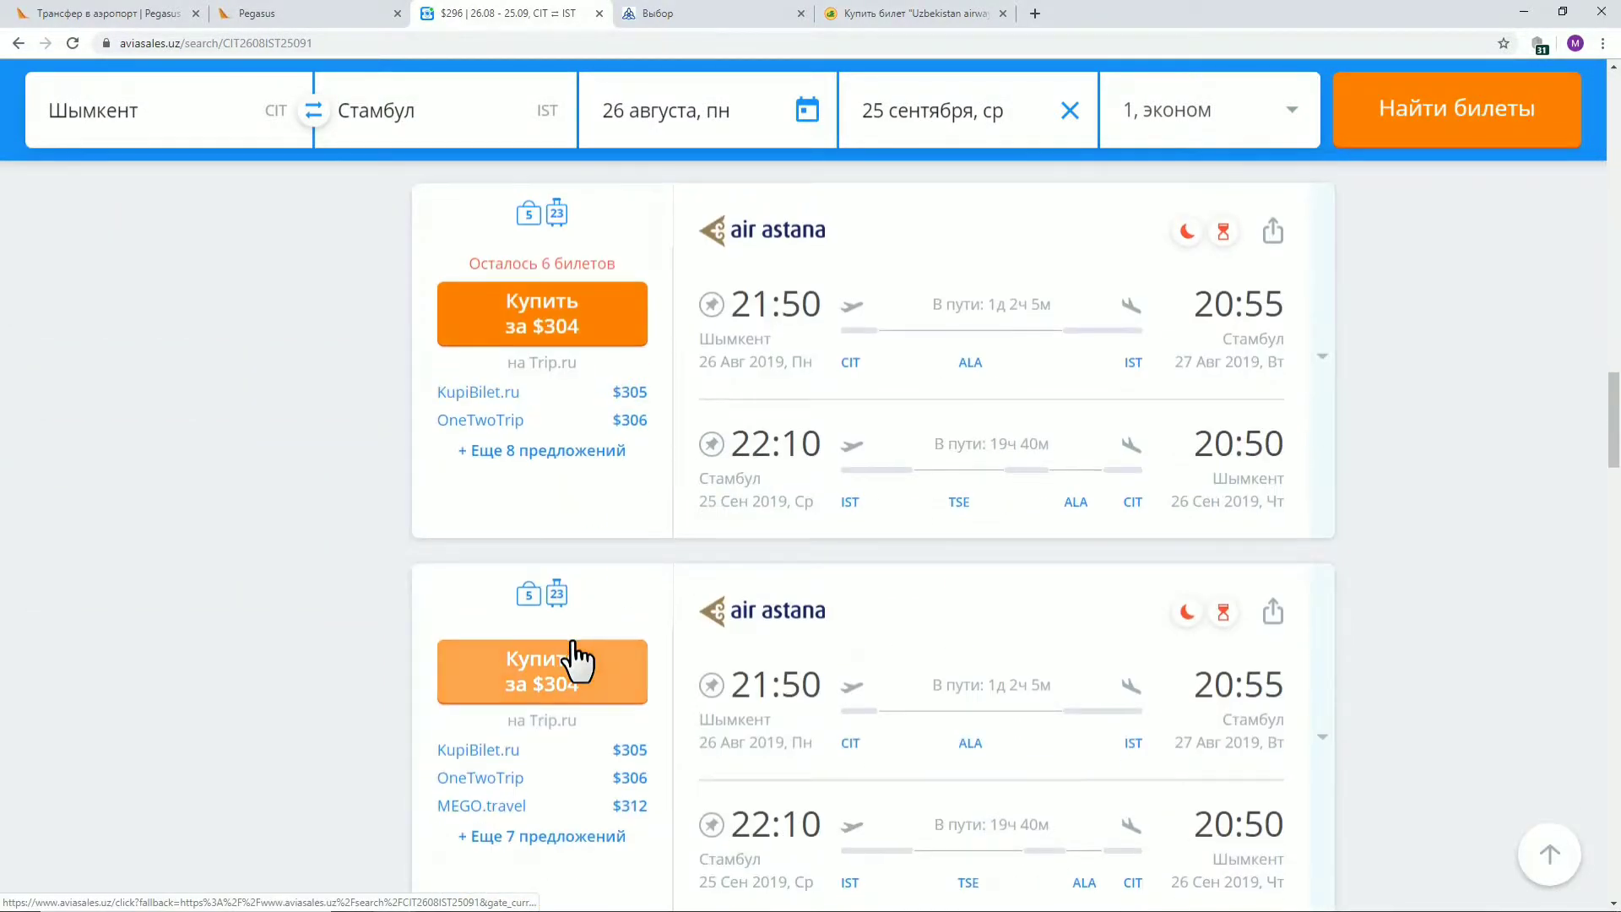
scroll(576, 660, down, 8)
scroll(573, 634, down, 5)
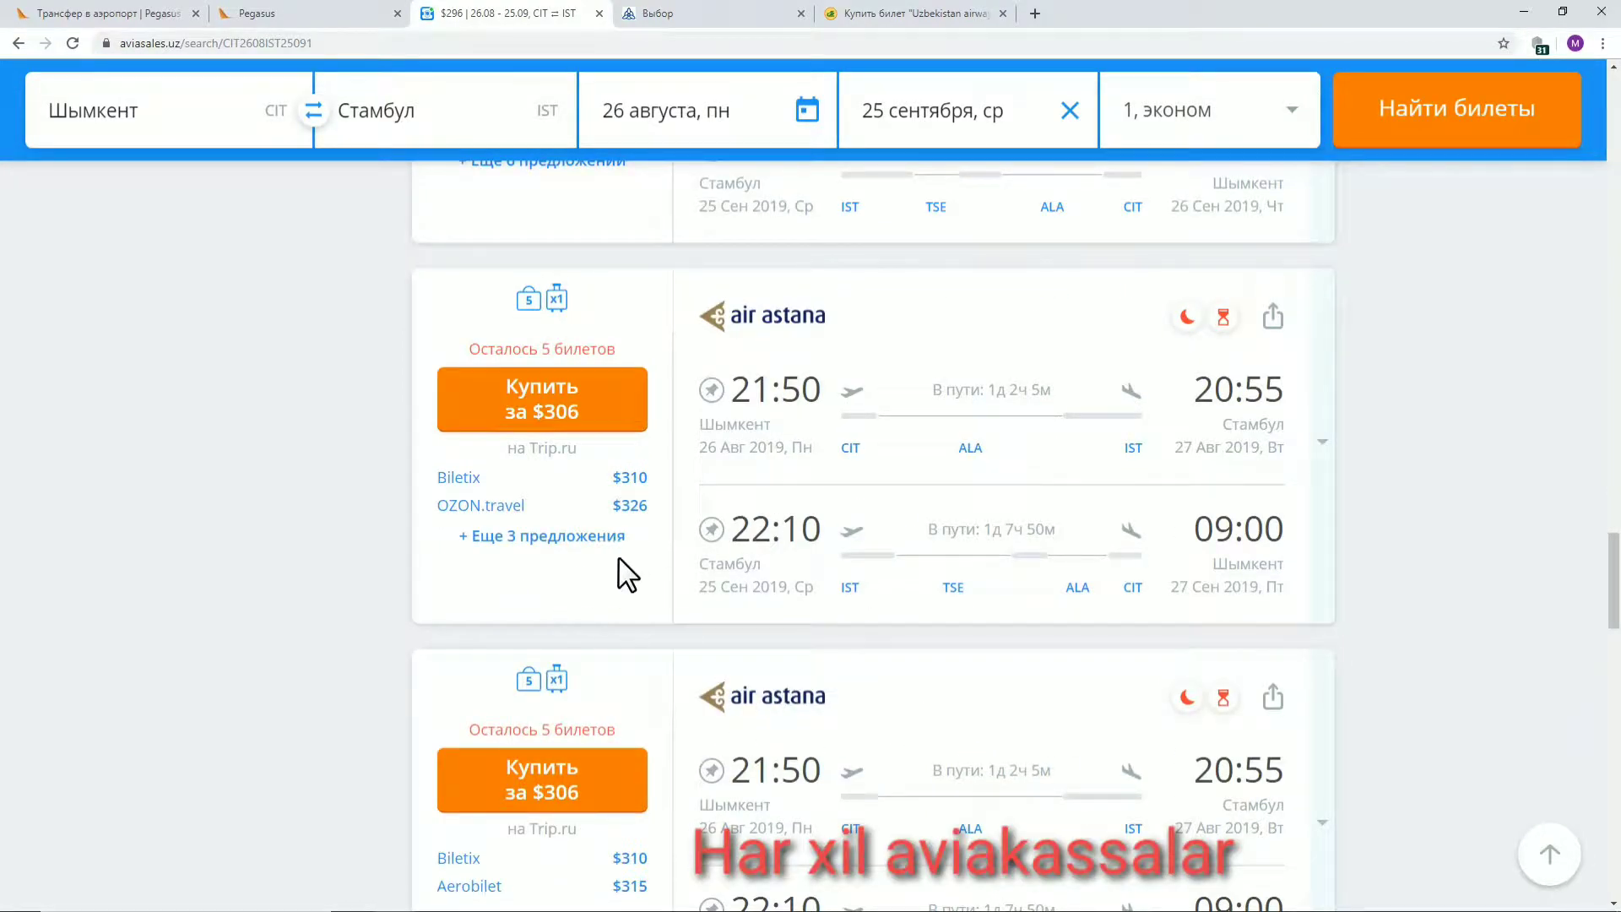
scroll(728, 633, up, 10)
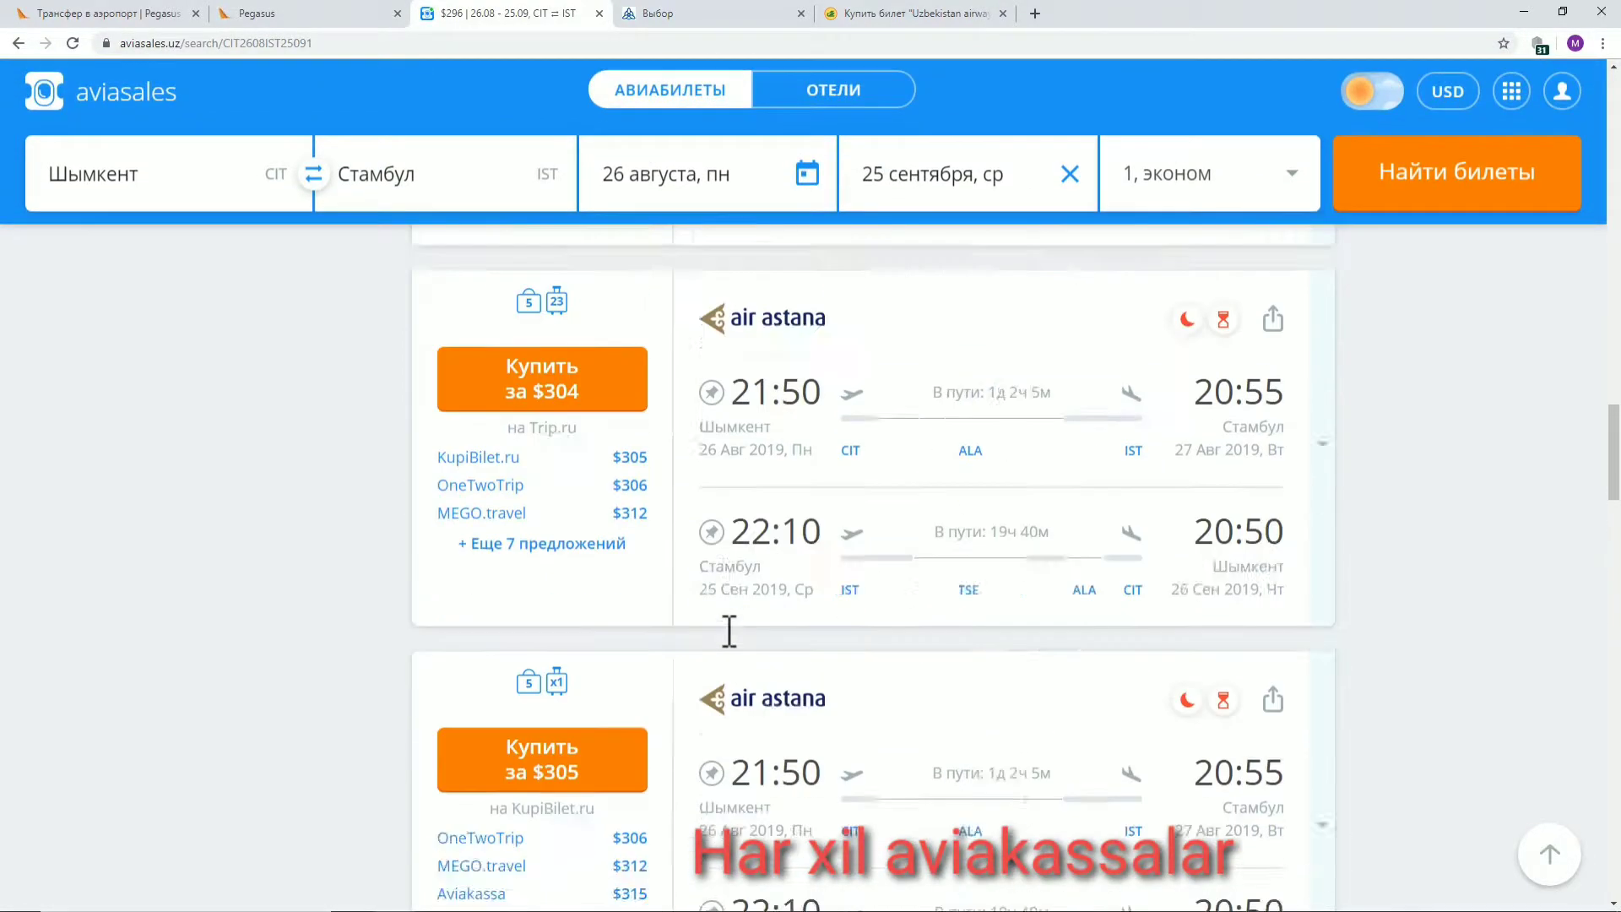
scroll(728, 650, up, 15)
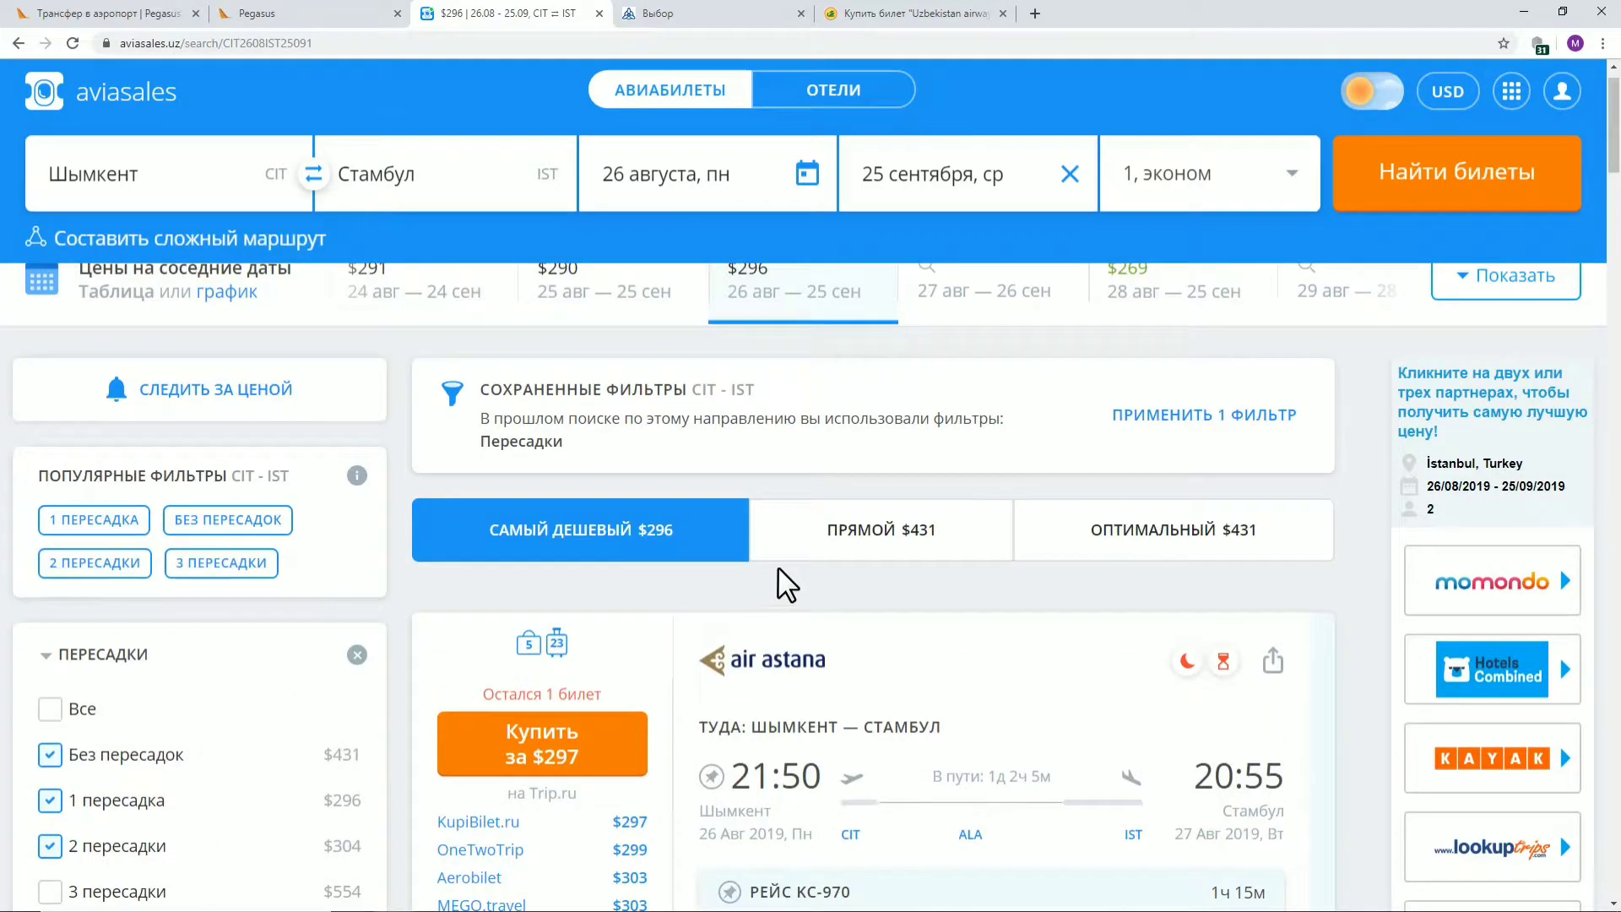
Show only direct flights and list all agency offers for the SCAT flight, including MEGO.travel's $518
click(882, 529)
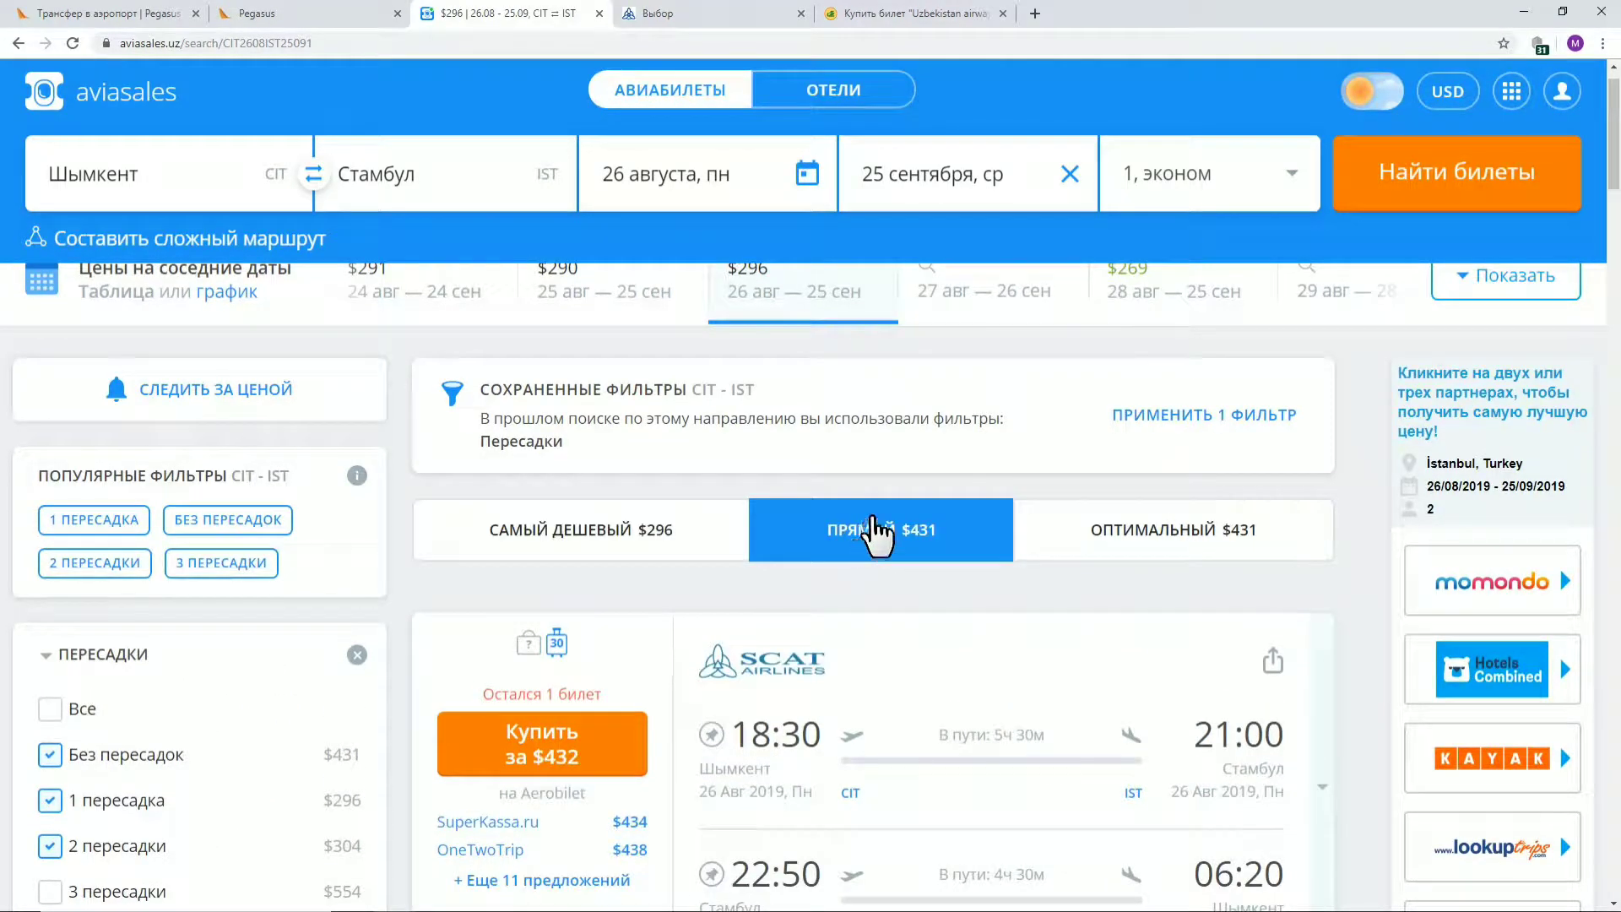
scroll(1220, 423, down, 3)
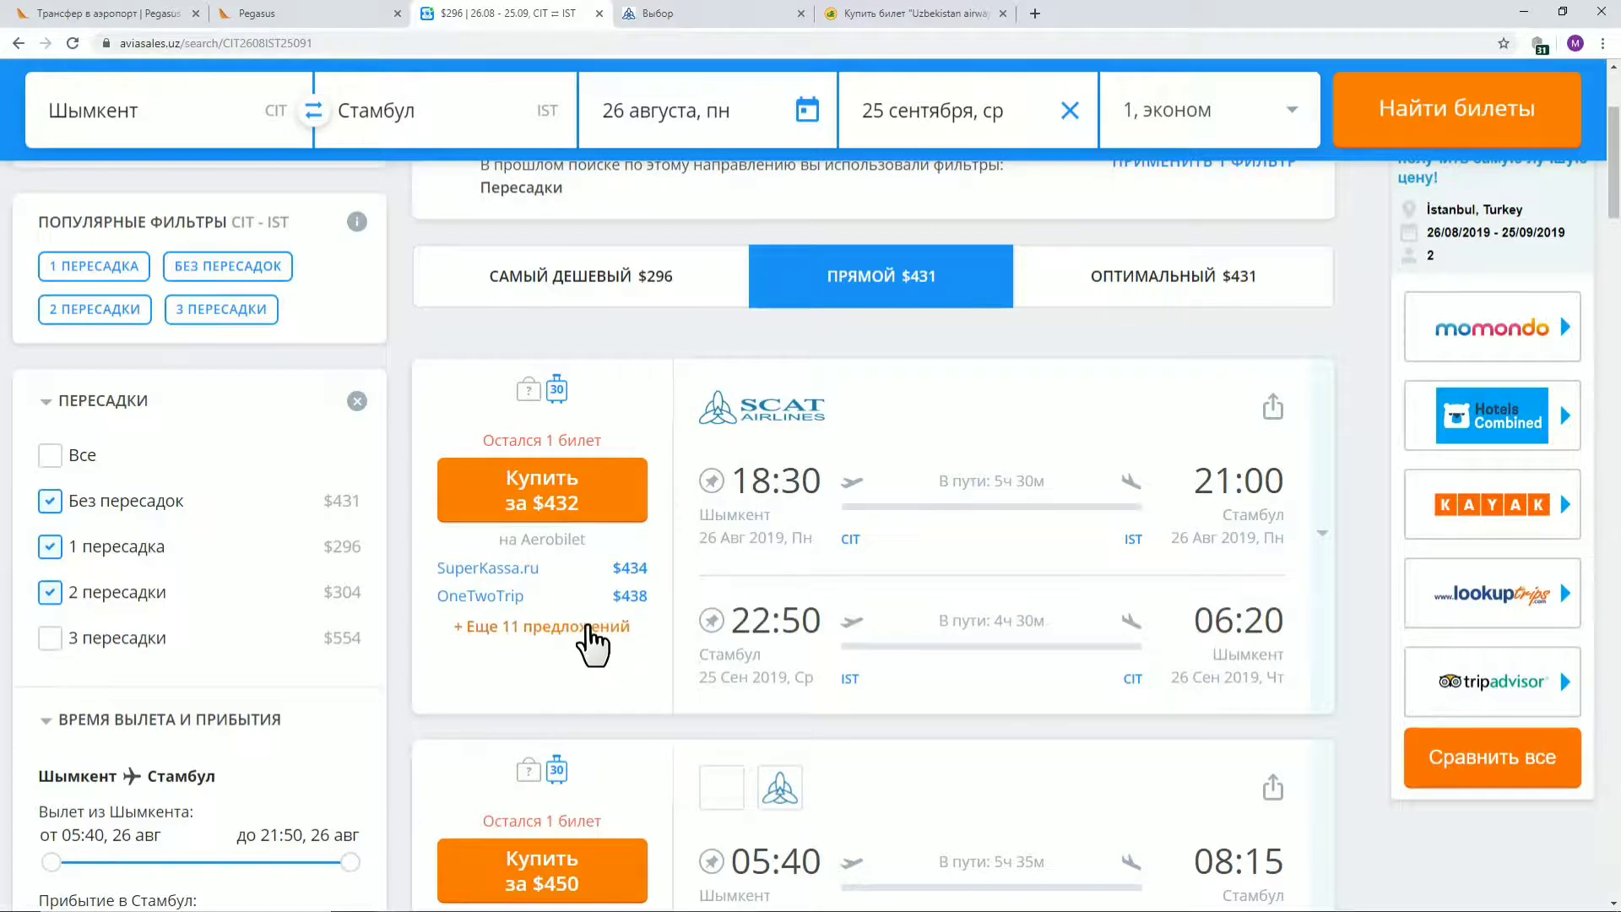
click(601, 637)
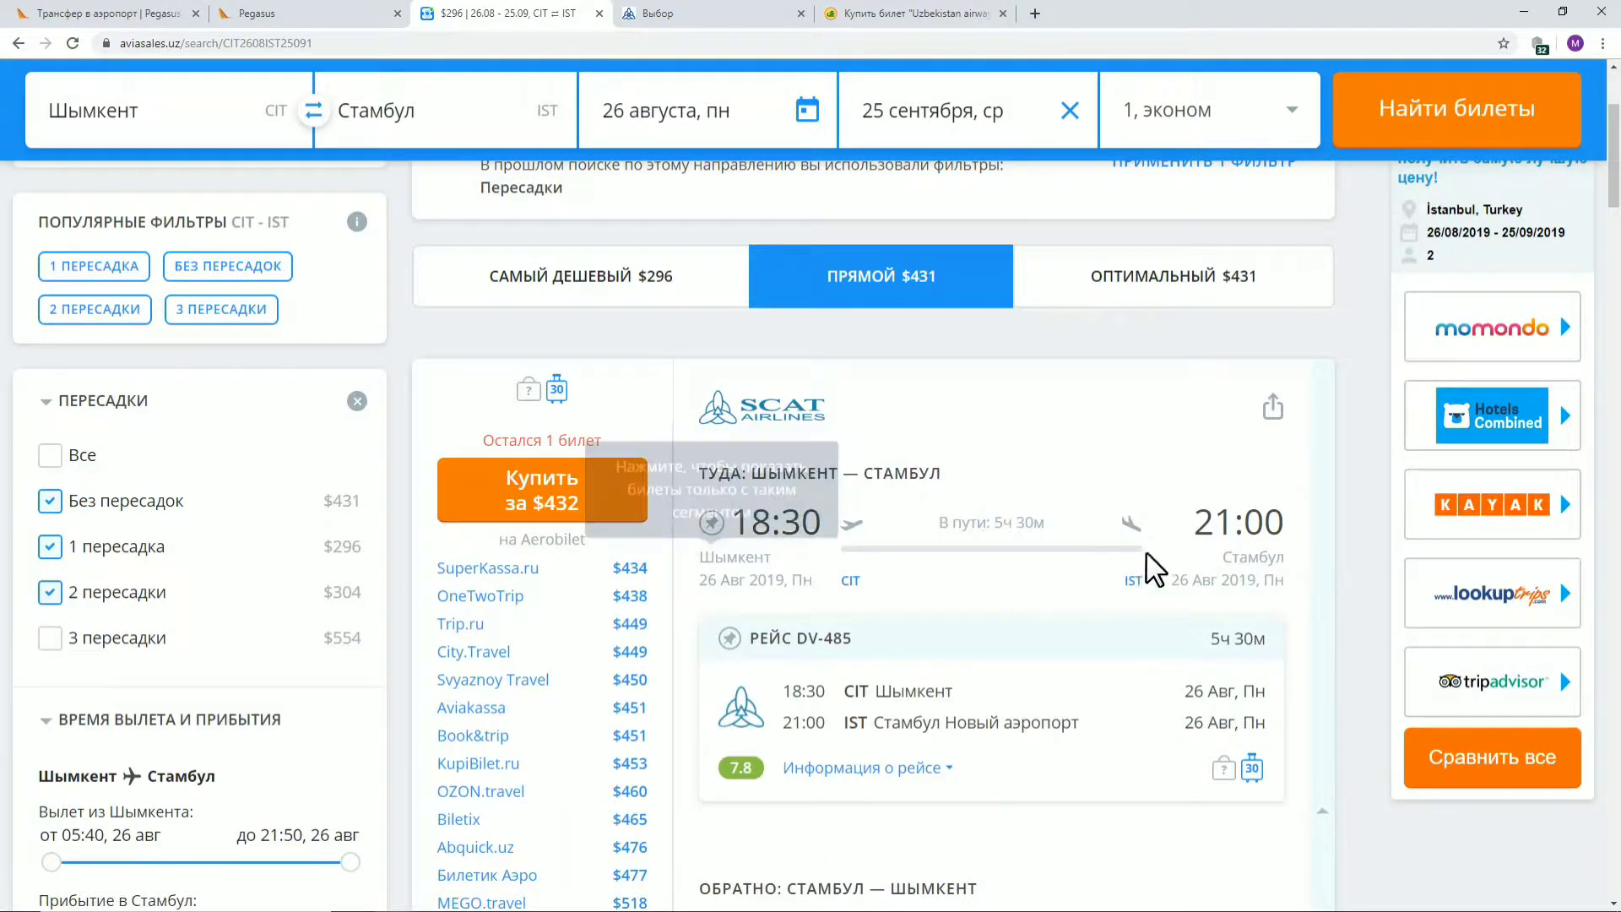
scroll(1287, 439, down, 3)
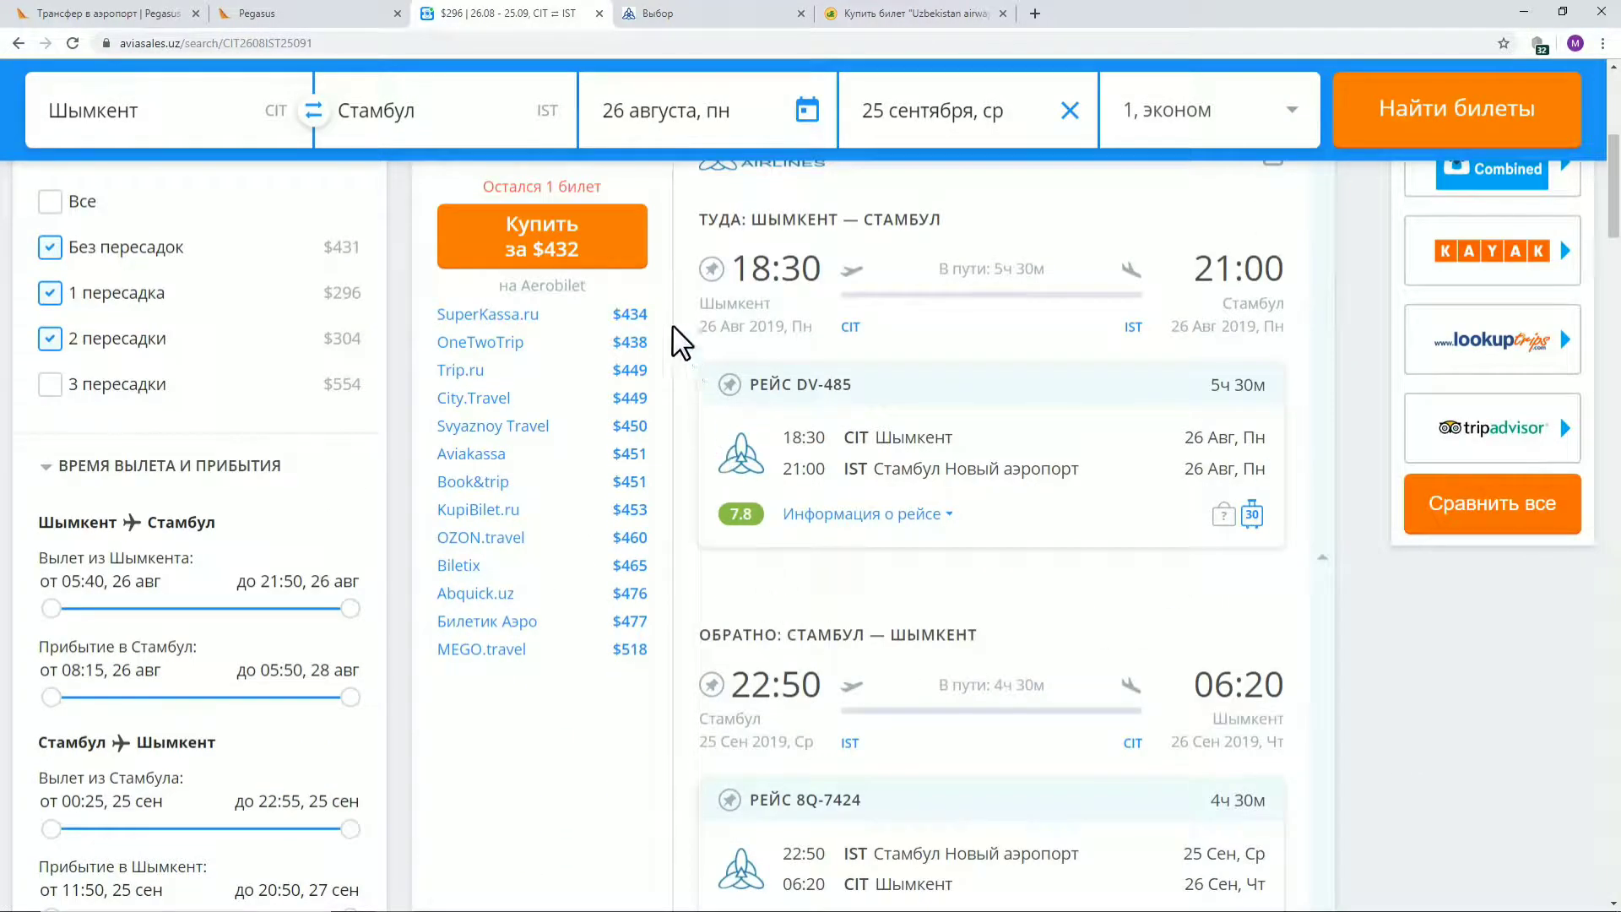
mouse_move(629, 326)
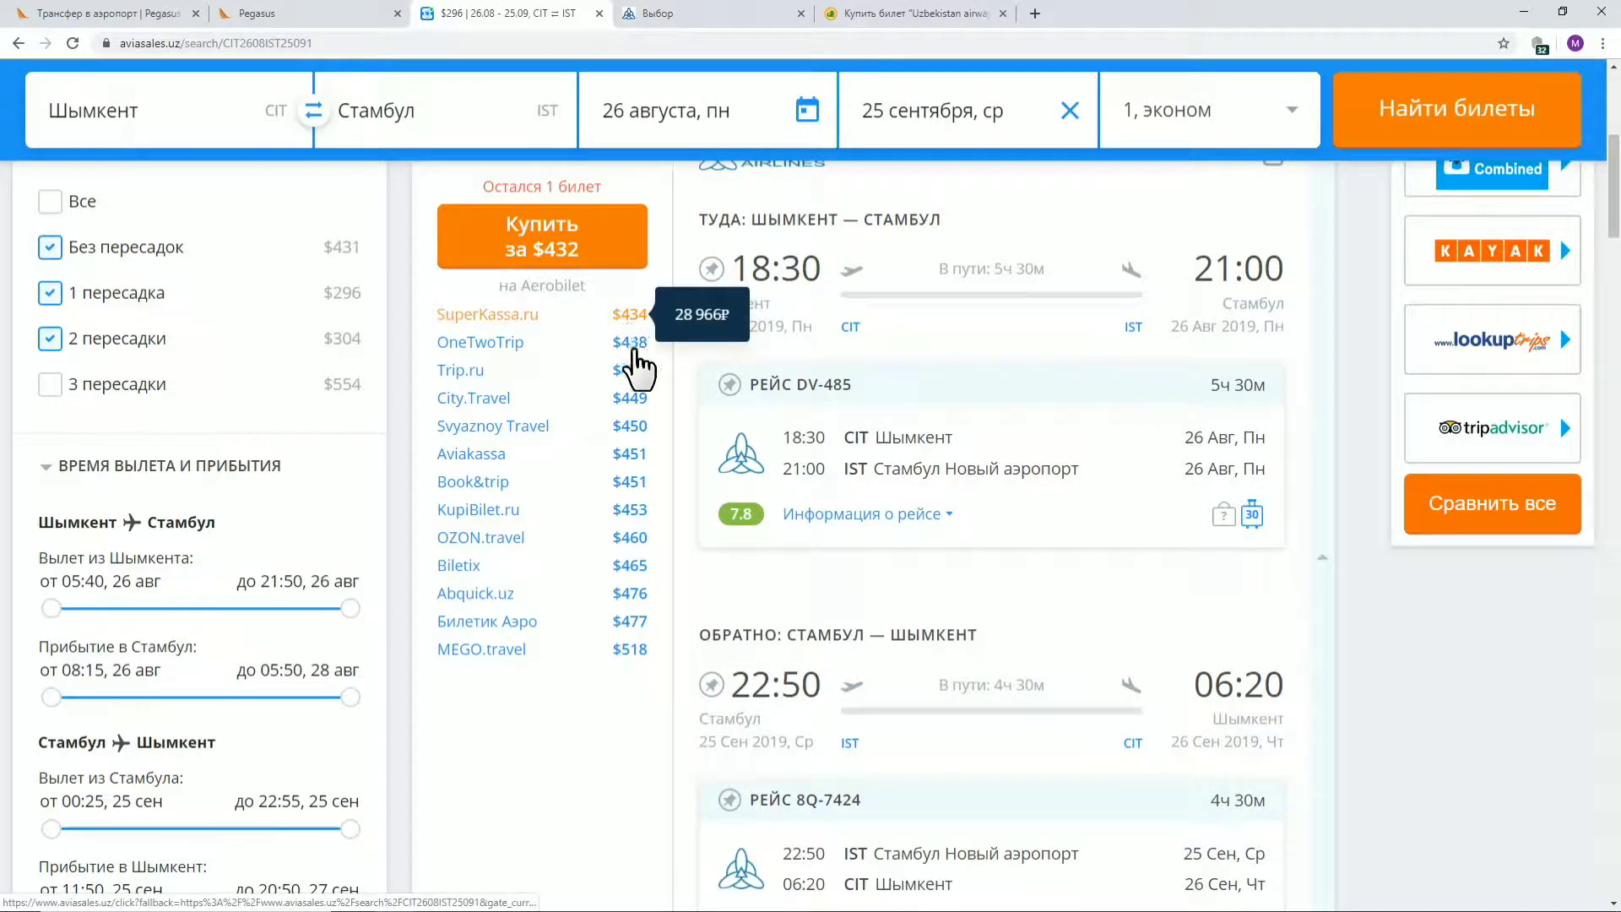
double_click(640, 652)
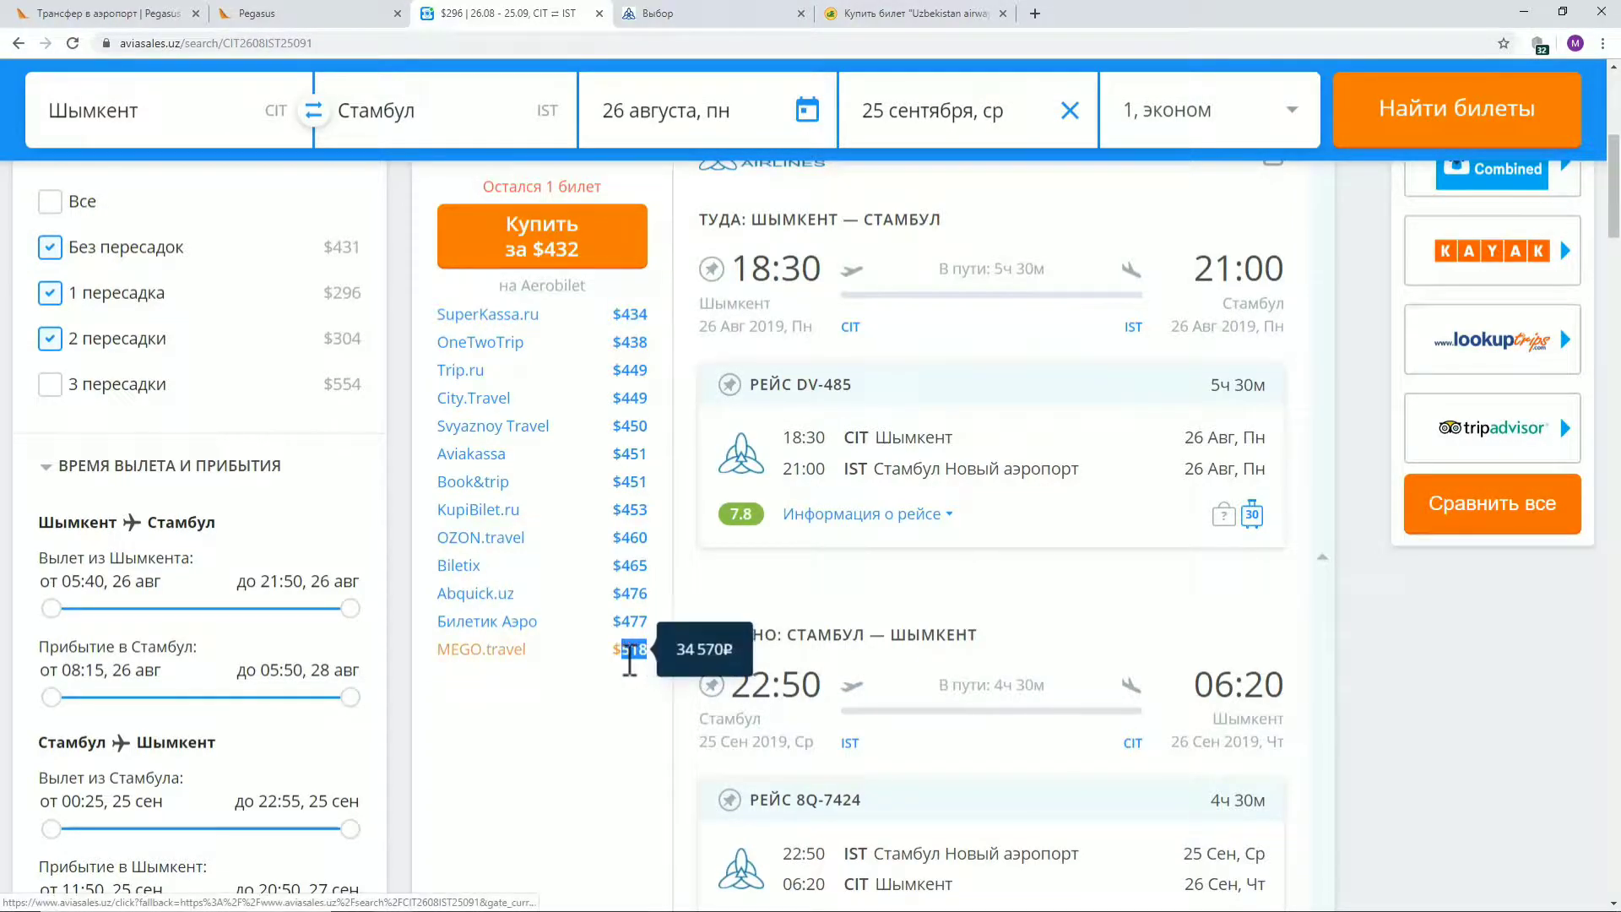
scroll(1053, 671, up, 3)
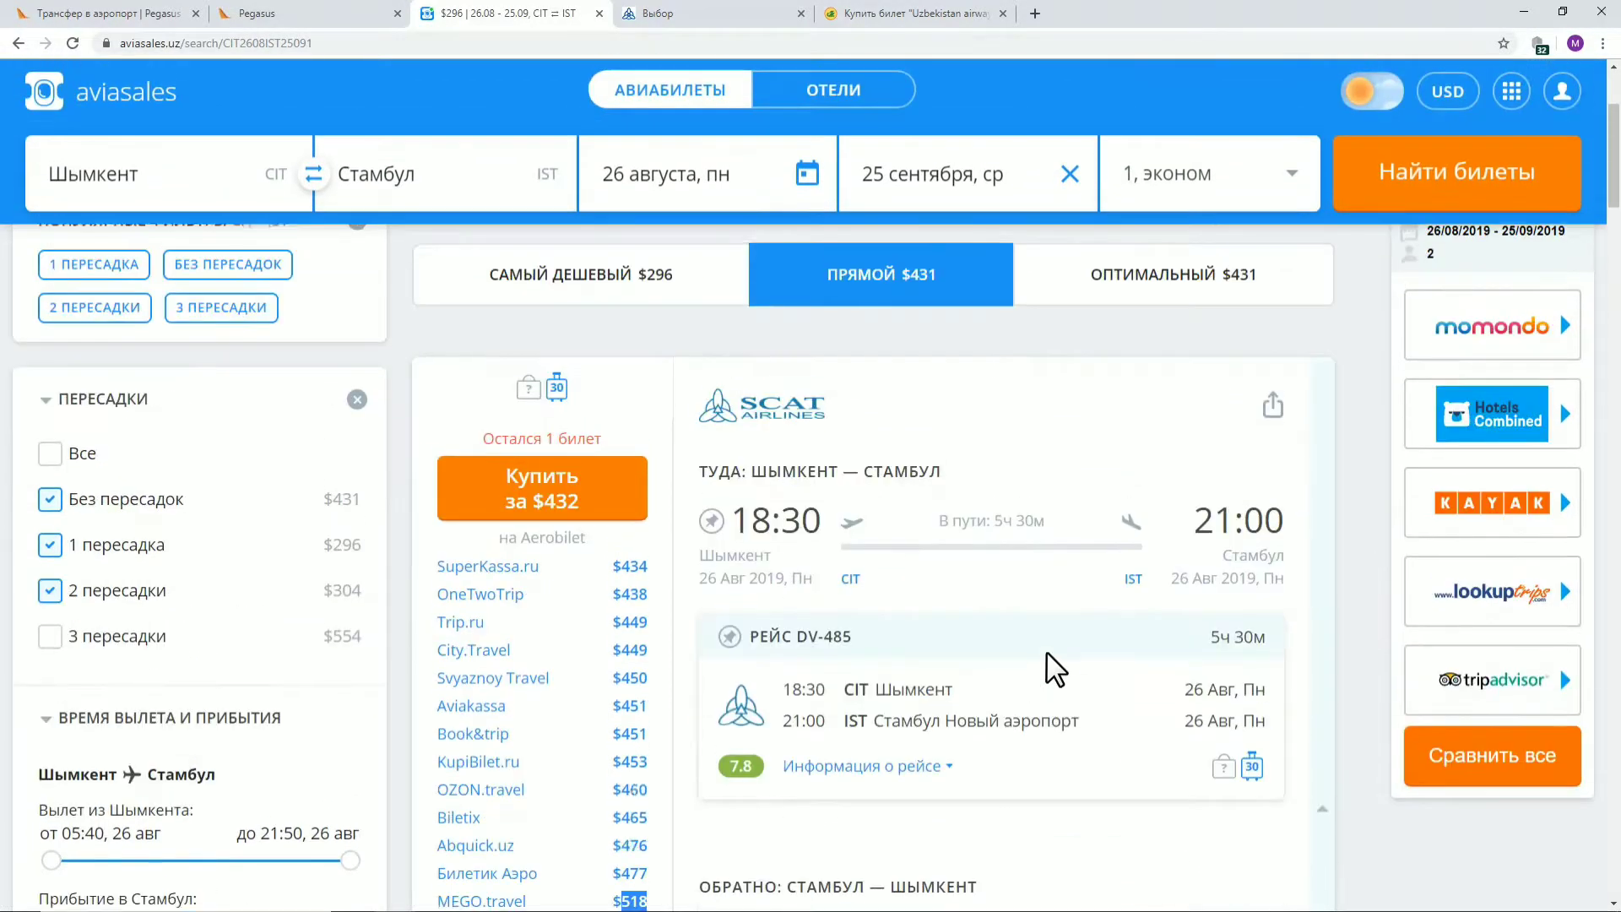
click(1016, 328)
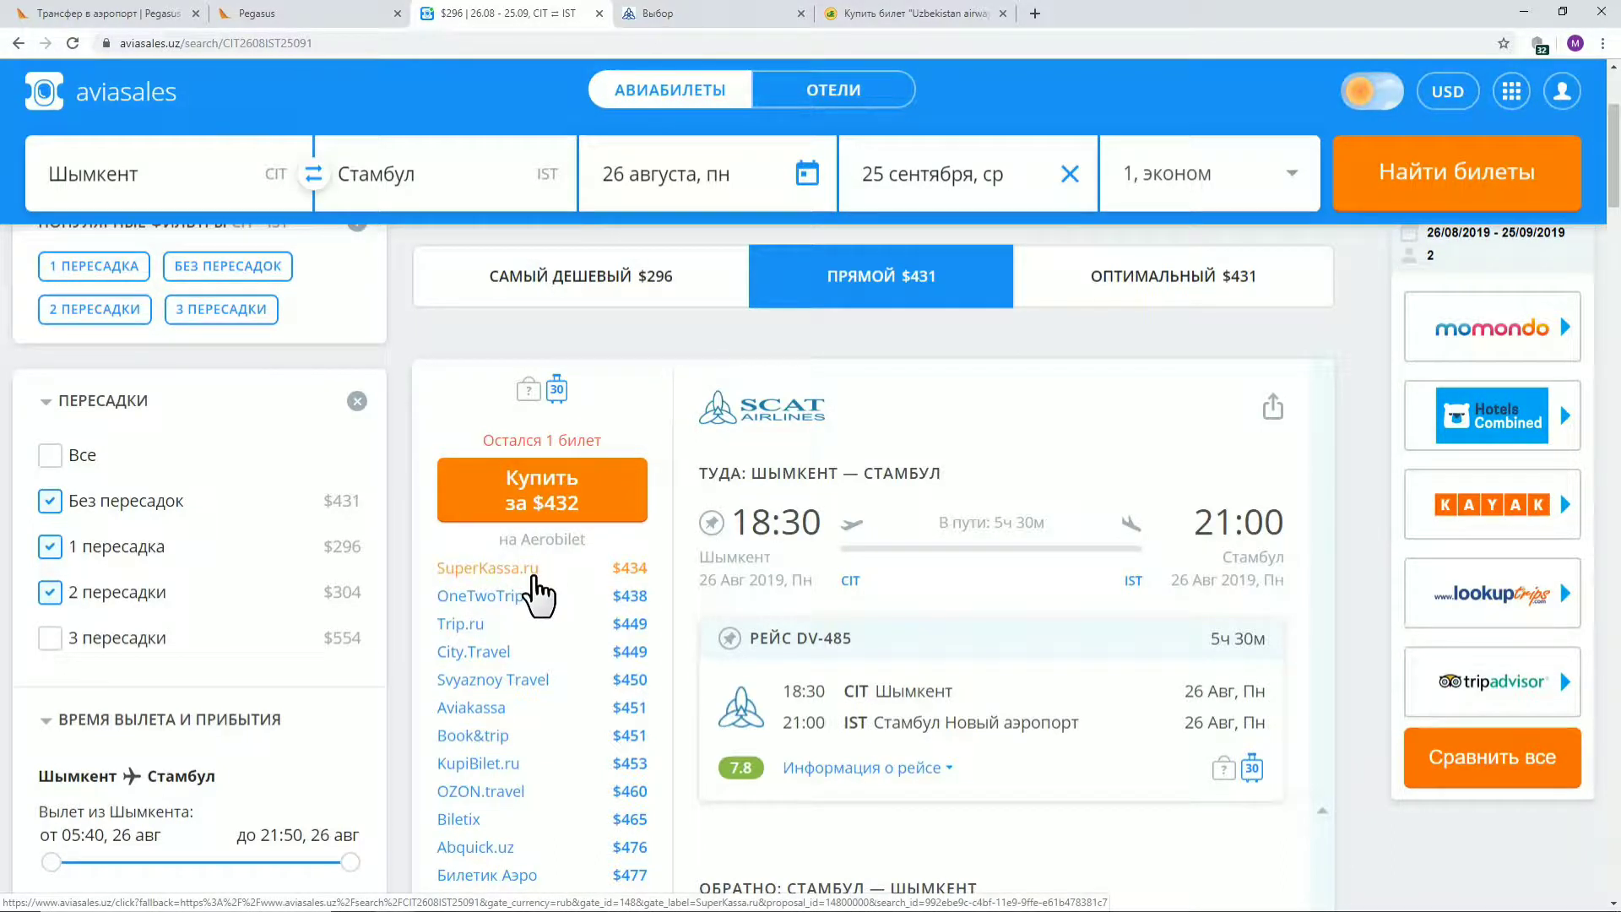
Point out the SCAT Airlines carrier on the DV-485 card and open its offer
double_click(797, 412)
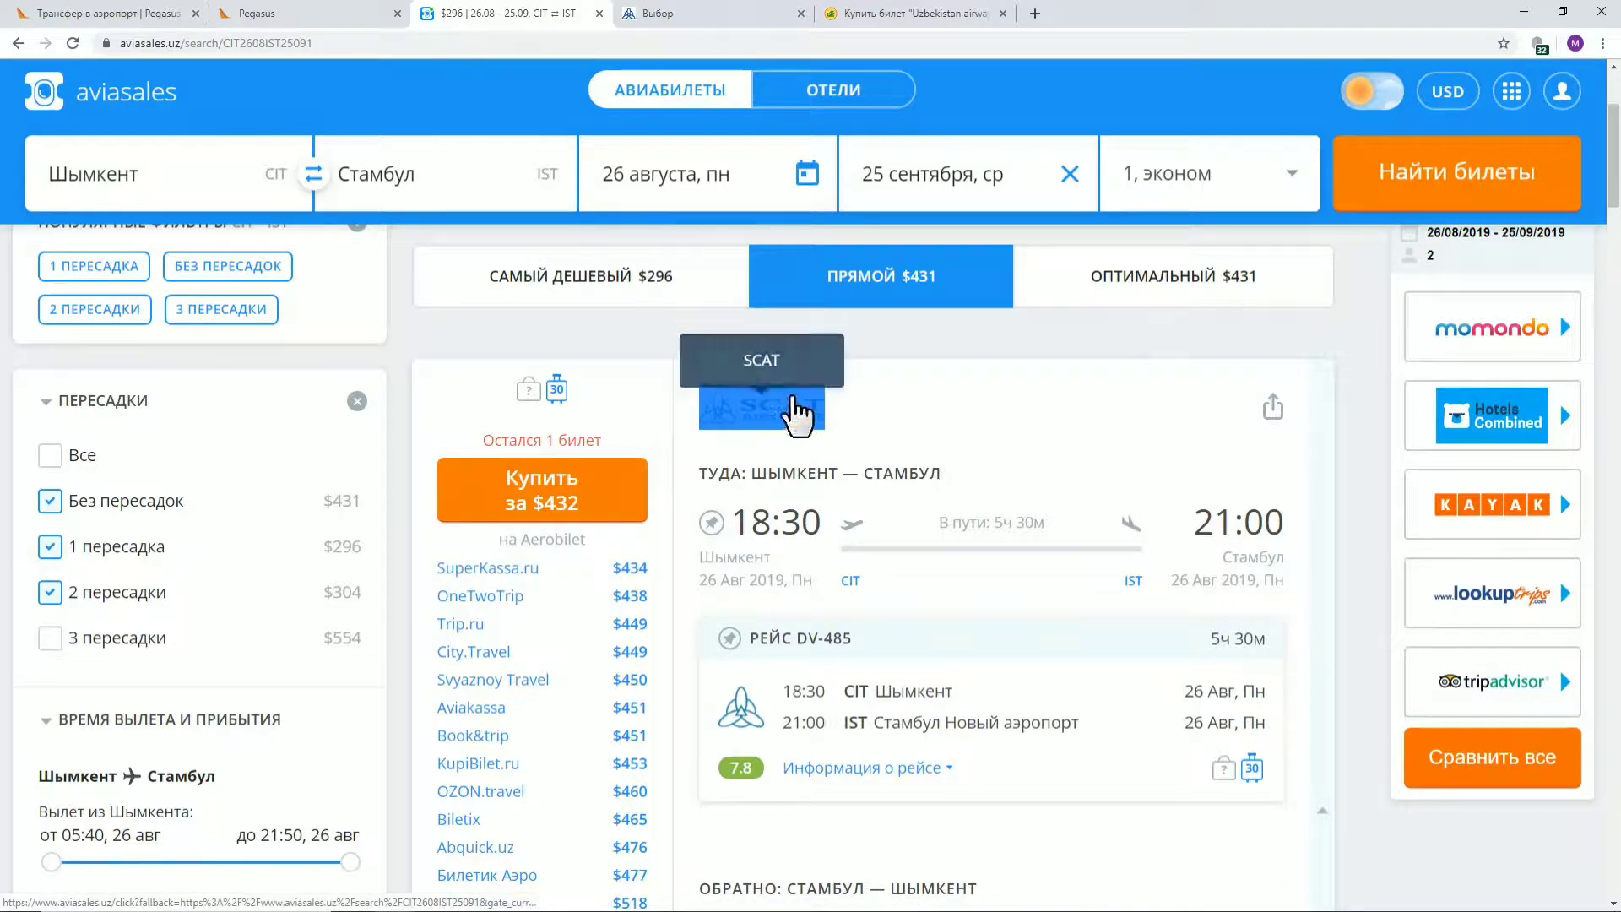
click(918, 400)
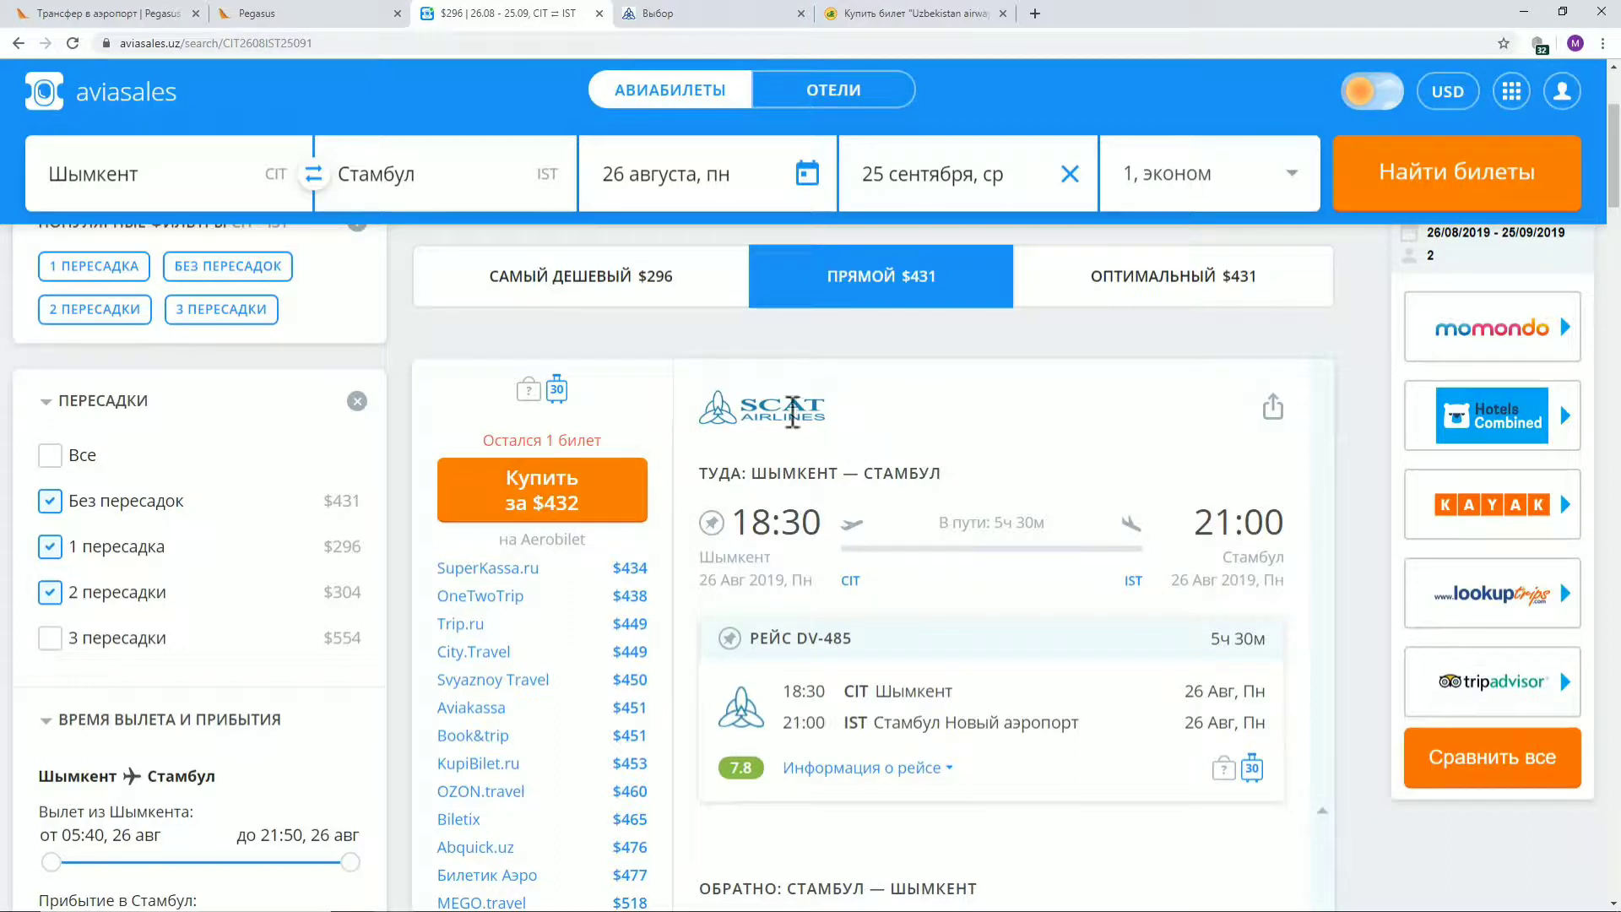
drag(843, 441, 739, 406)
click(891, 419)
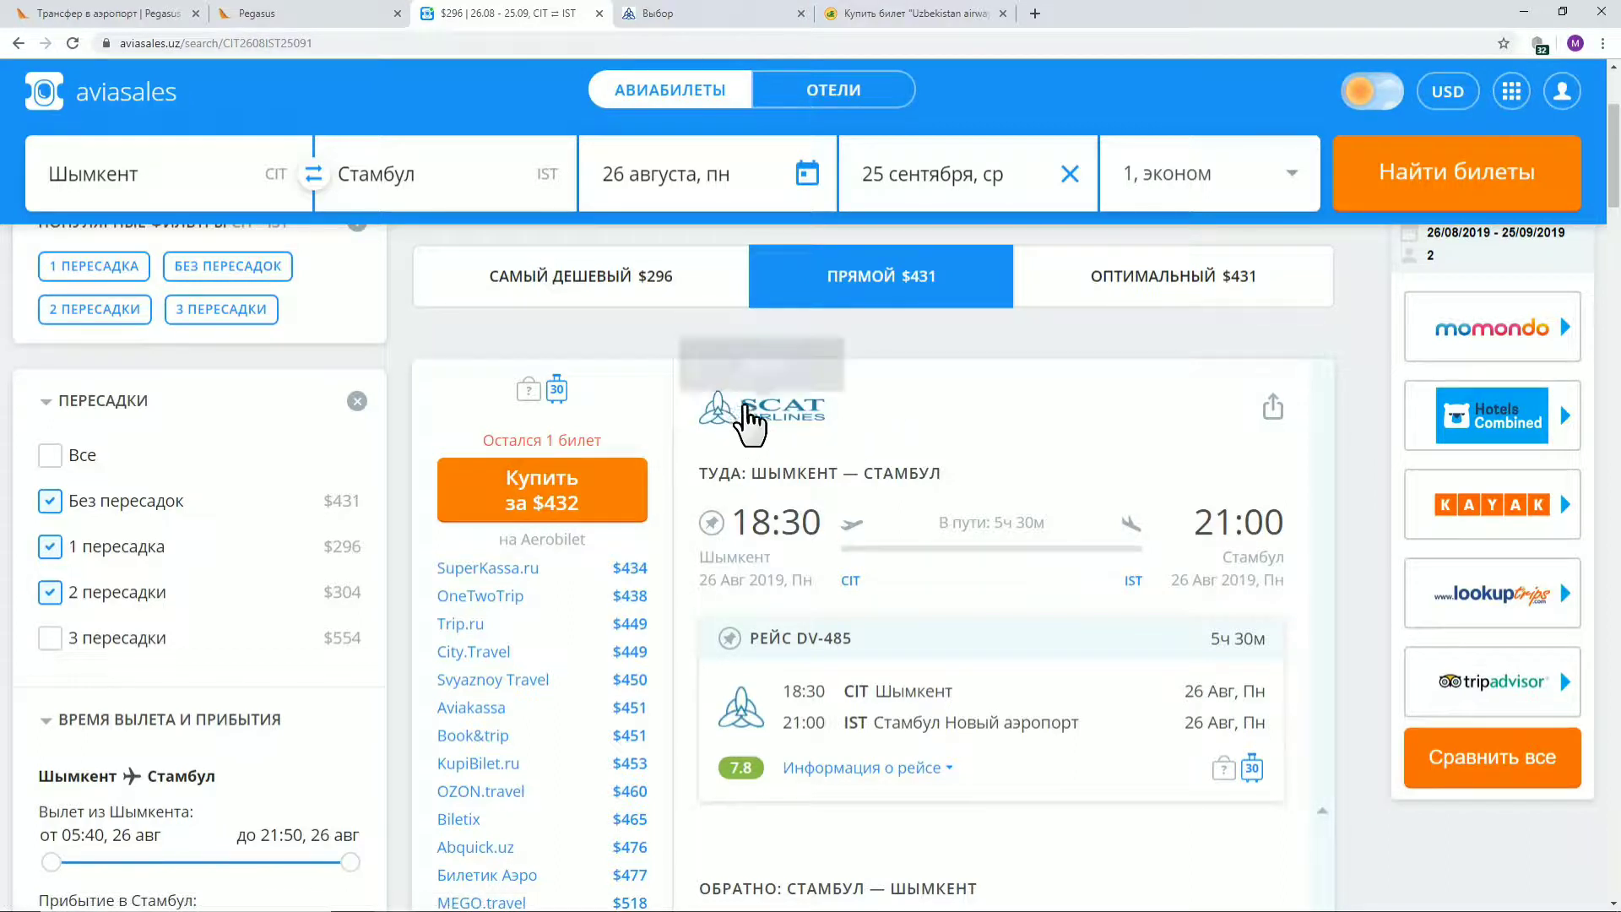
click(809, 413)
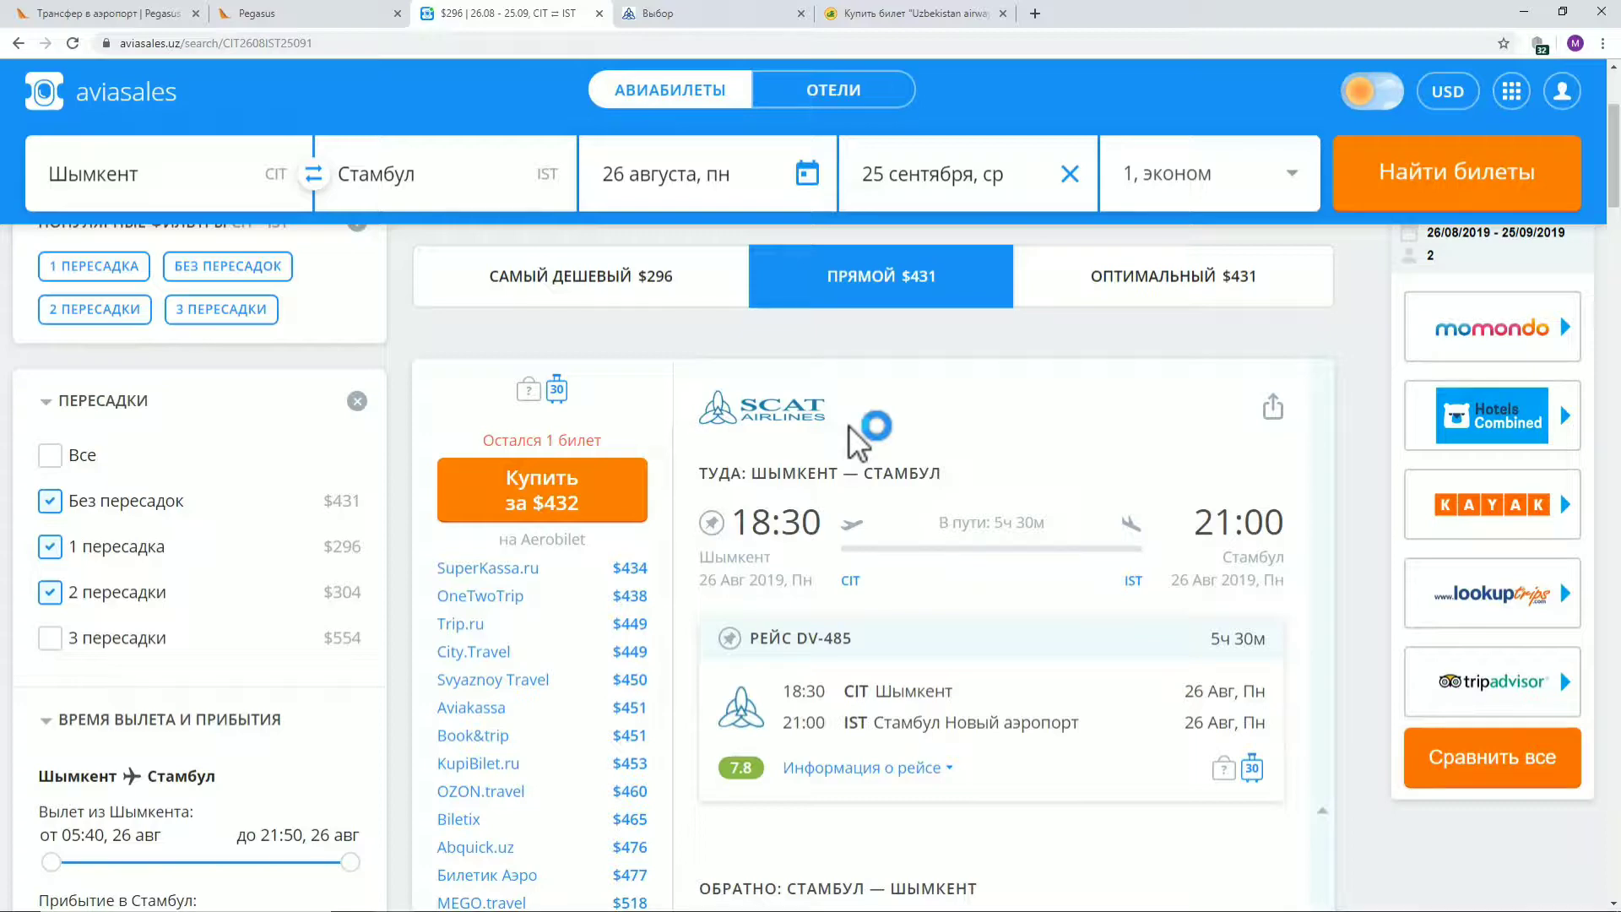
Load the scat.kz home page from the SCAT fare tab, then return to the Aviasales results
click(691, 17)
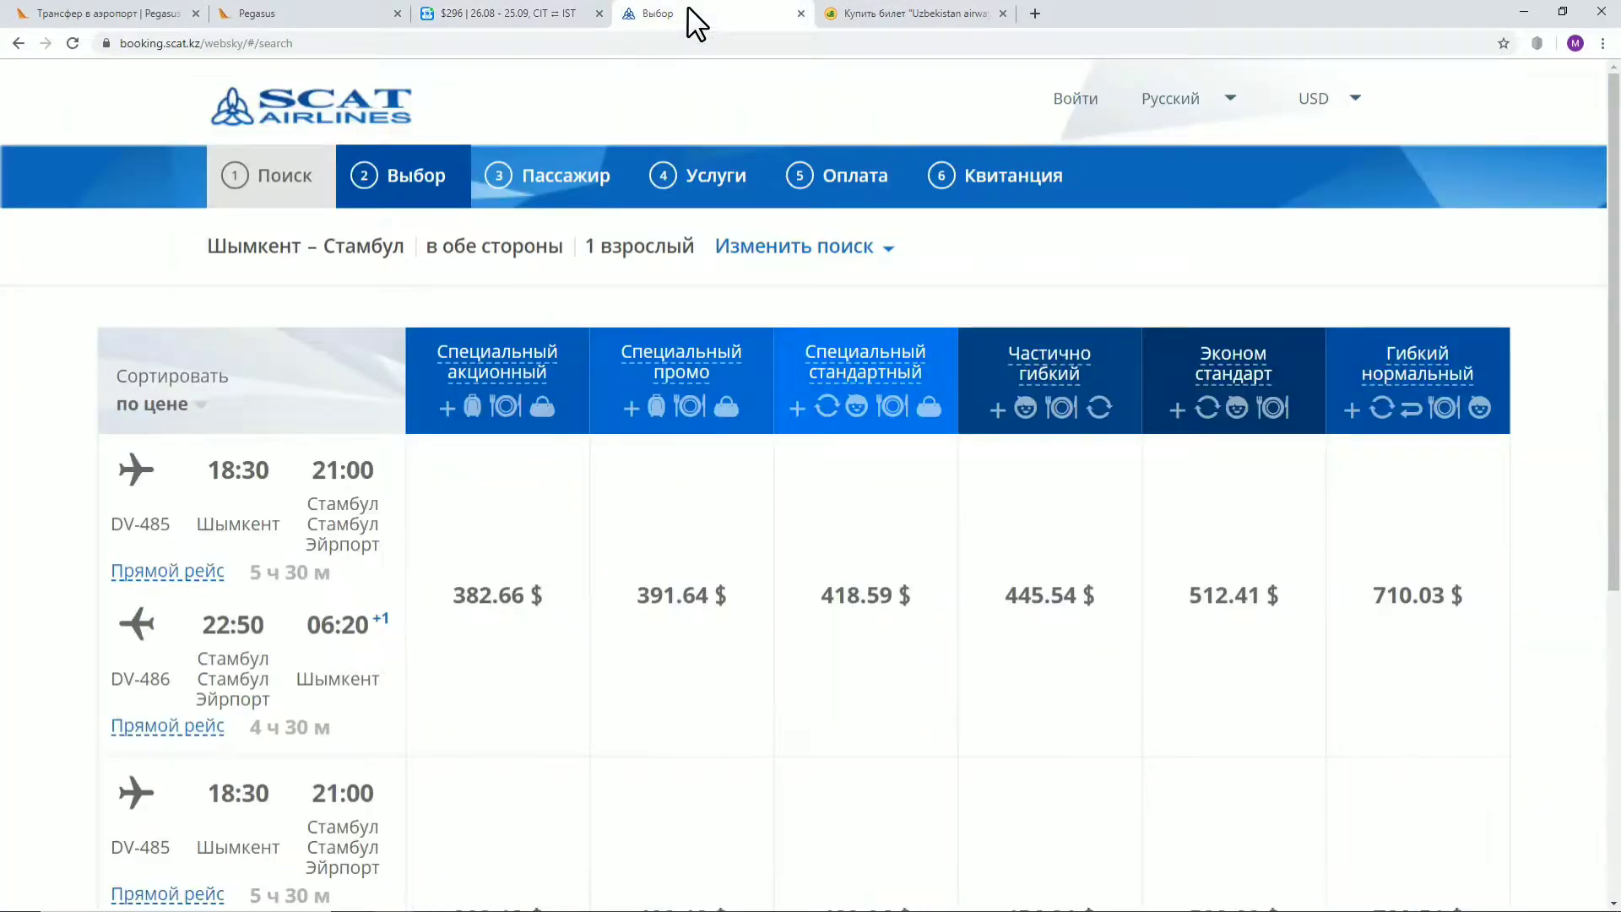
click(314, 108)
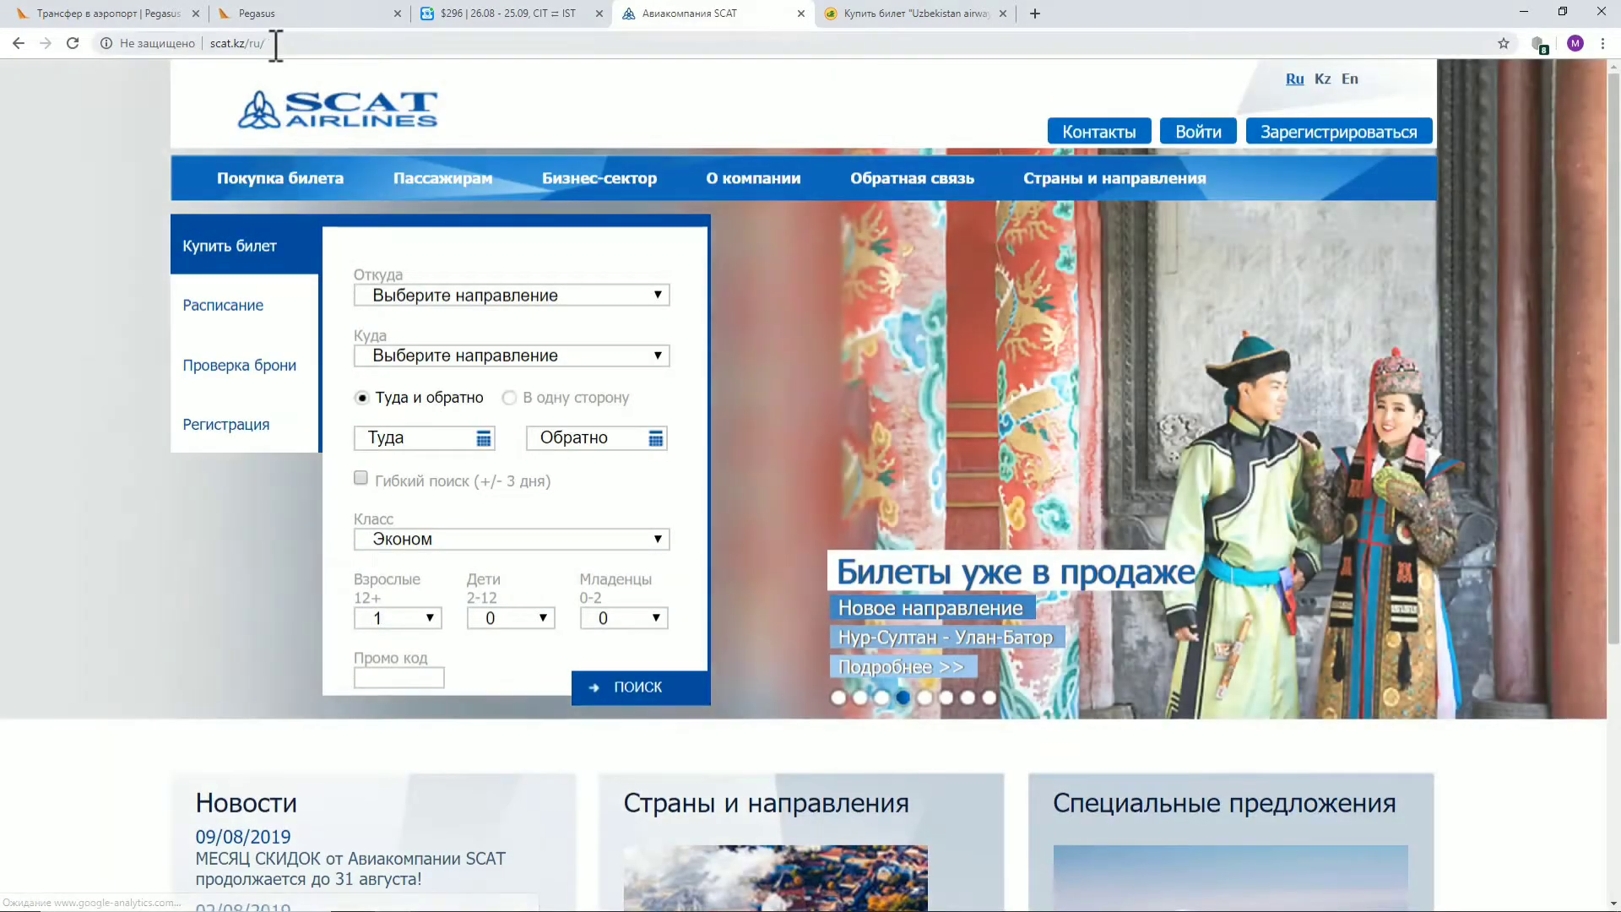
drag(267, 43, 215, 44)
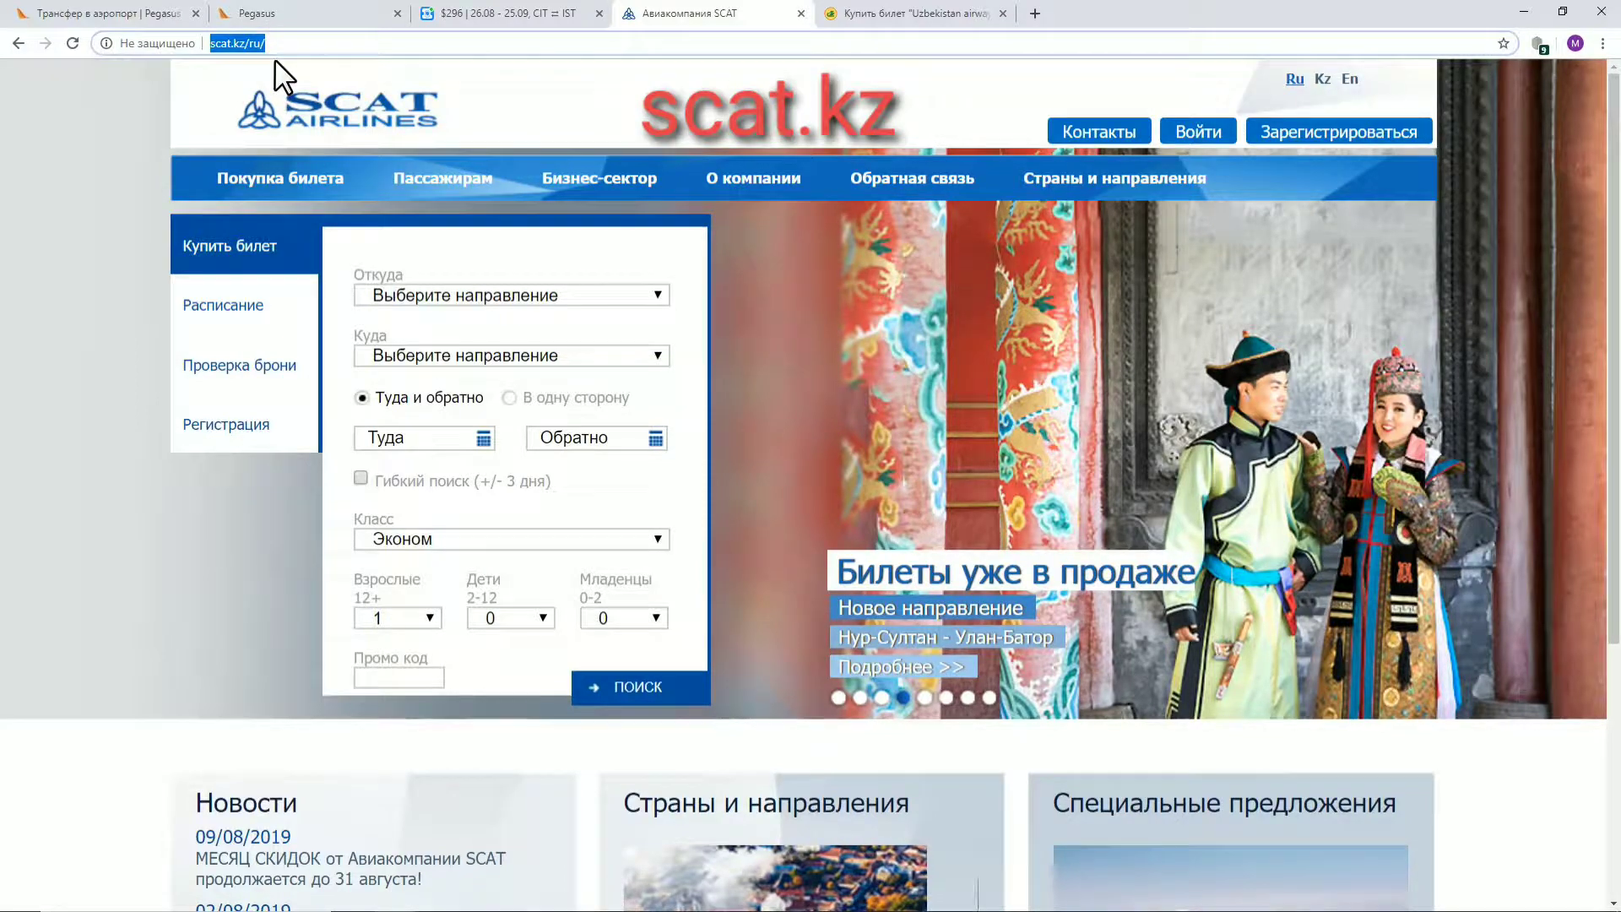
click(918, 87)
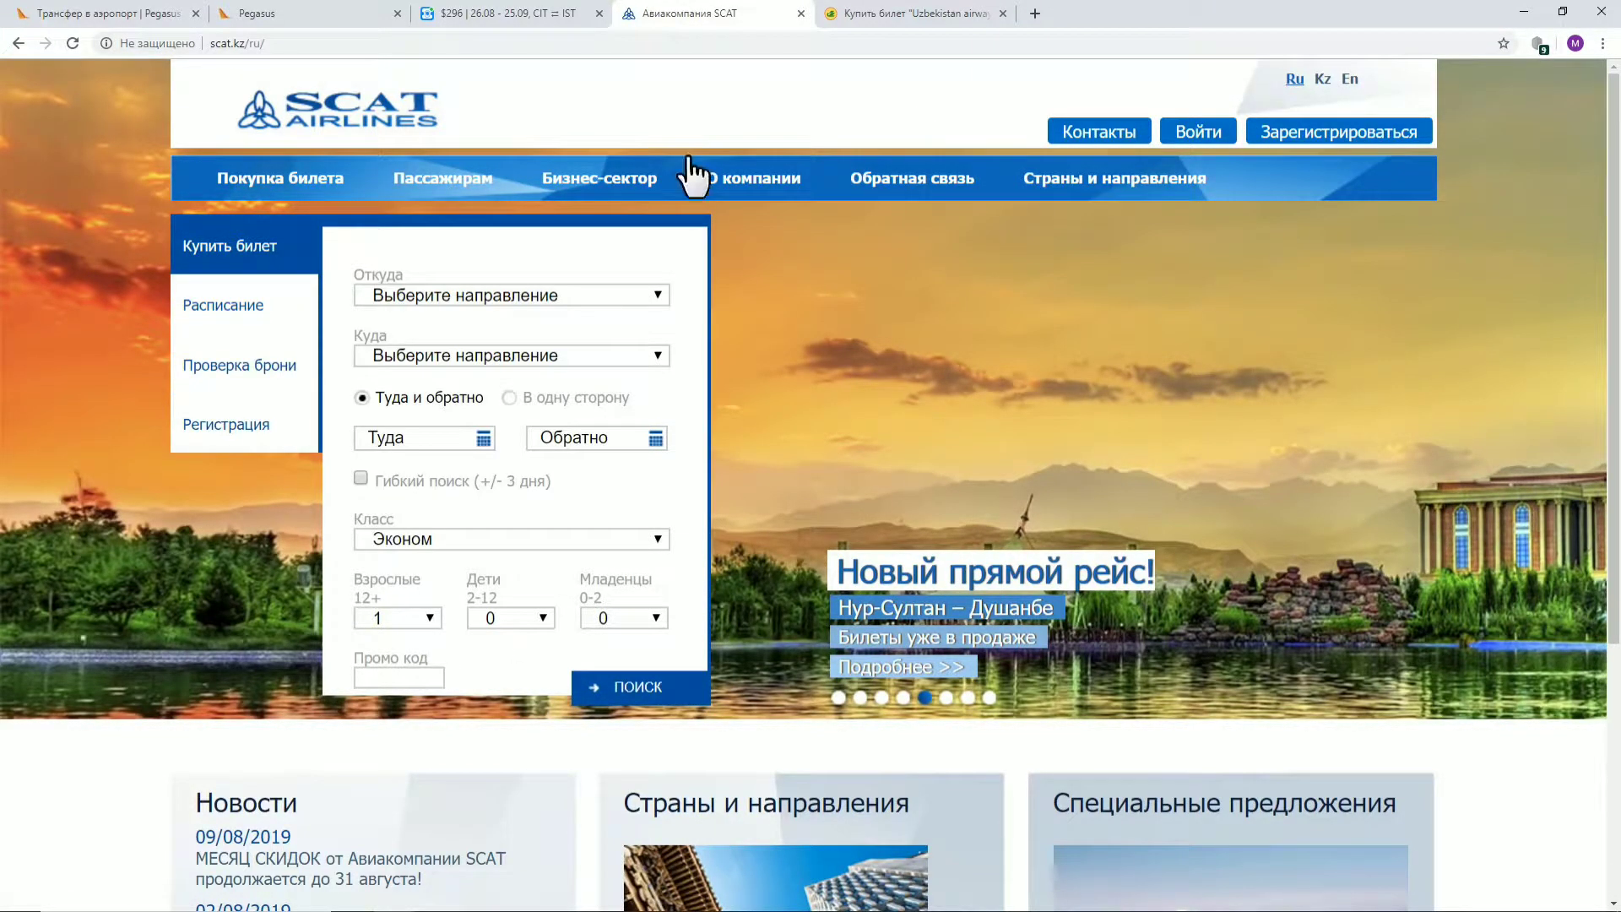
mouse_move(944, 189)
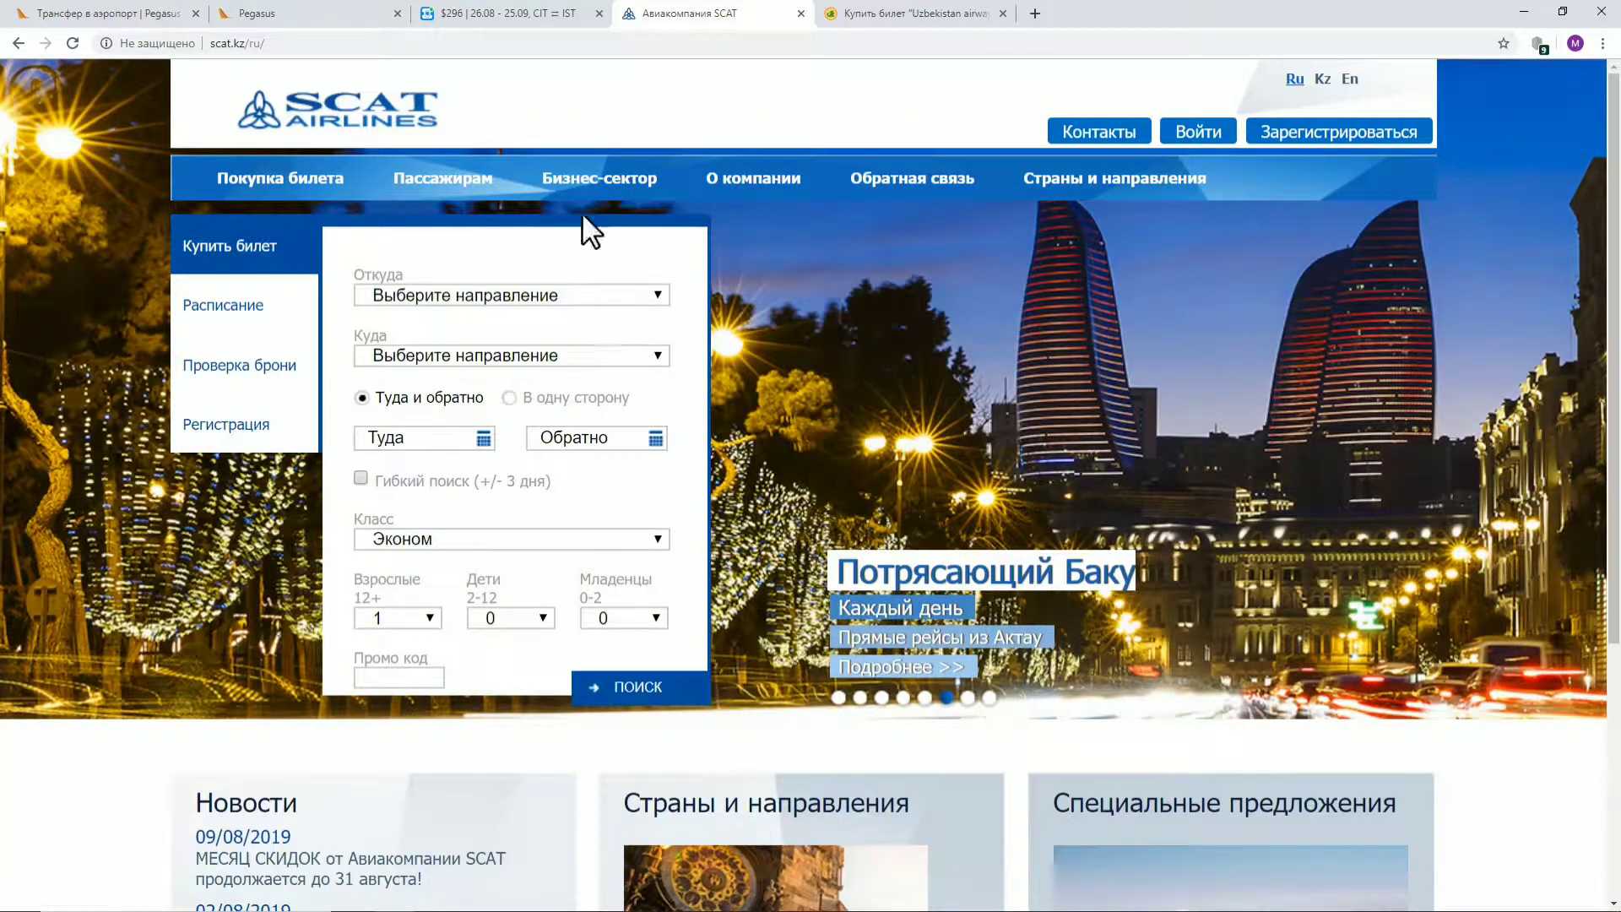
click(537, 13)
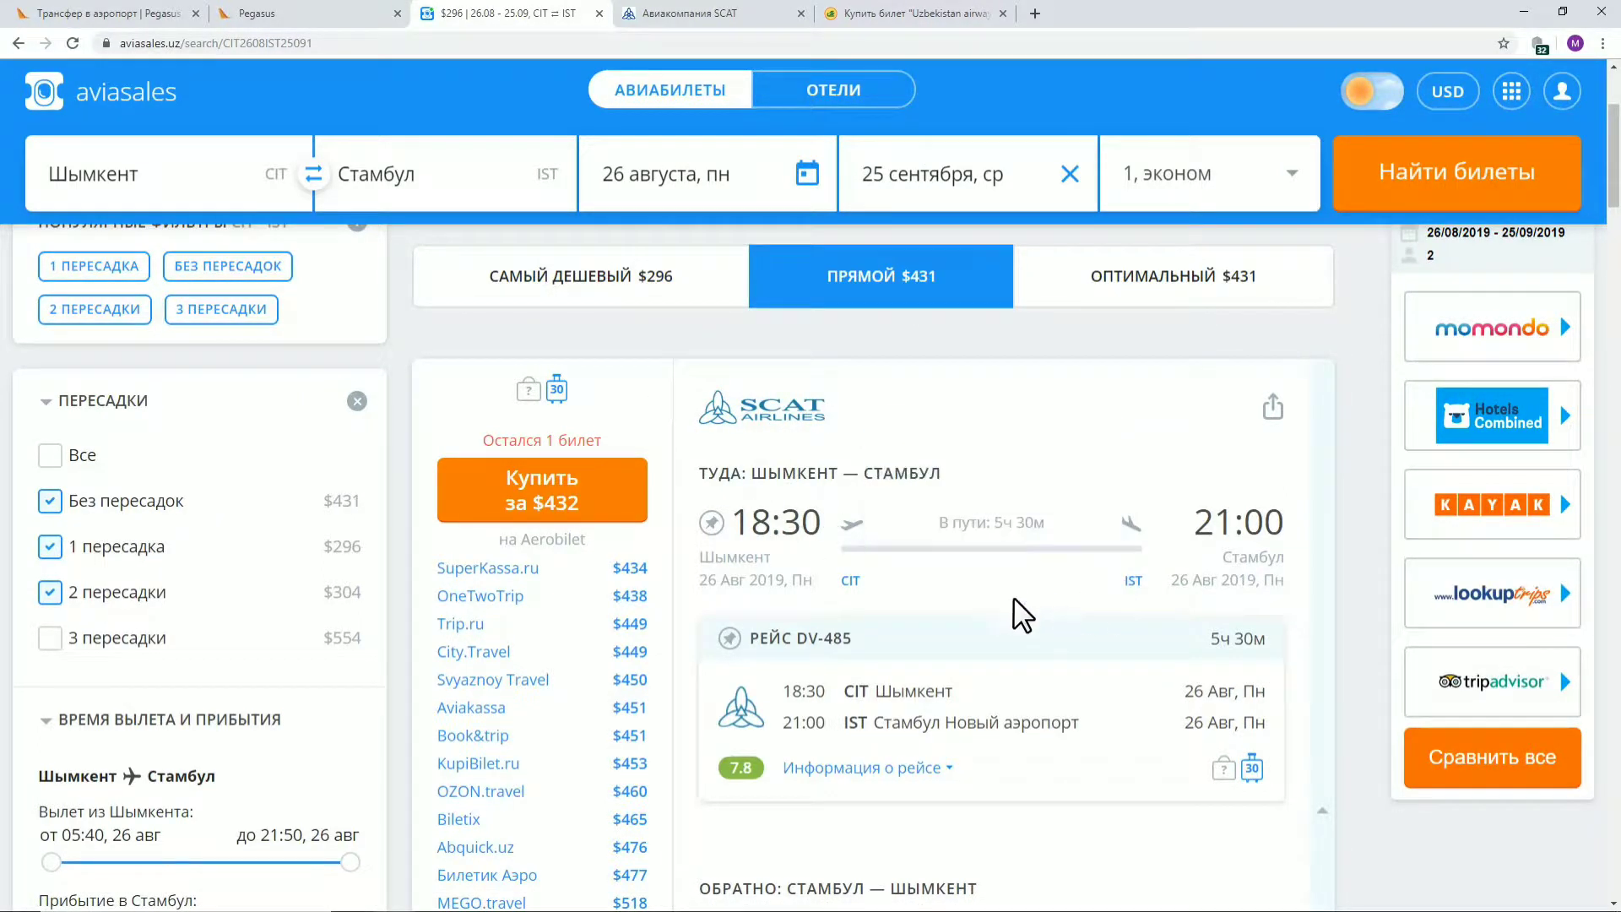
On the SCAT home page, set the route from Шымкент to Стамбул
click(686, 15)
mouse_move(553, 300)
click(466, 295)
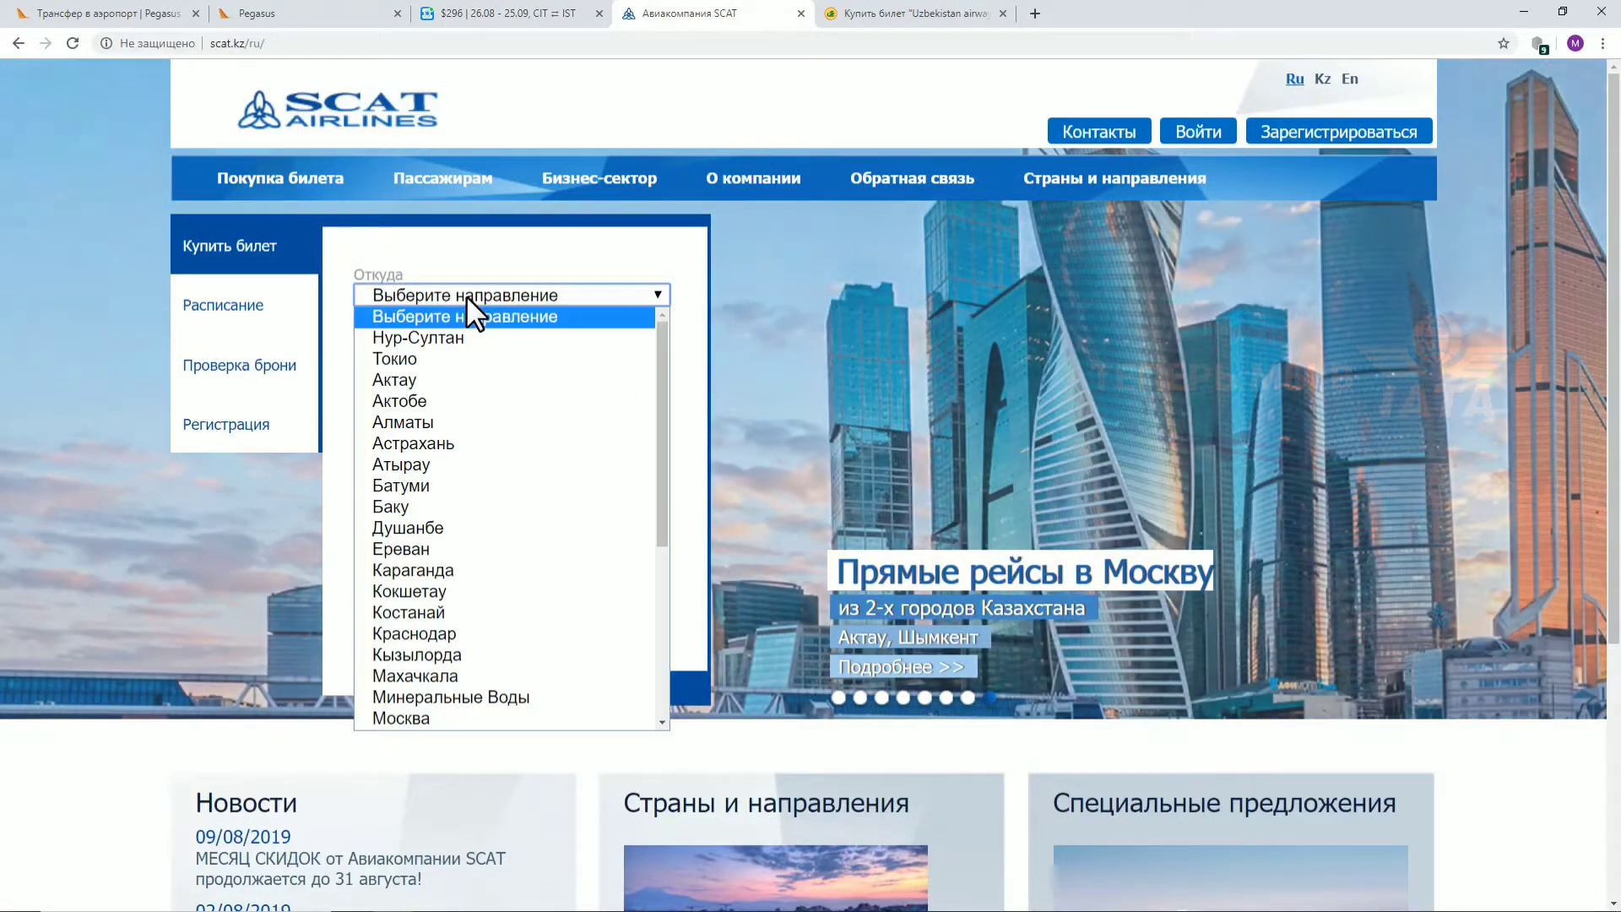
scroll(455, 329, down, 5)
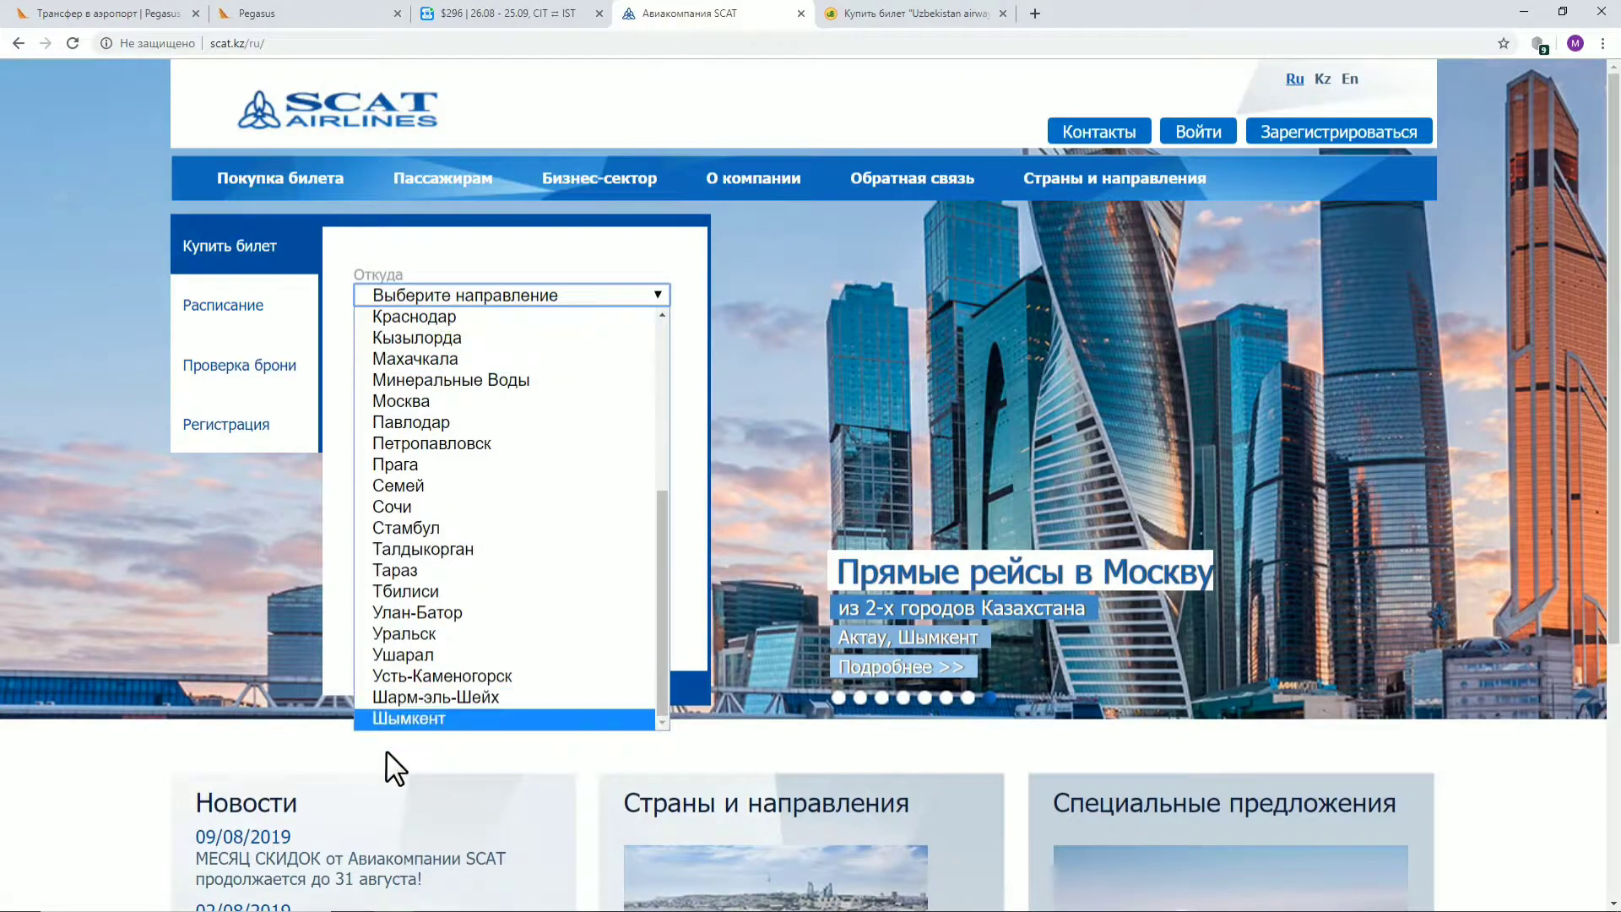
click(393, 719)
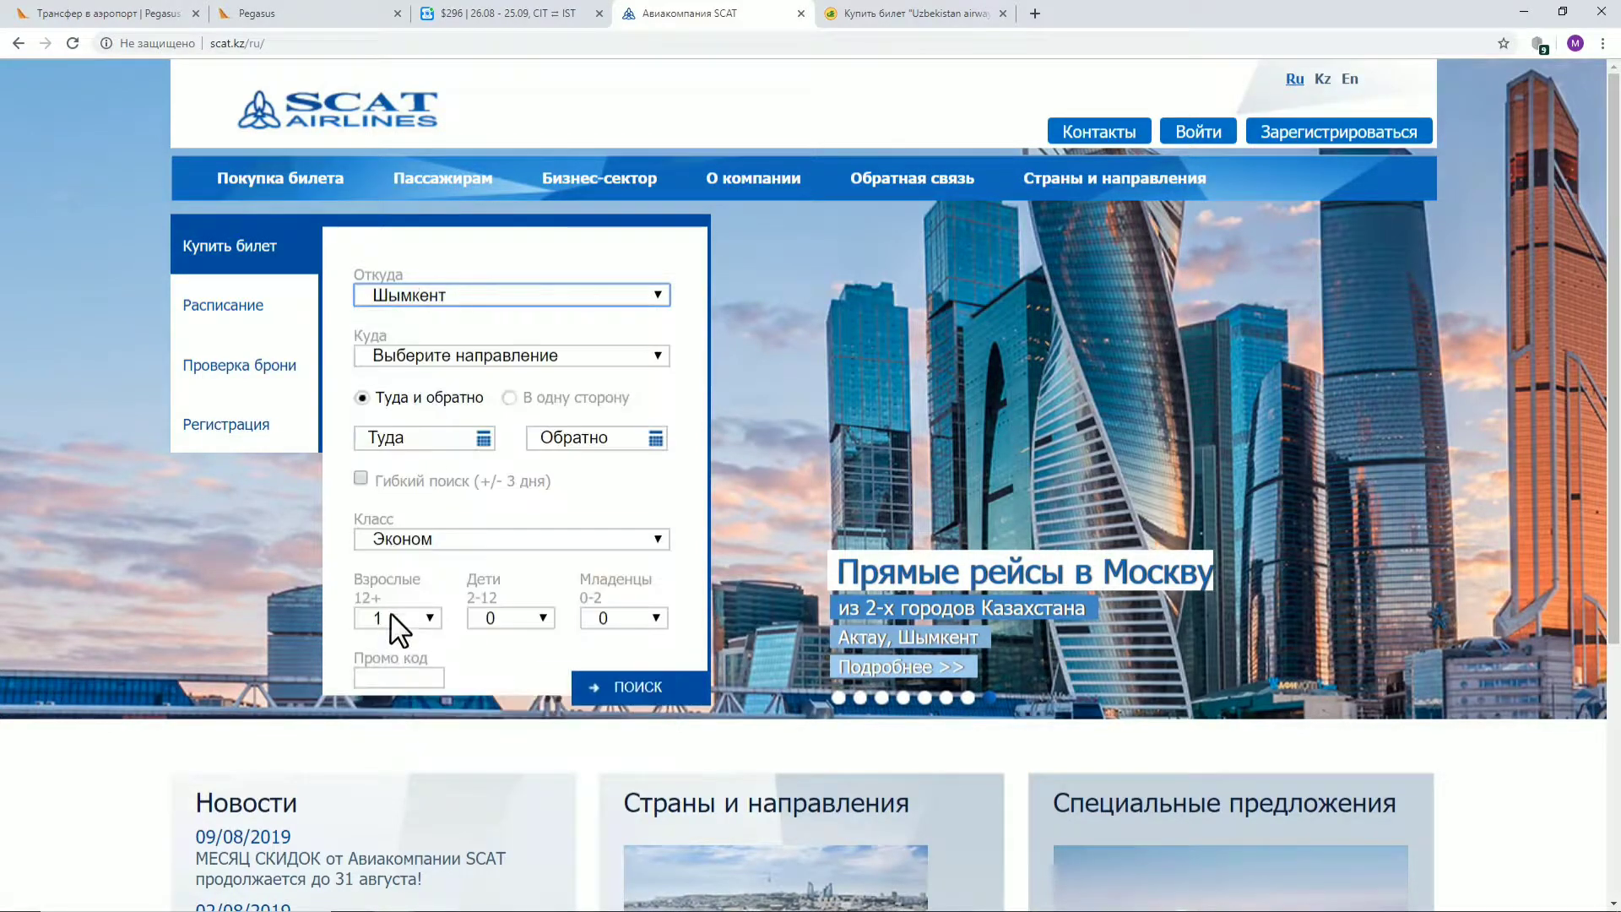
click(432, 353)
scroll(420, 422, down, 4)
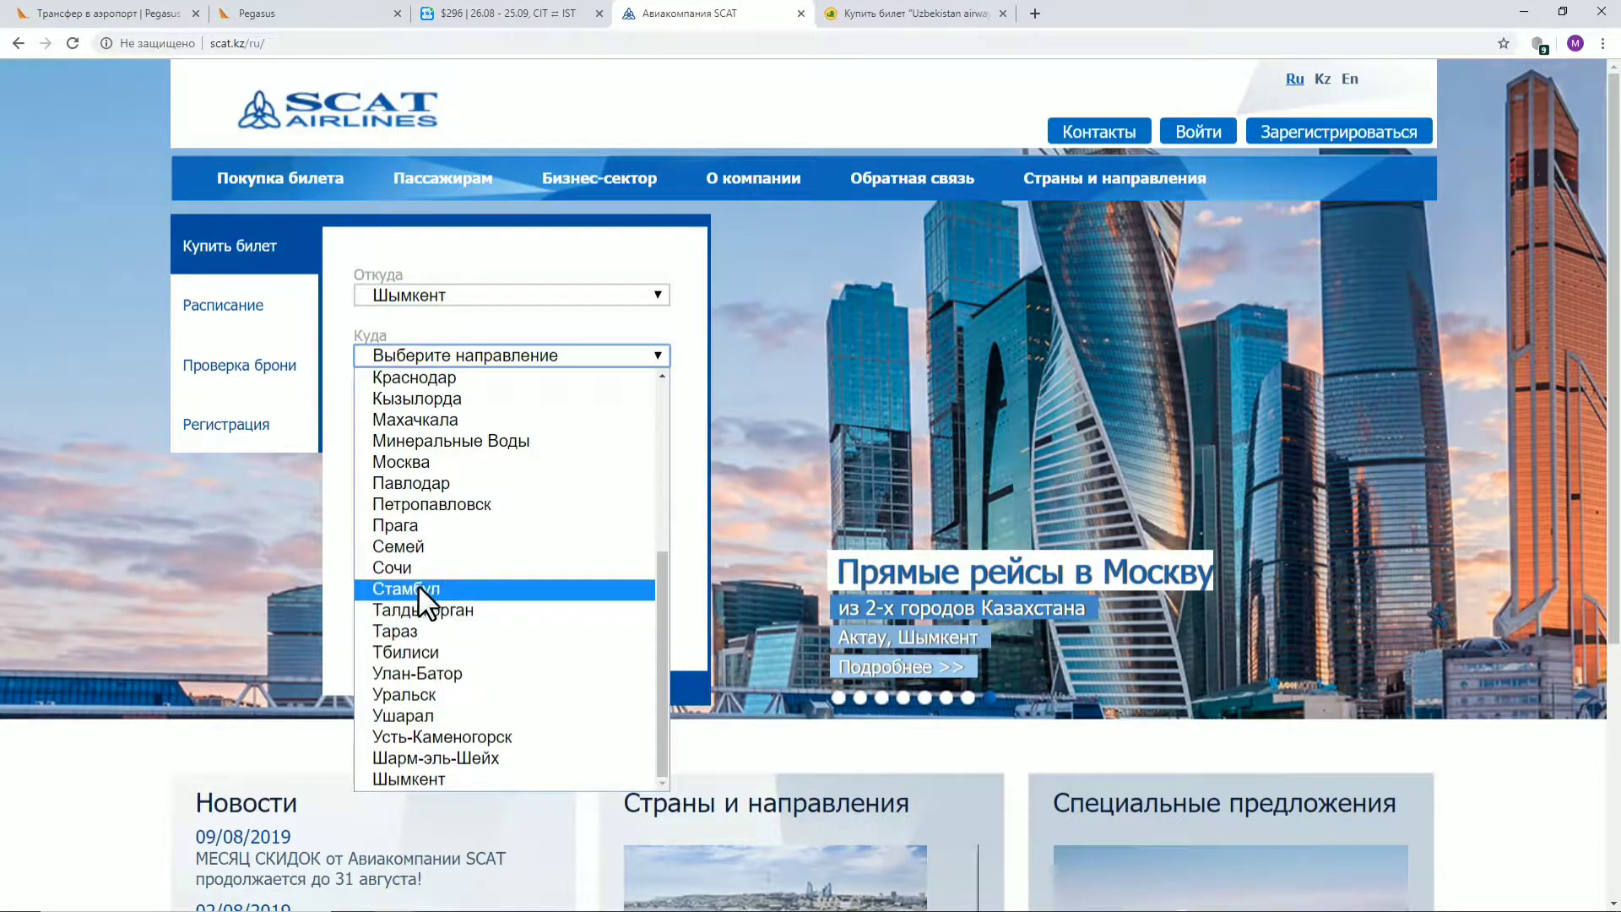
click(417, 586)
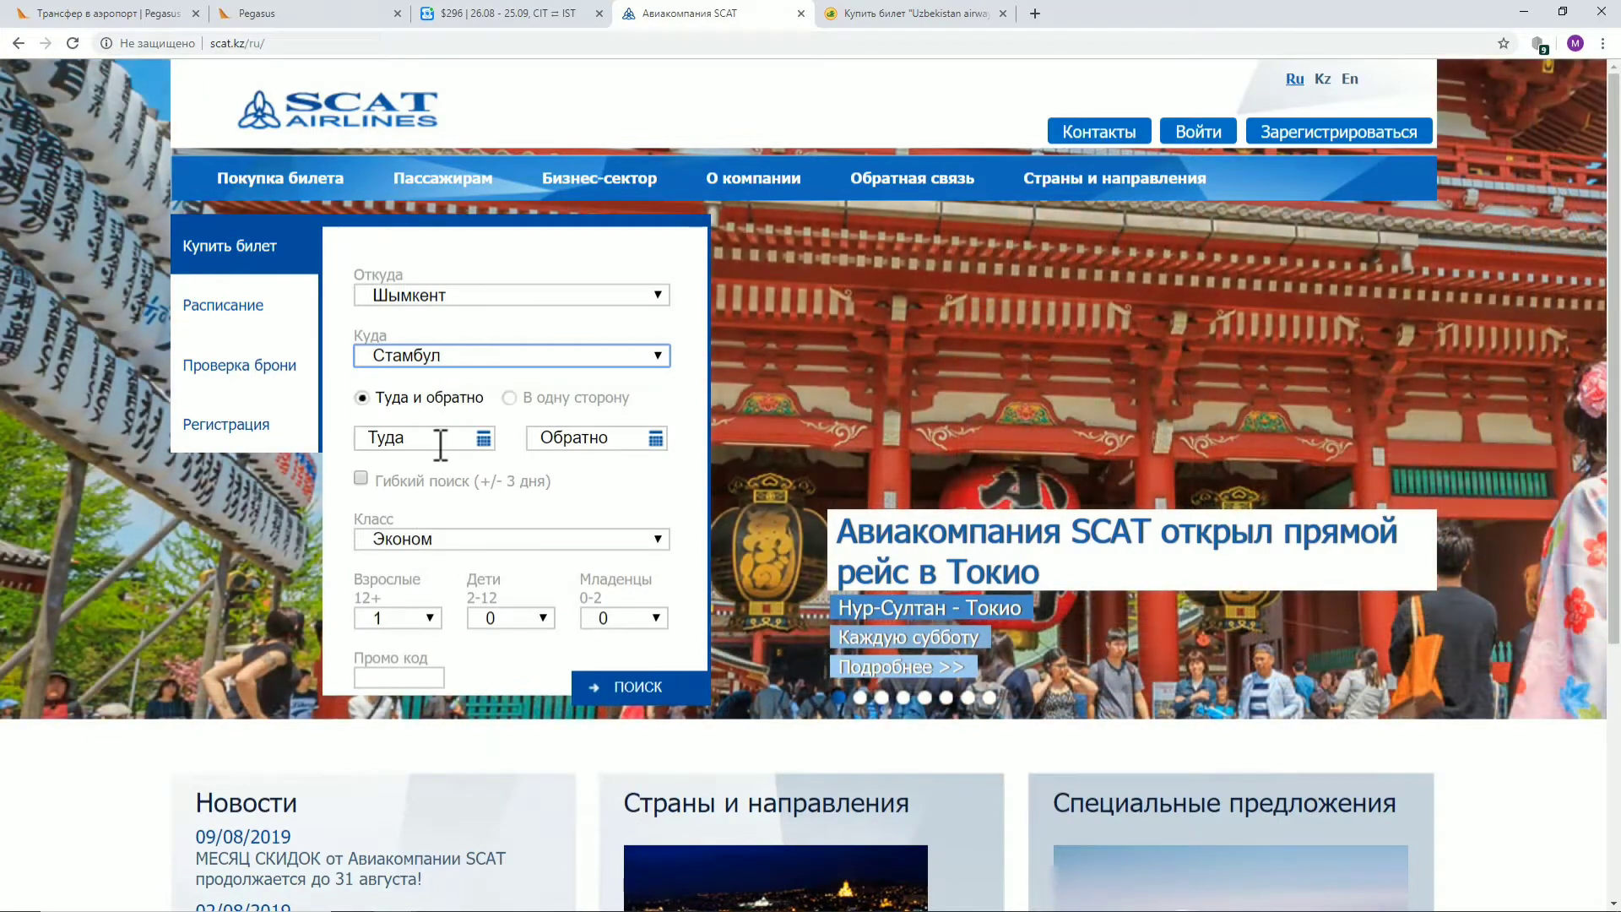
Set 26 August 2019 out and 25 September 2019 back, then run the search
click(438, 439)
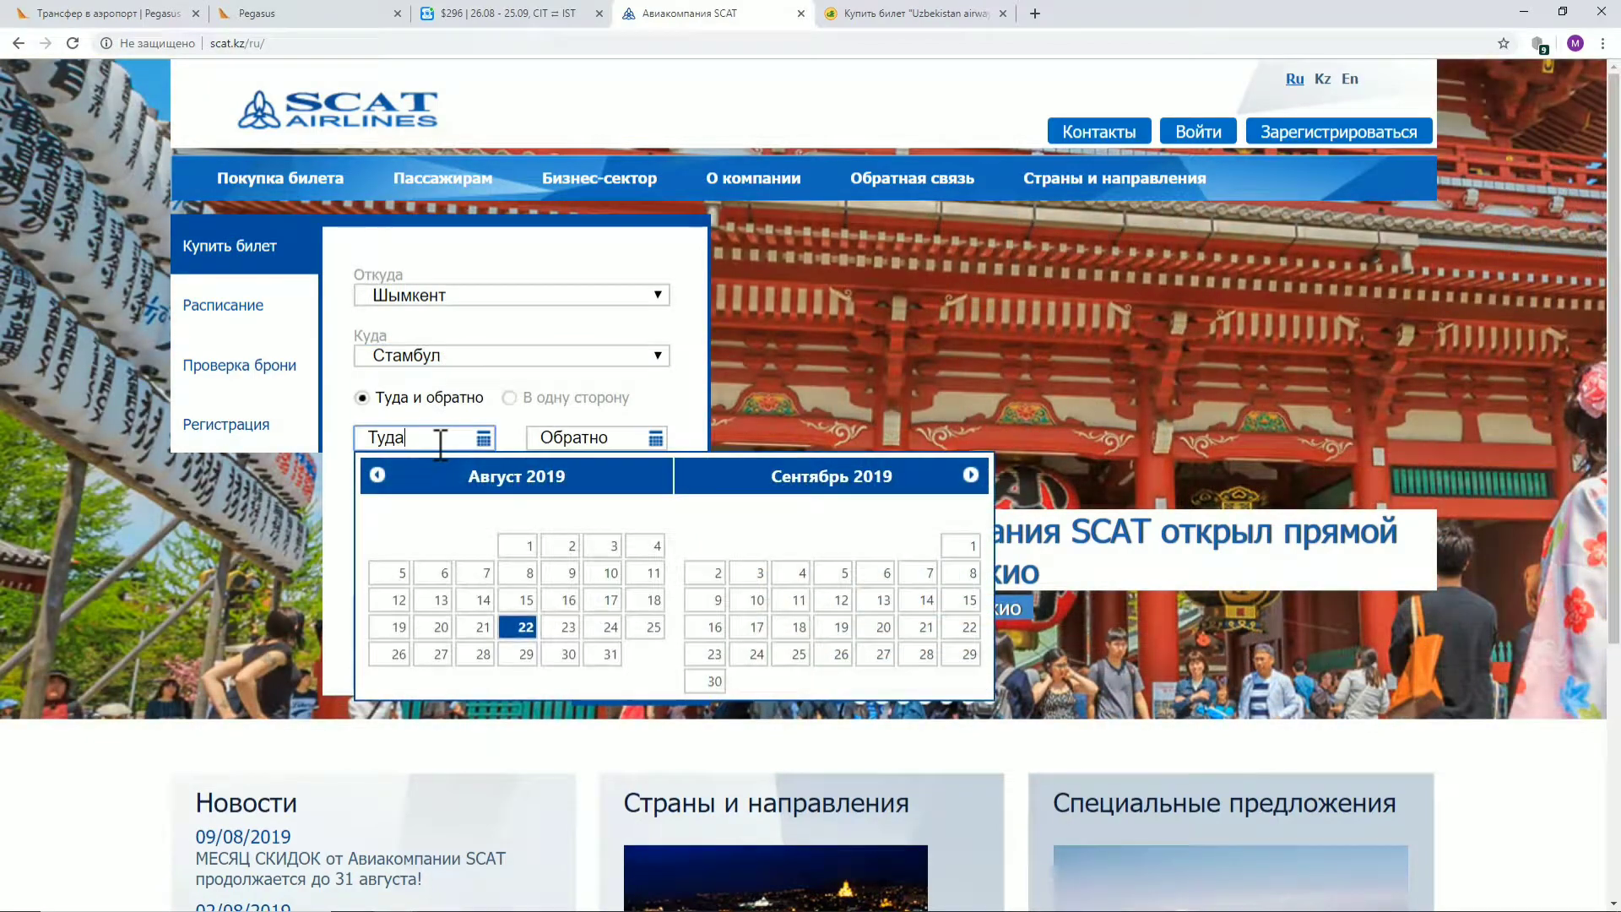
click(395, 655)
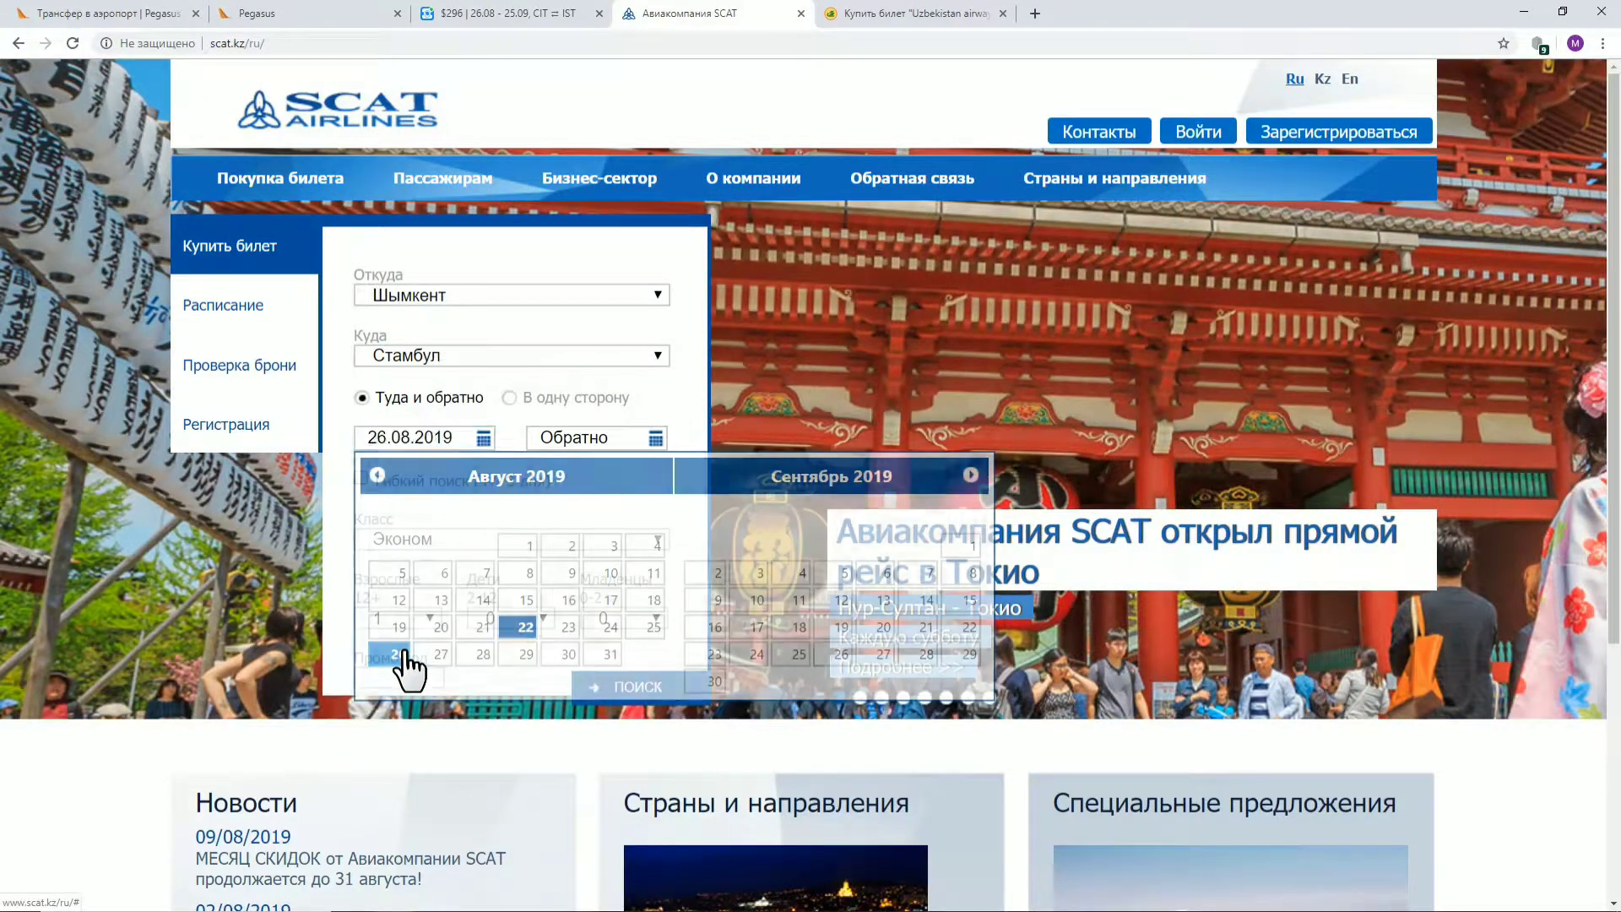
click(583, 437)
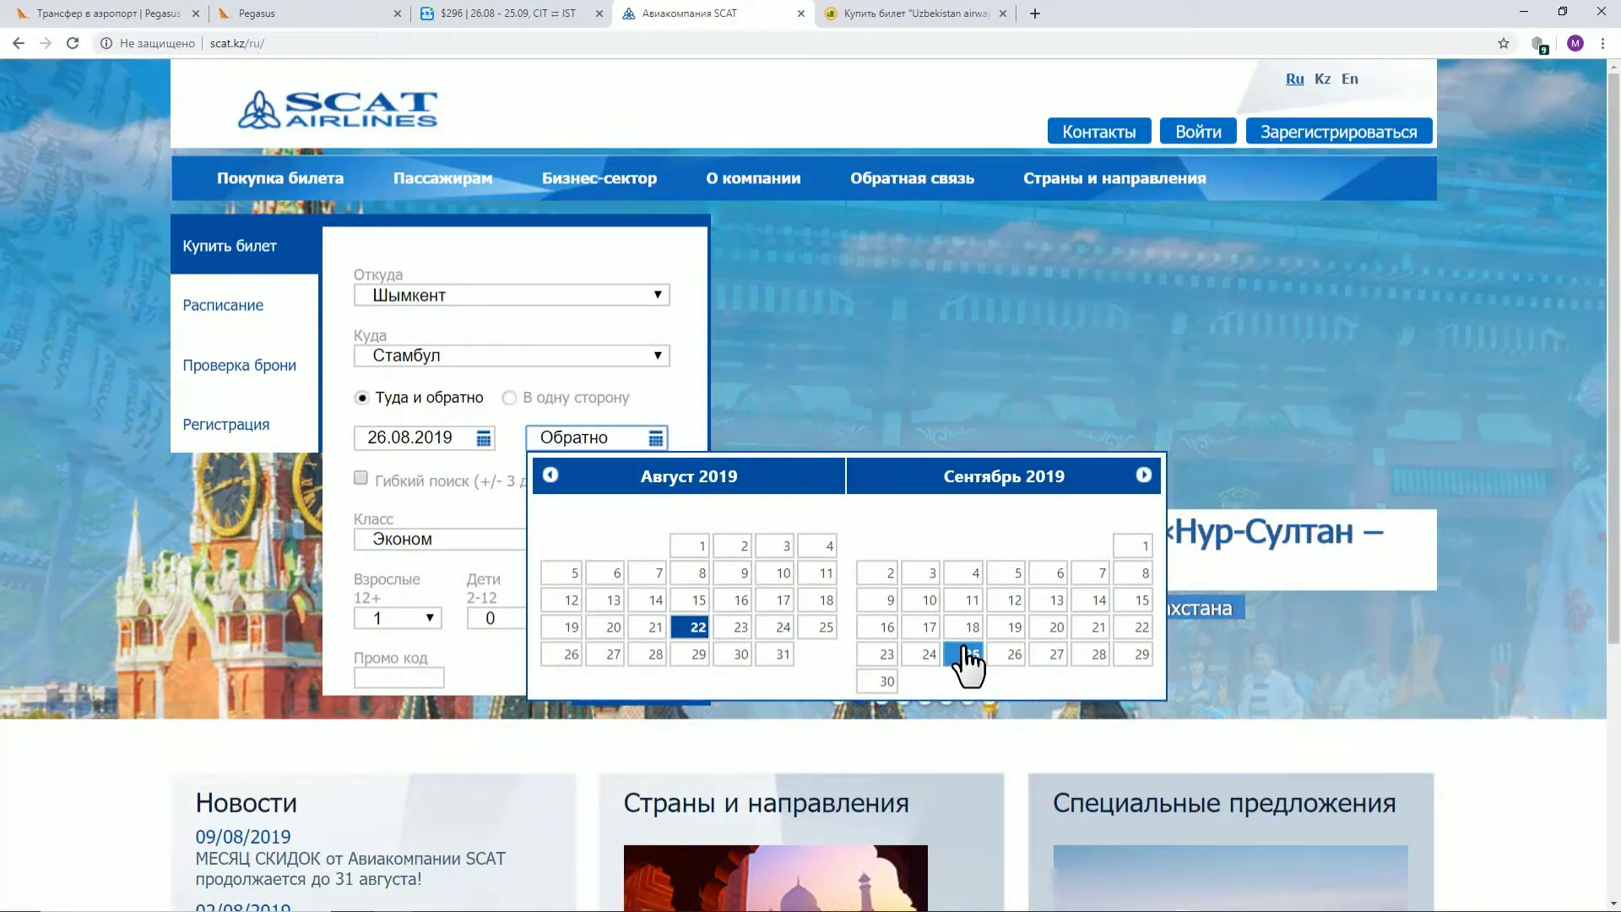
click(969, 655)
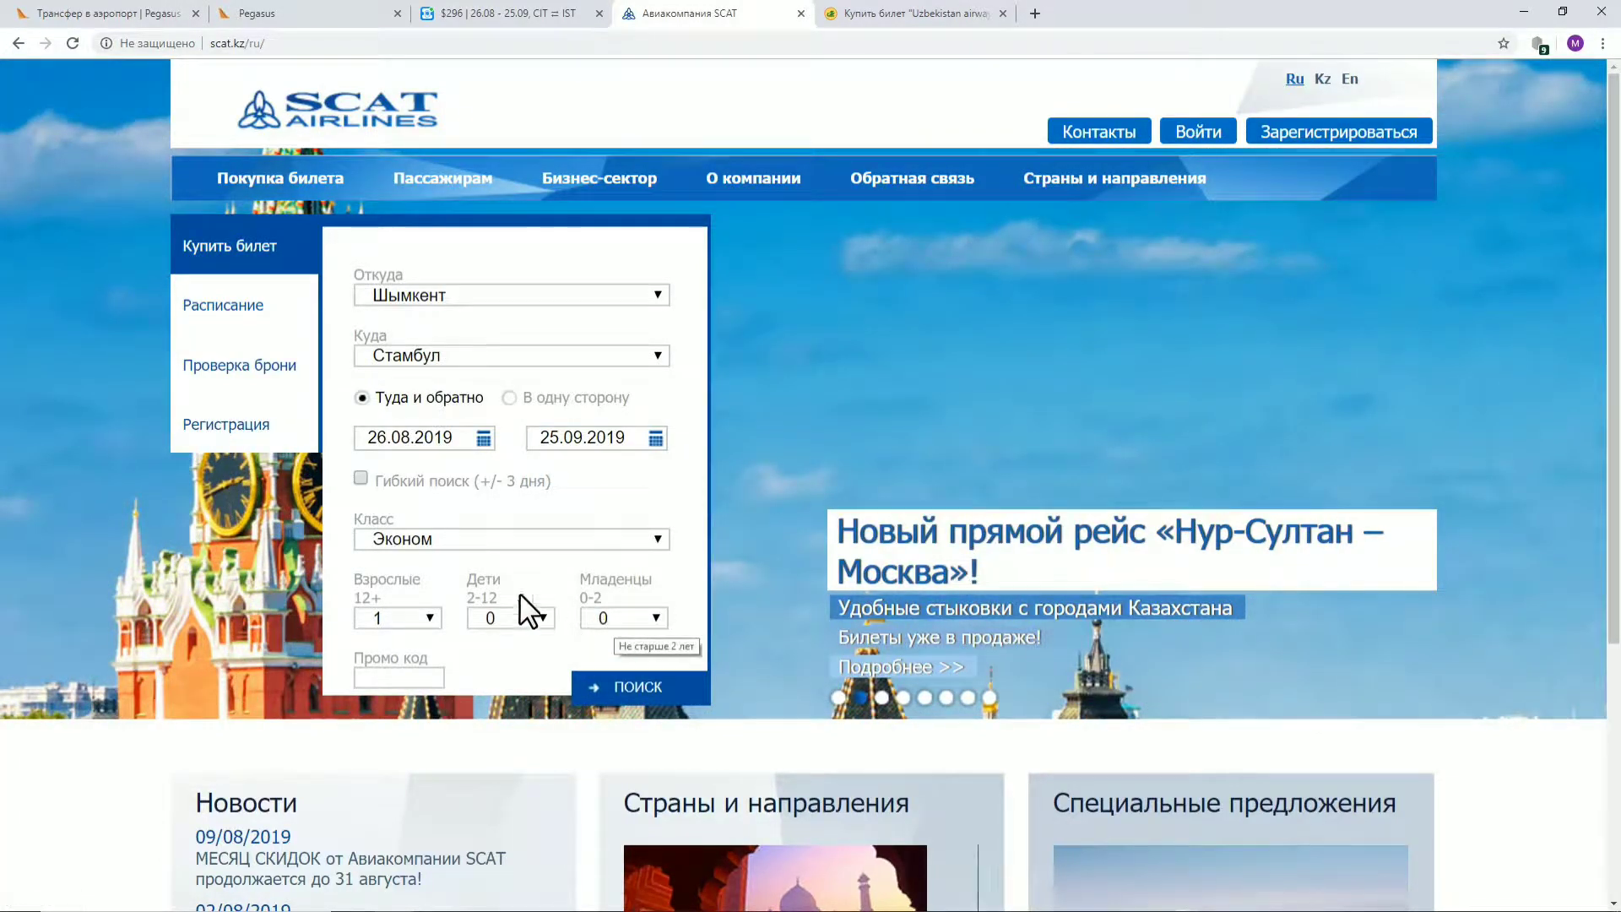
click(644, 688)
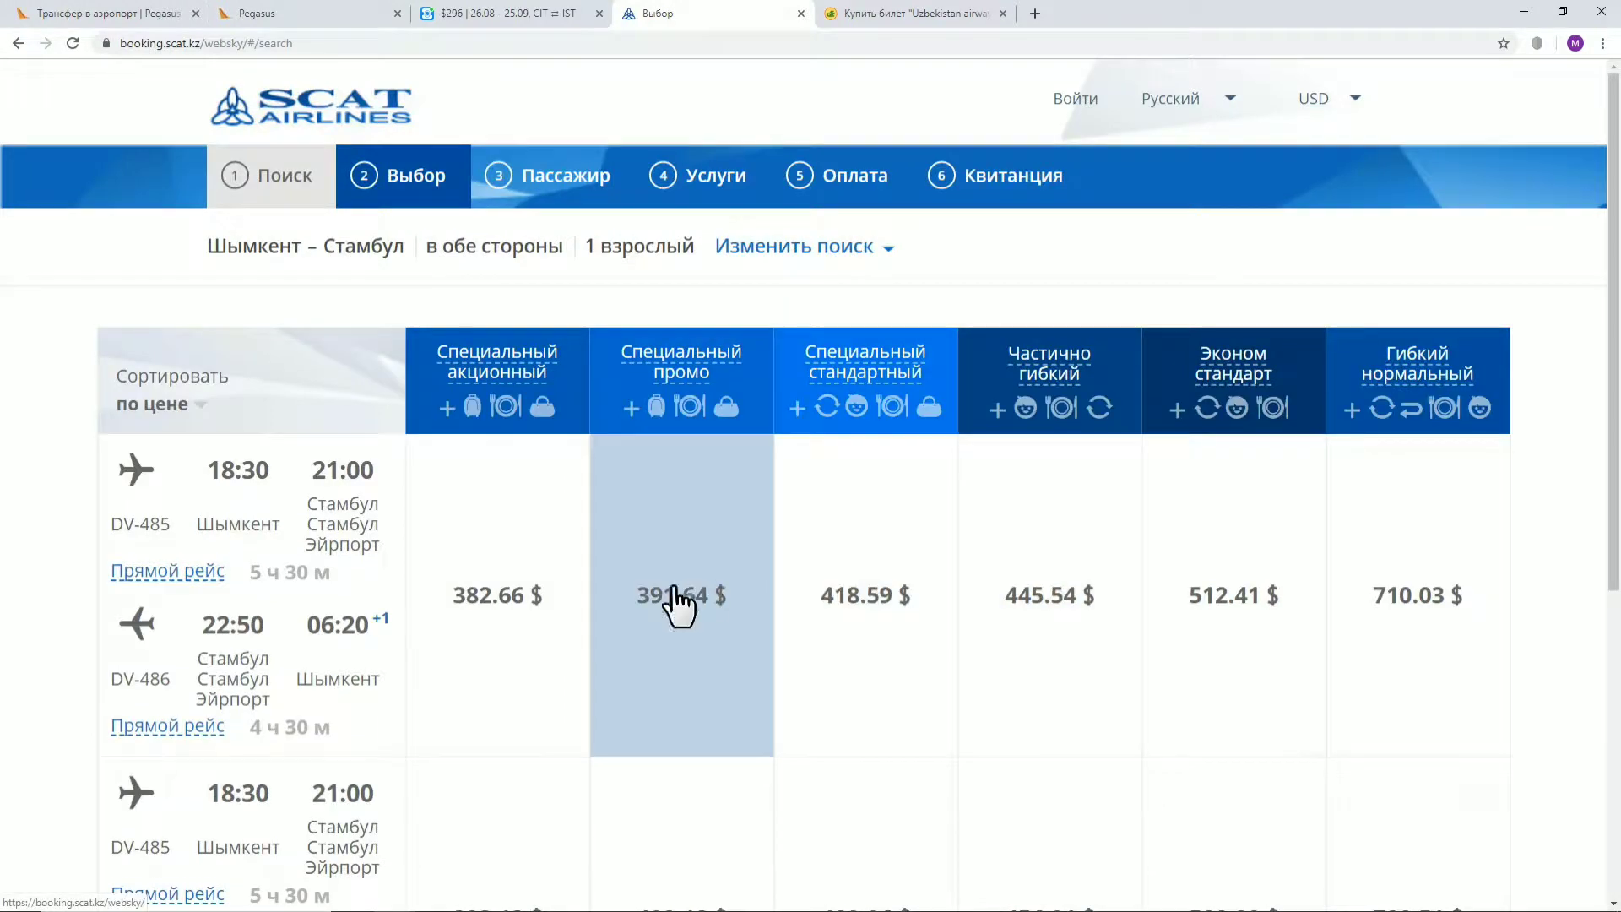
Compare the SCAT fare table, from 382.66 $, against the Aviasales results several times
drag(529, 615, 482, 668)
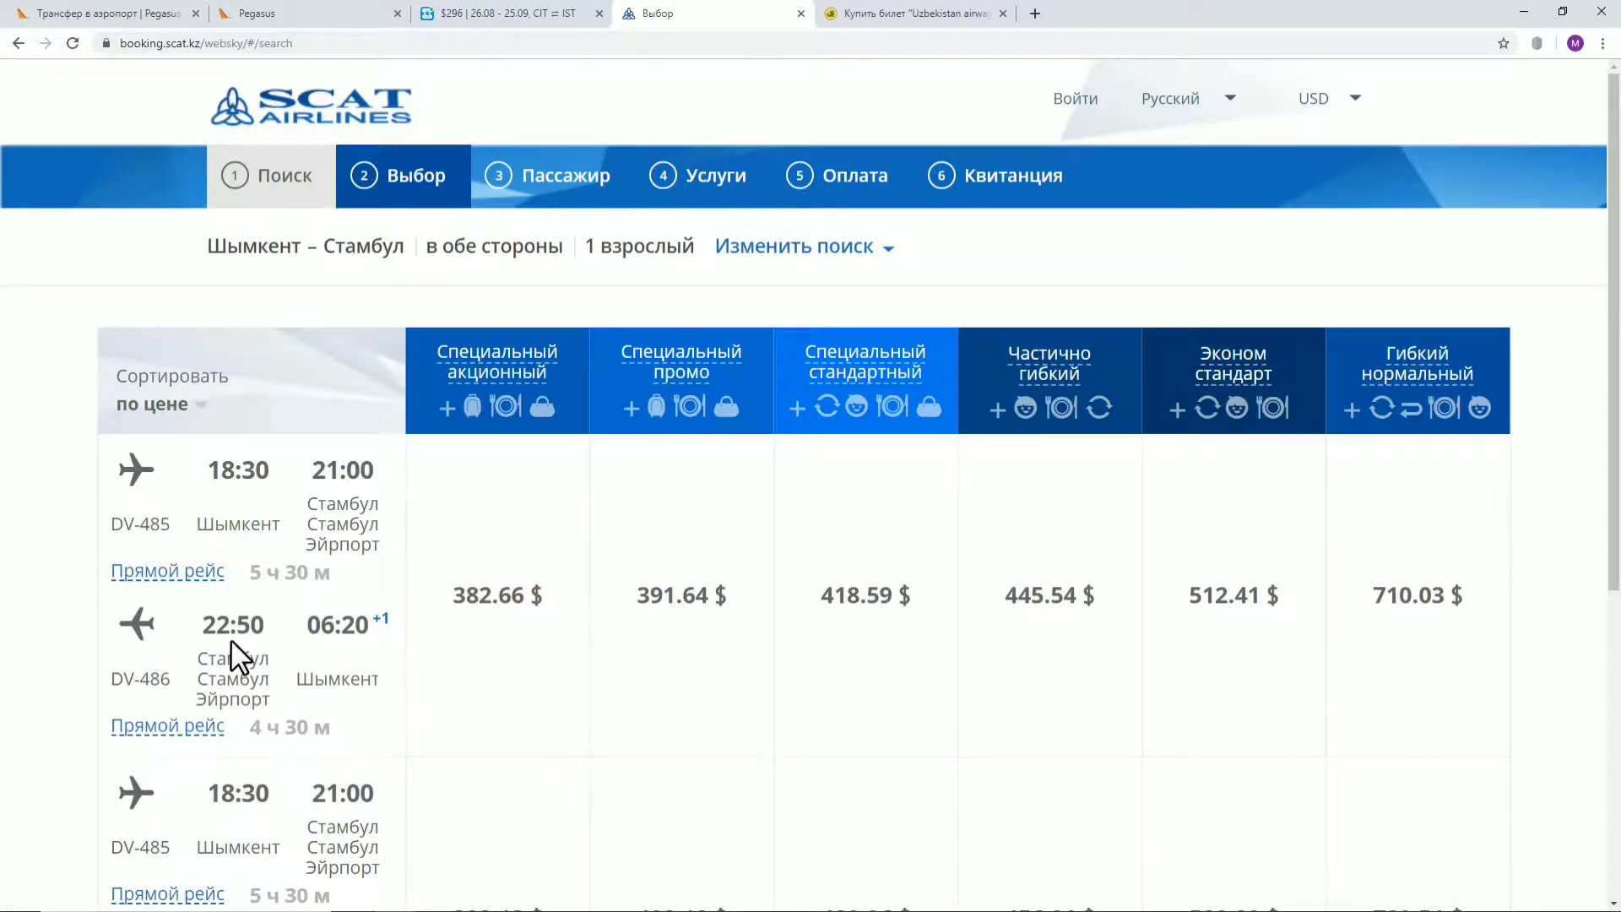
click(530, 14)
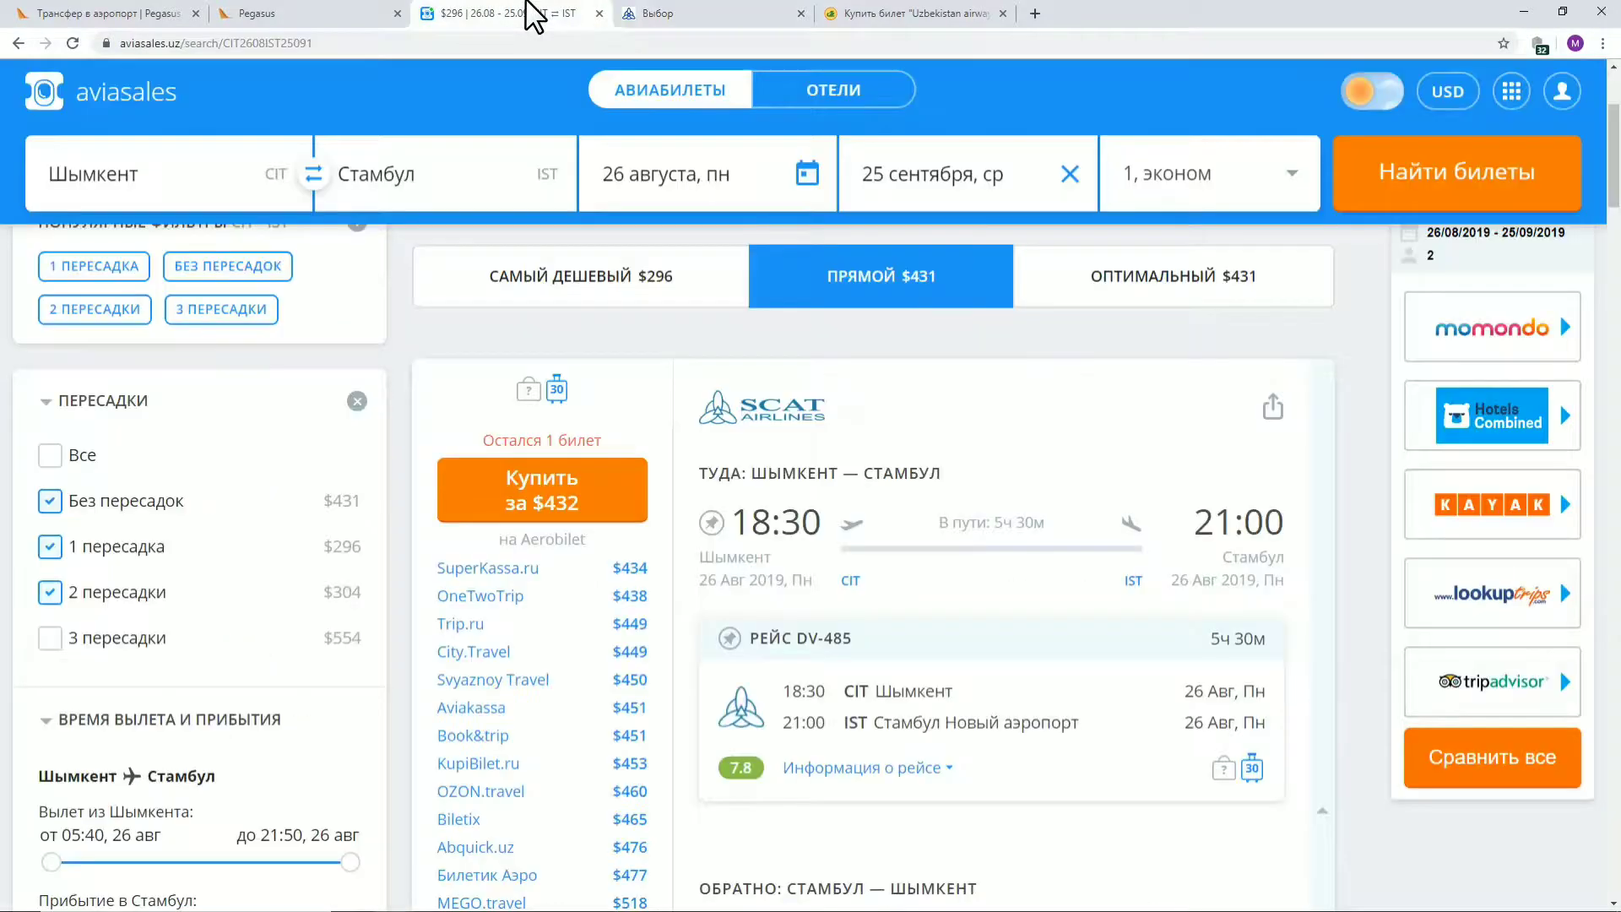
scroll(1055, 254, down, 2)
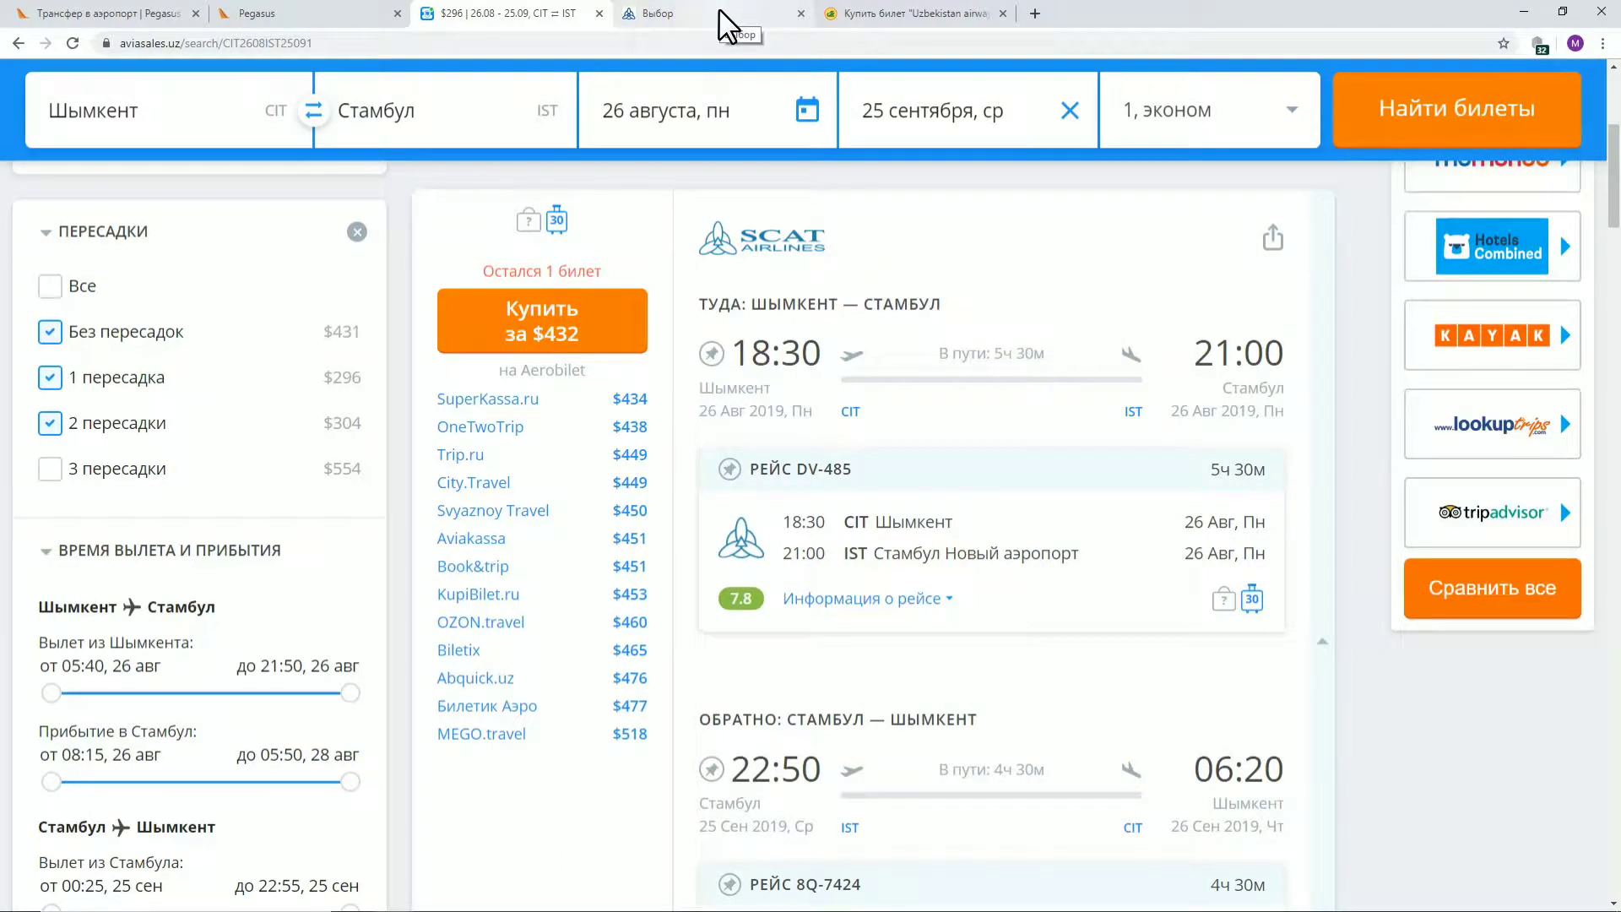
click(723, 25)
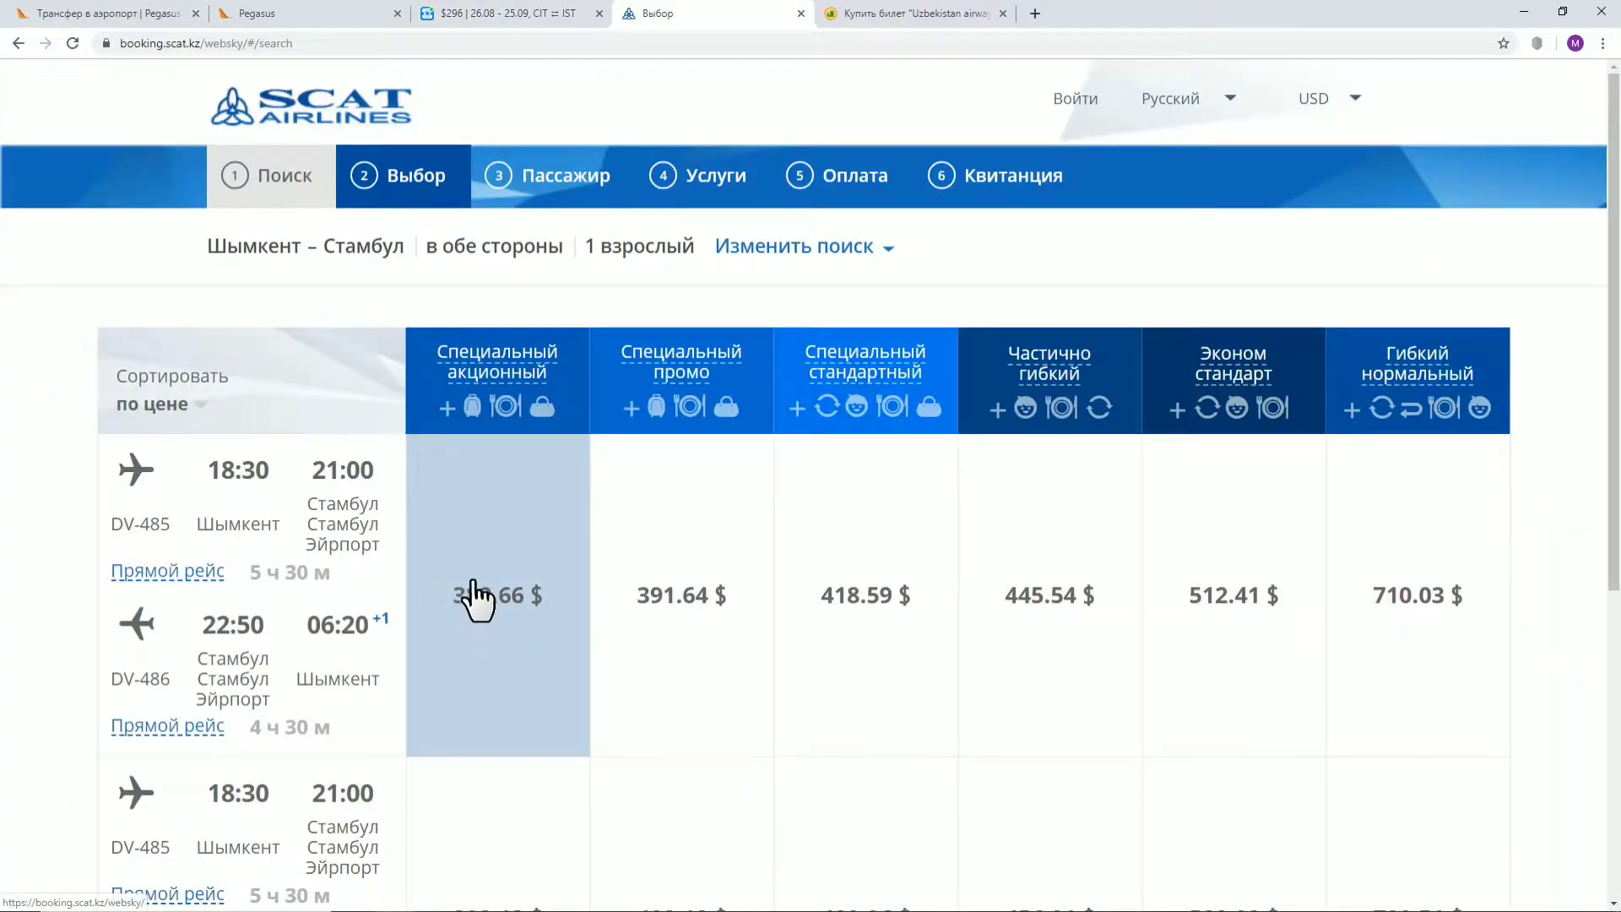
click(453, 13)
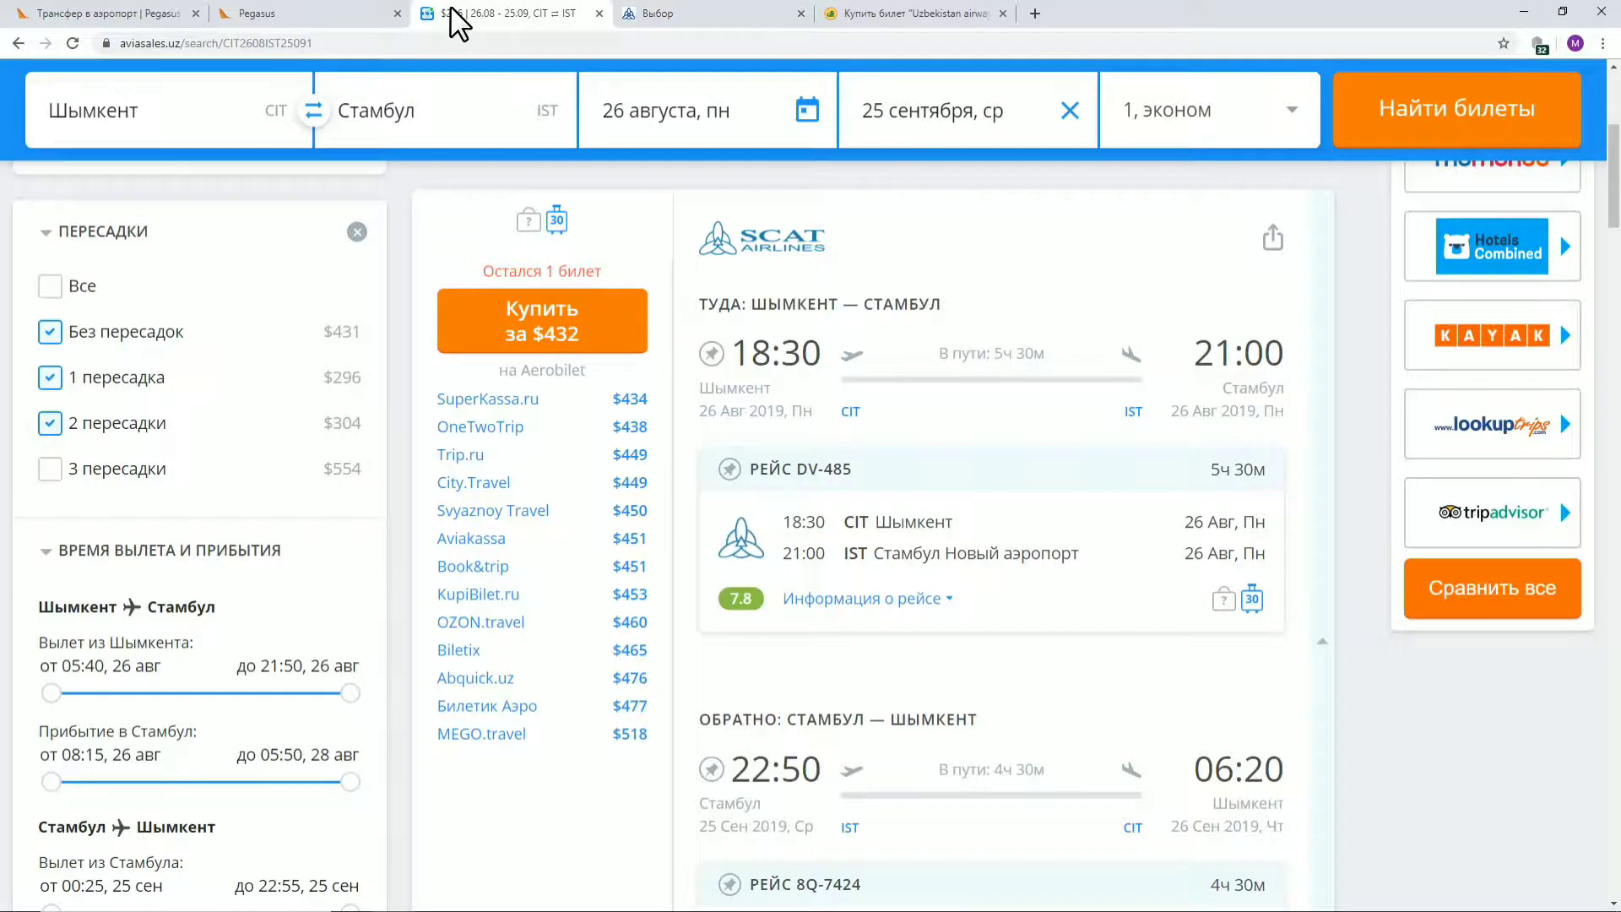
click(684, 16)
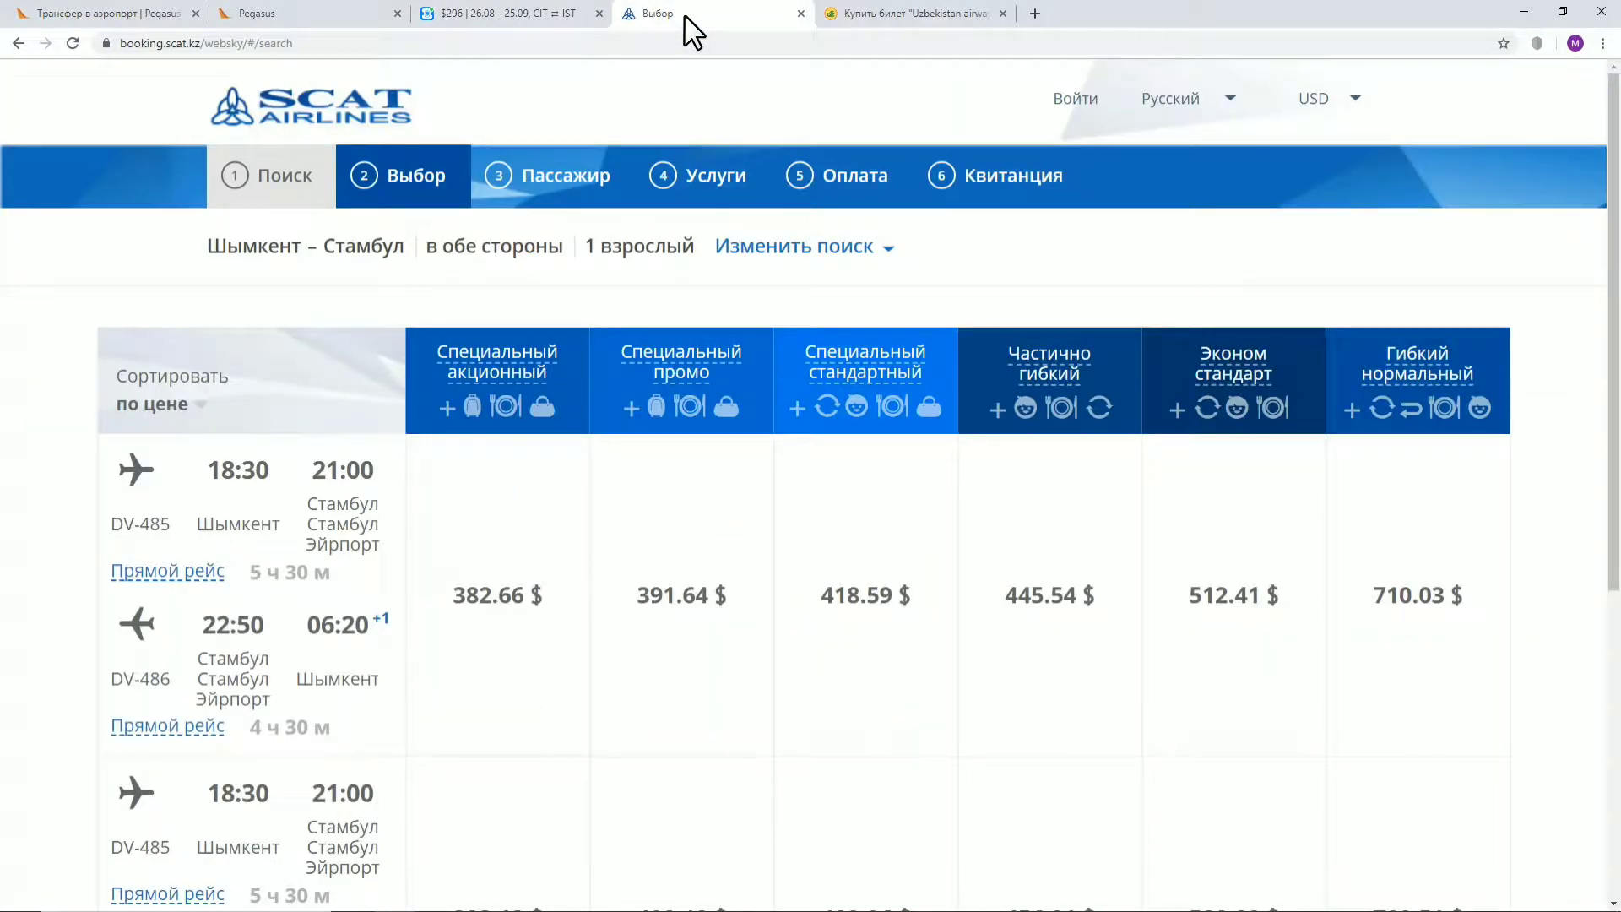
click(519, 13)
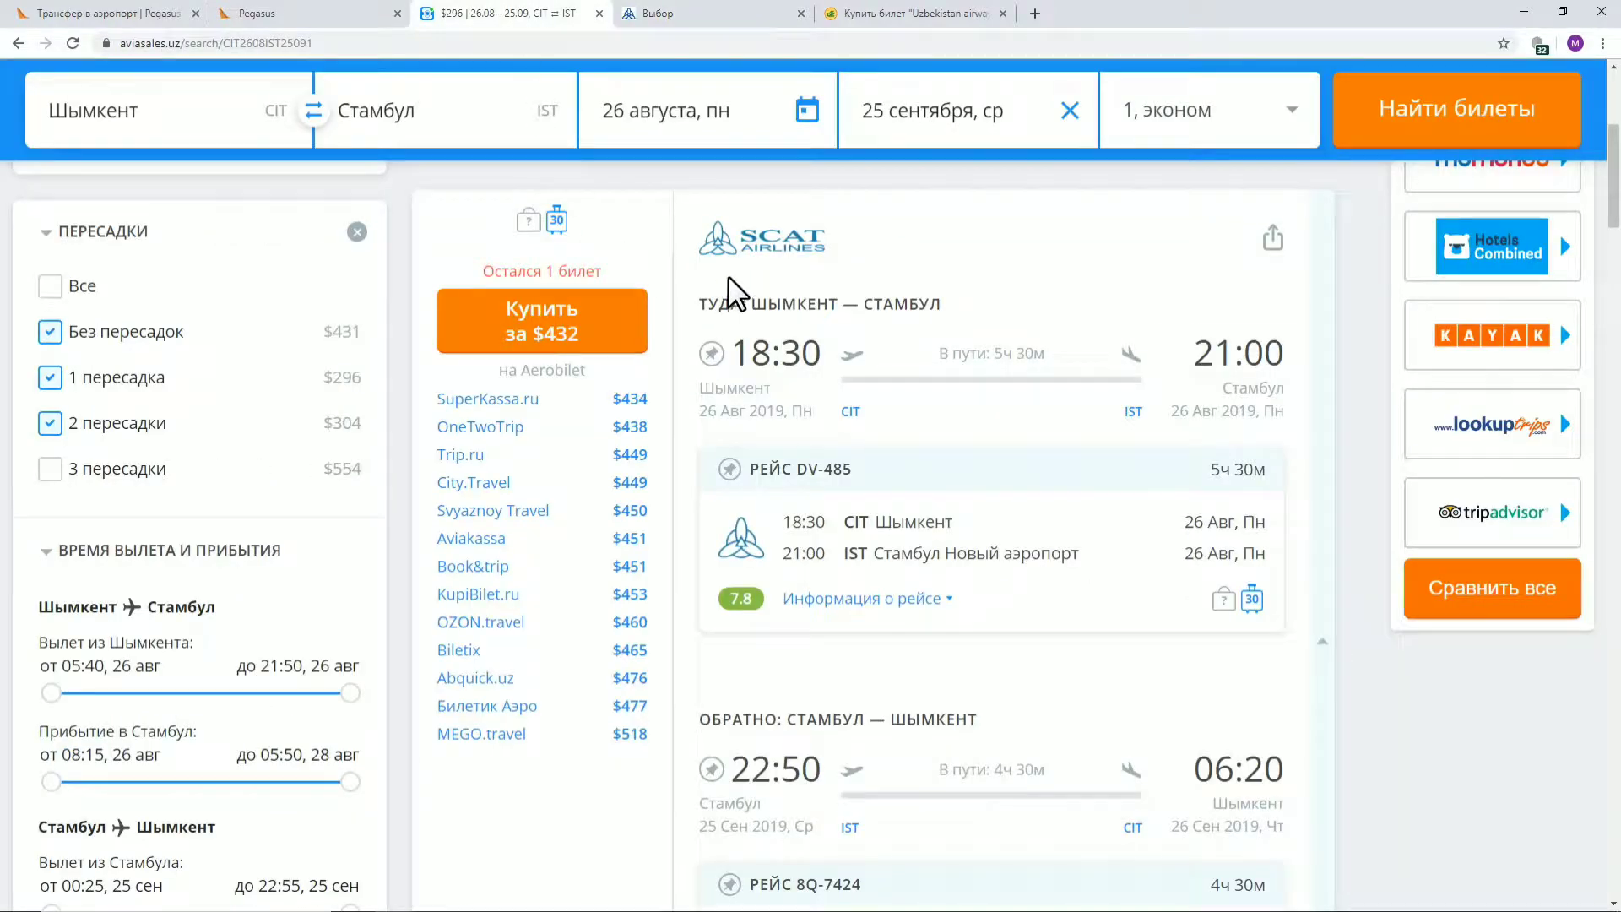
click(680, 15)
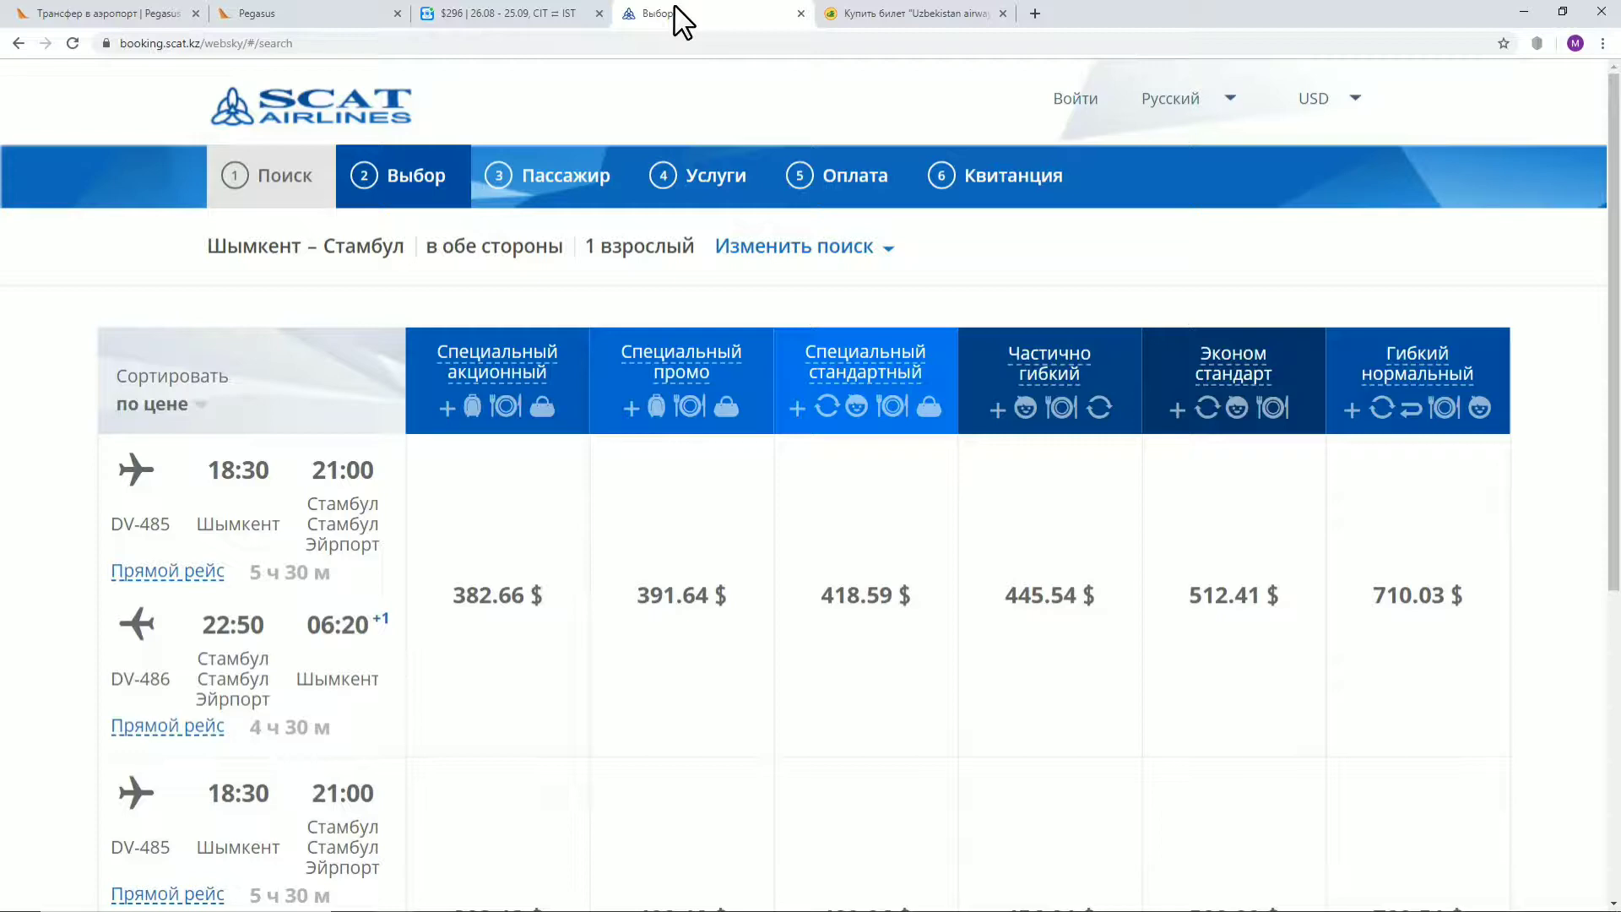
click(853, 13)
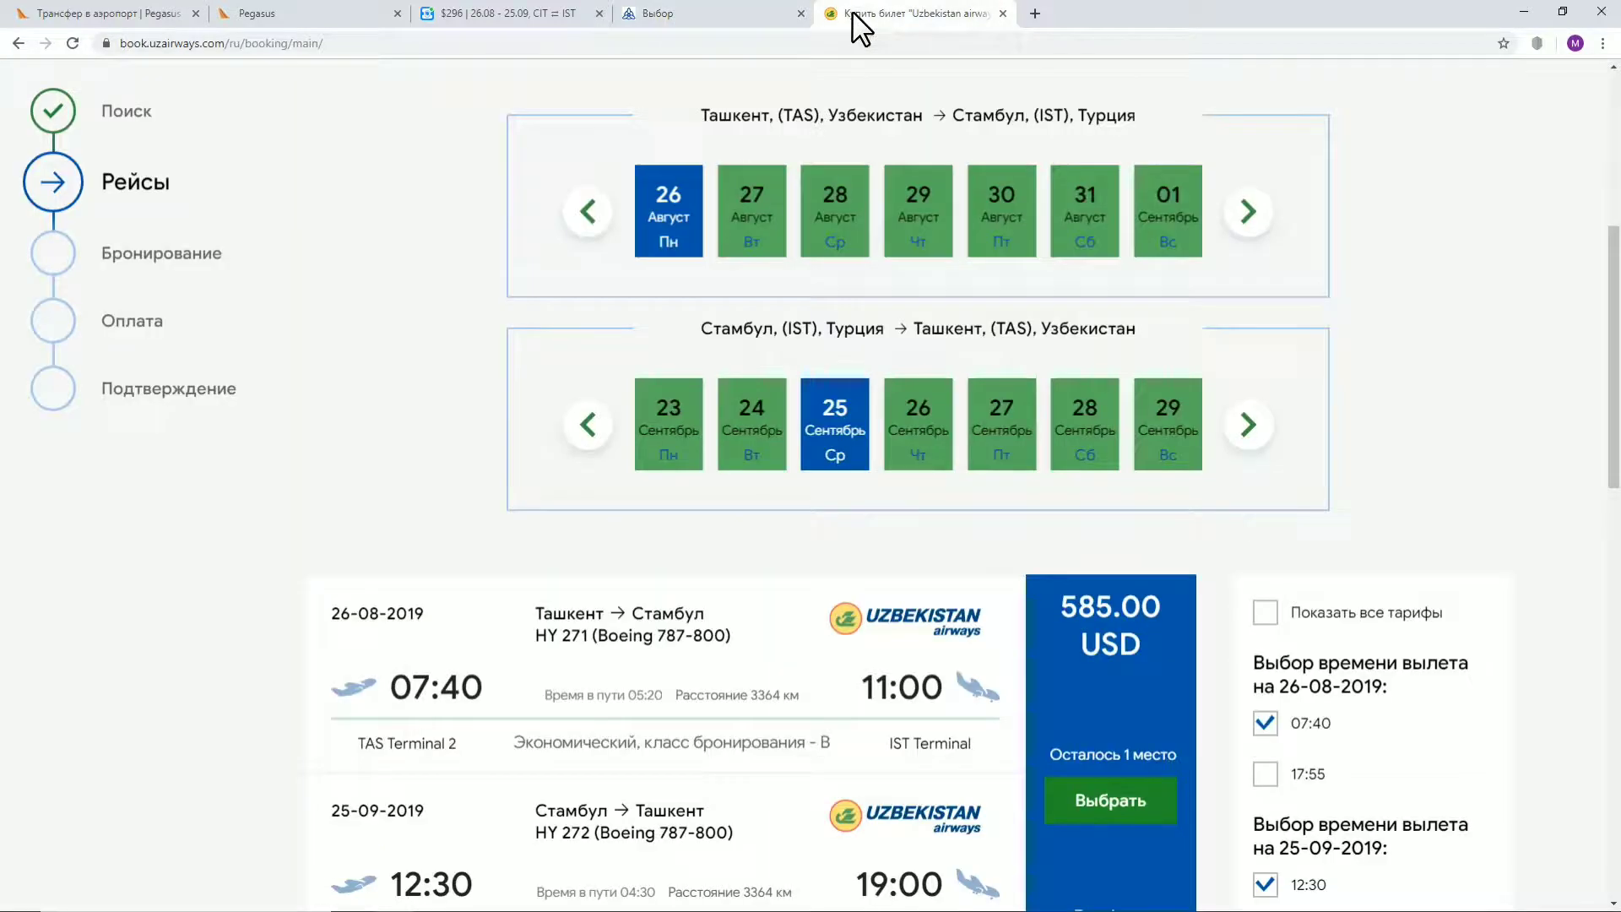
scroll(908, 61, up, 5)
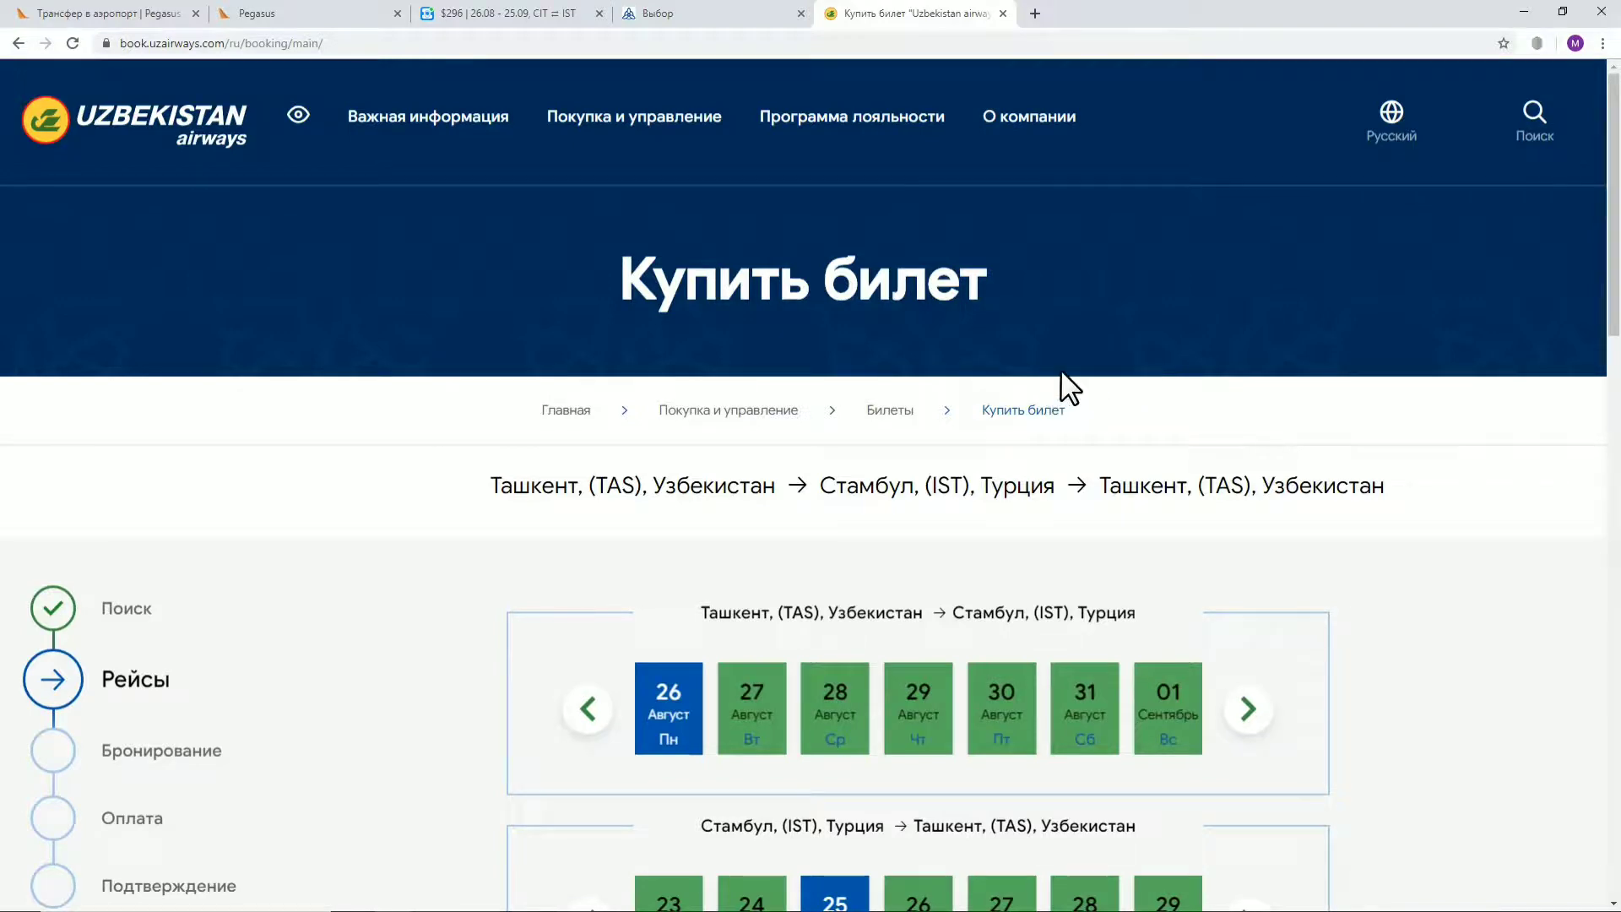
scroll(1062, 376, down, 2)
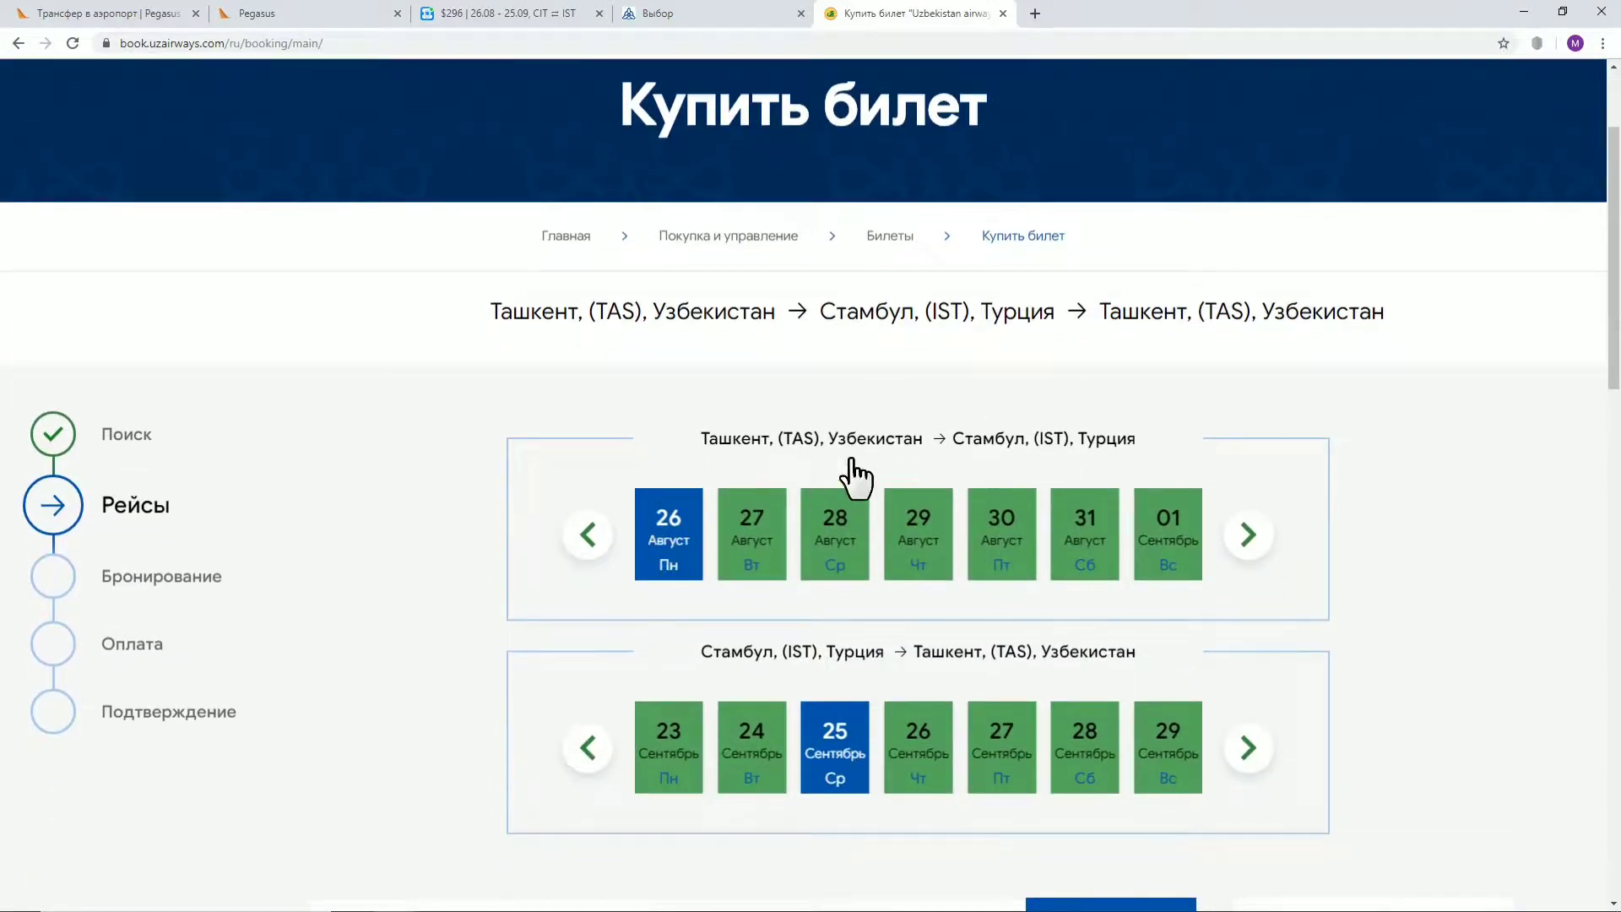
scroll(848, 498, down, 3)
scroll(1267, 321, down, 4)
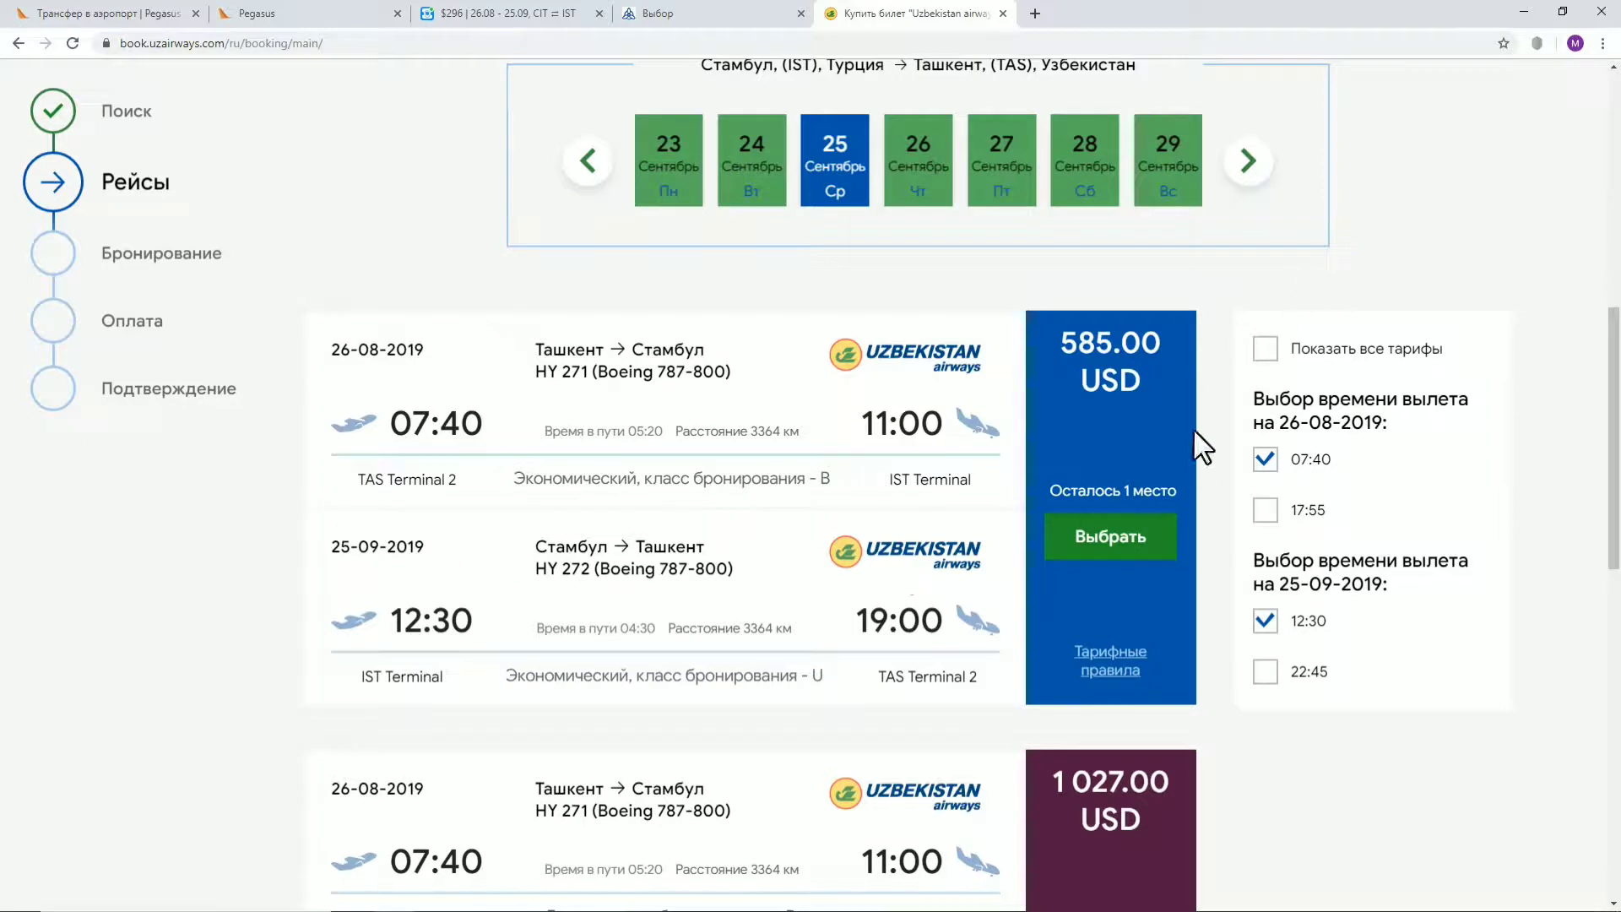
drag(1168, 343, 1059, 347)
click(725, 15)
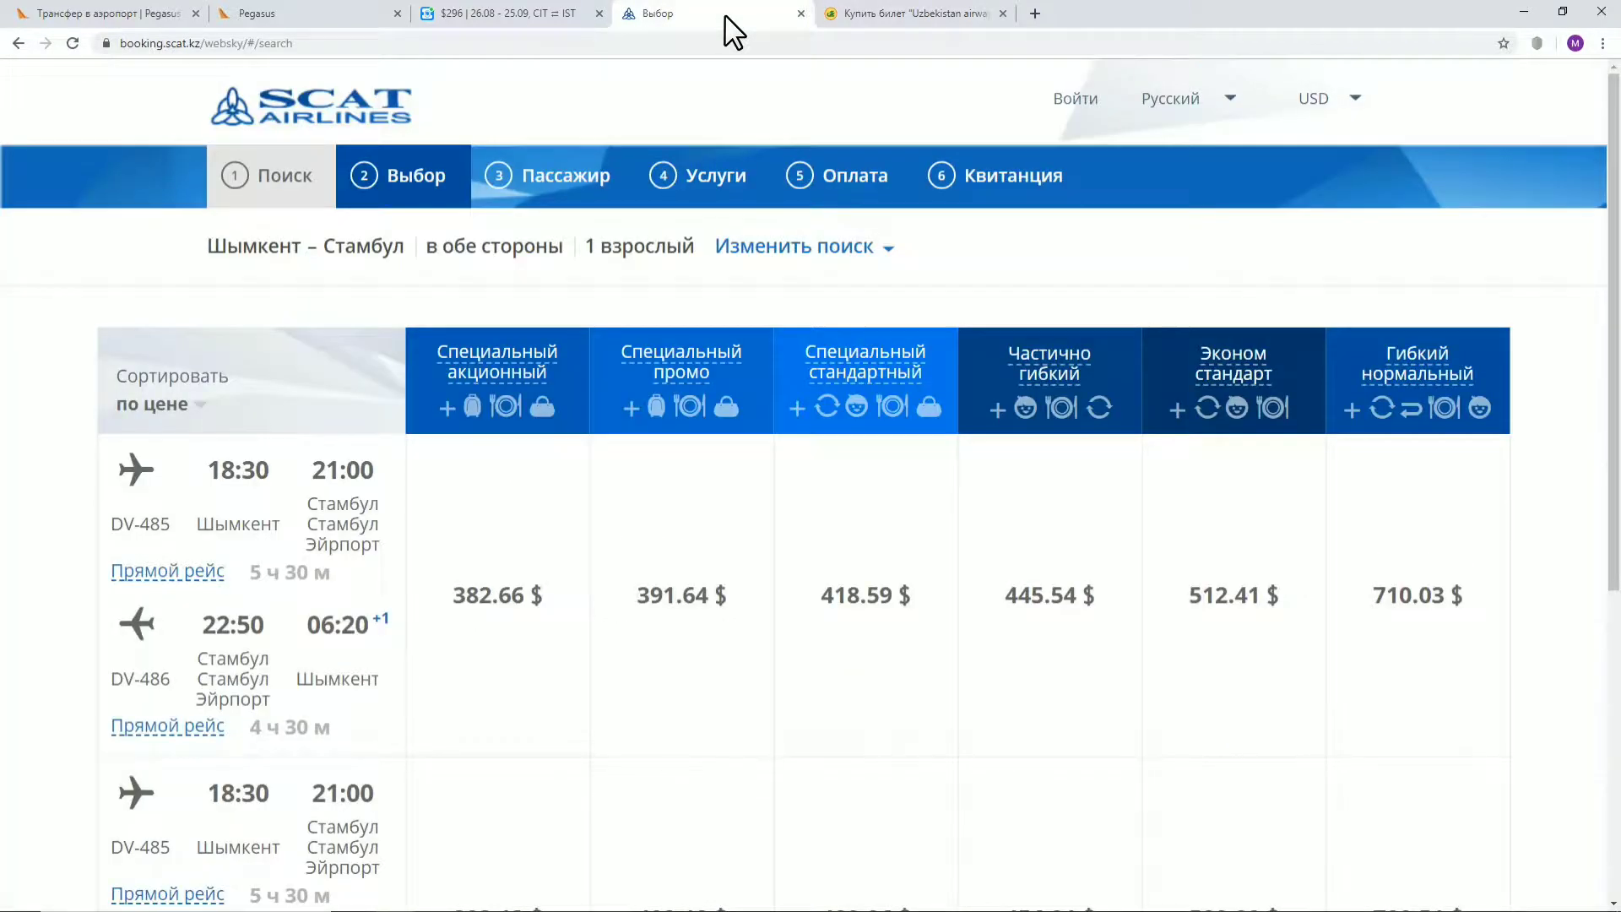
click(863, 15)
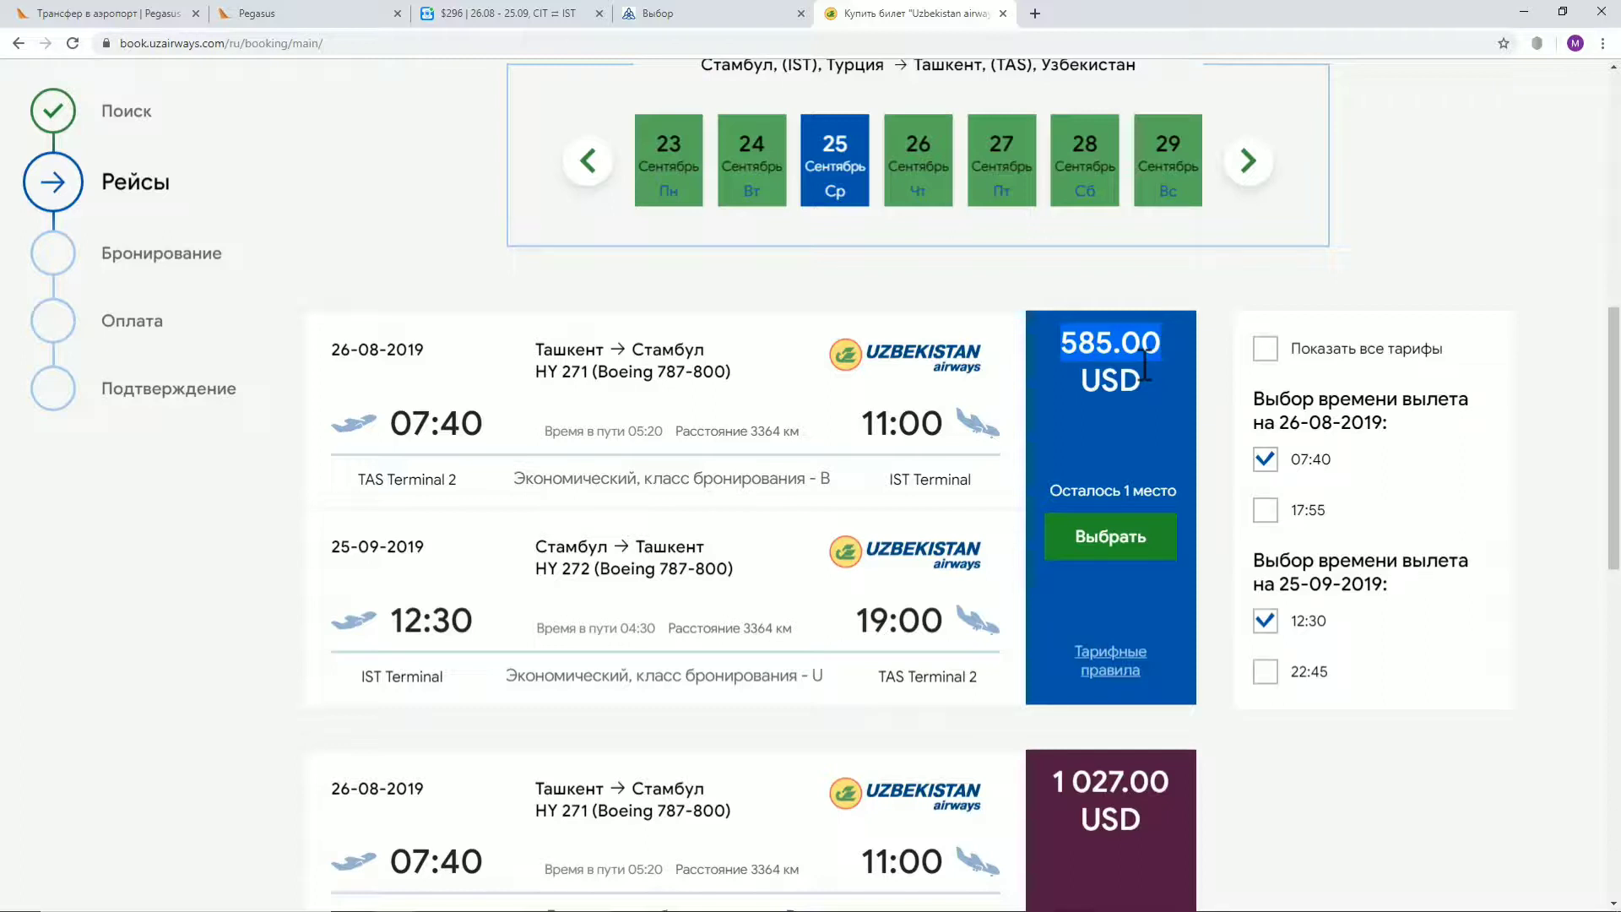
click(743, 14)
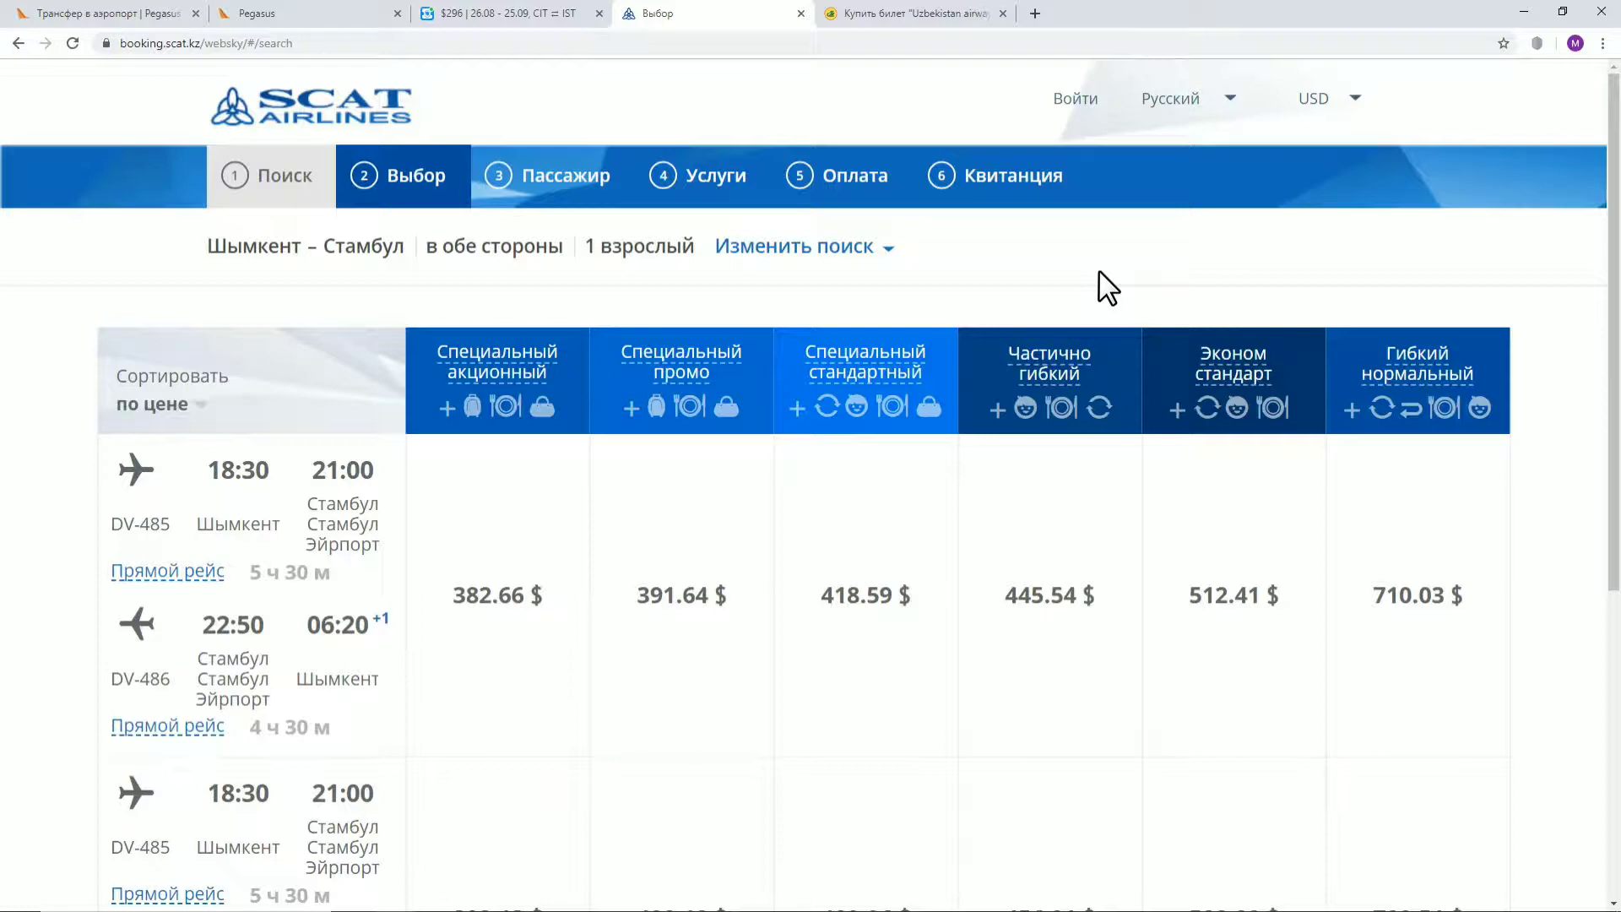
click(904, 14)
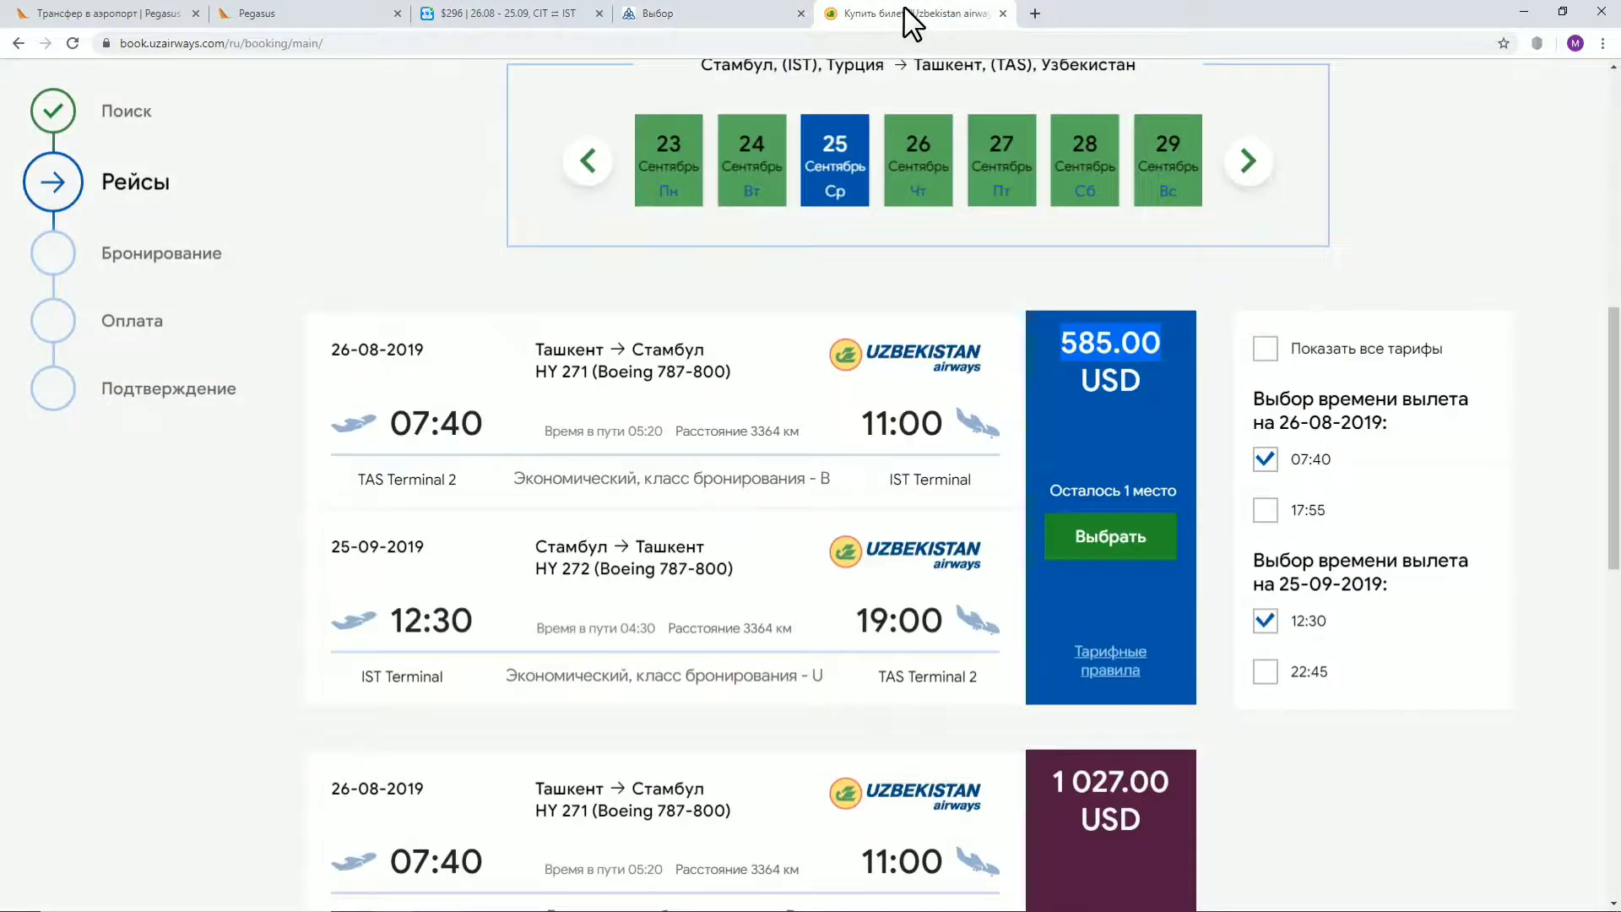
click(722, 19)
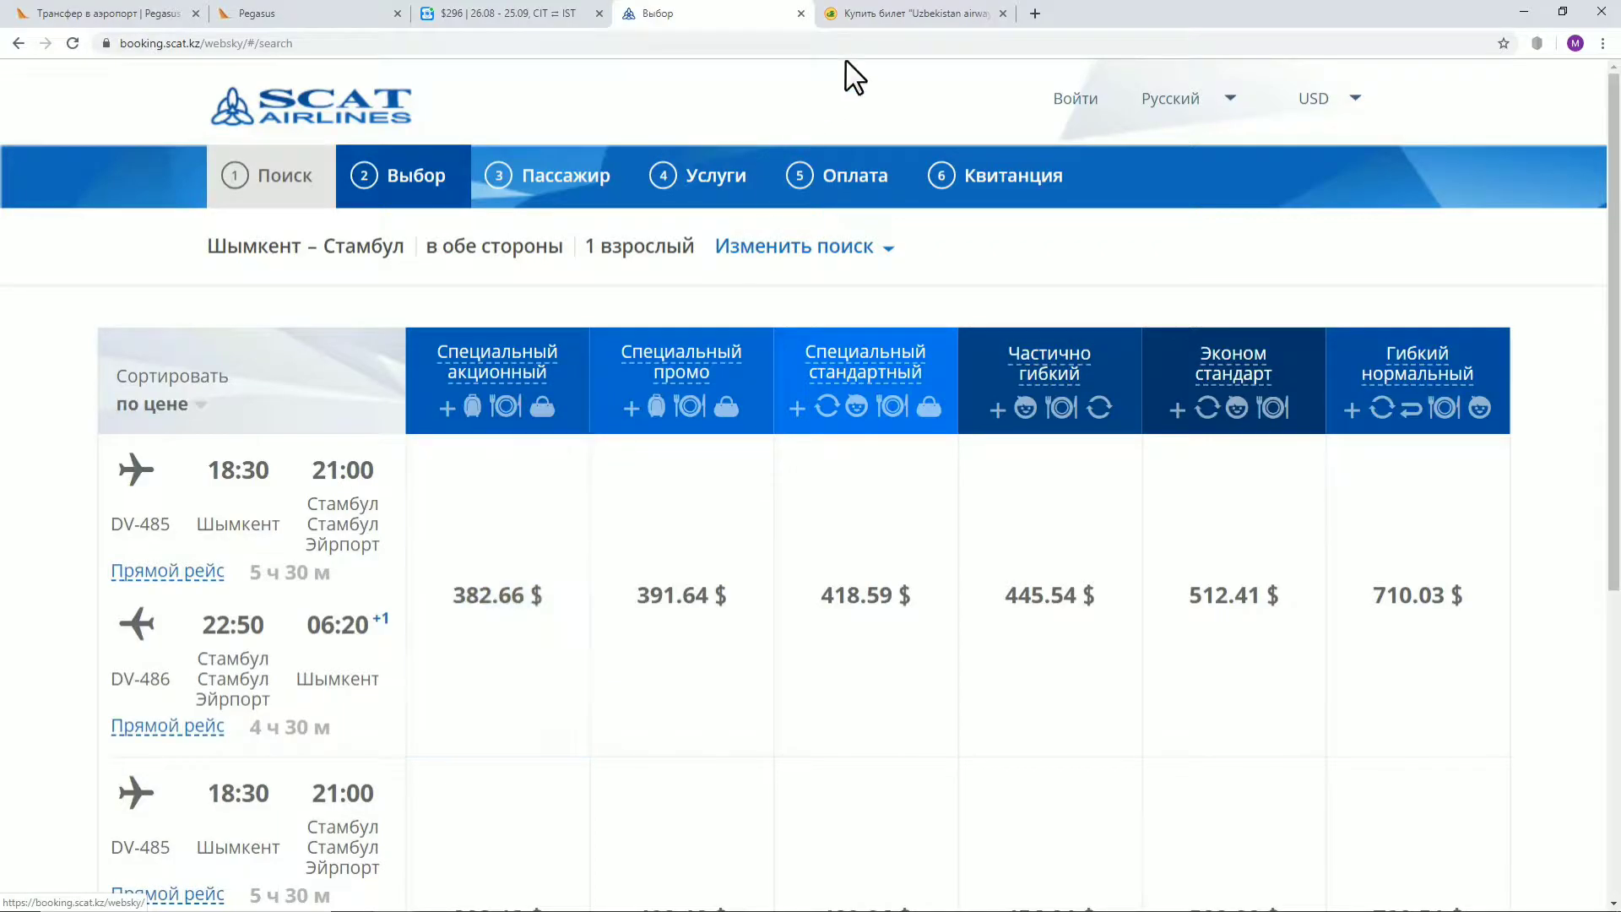
click(879, 19)
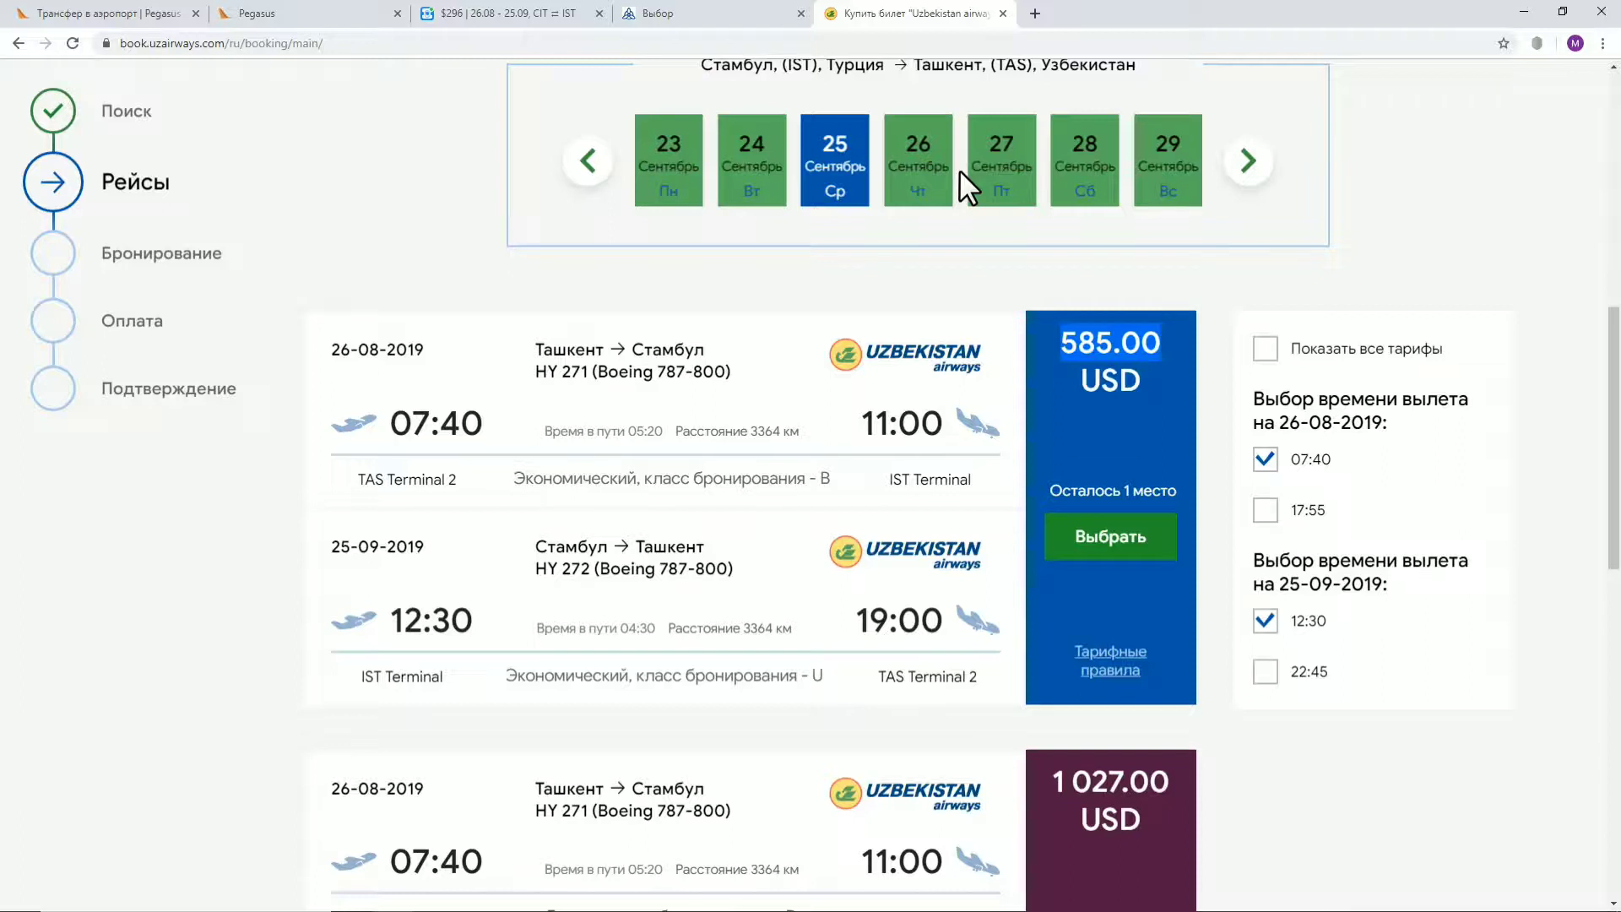
click(714, 13)
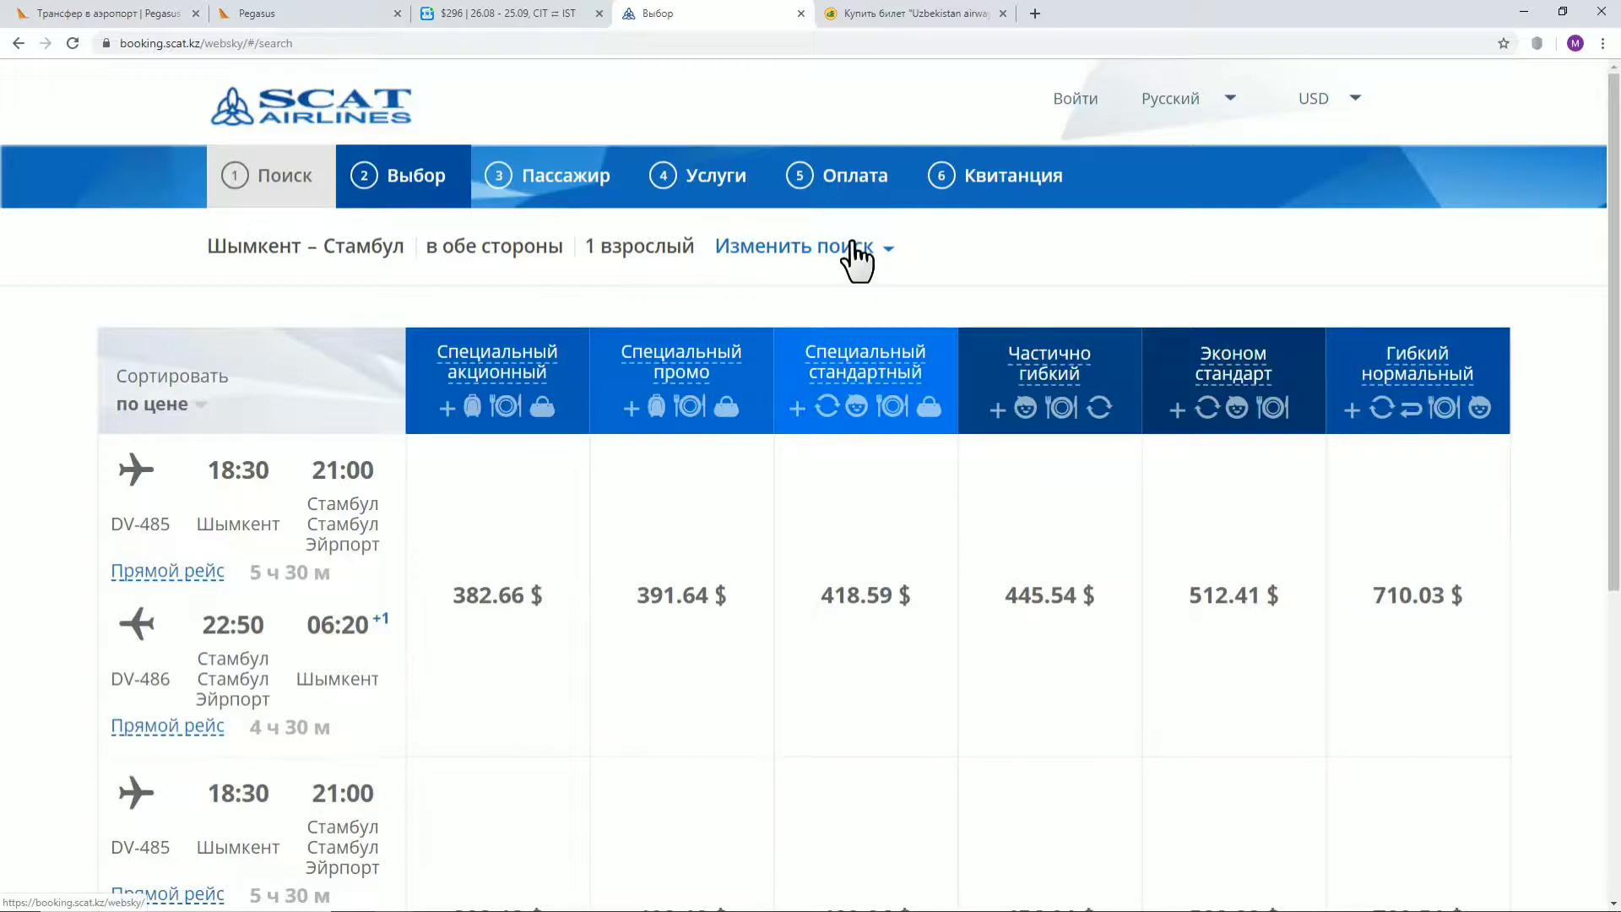
right_click(348, 104)
Open the SCAT home page in a new tab in Russian and choose Шымкент to Стамбул
click(373, 115)
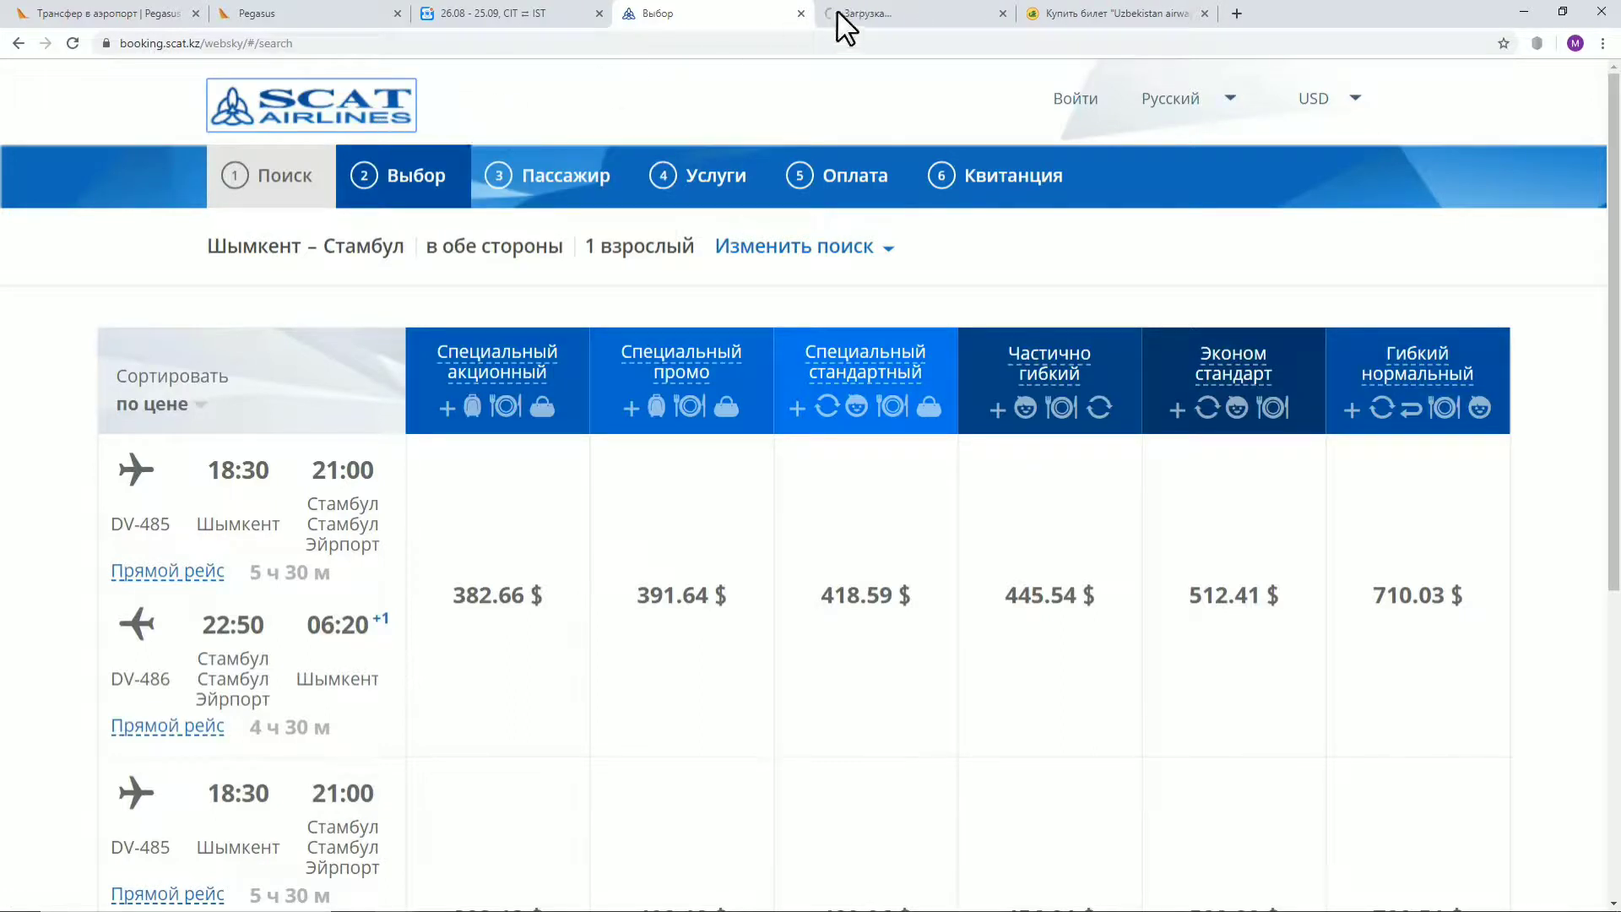
click(839, 11)
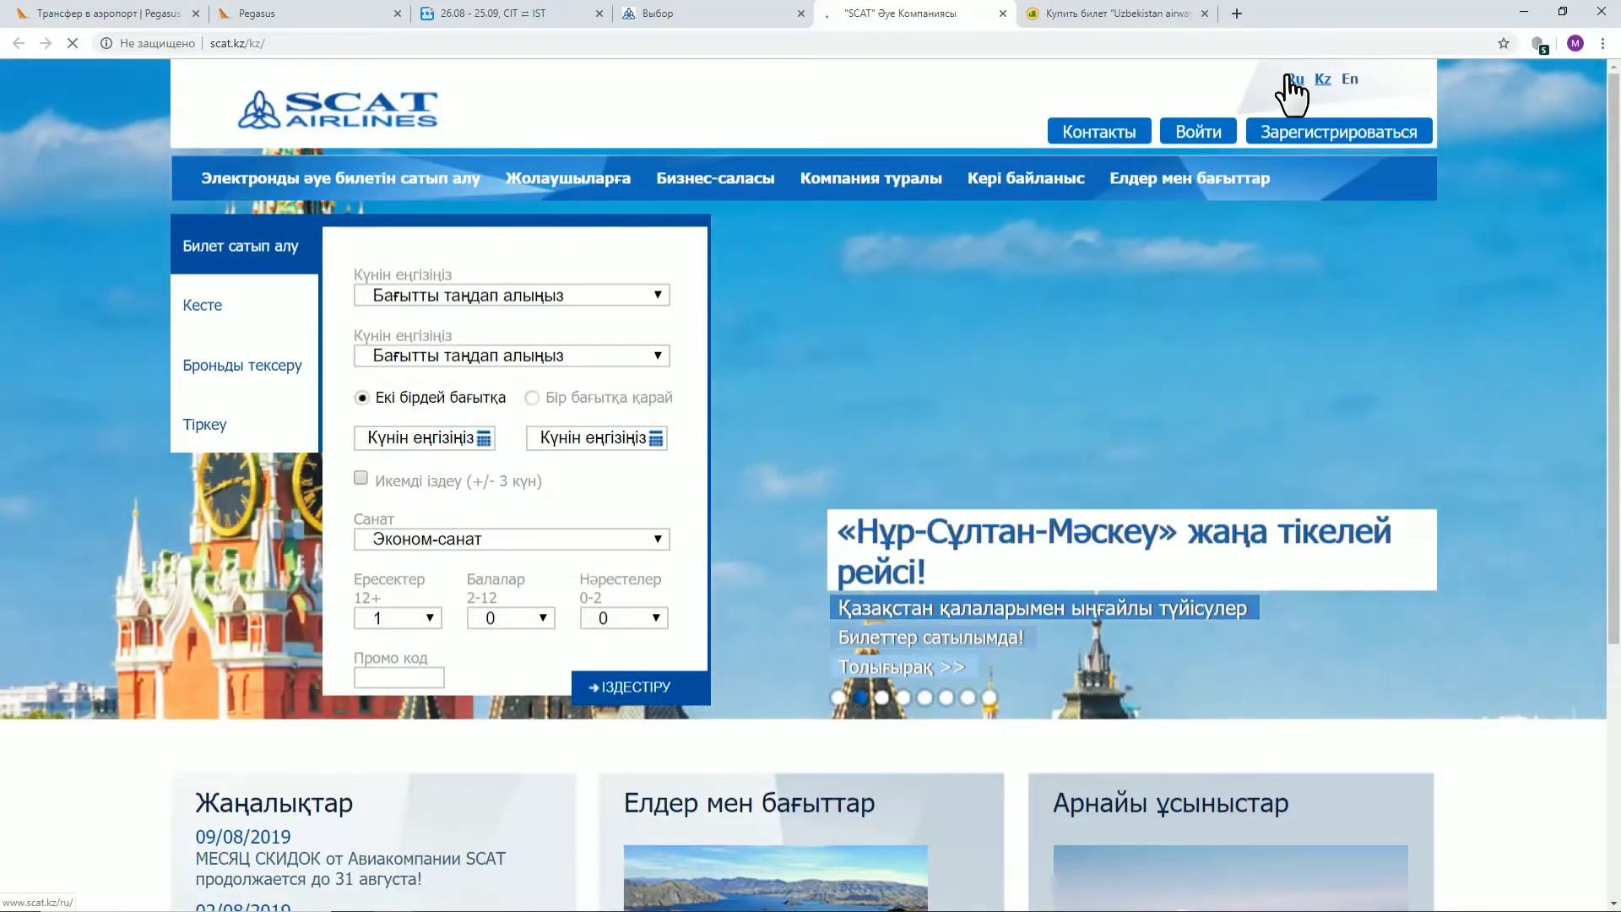
click(1293, 79)
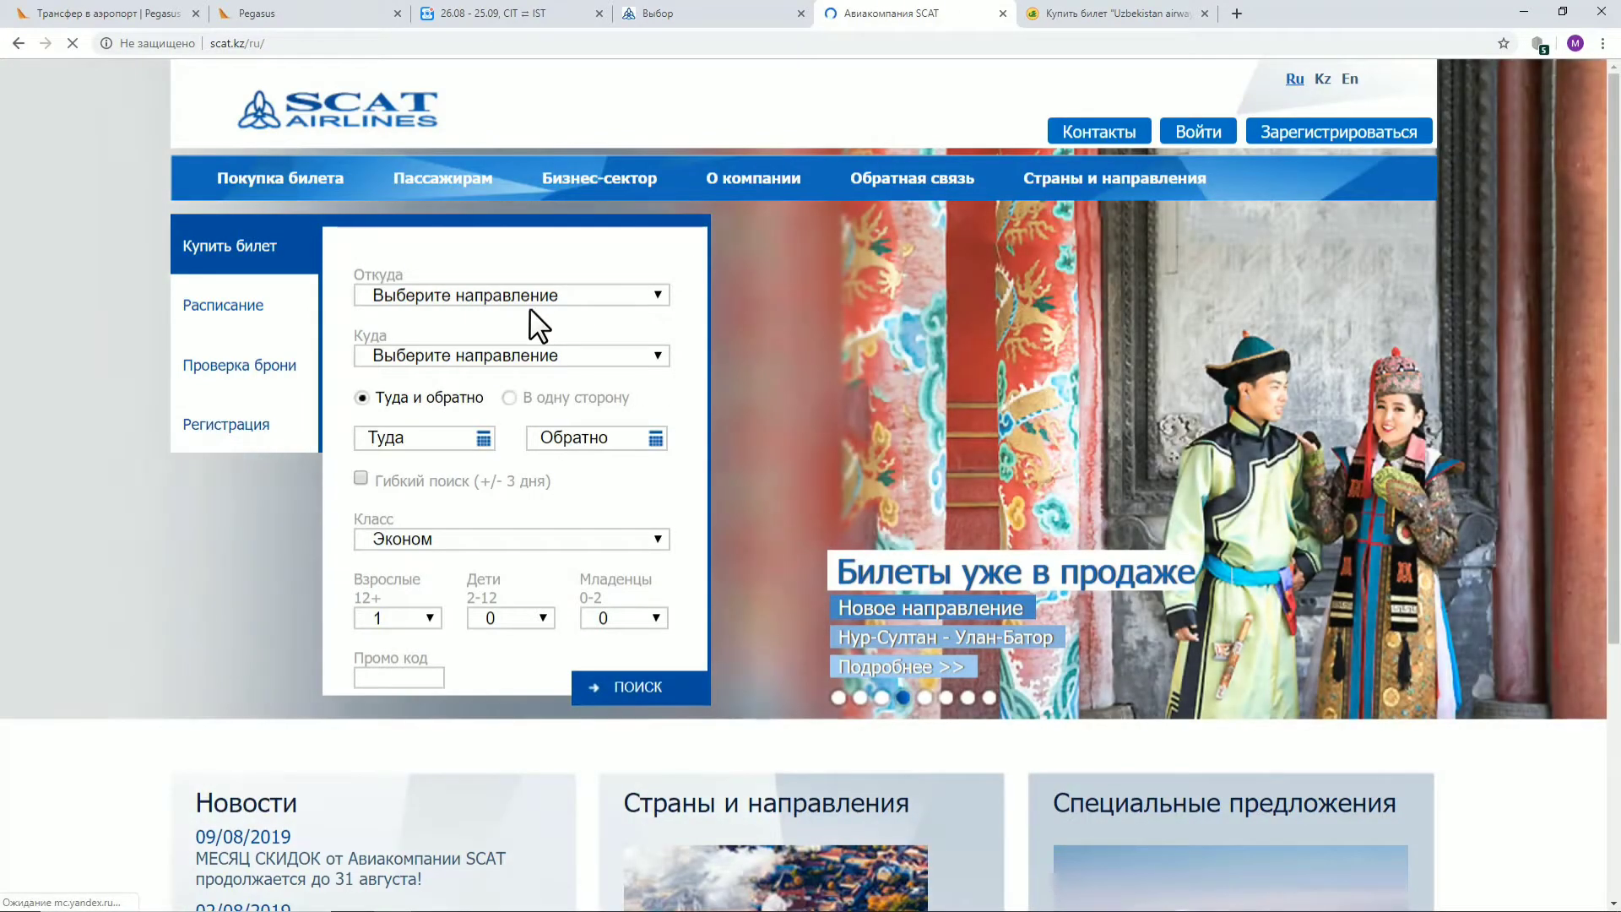
click(519, 295)
scroll(498, 363, down, 5)
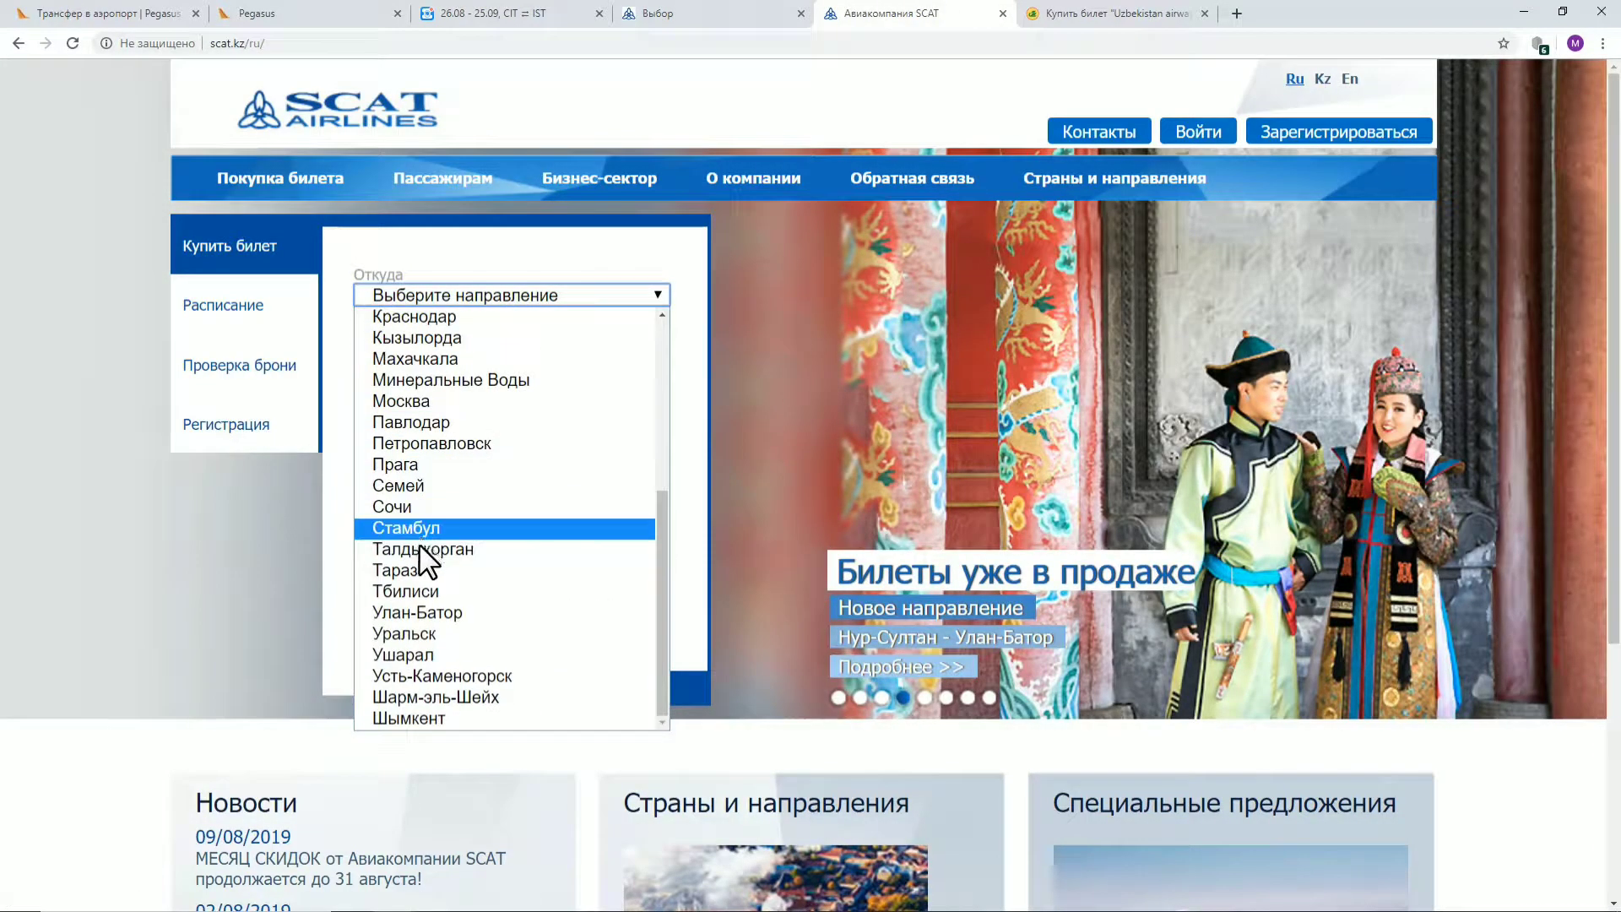
click(407, 716)
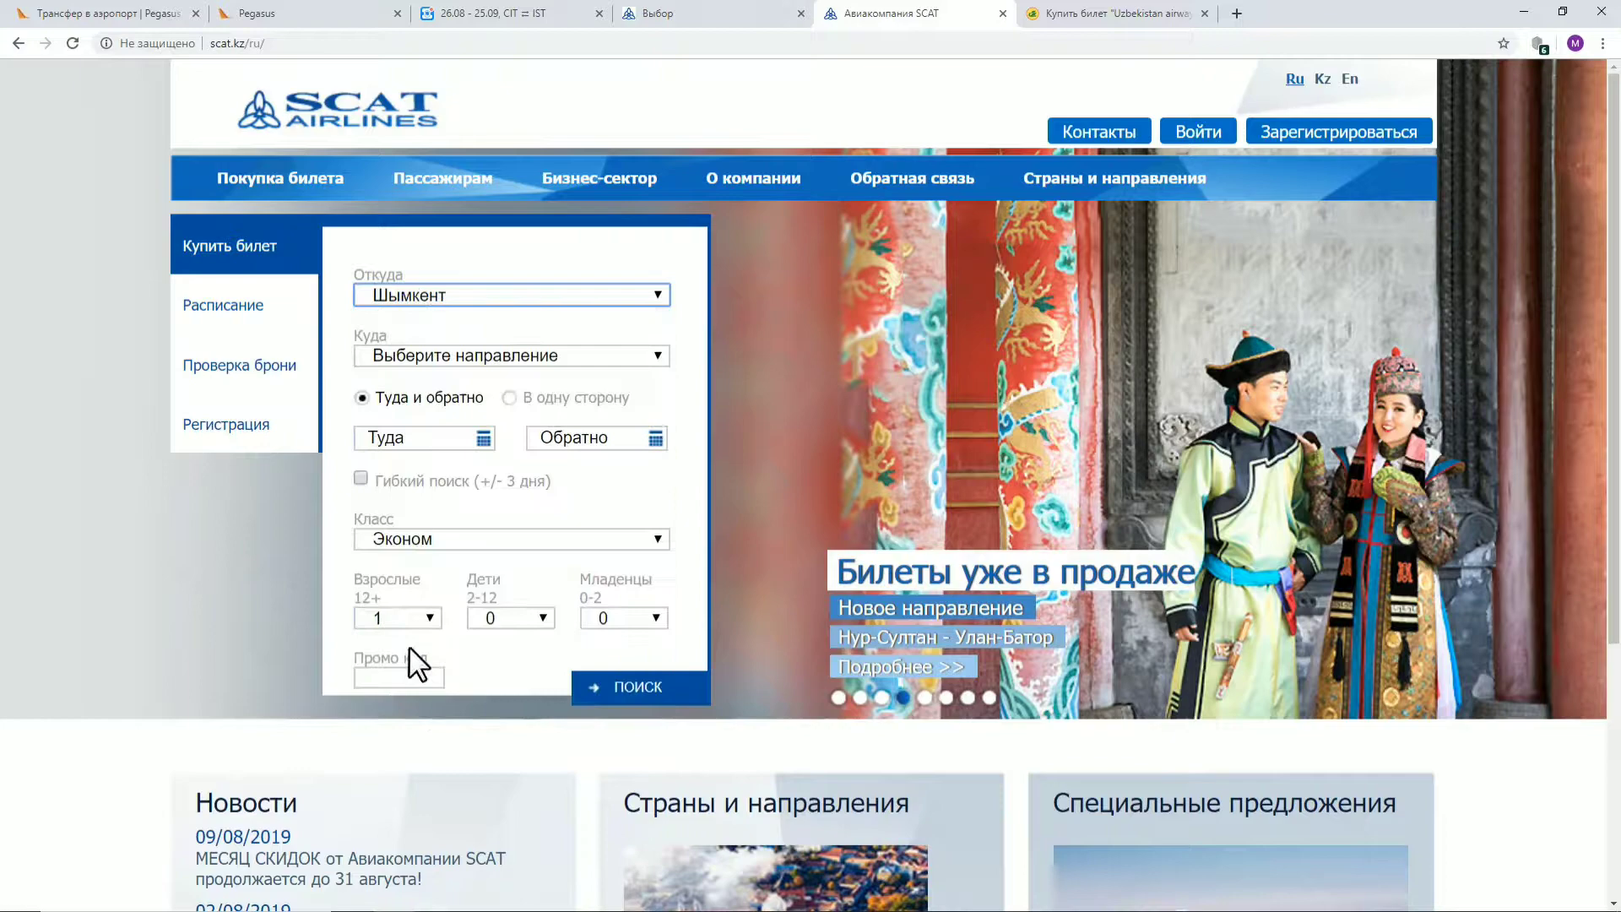
click(454, 357)
scroll(456, 432, down, 1)
scroll(456, 433, down, 5)
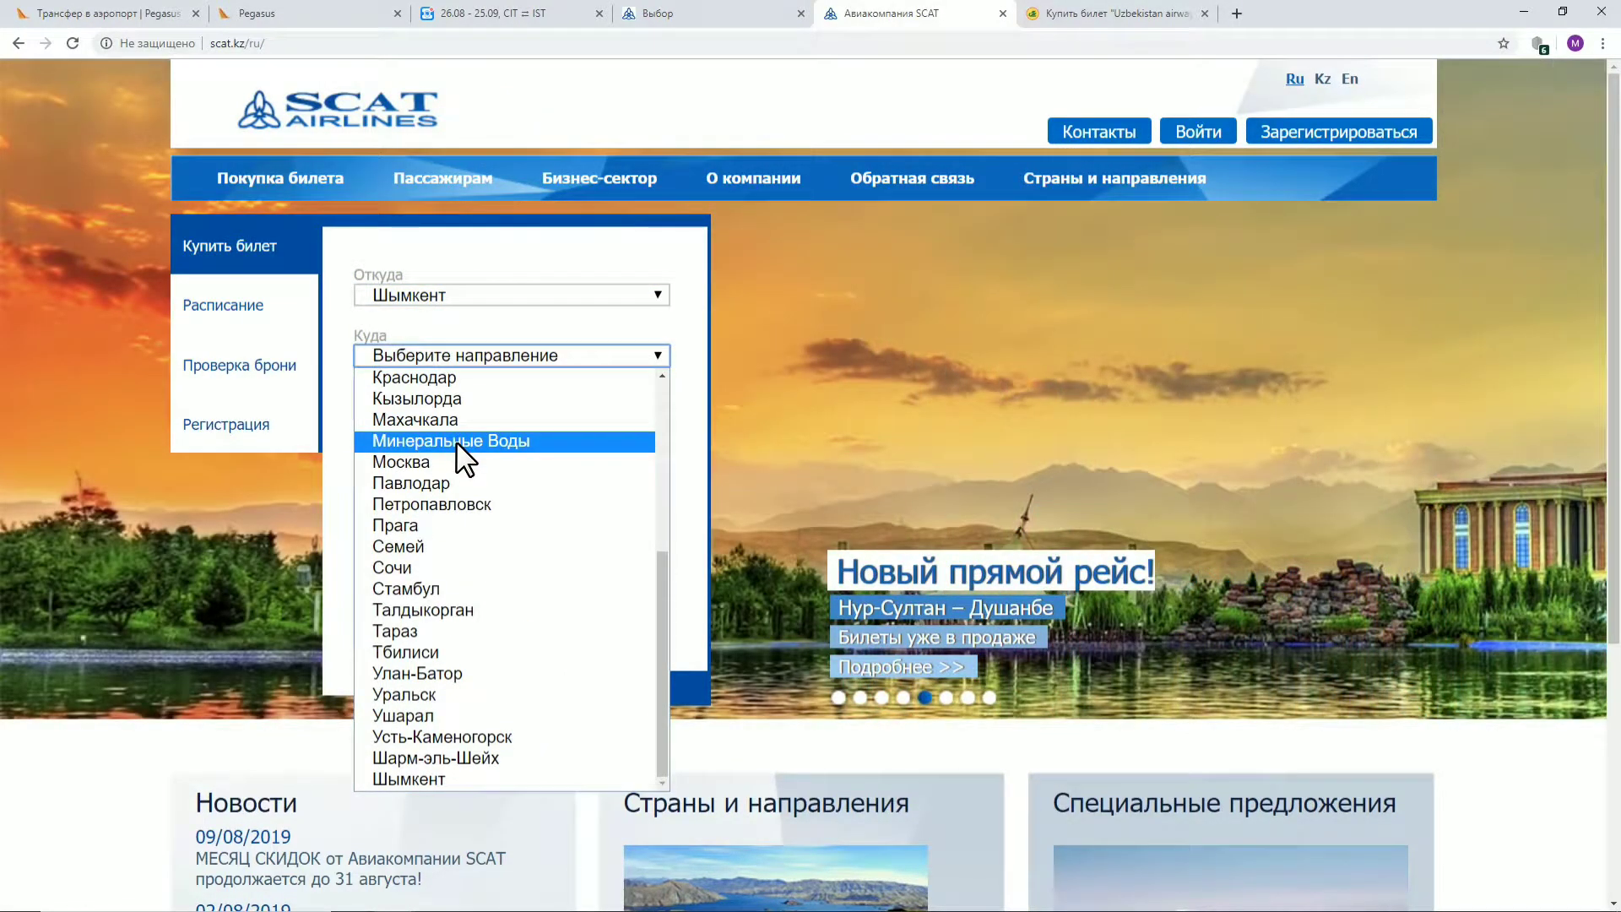
click(455, 588)
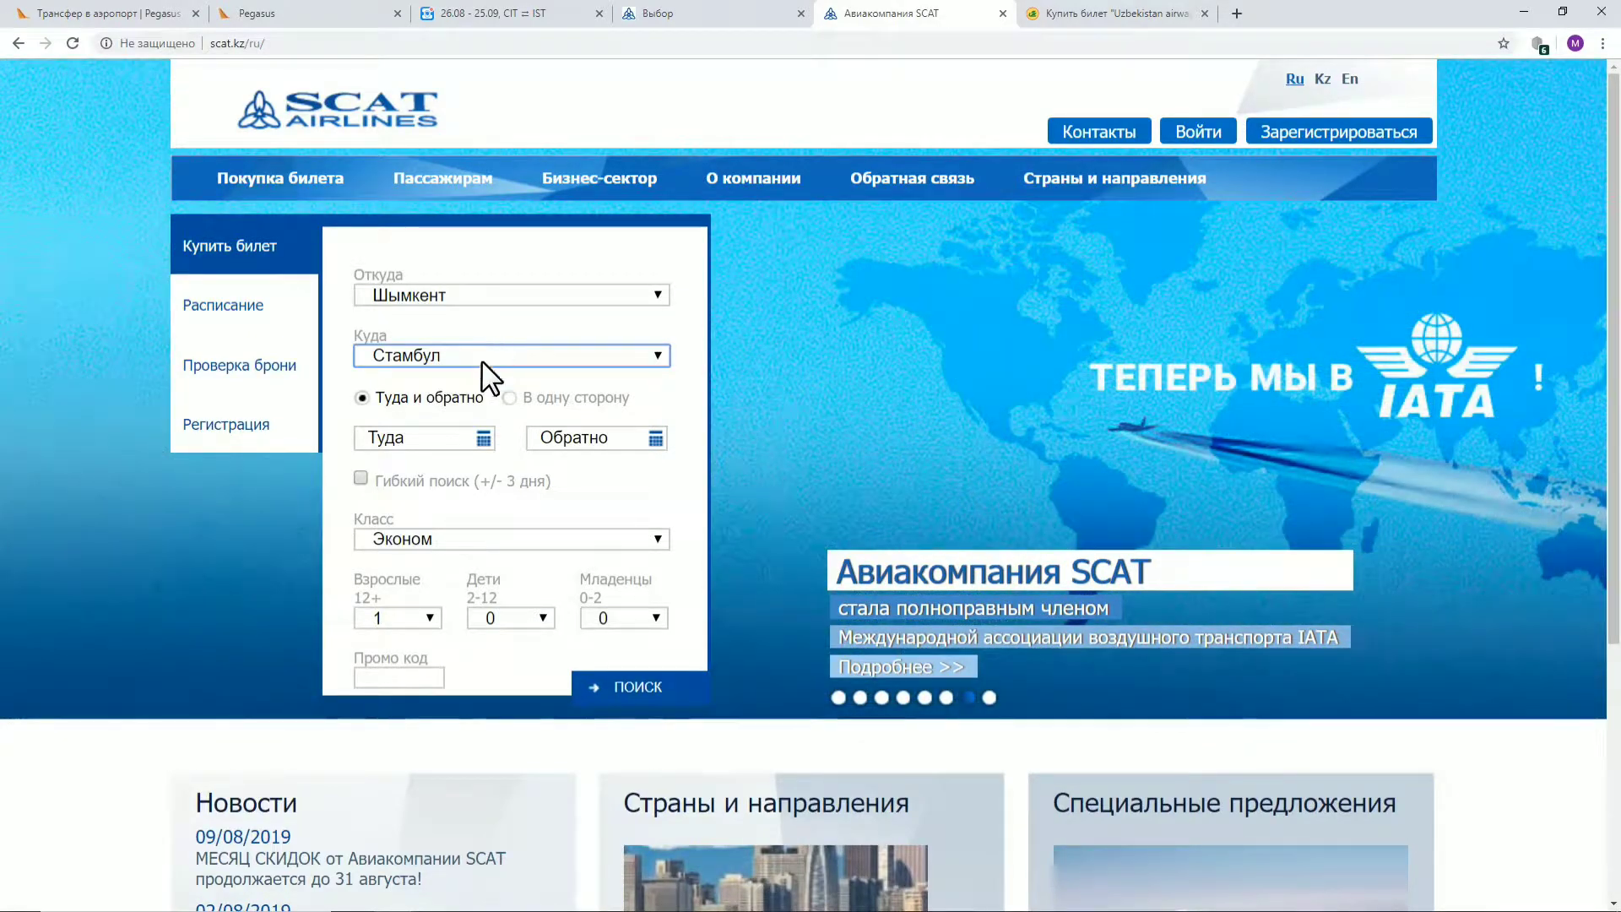
Set dates 21 October 2019 out and 20 November 2019 back, then search
click(457, 437)
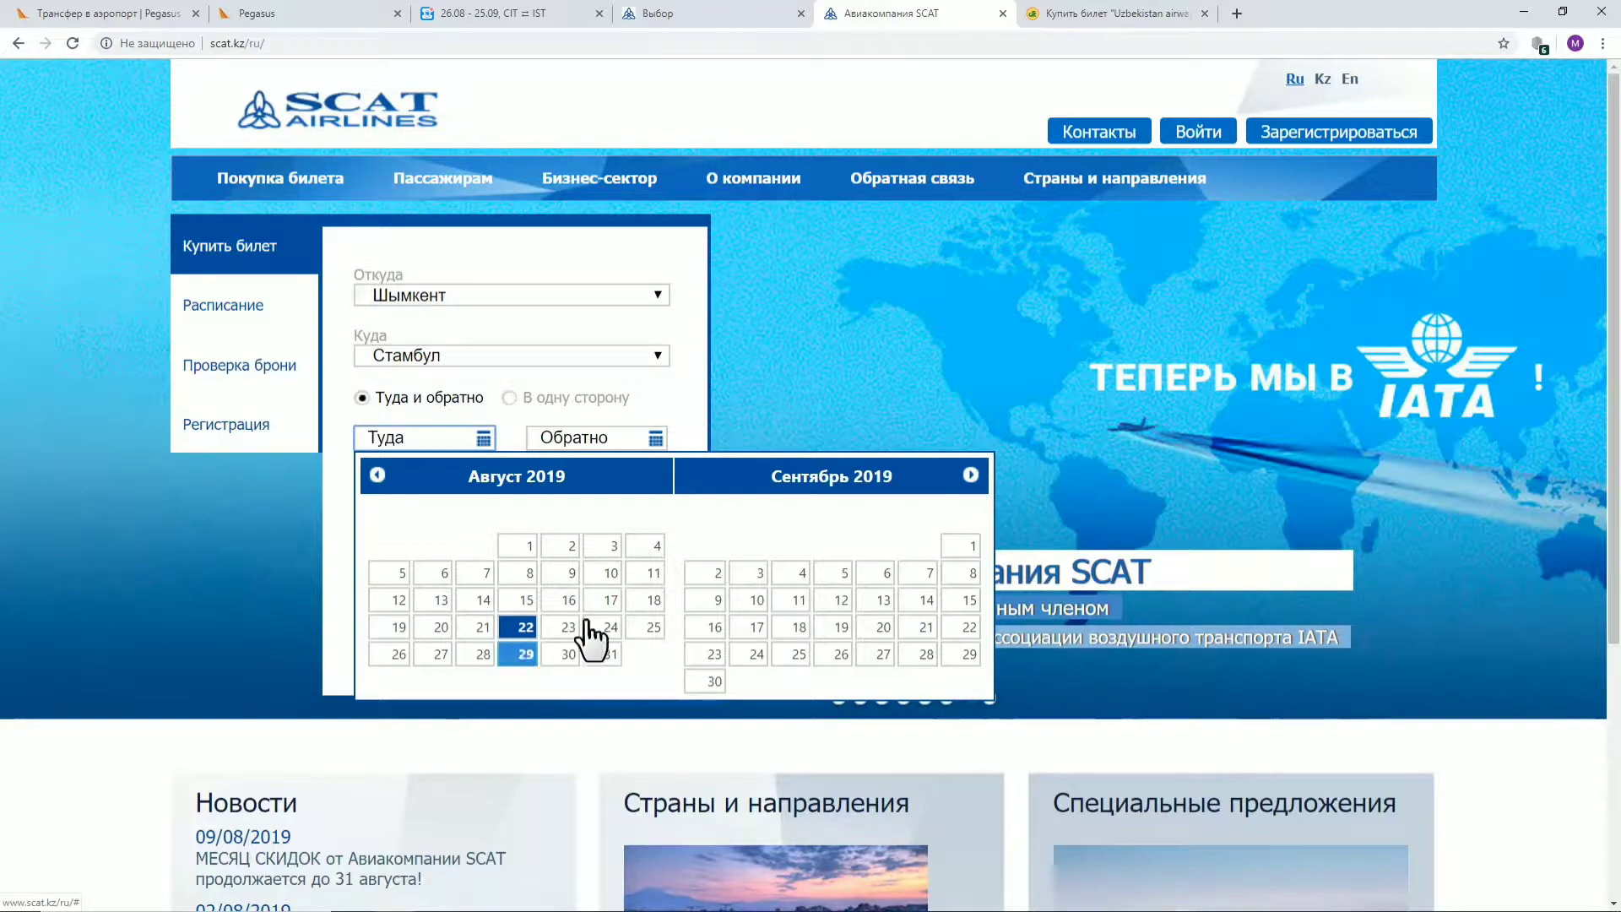
click(970, 475)
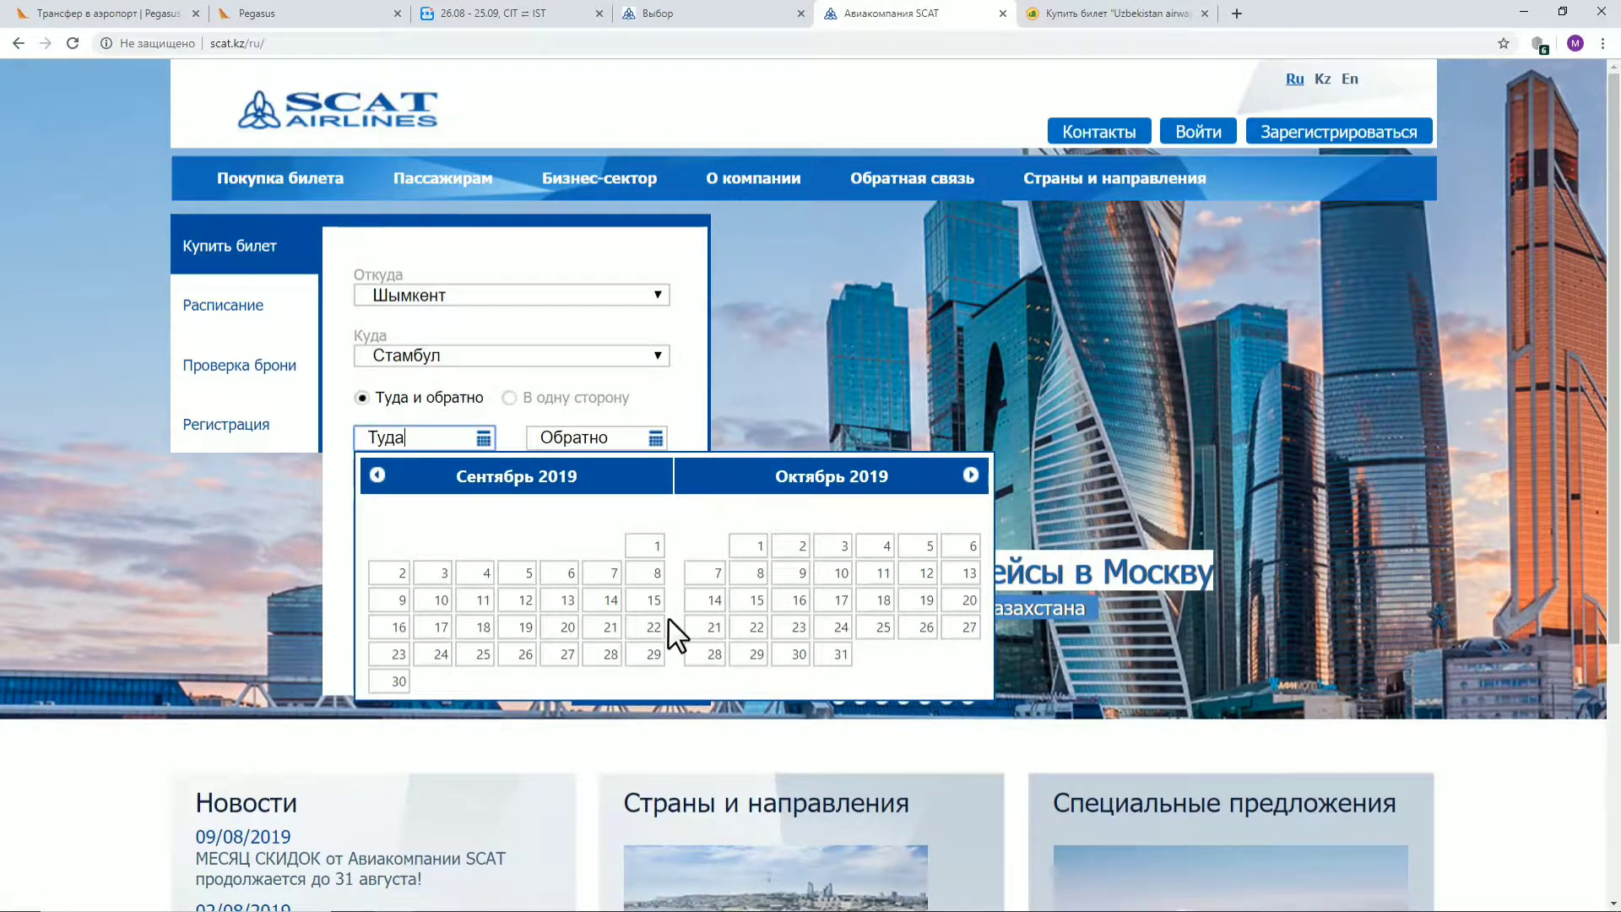
click(697, 632)
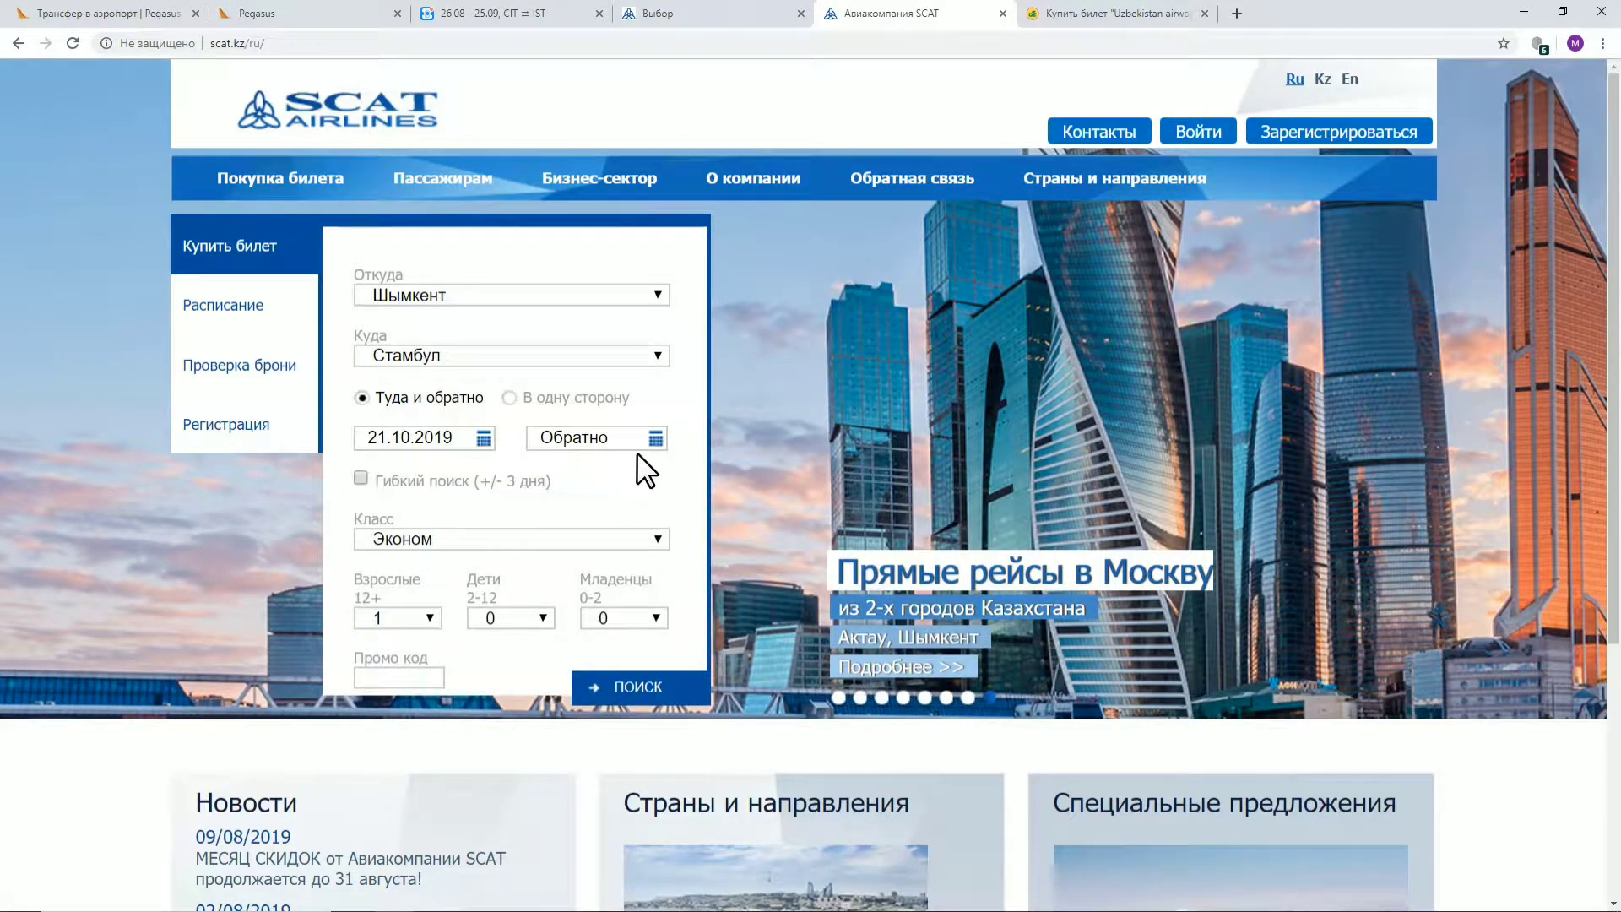
click(656, 437)
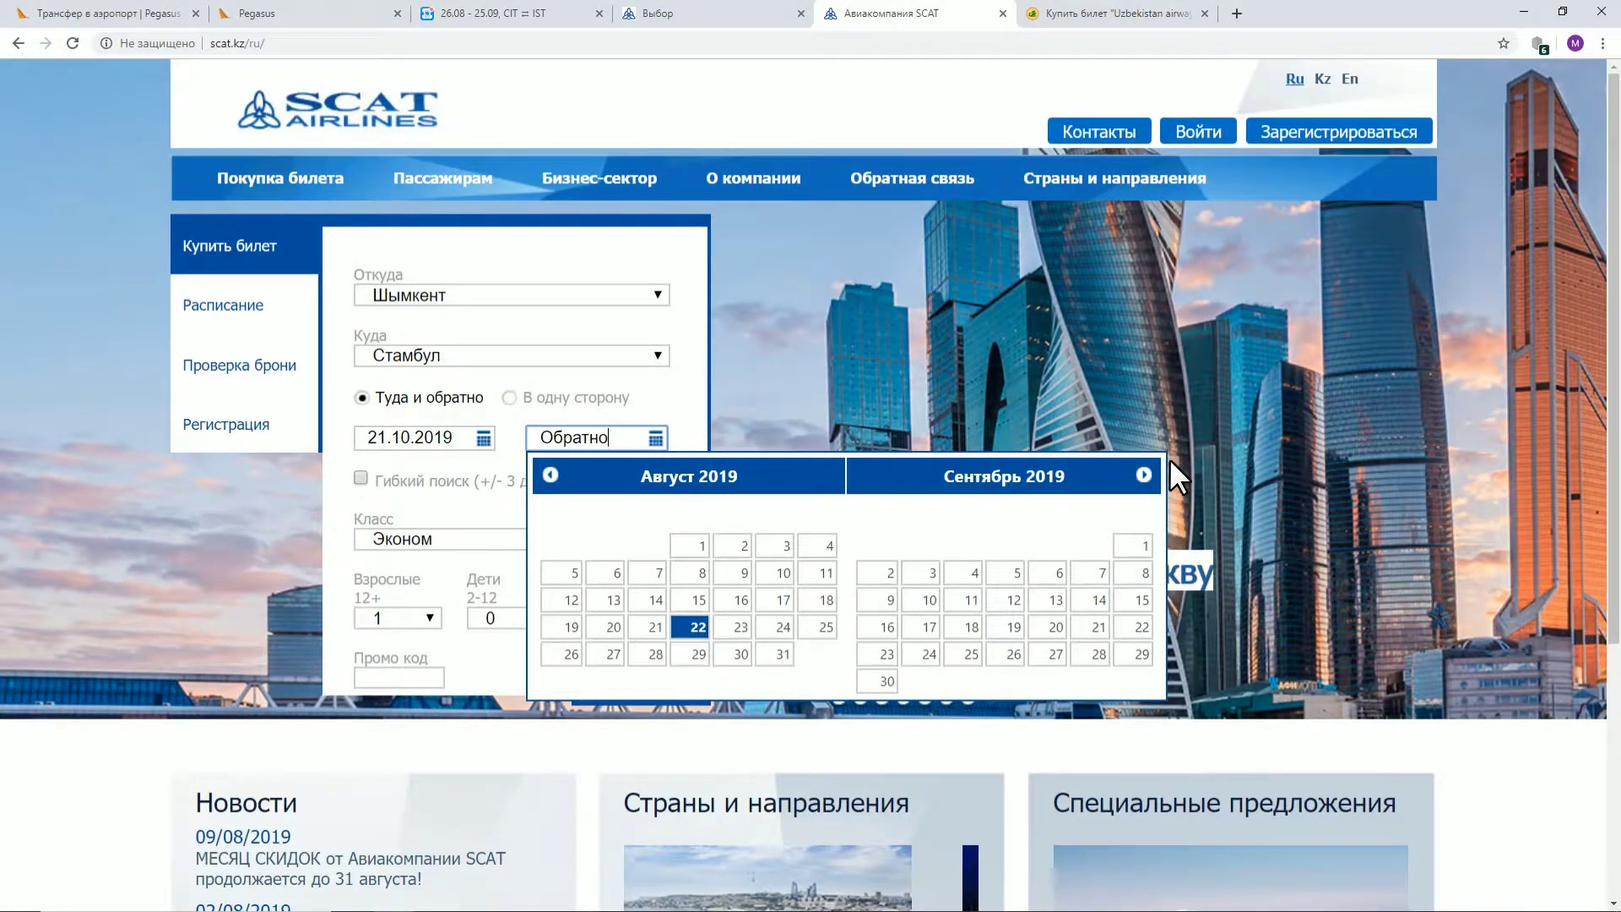
click(1143, 474)
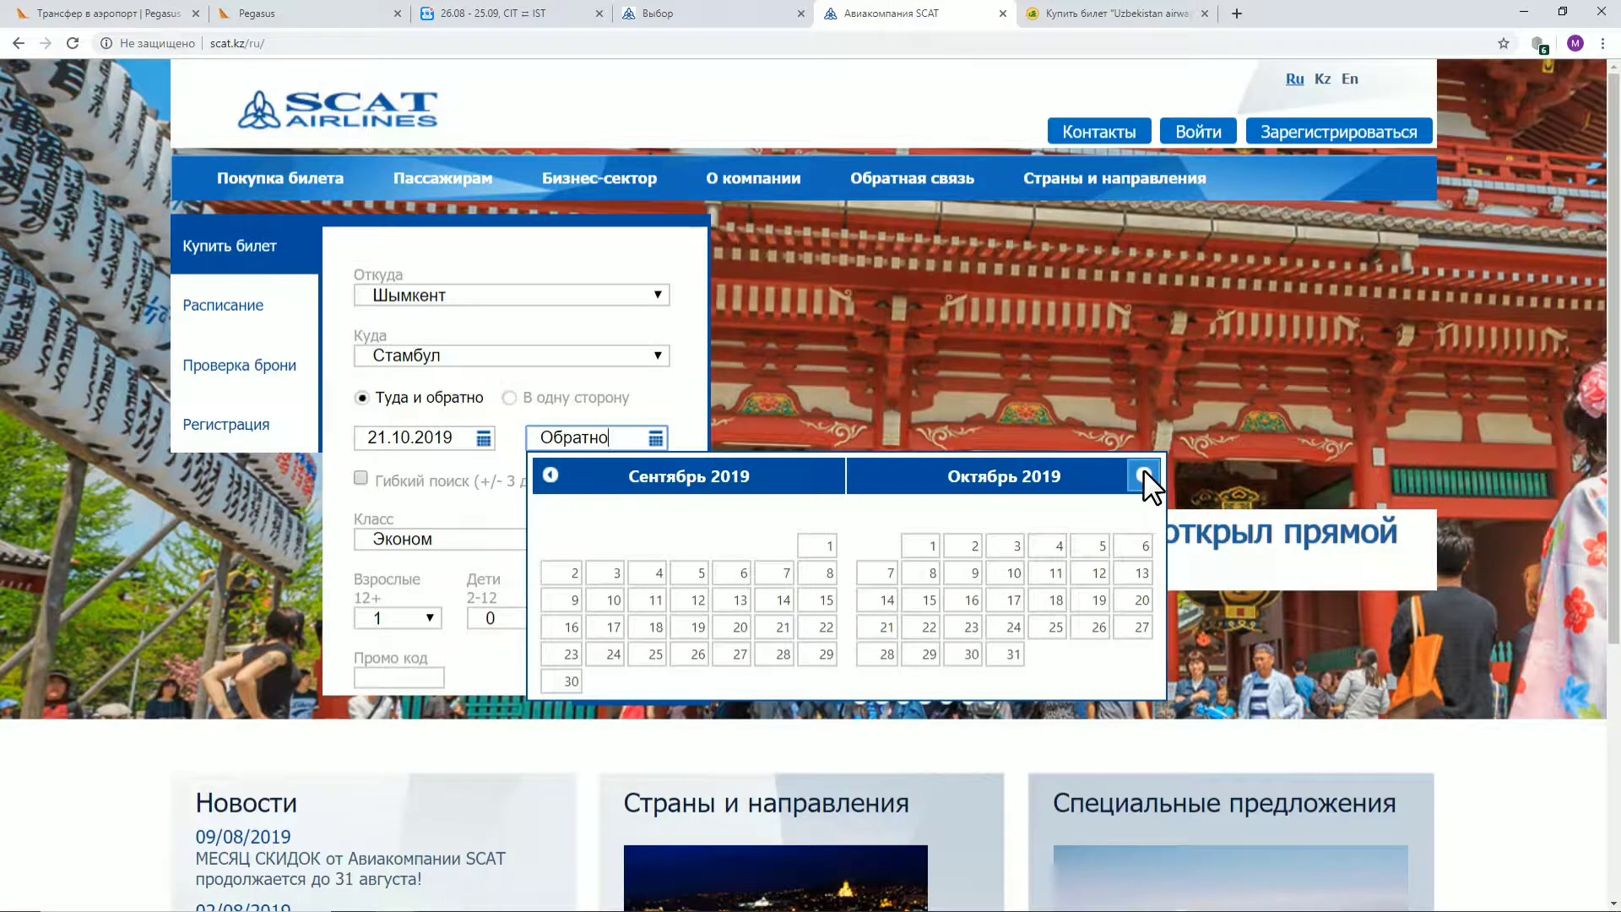
click(1143, 474)
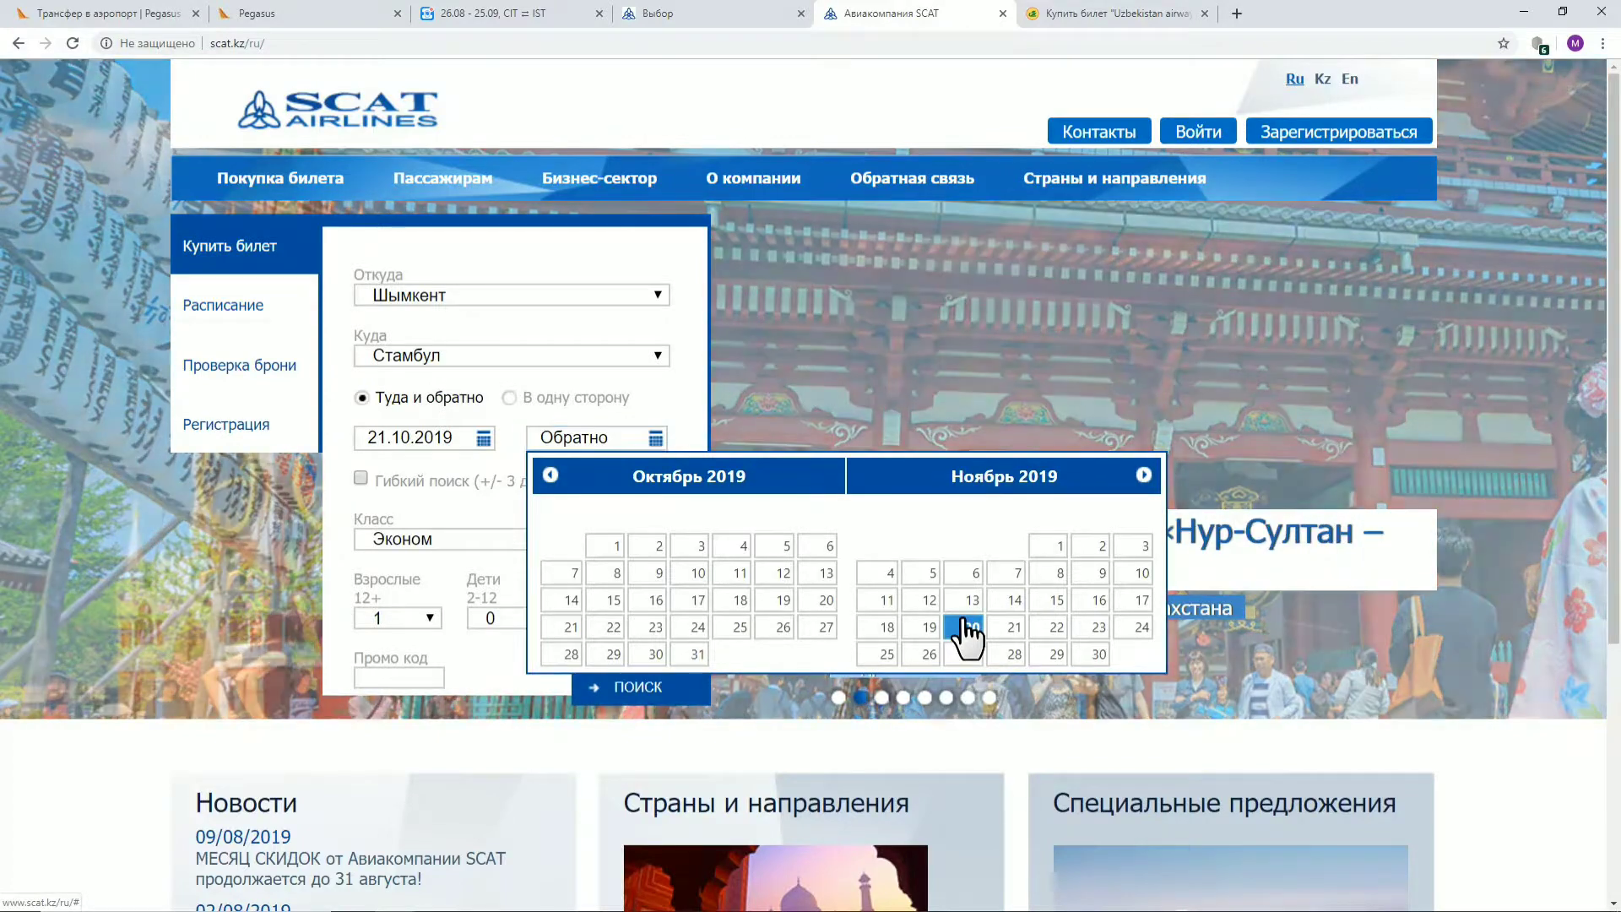
click(965, 628)
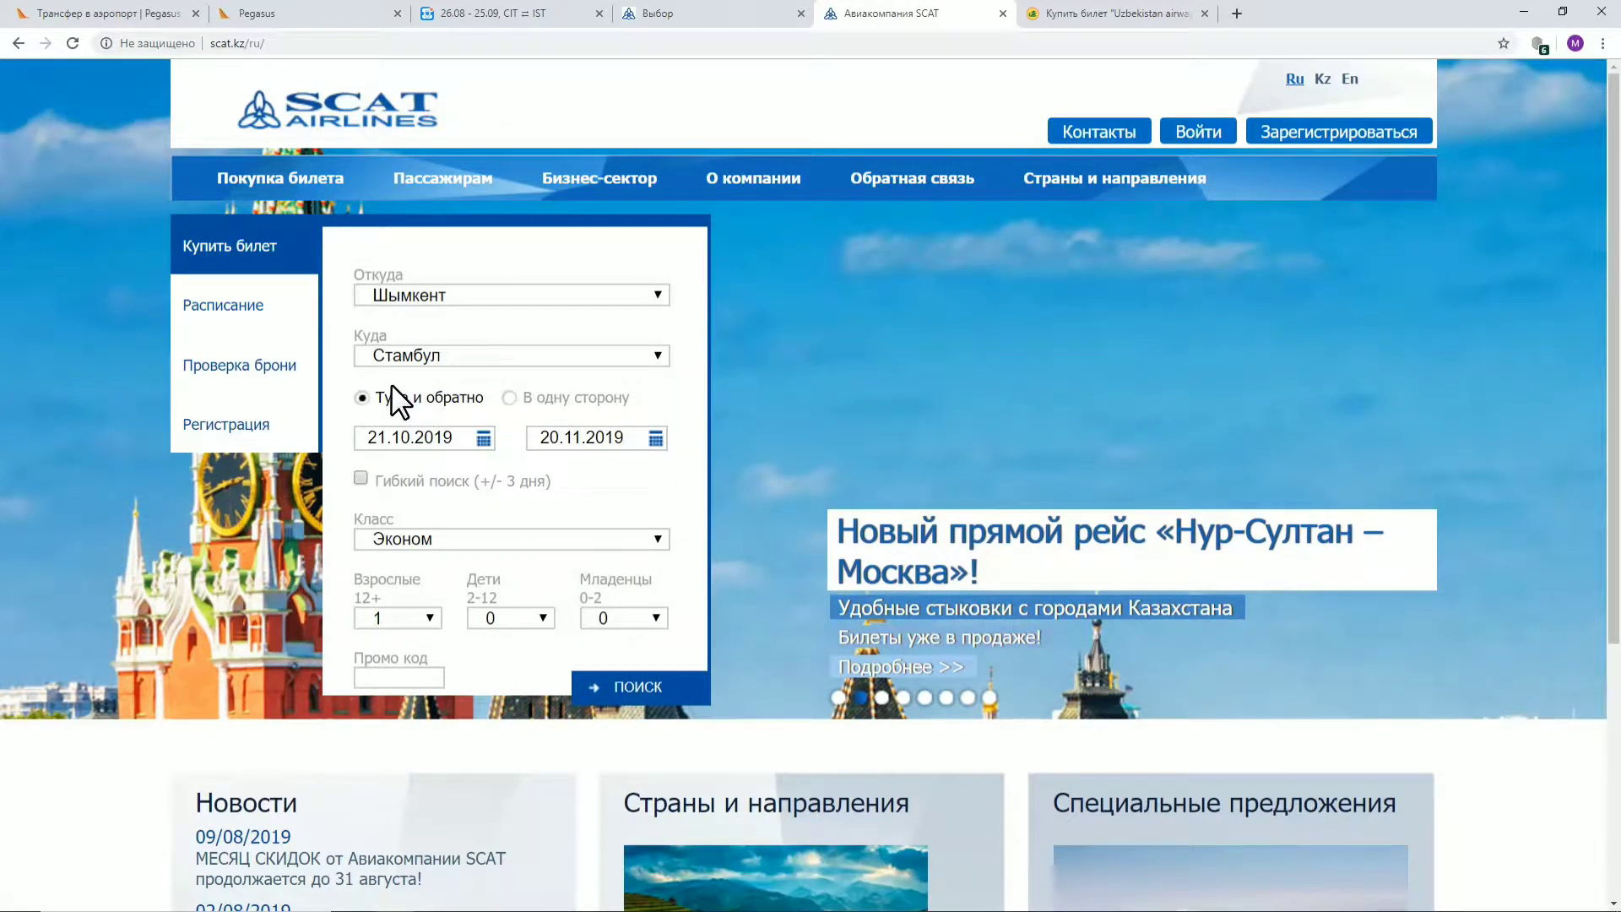
click(602, 686)
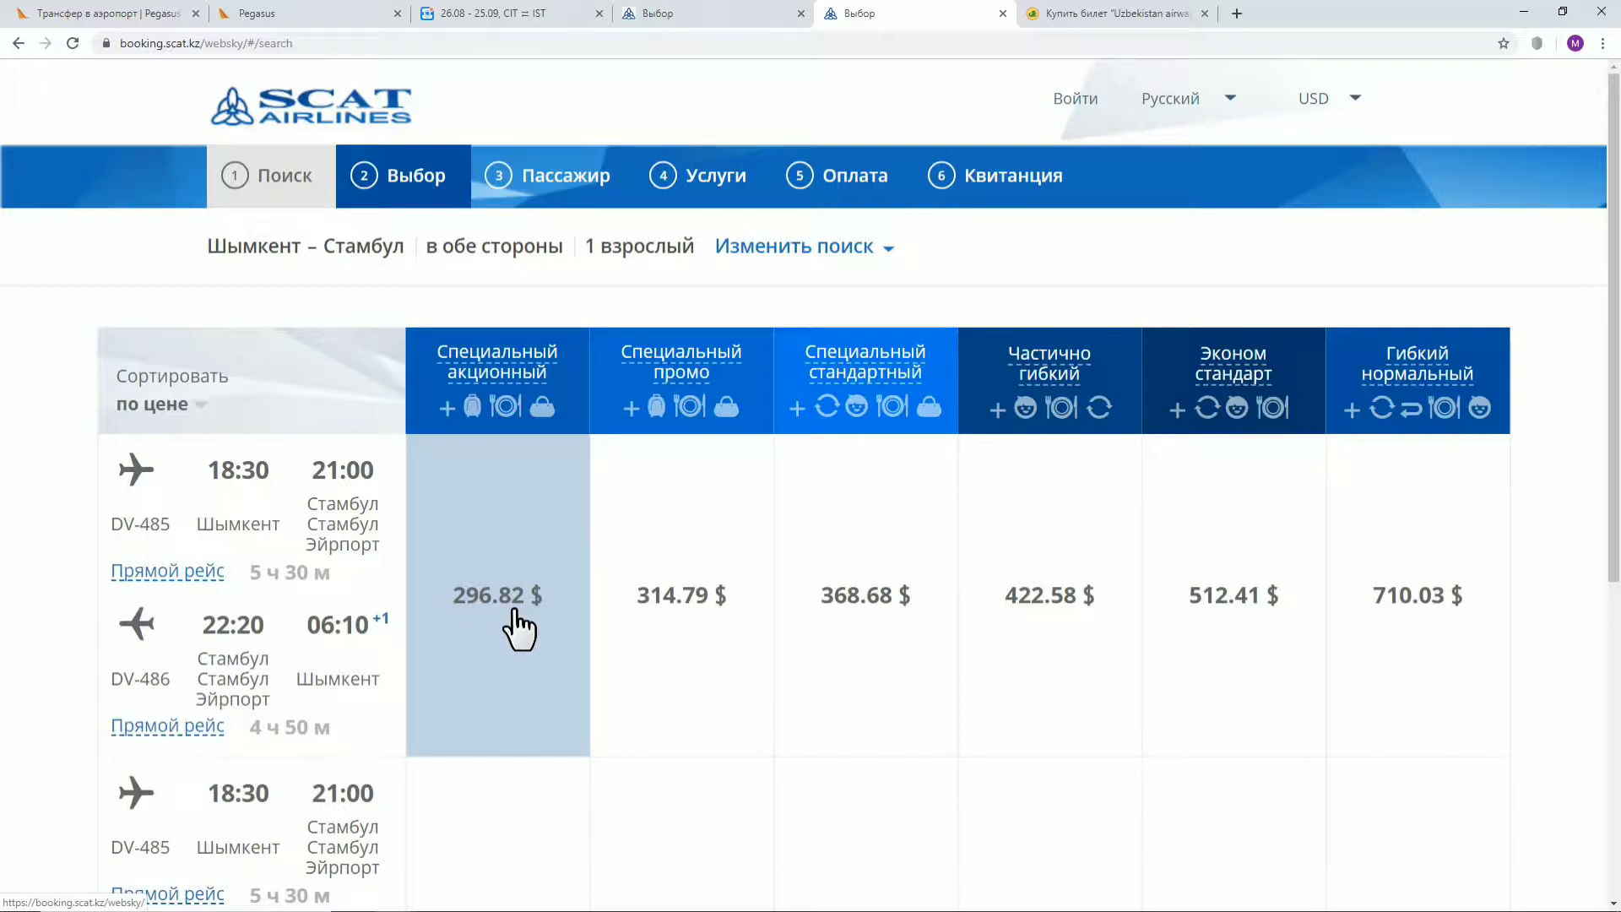
Compare the earlier 382.66 $ fares, then return to the new search's 296.82 $ results
click(718, 12)
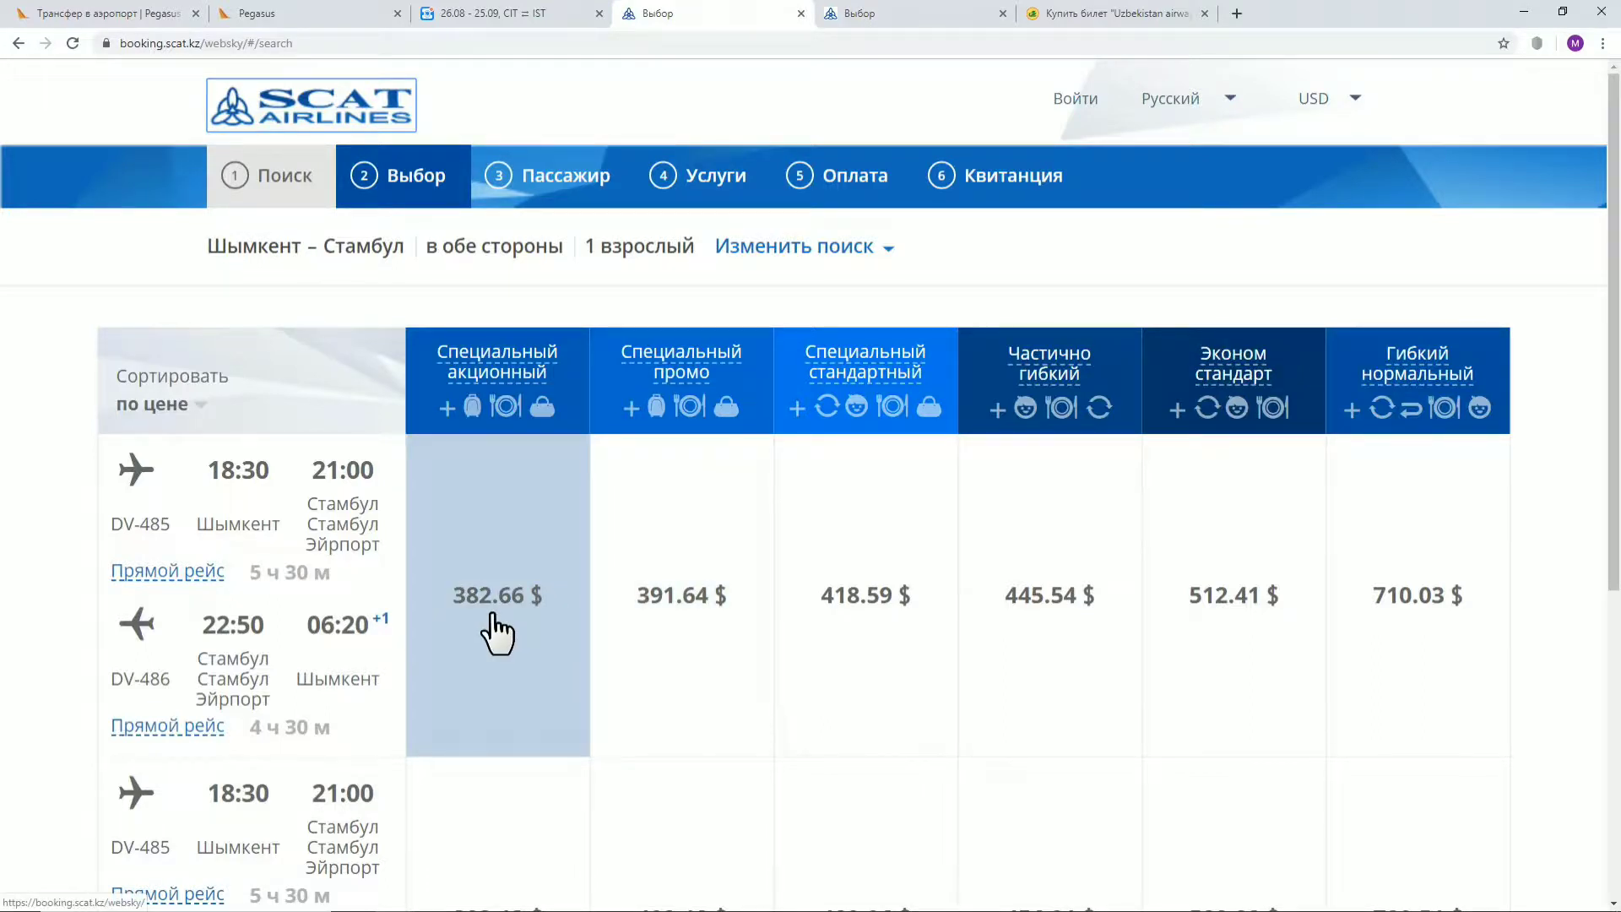
click(912, 16)
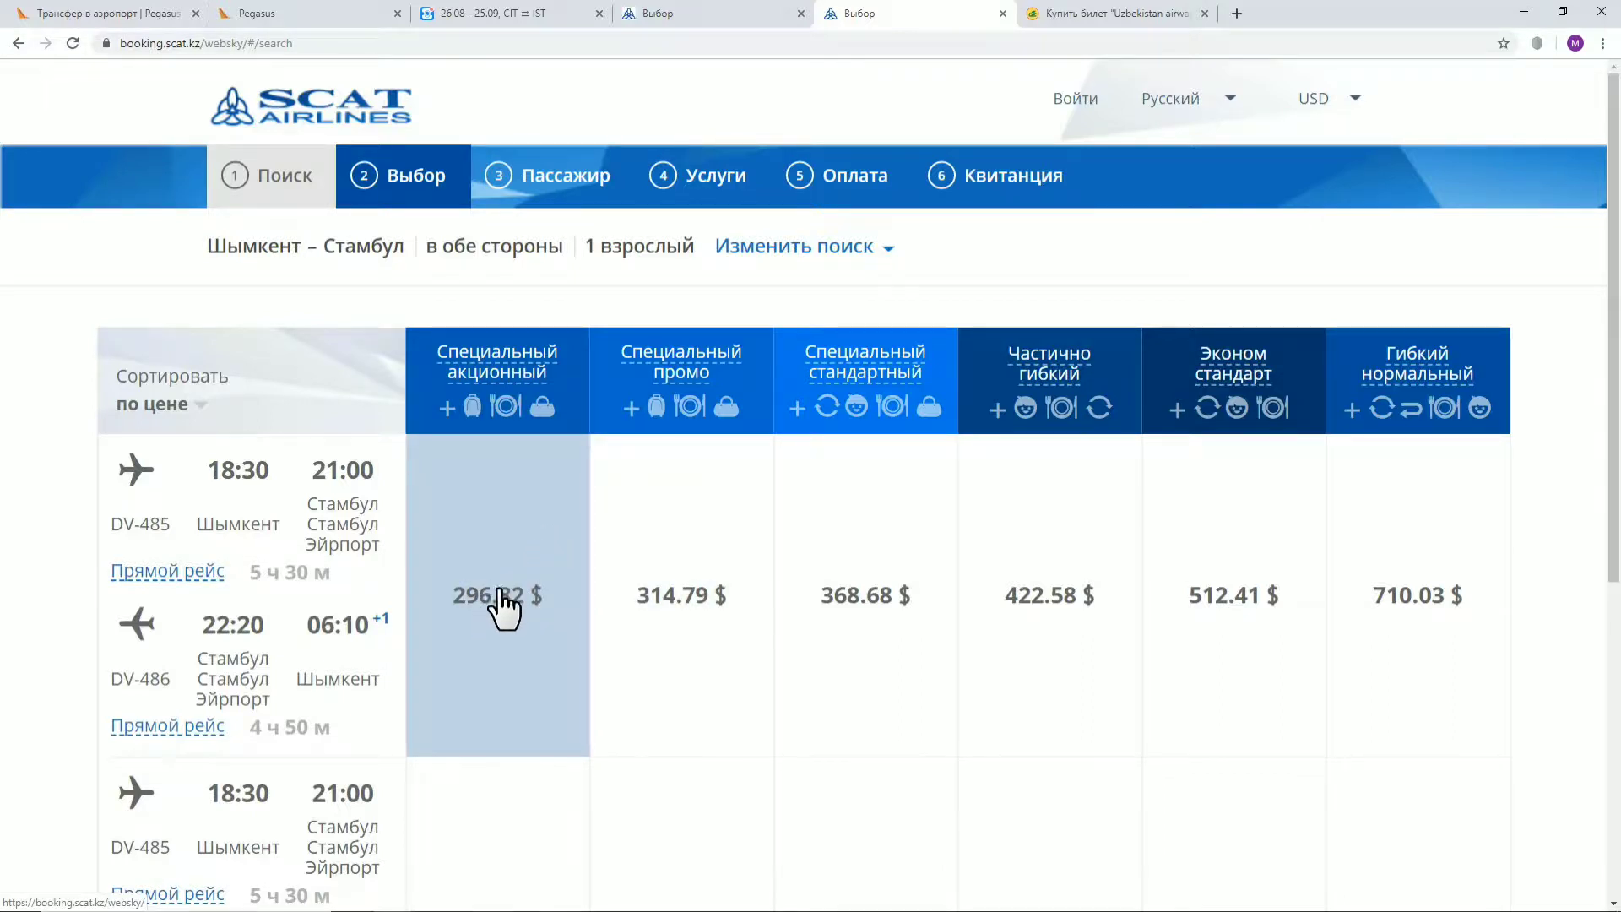
Rerun the search with the outbound date moved to 22 October, then 23 October
click(769, 253)
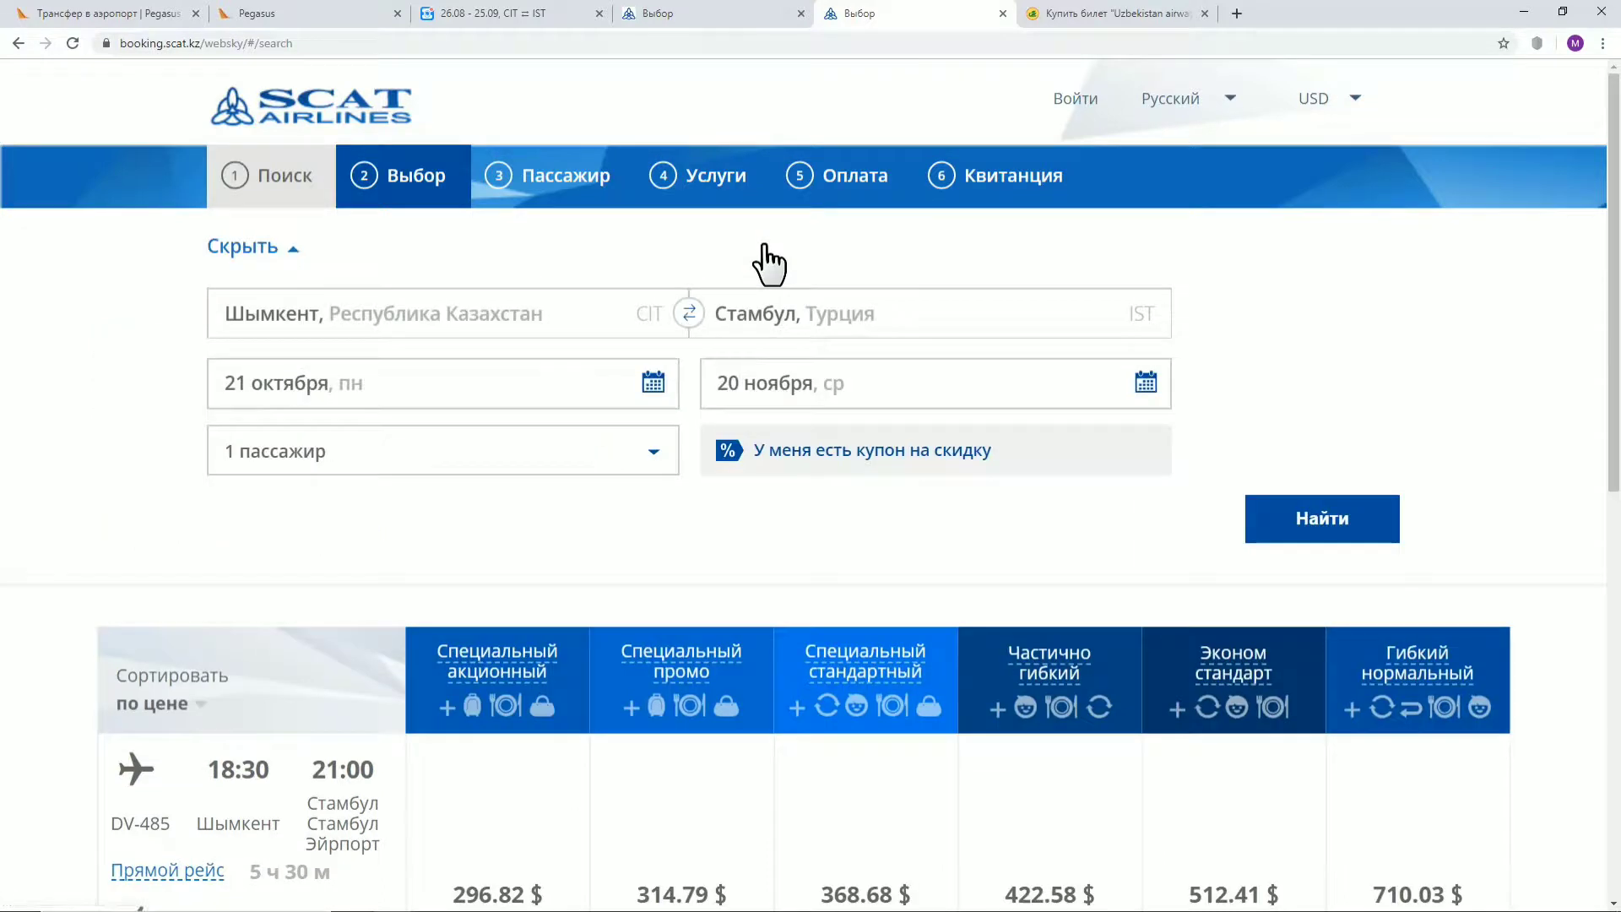
click(657, 384)
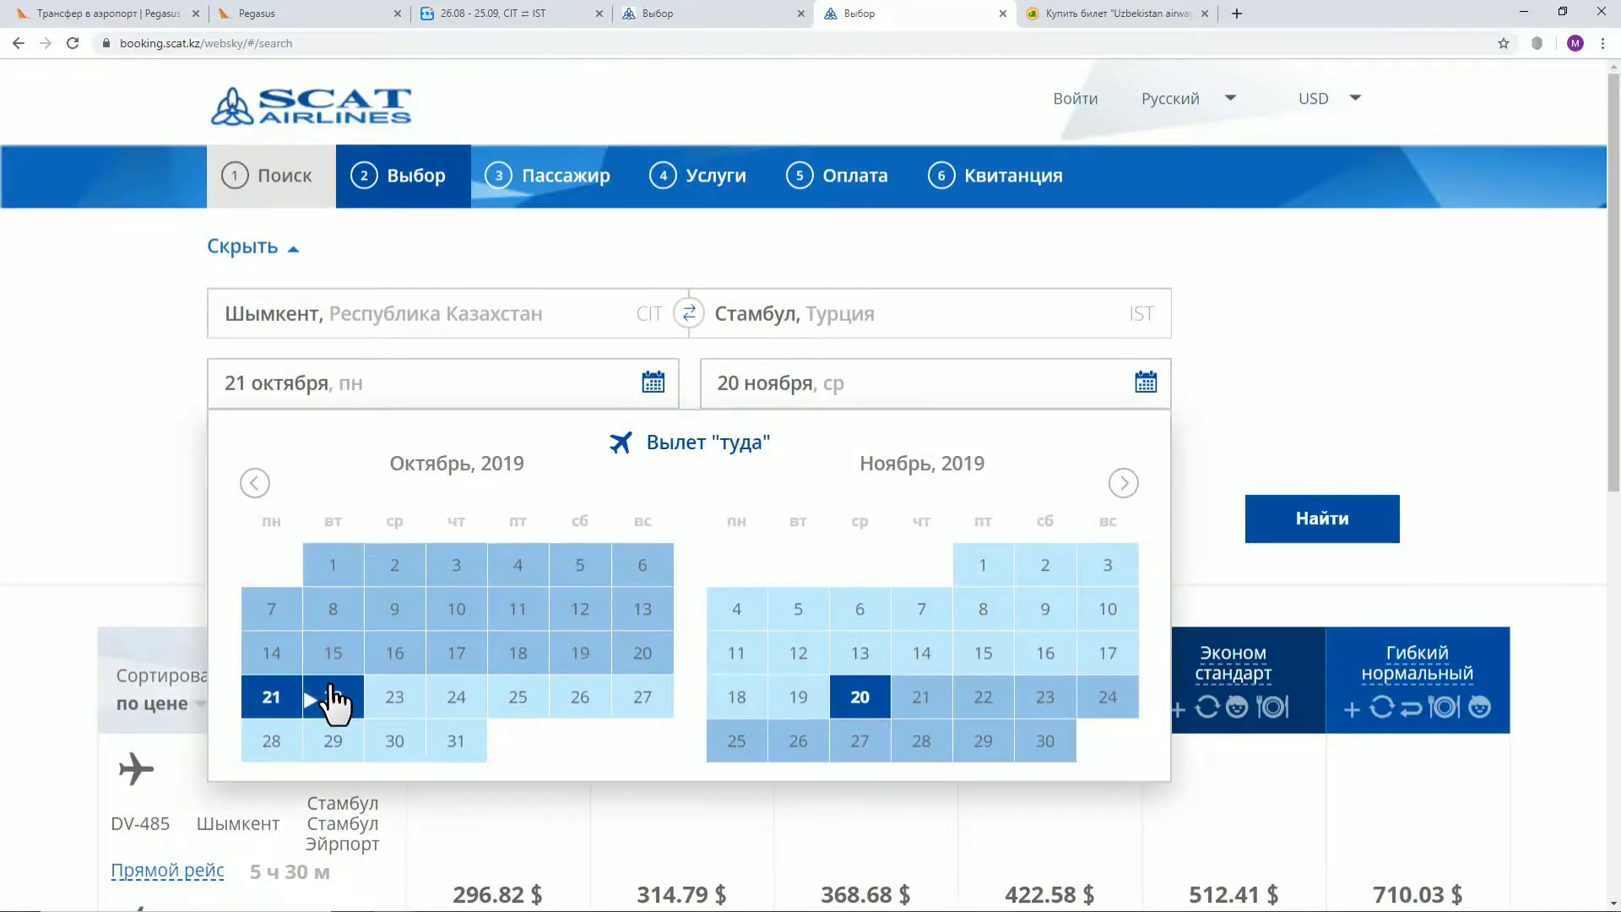
click(331, 698)
click(1330, 467)
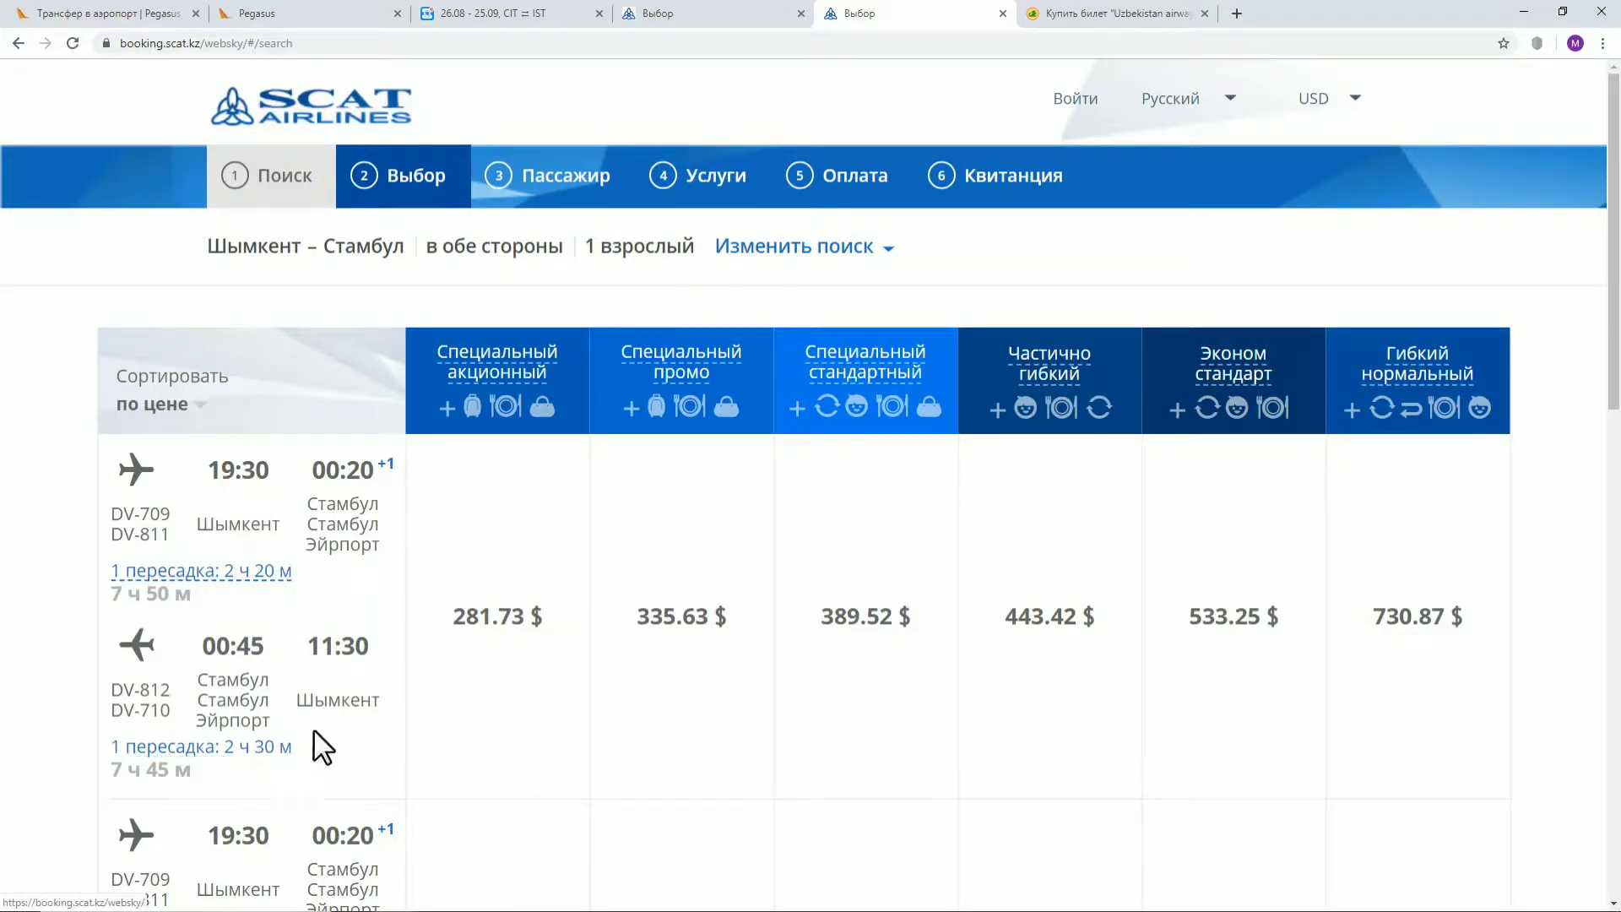
mouse_move(739, 381)
click(745, 248)
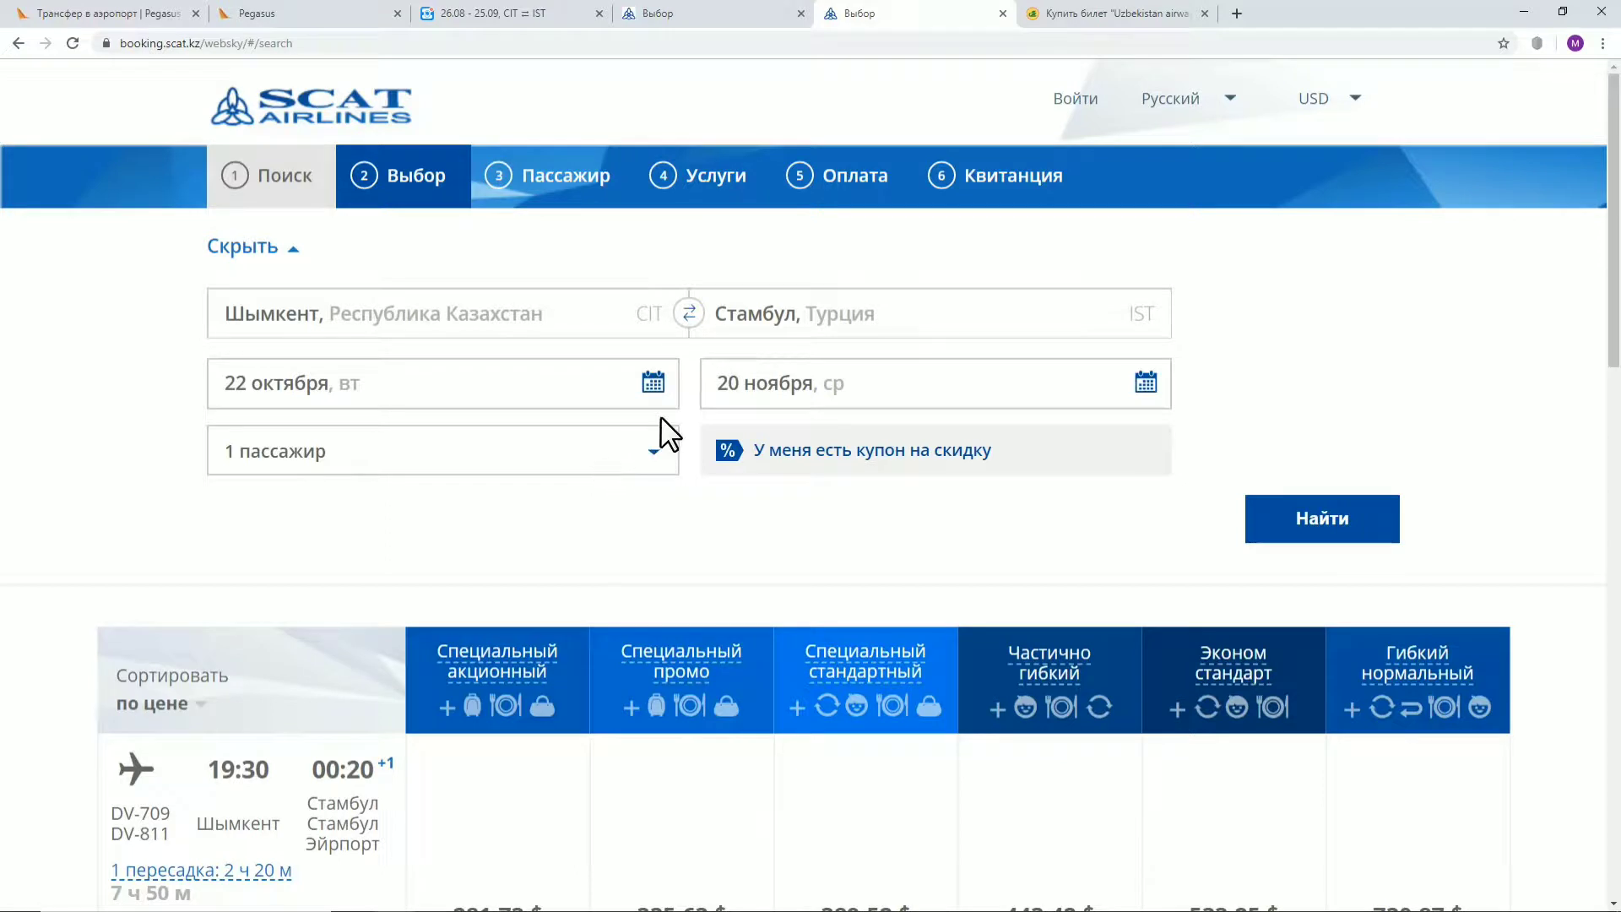
click(655, 457)
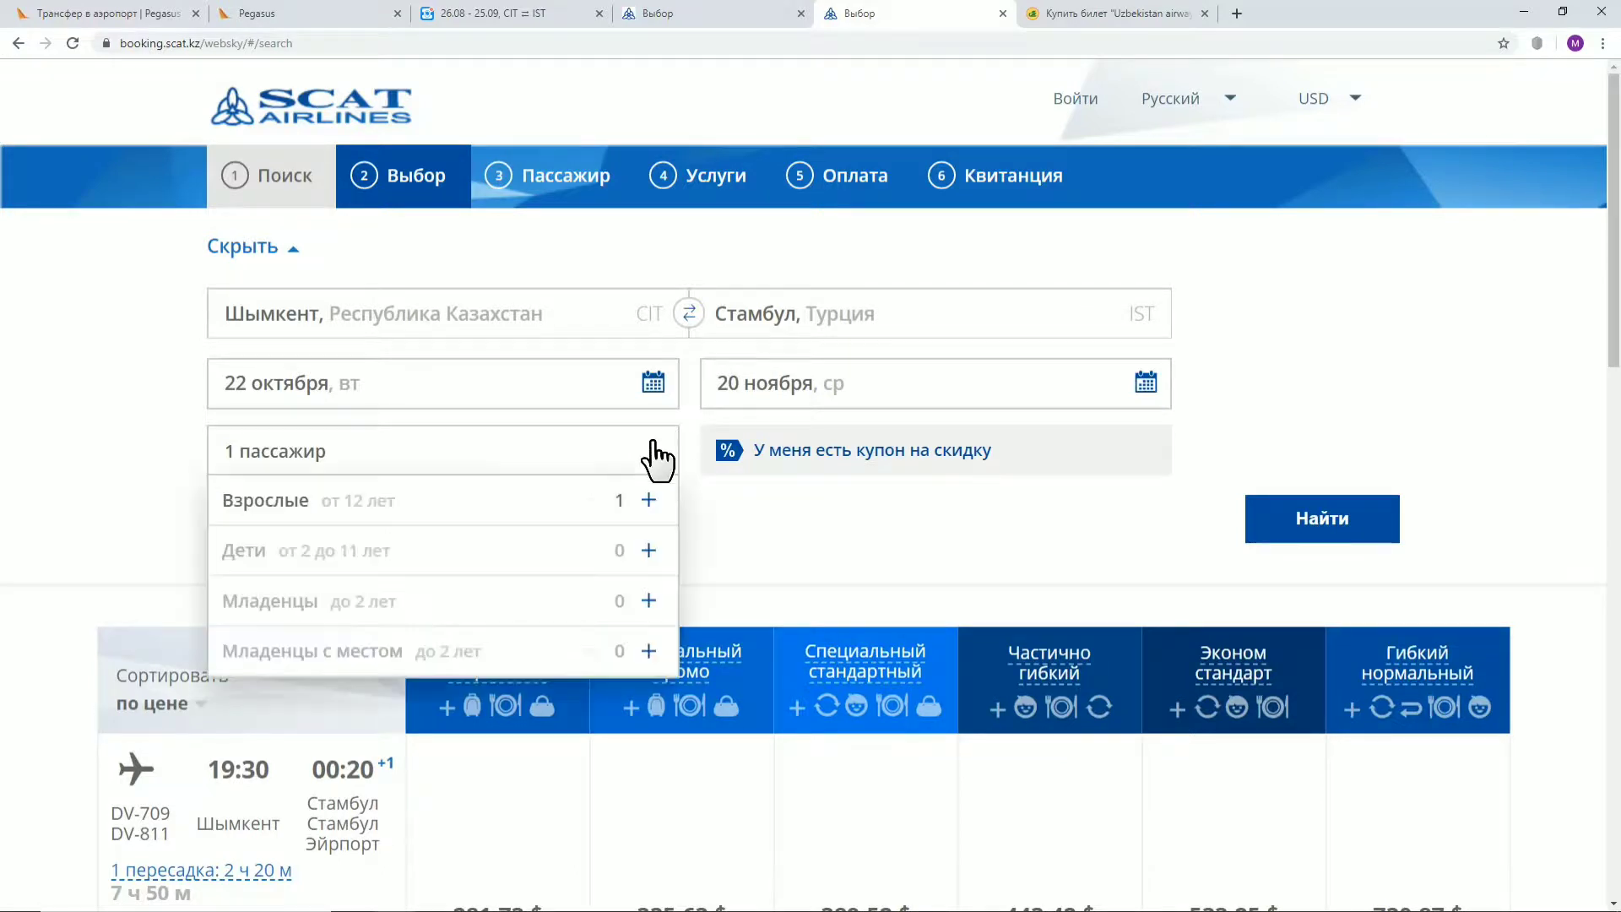
click(653, 383)
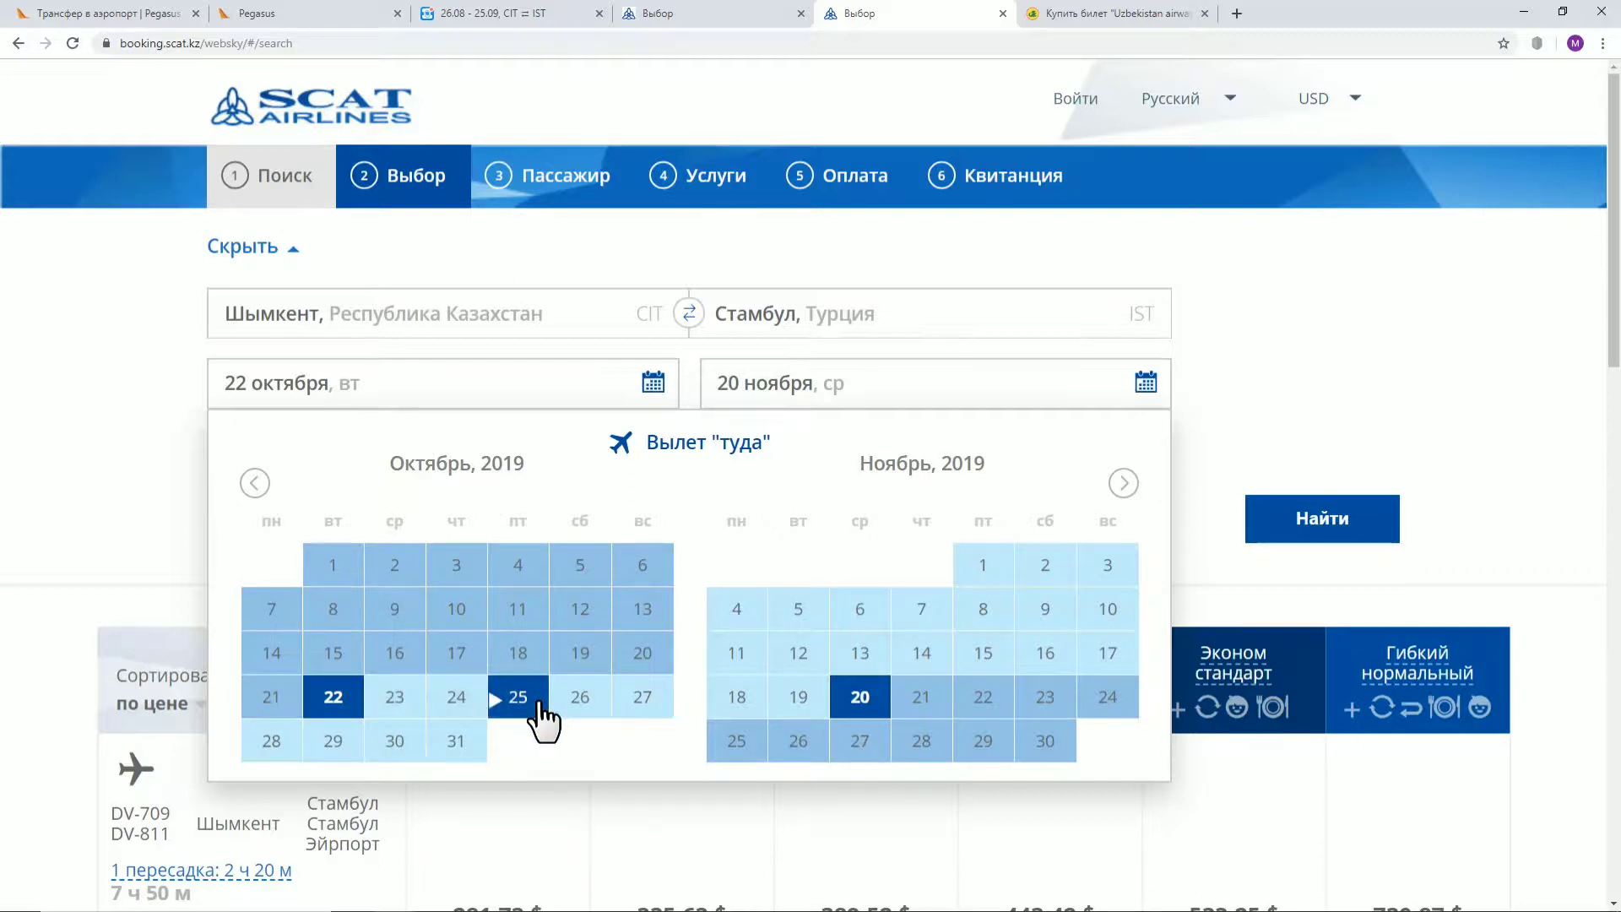
click(396, 716)
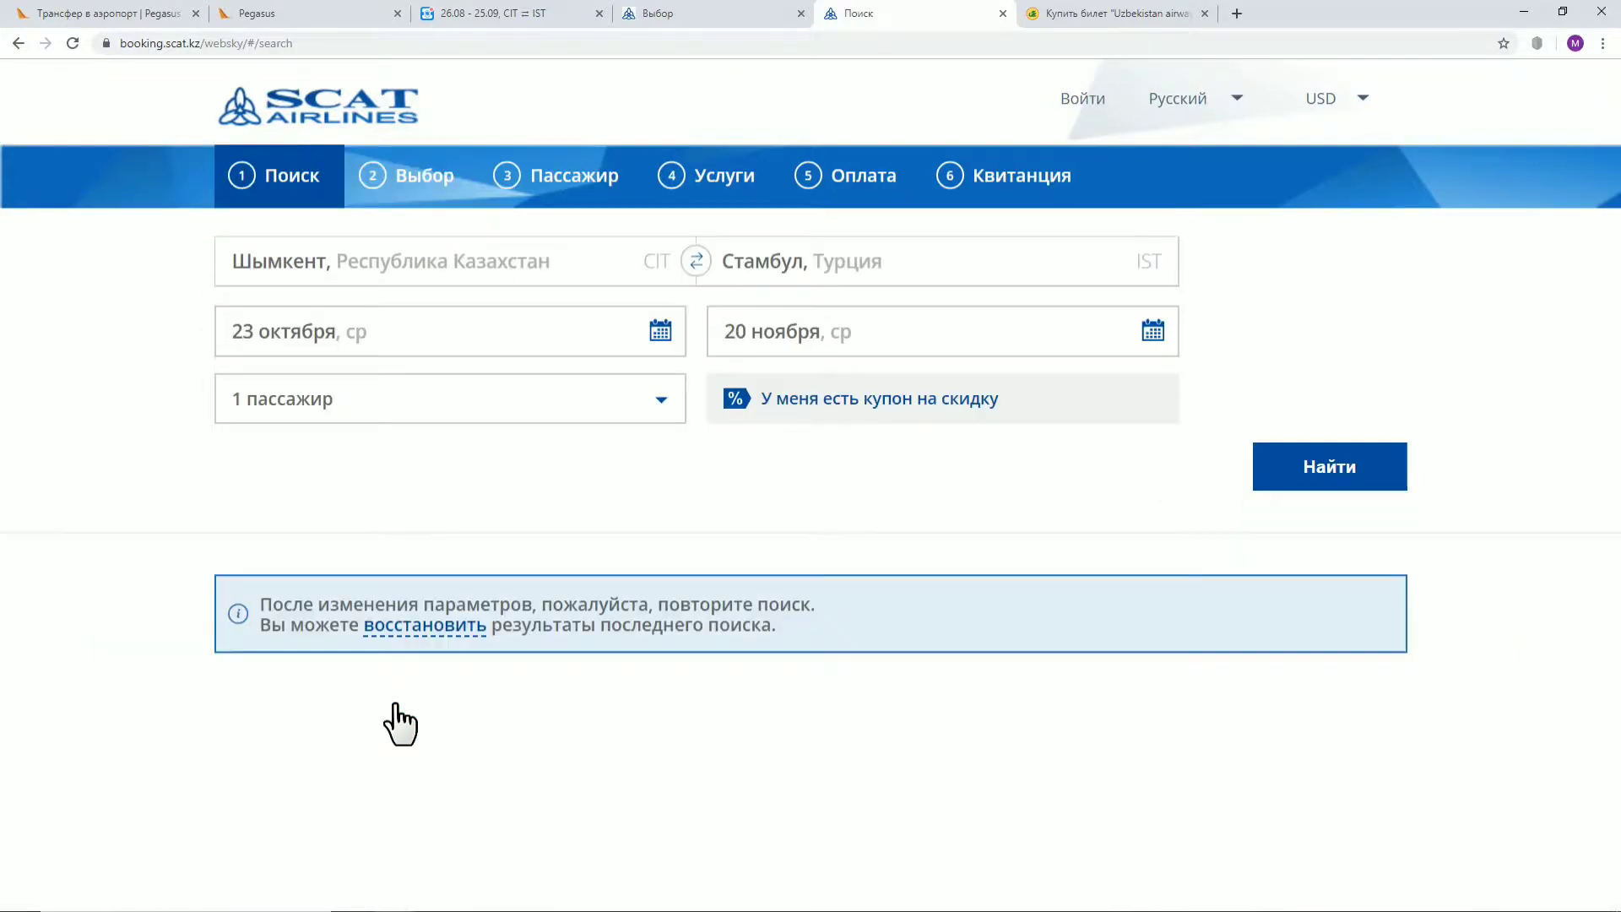
click(1331, 484)
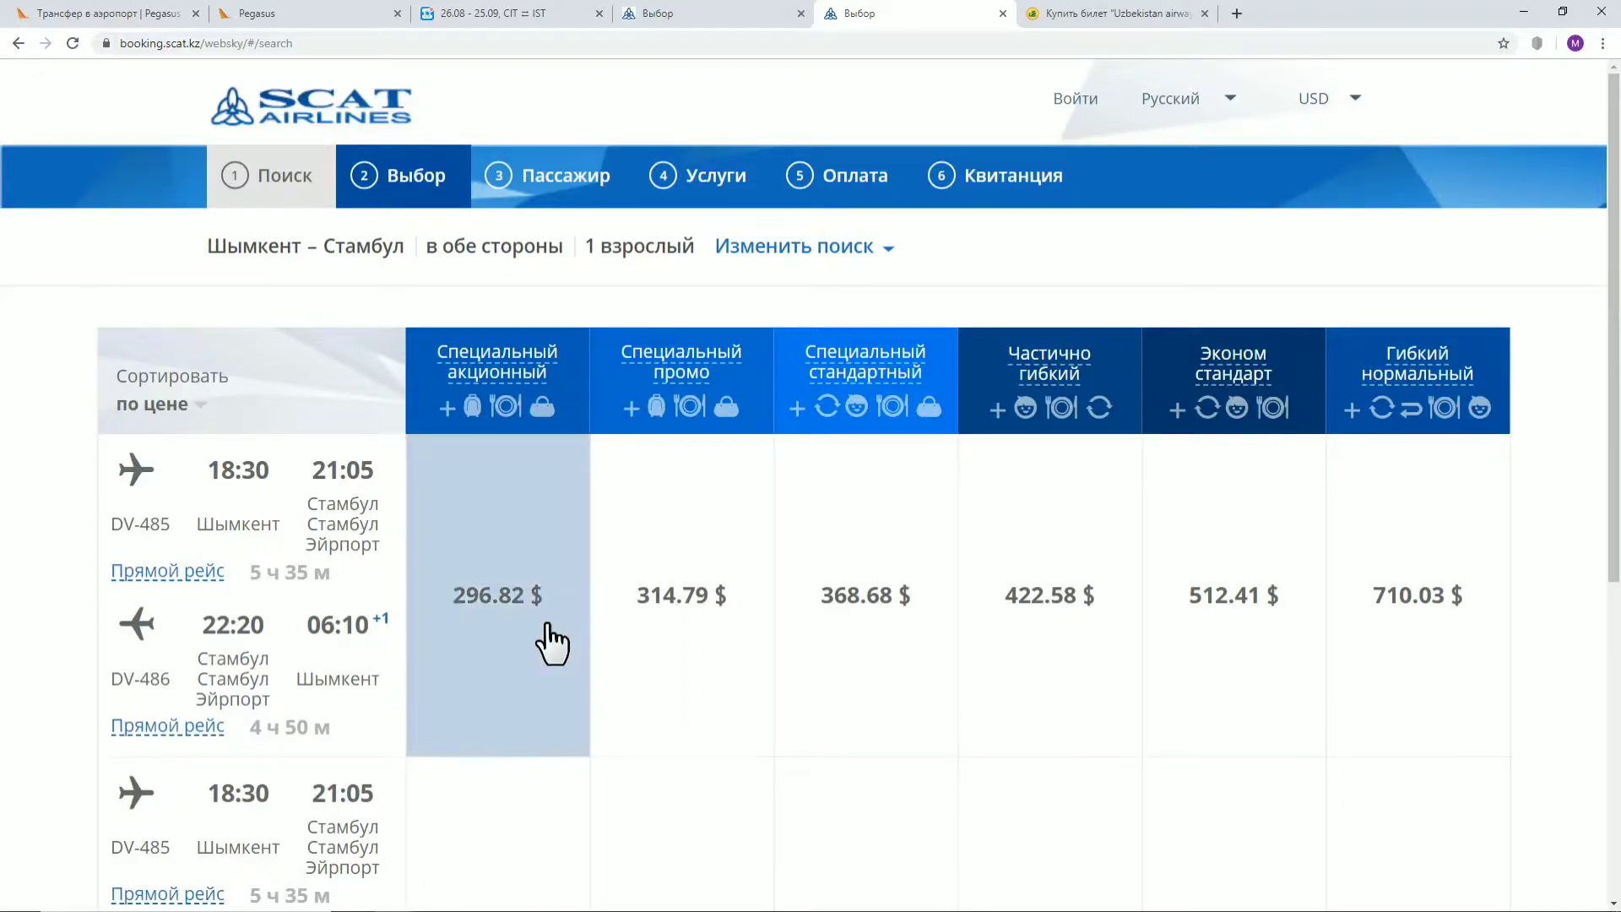
Move the return date to 24 November and search again
click(781, 248)
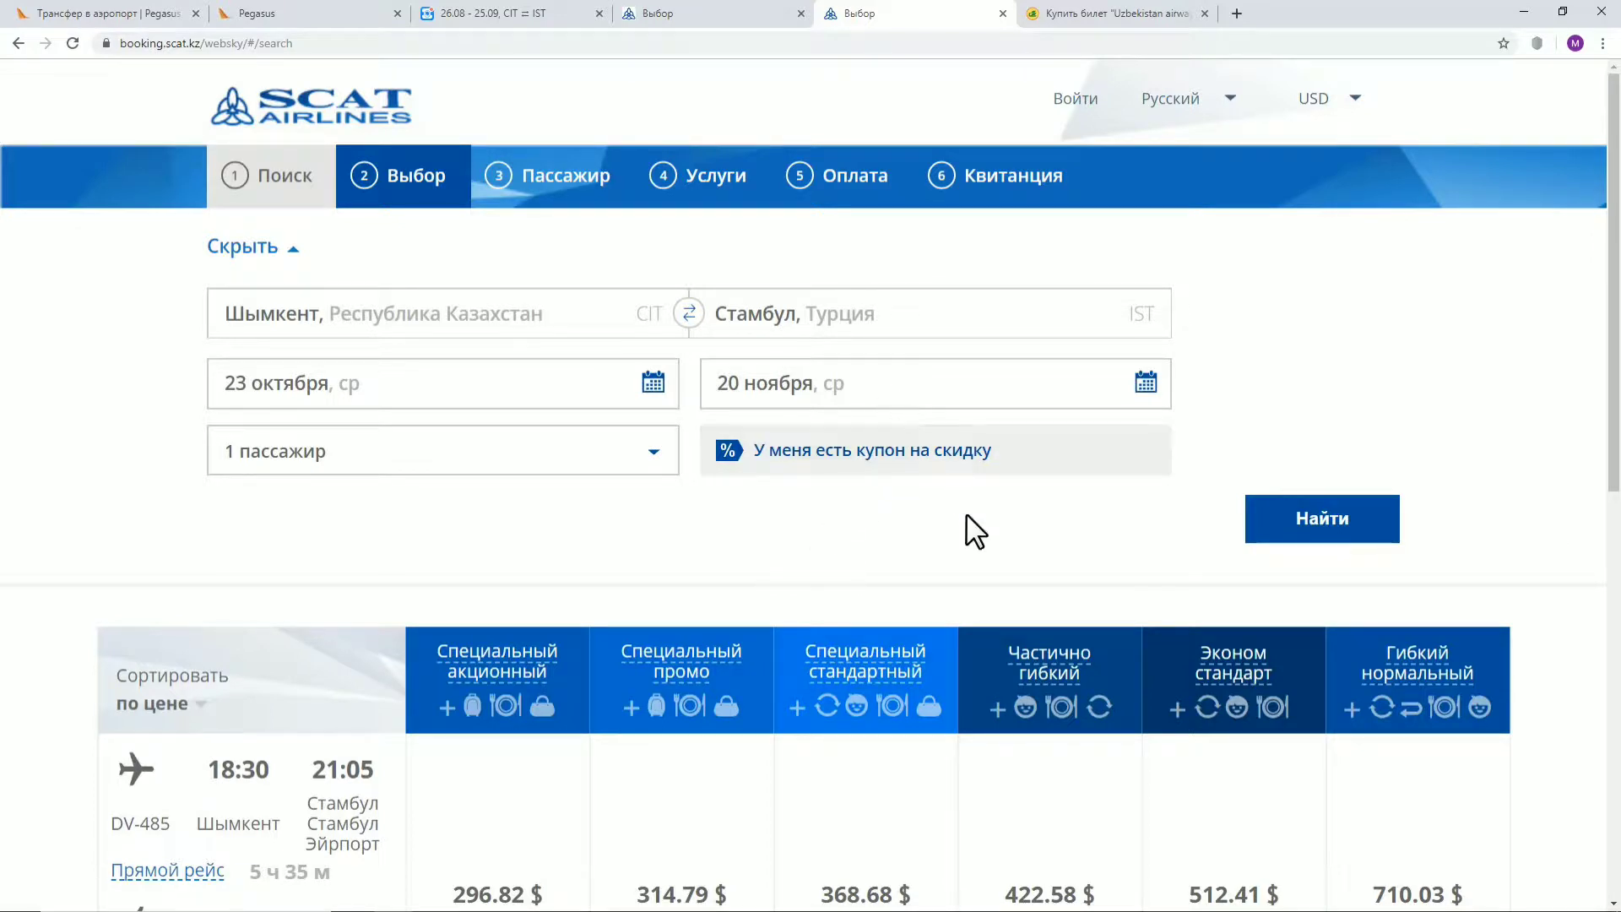
scroll(947, 594, down, 2)
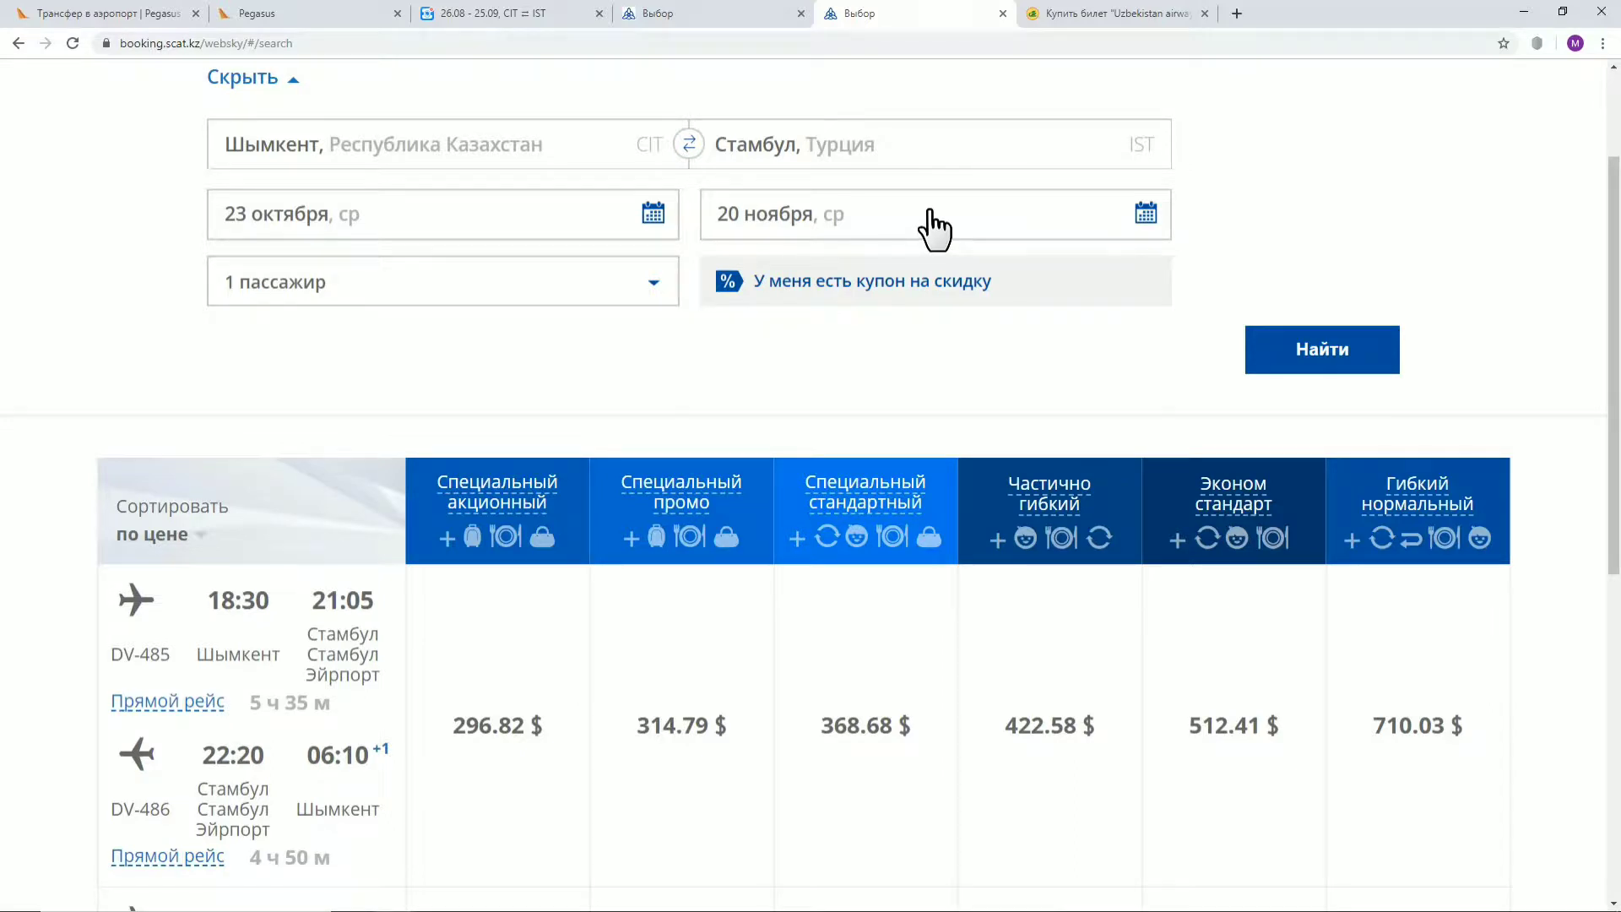
click(934, 229)
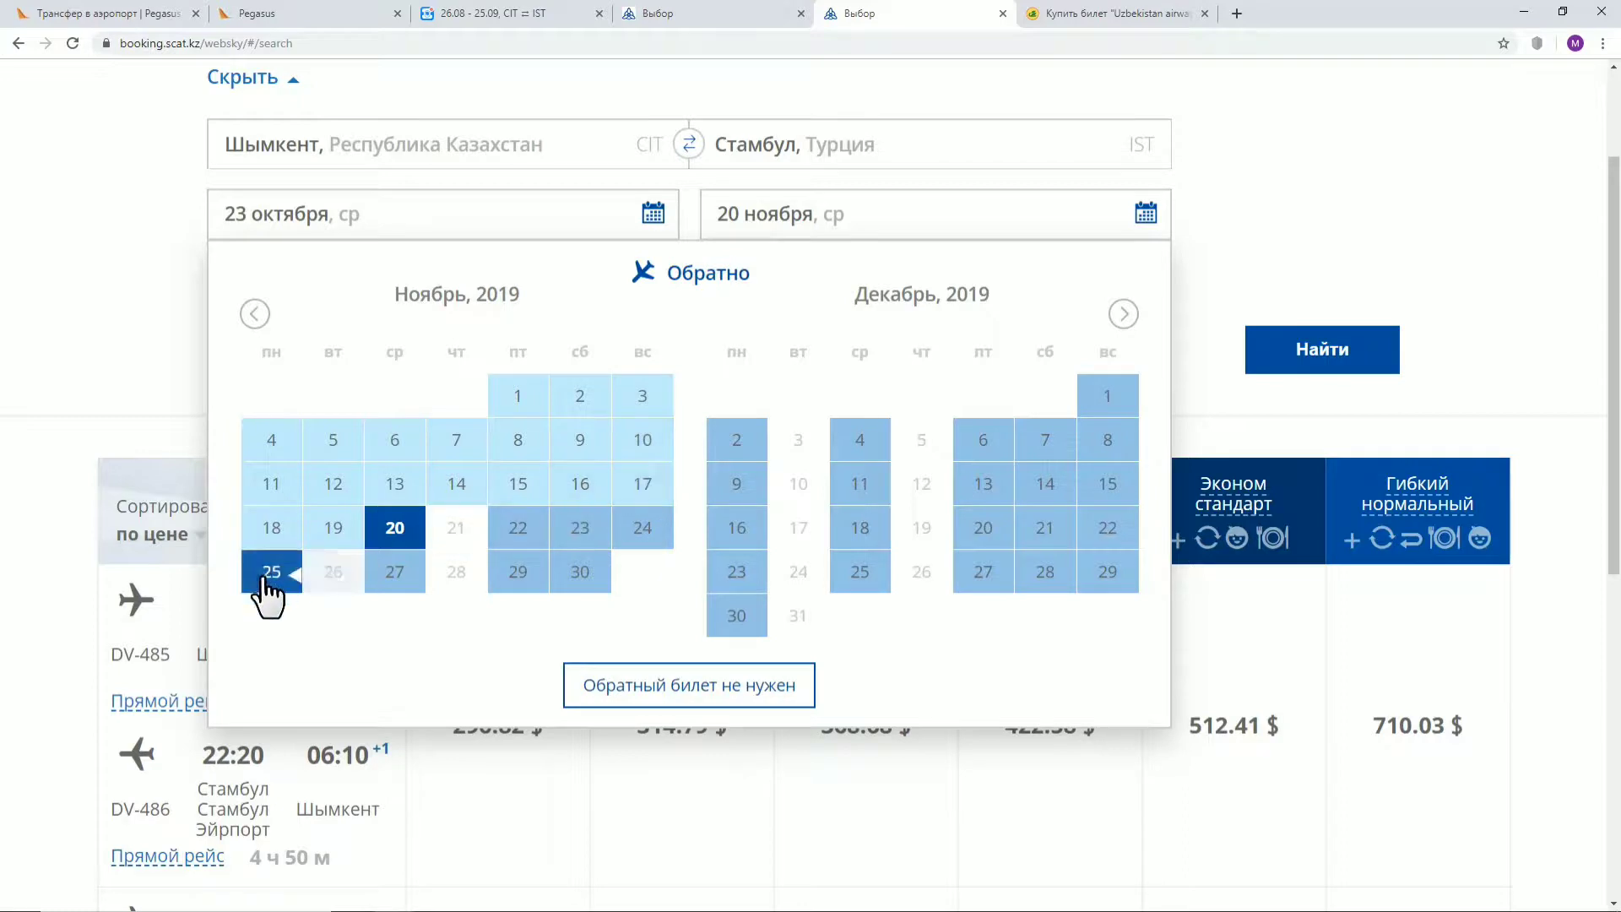
click(652, 525)
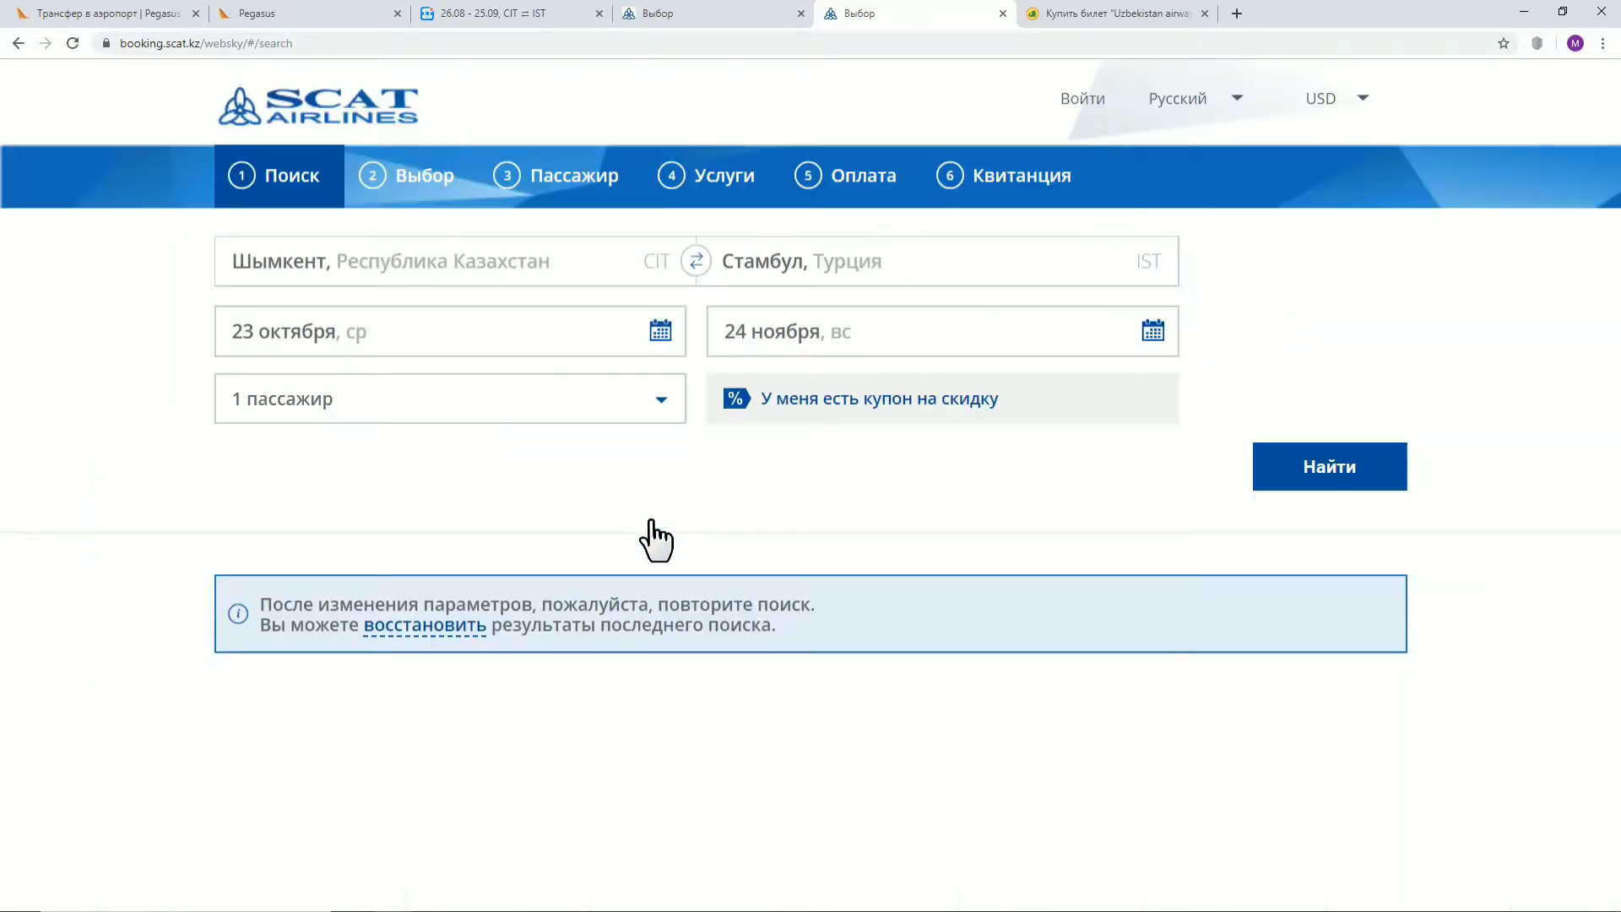
click(1320, 468)
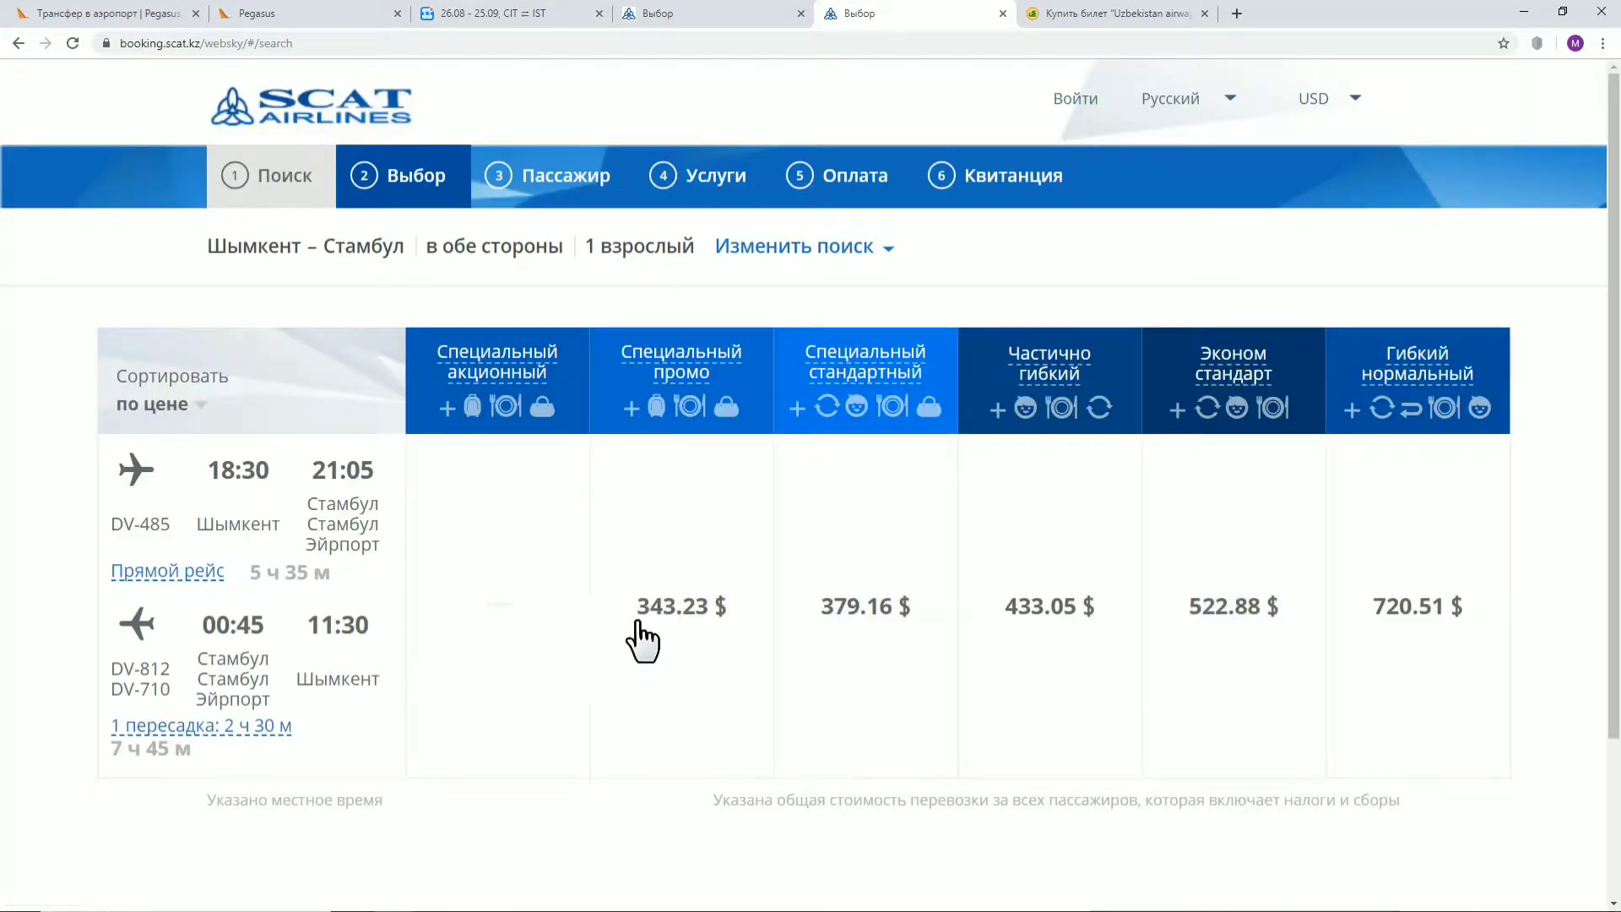
Search fares departing 21 October and returning 25 December
click(751, 248)
click(517, 390)
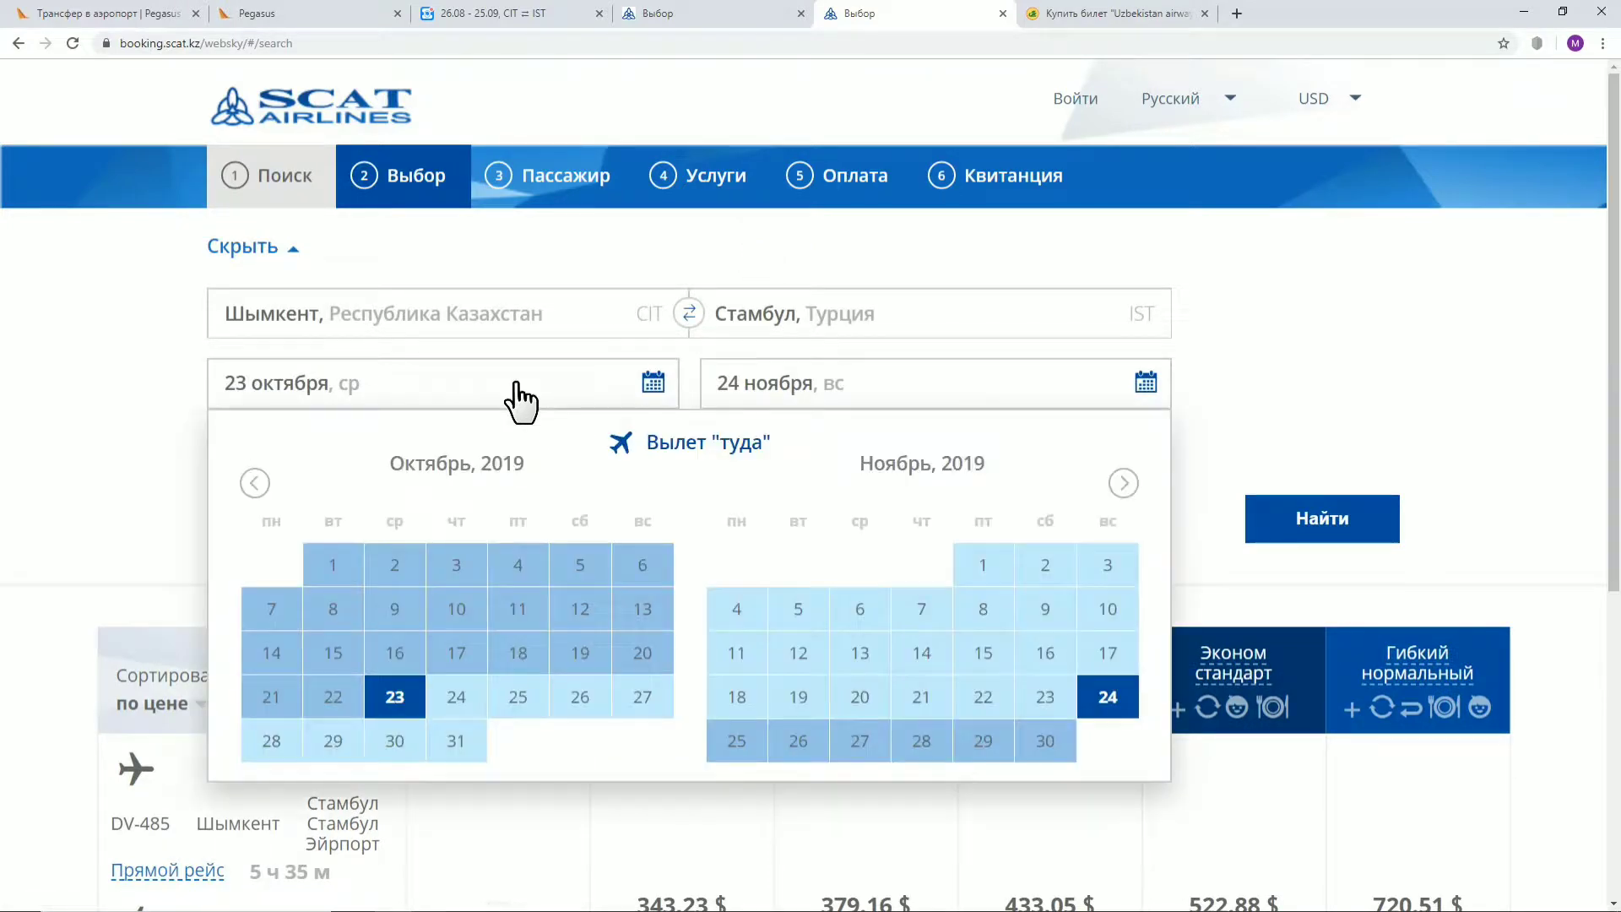
click(271, 697)
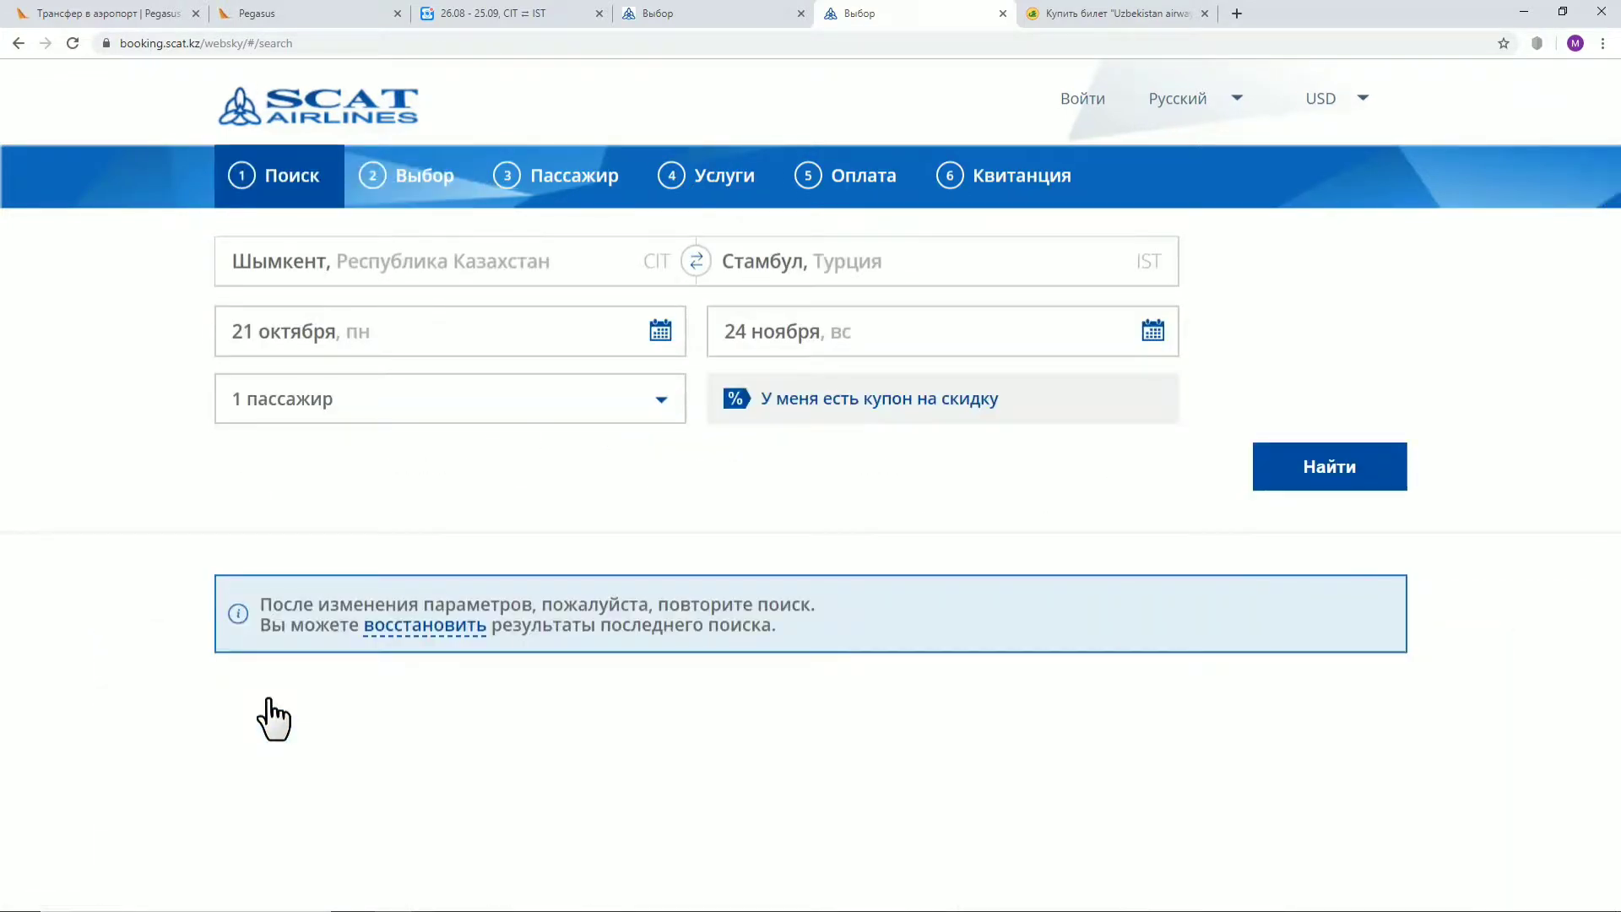
click(964, 331)
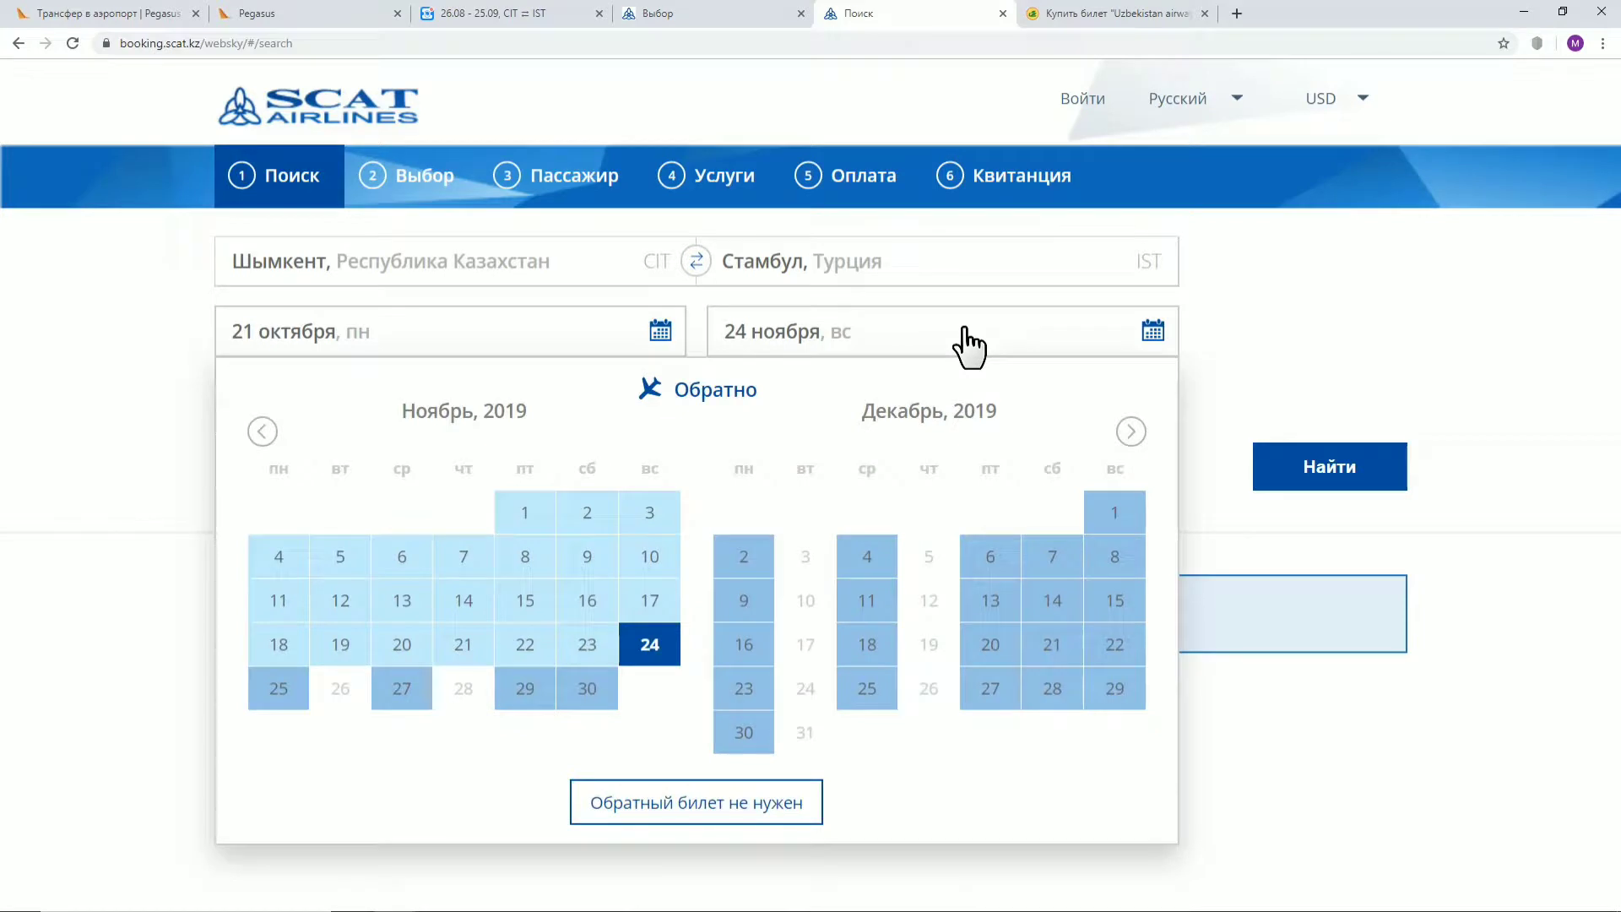
click(867, 688)
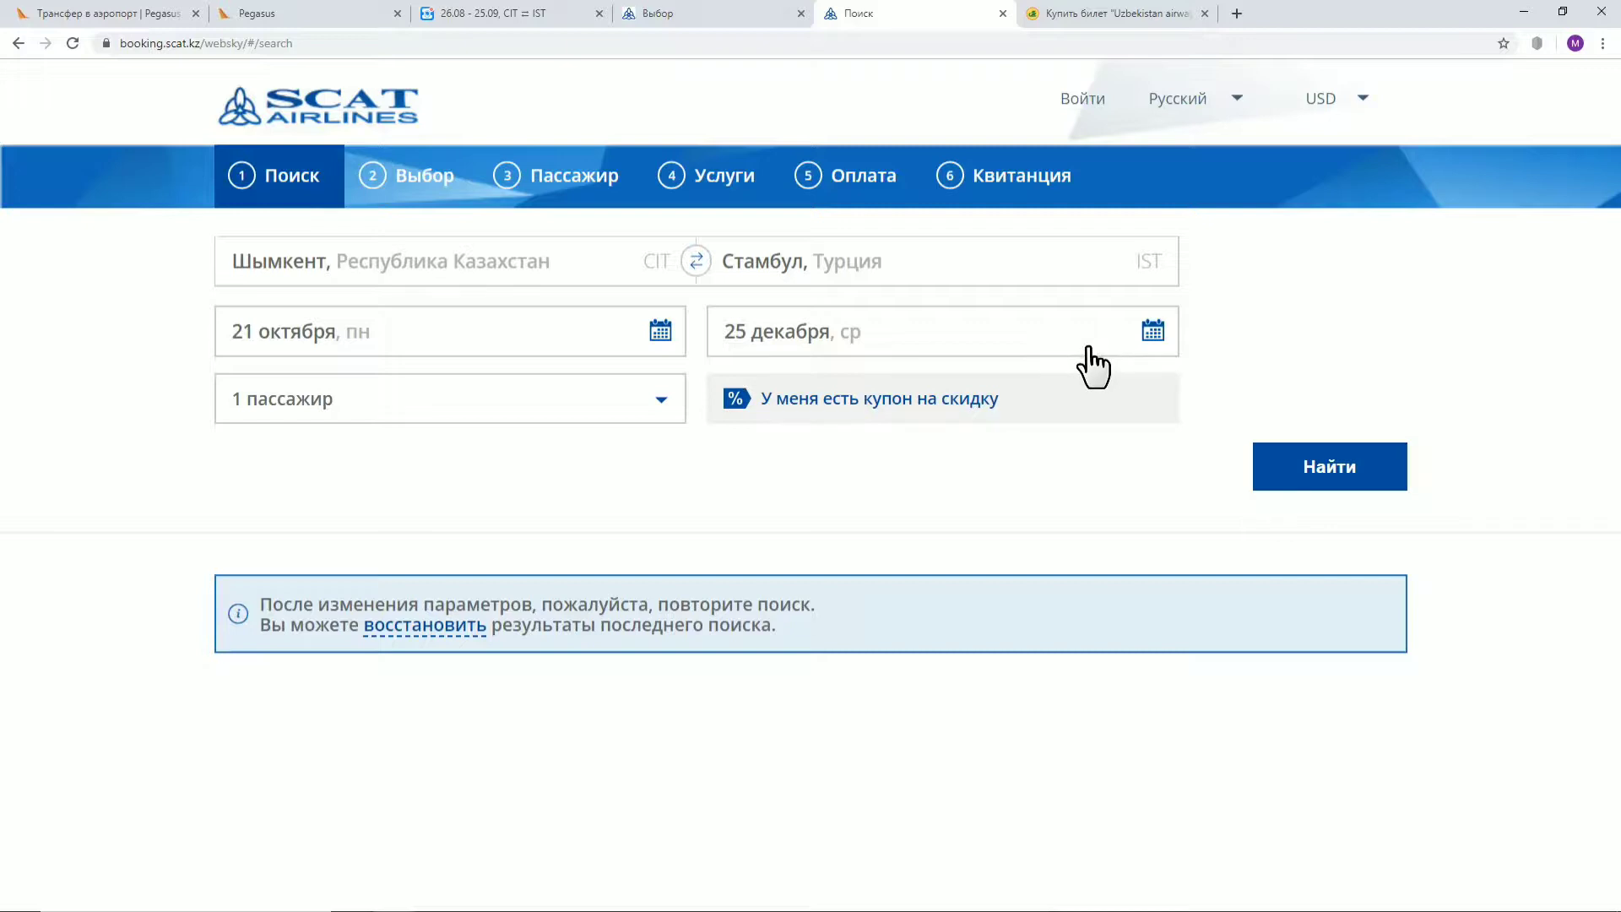
click(1311, 468)
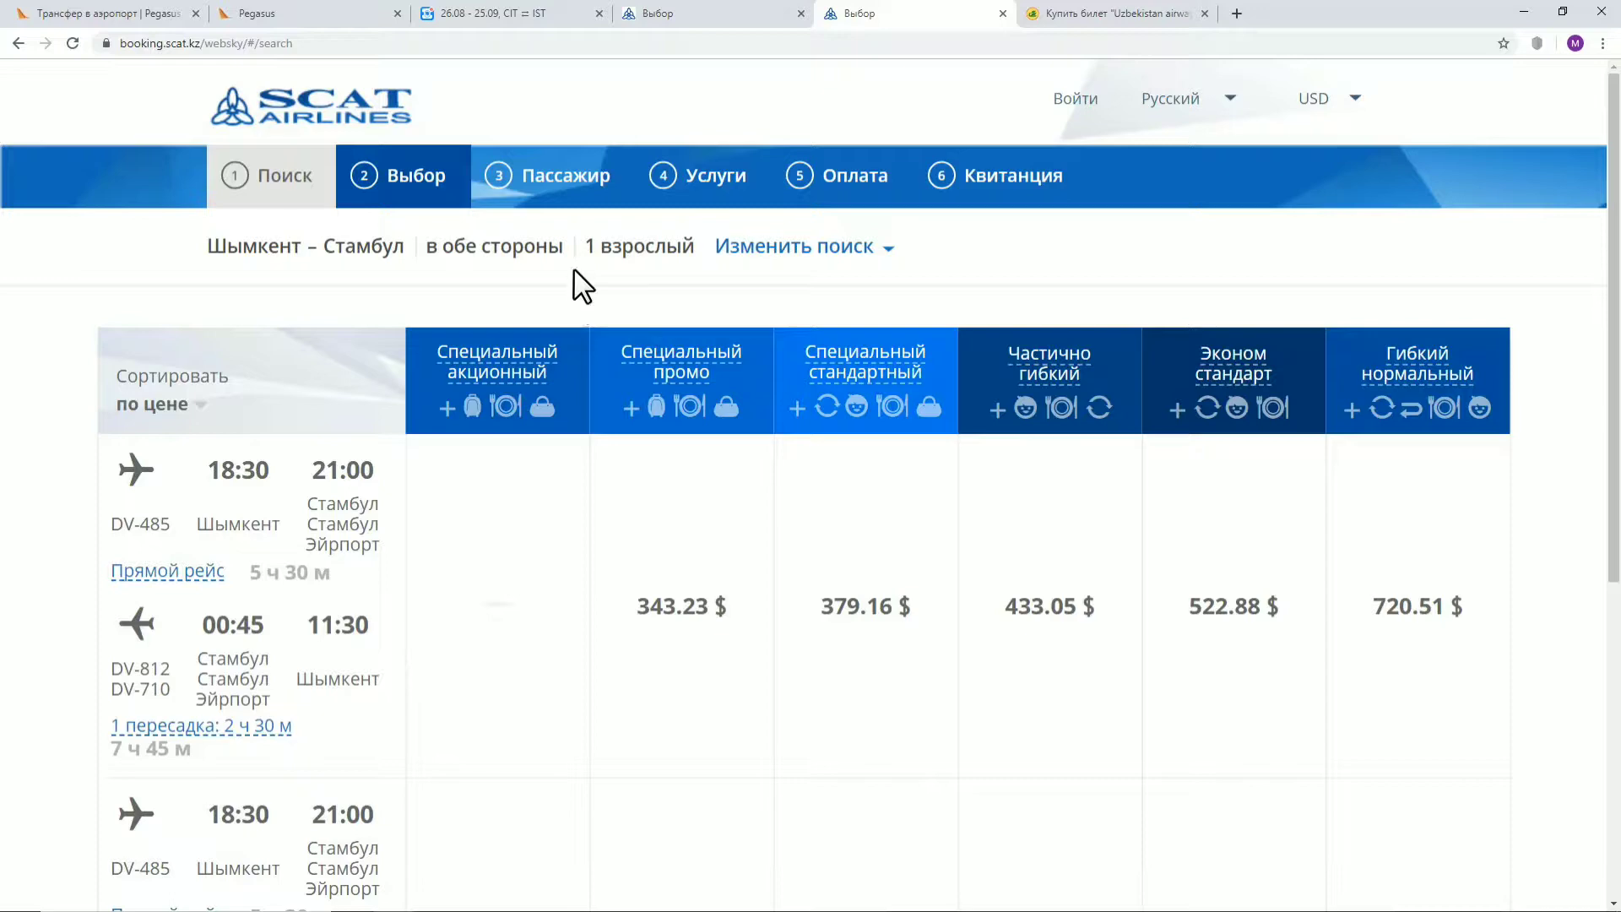
Compare with the Aviasales results, then search fares departing 27 August
click(473, 25)
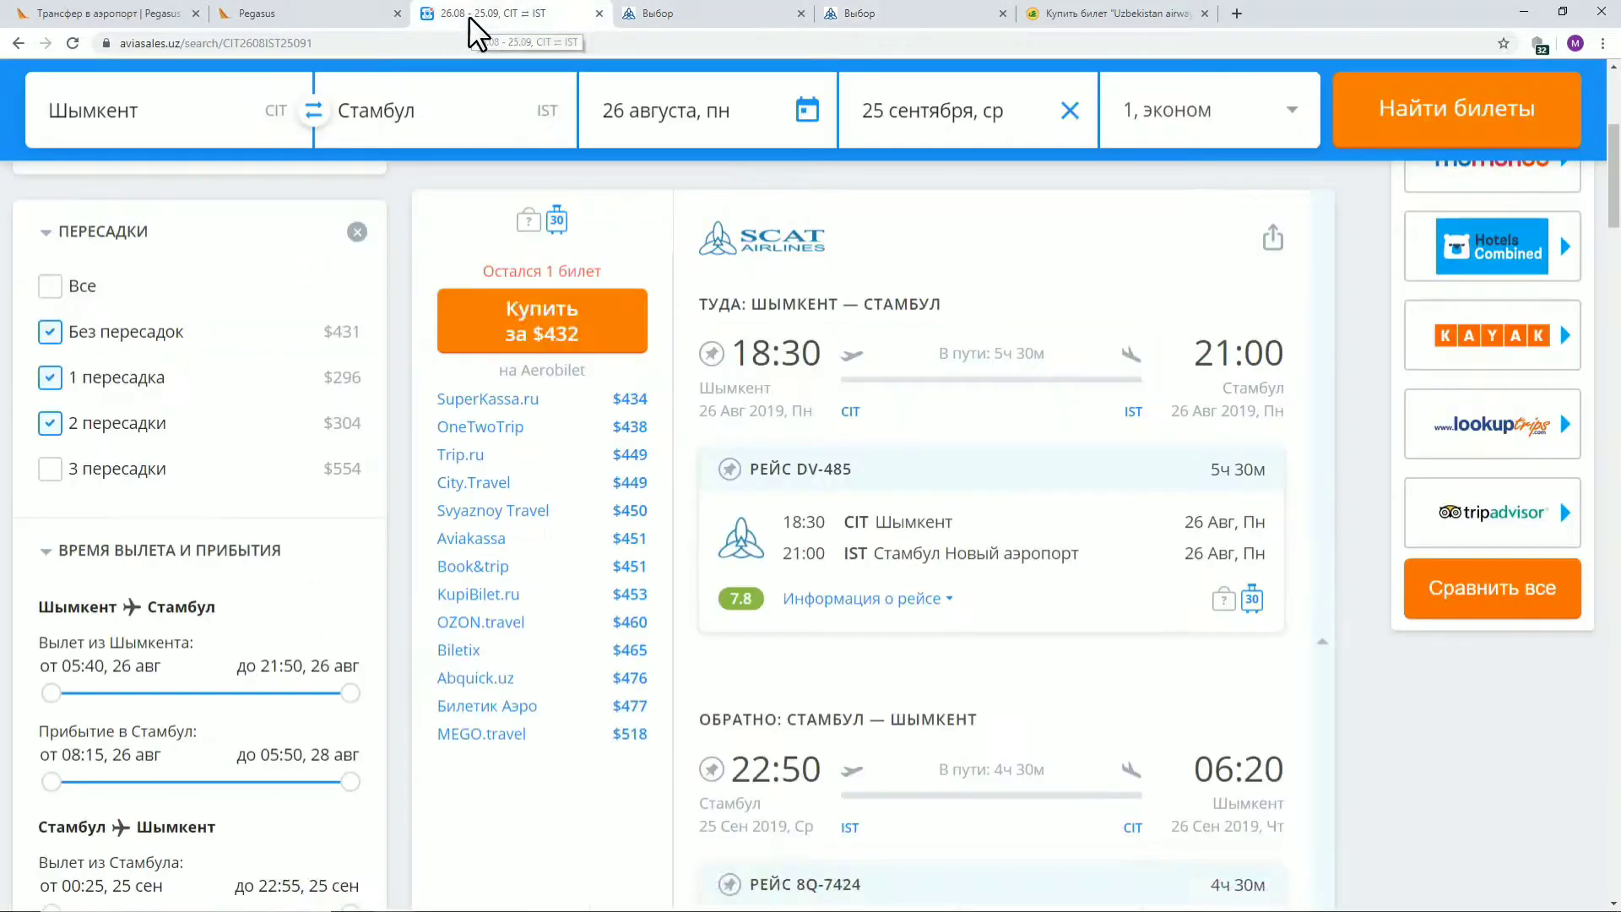
click(676, 15)
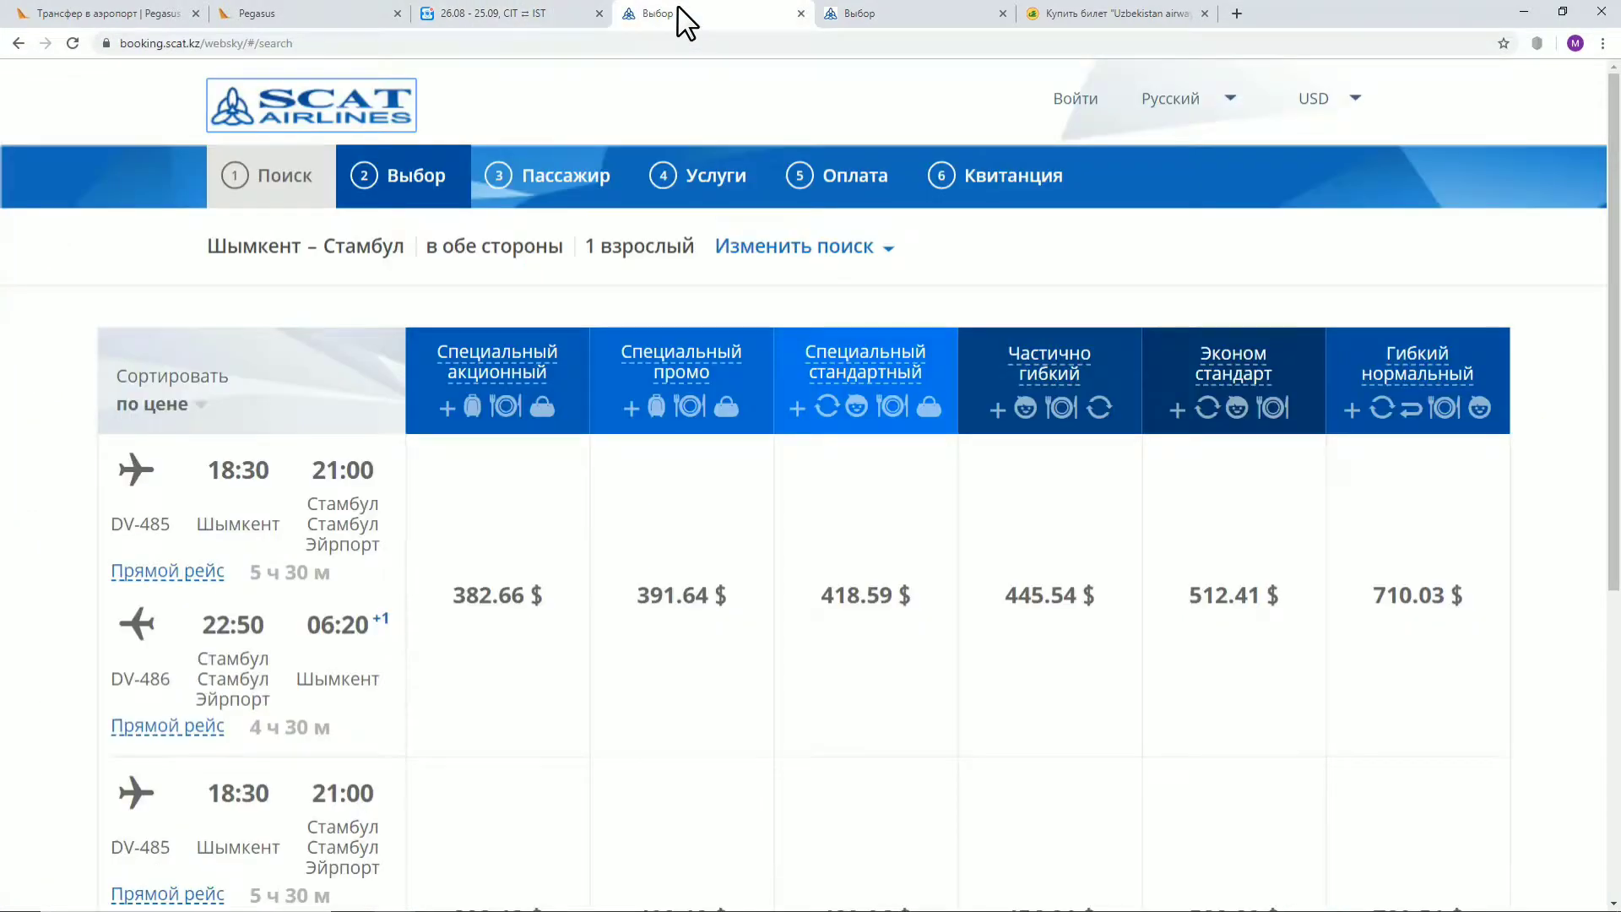
click(750, 249)
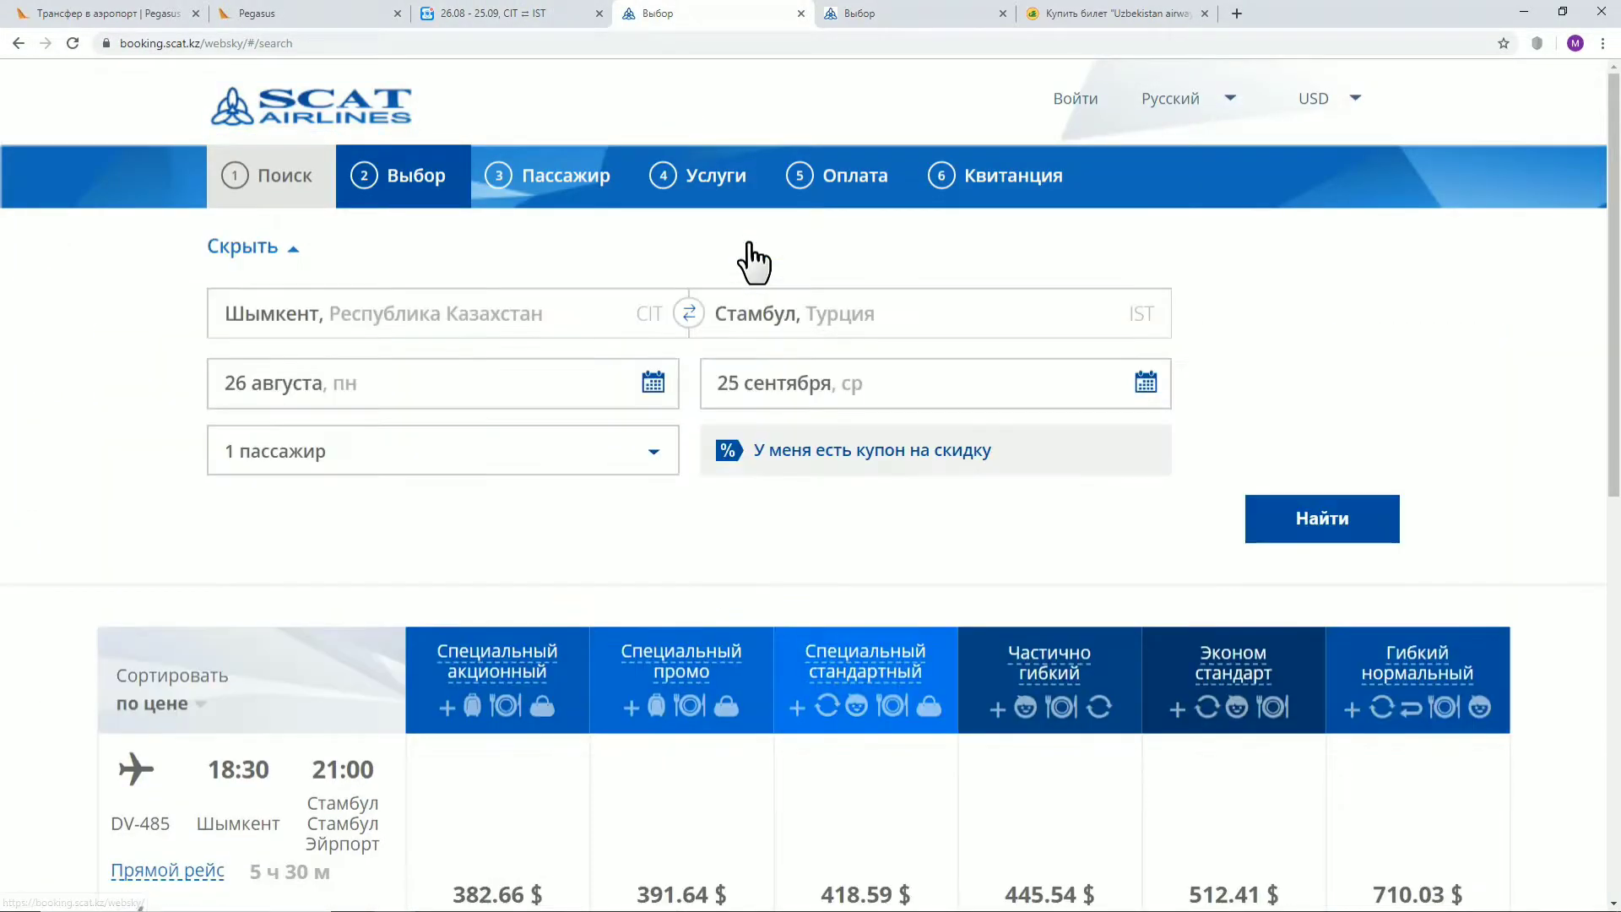
click(651, 384)
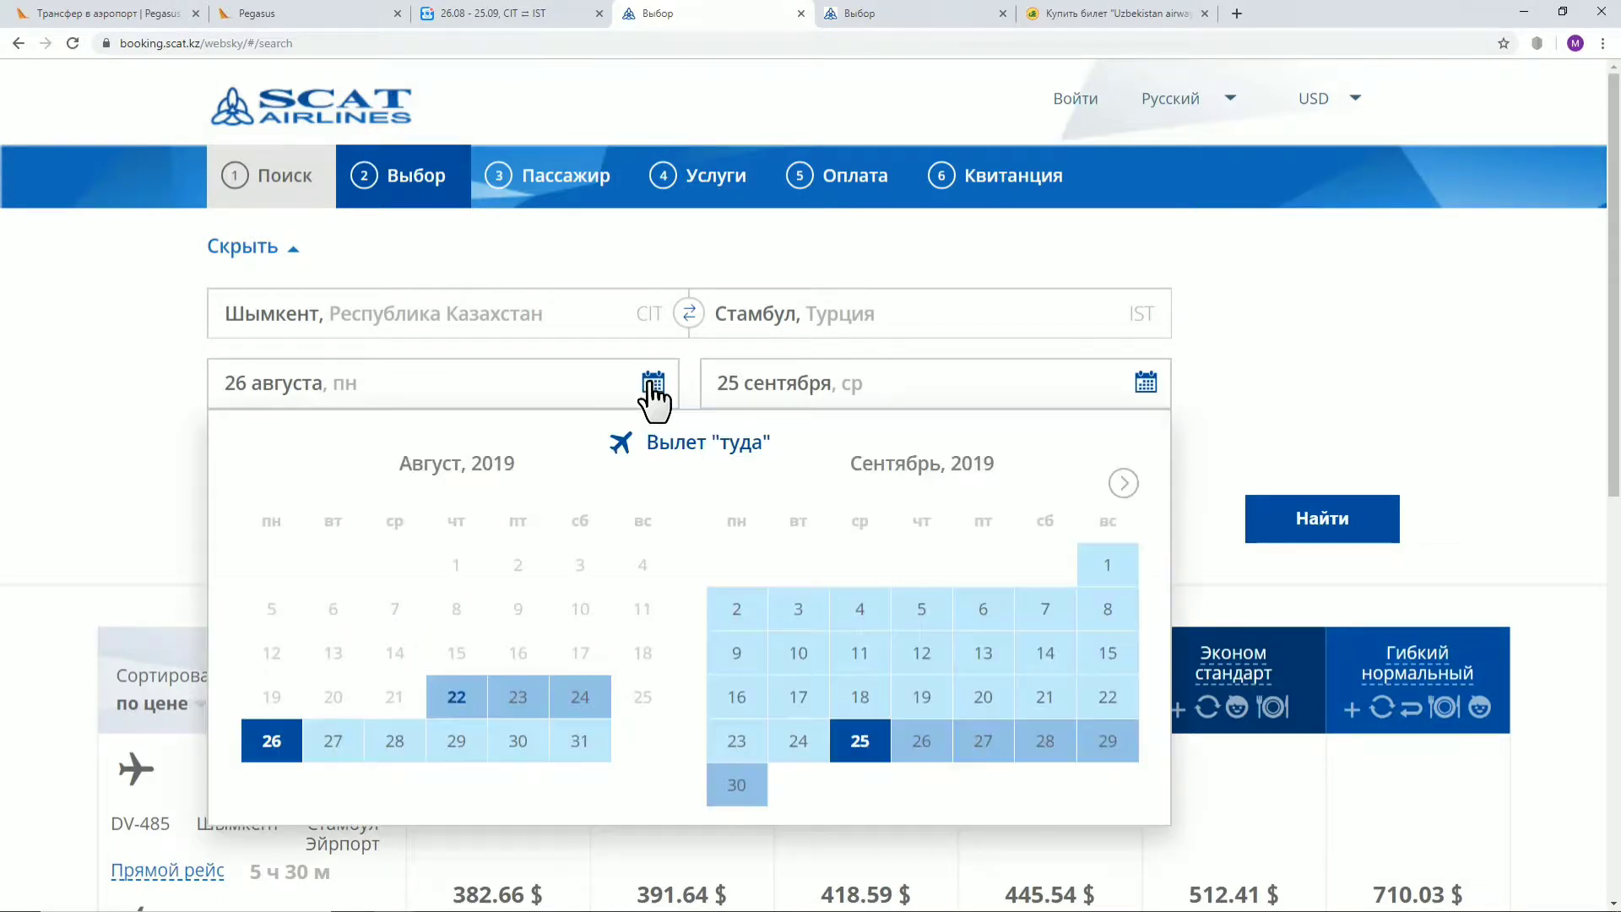
click(331, 754)
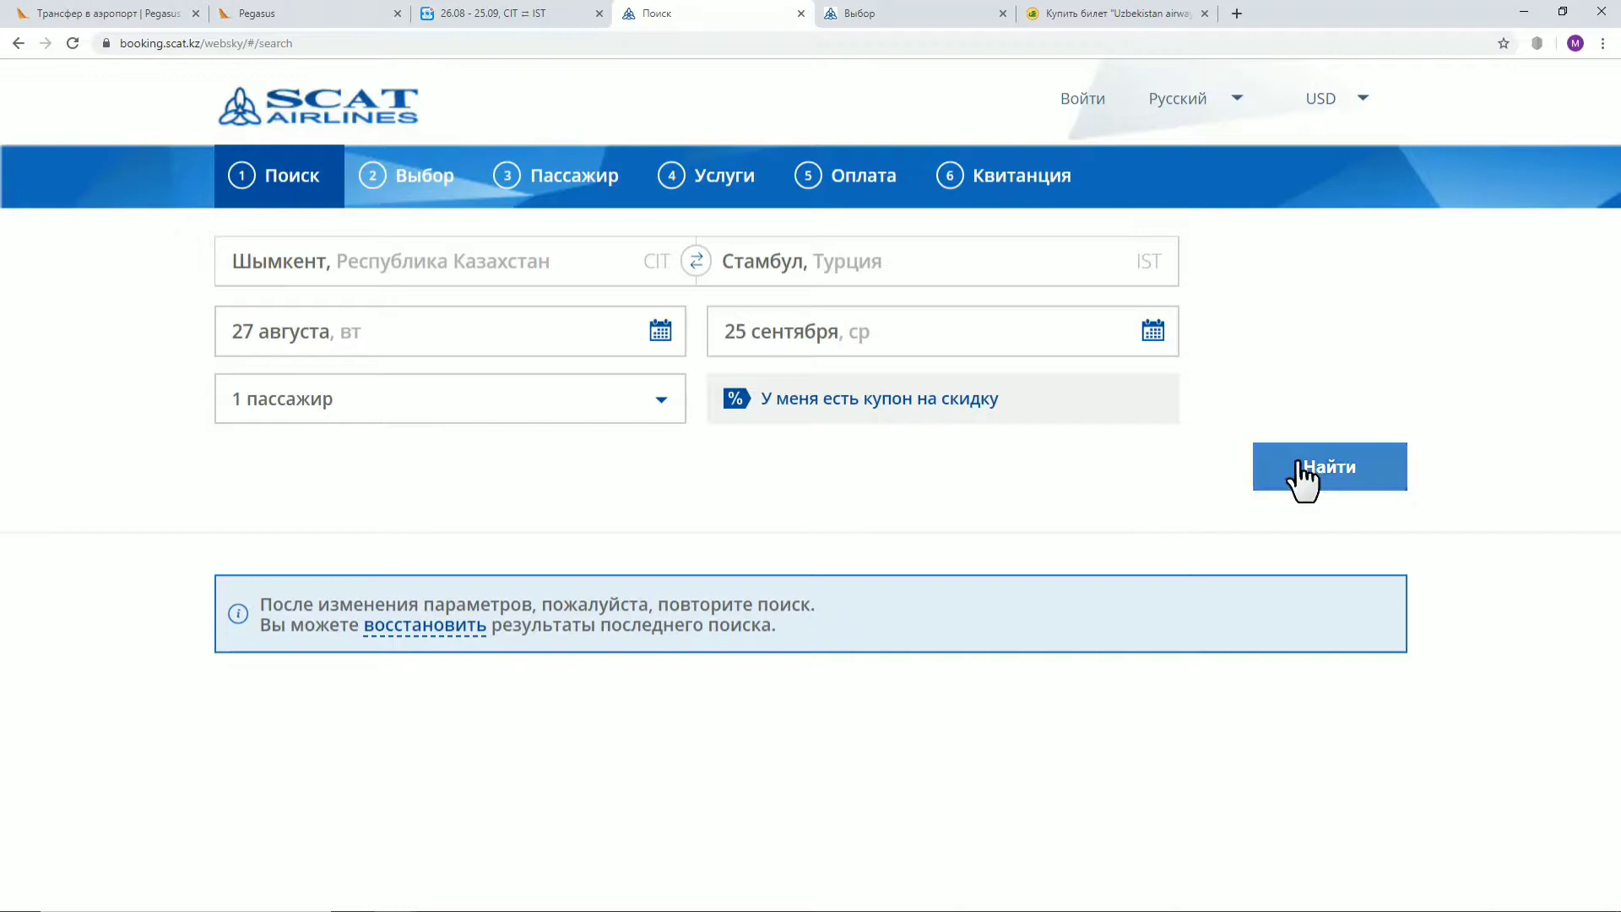
click(1298, 466)
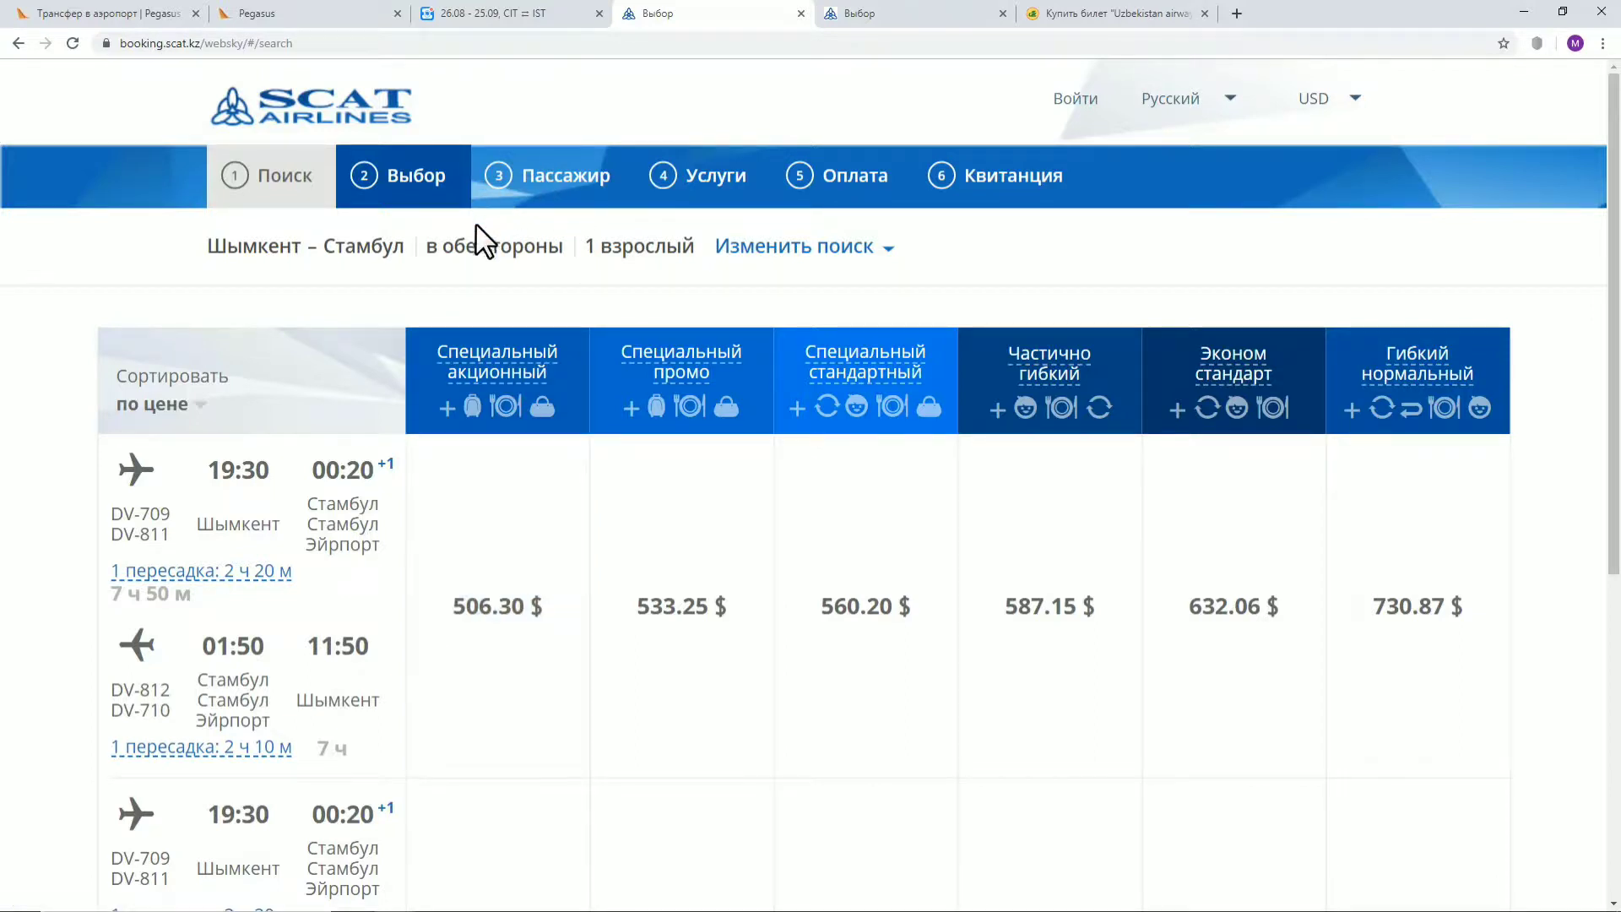
Search fares again with departures on 28 August and then 29 August
click(836, 250)
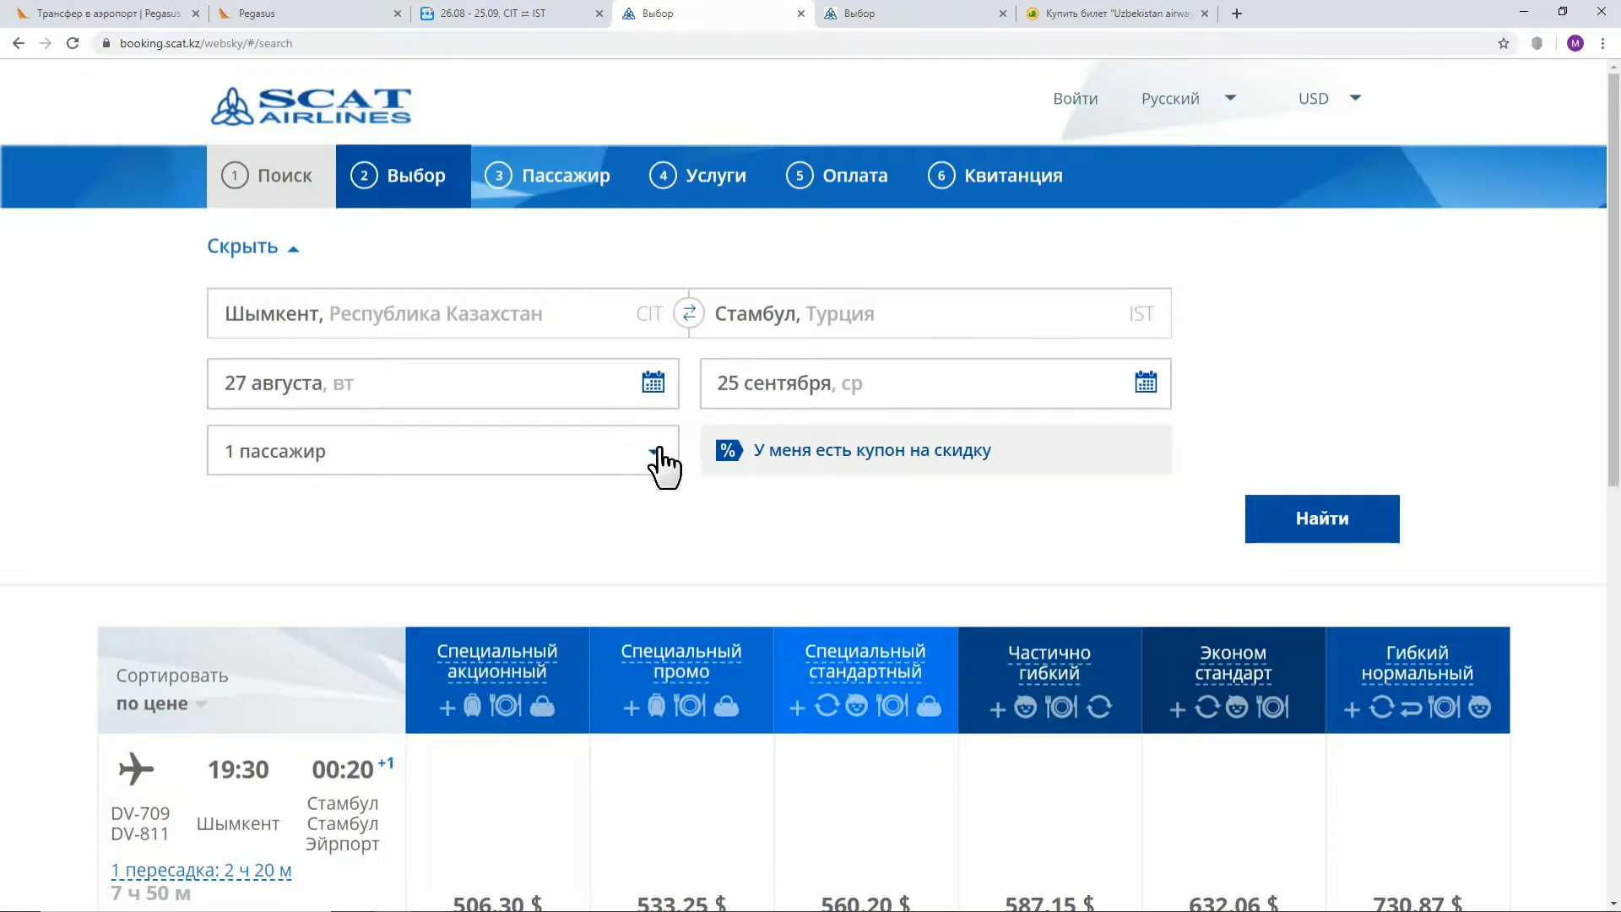
click(655, 393)
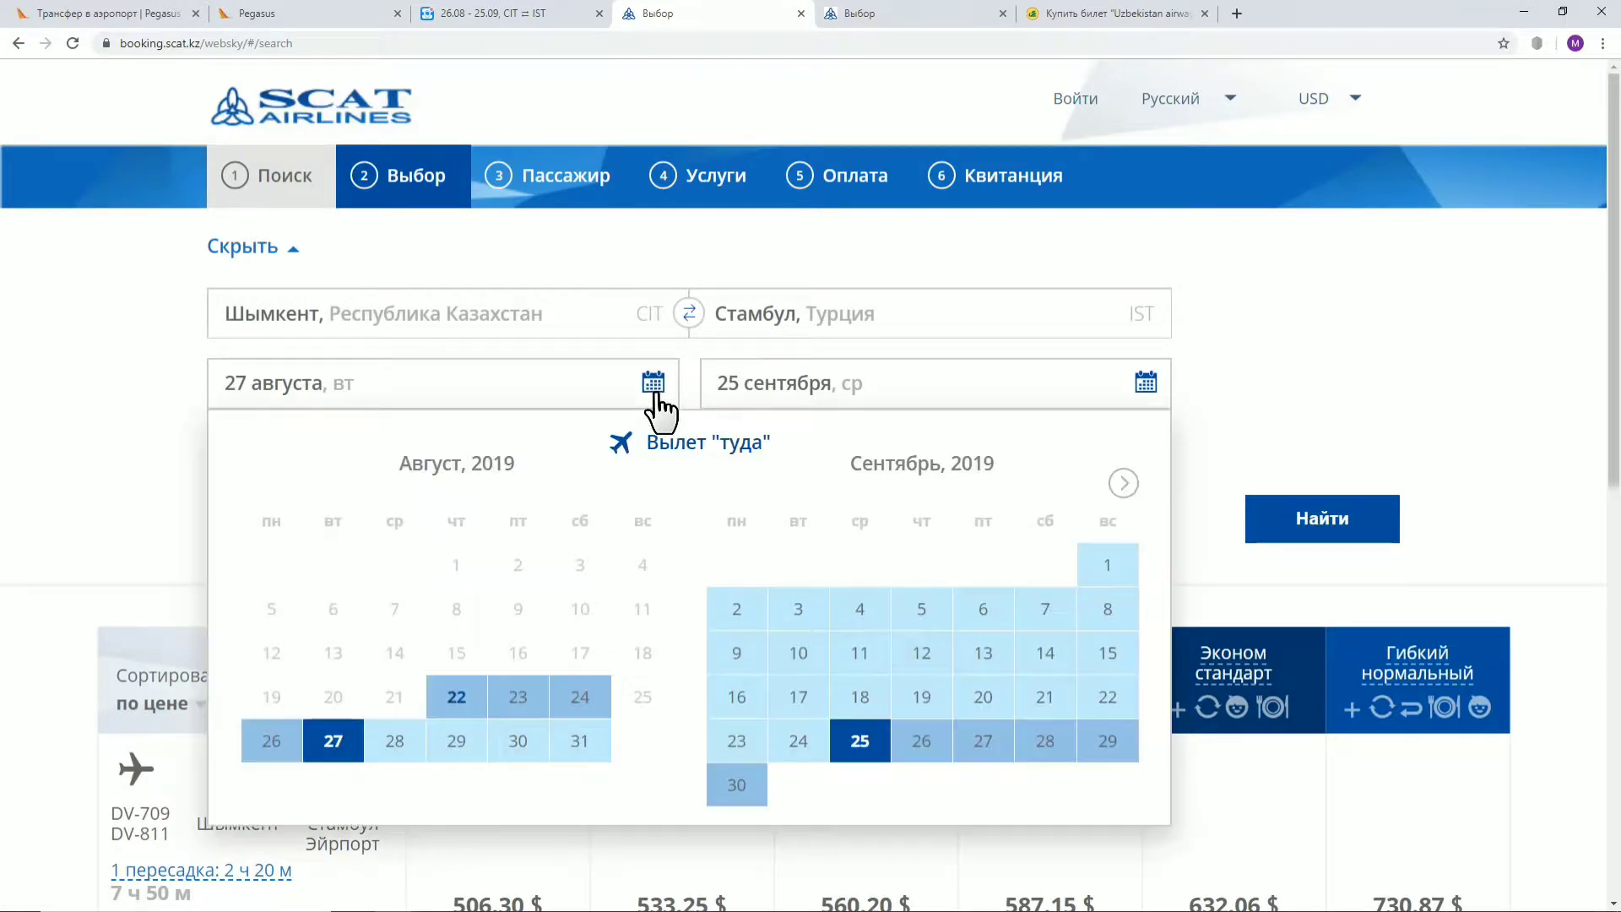
click(394, 740)
click(1319, 486)
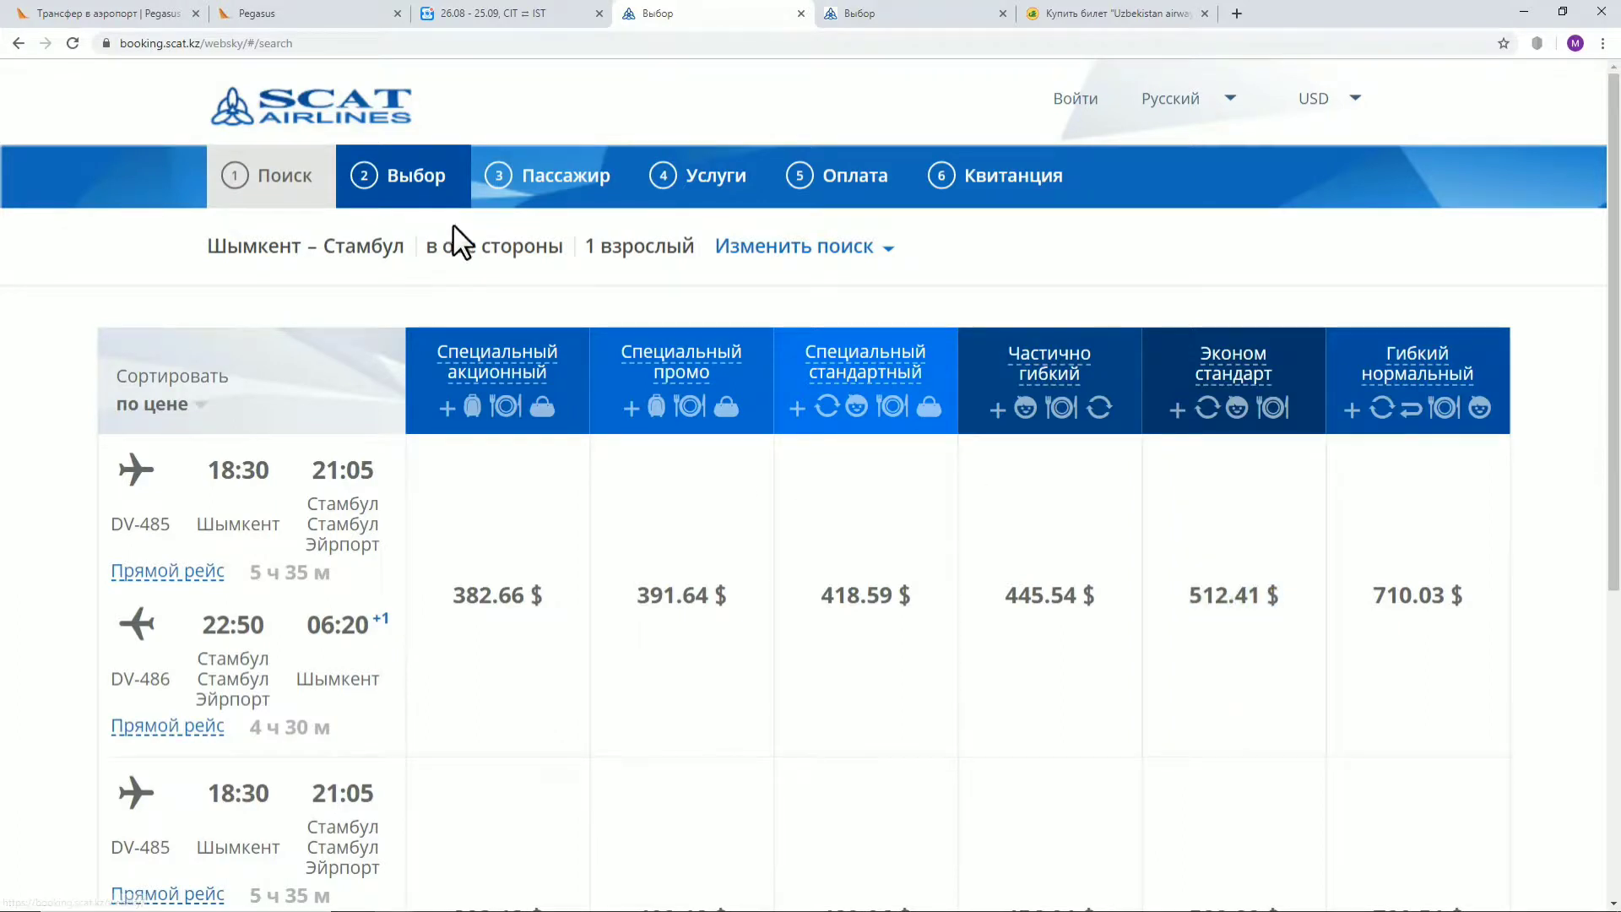
click(793, 246)
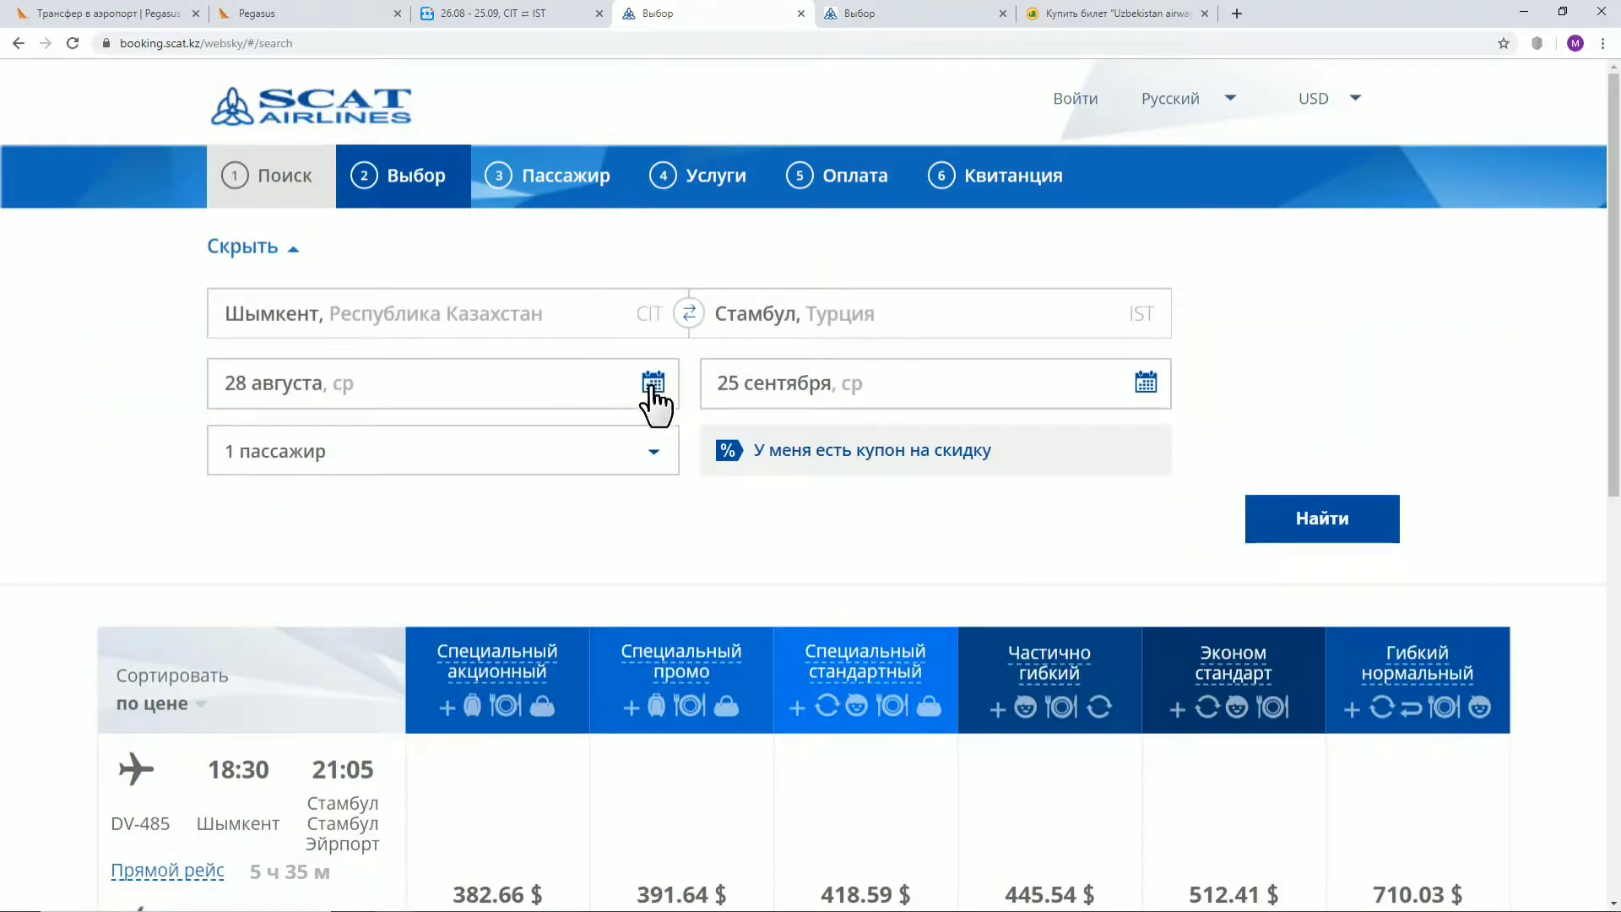
click(652, 384)
click(454, 740)
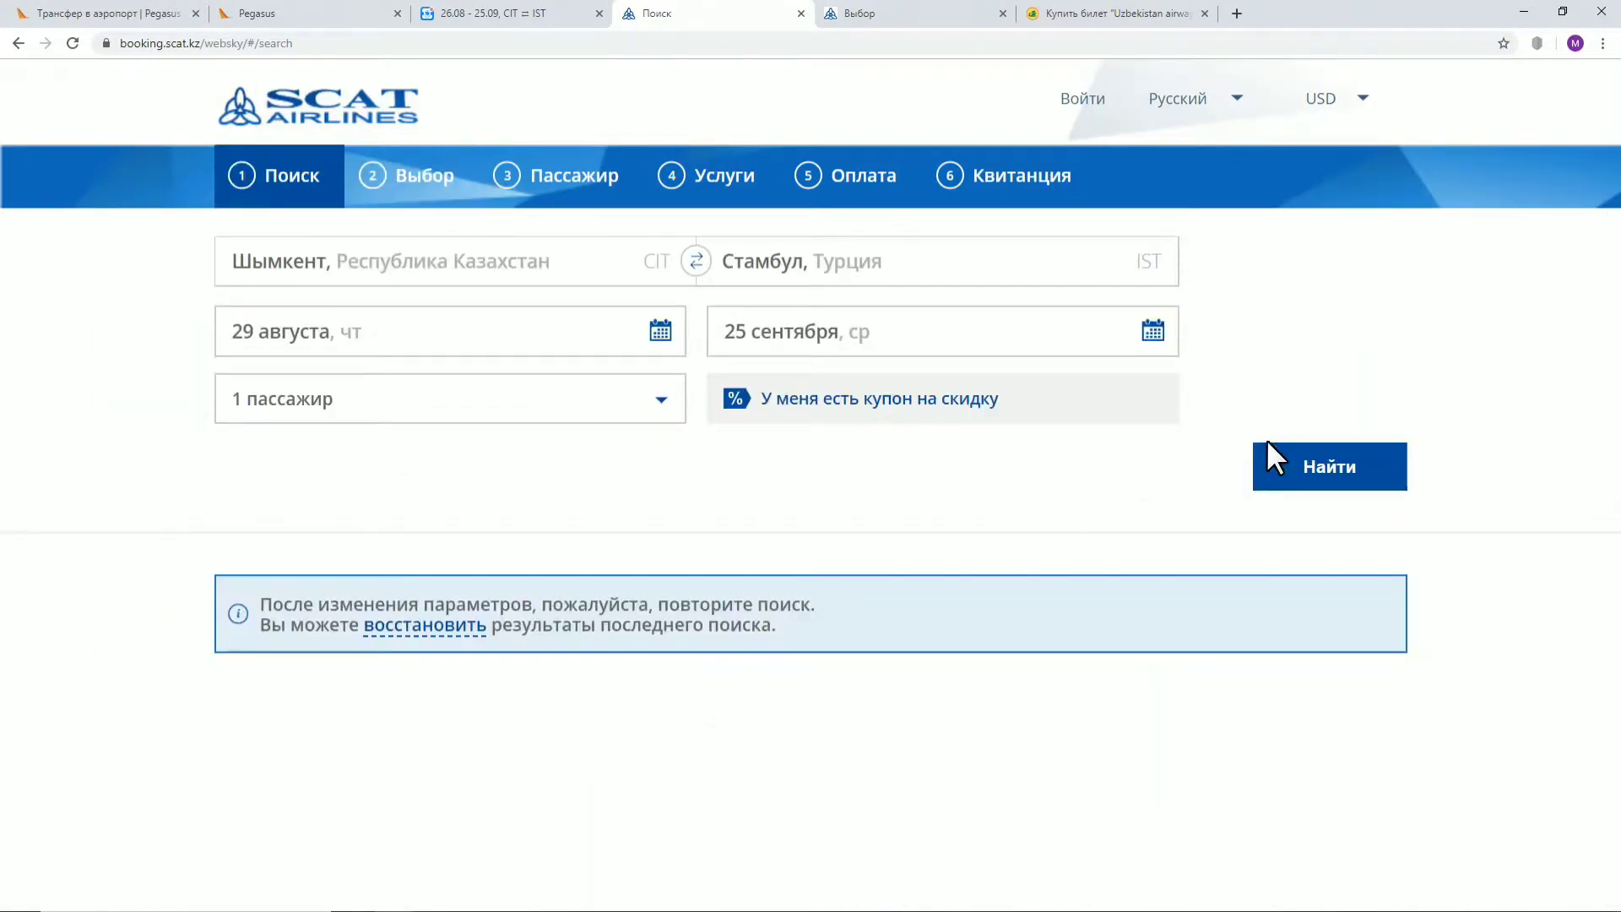
click(1311, 466)
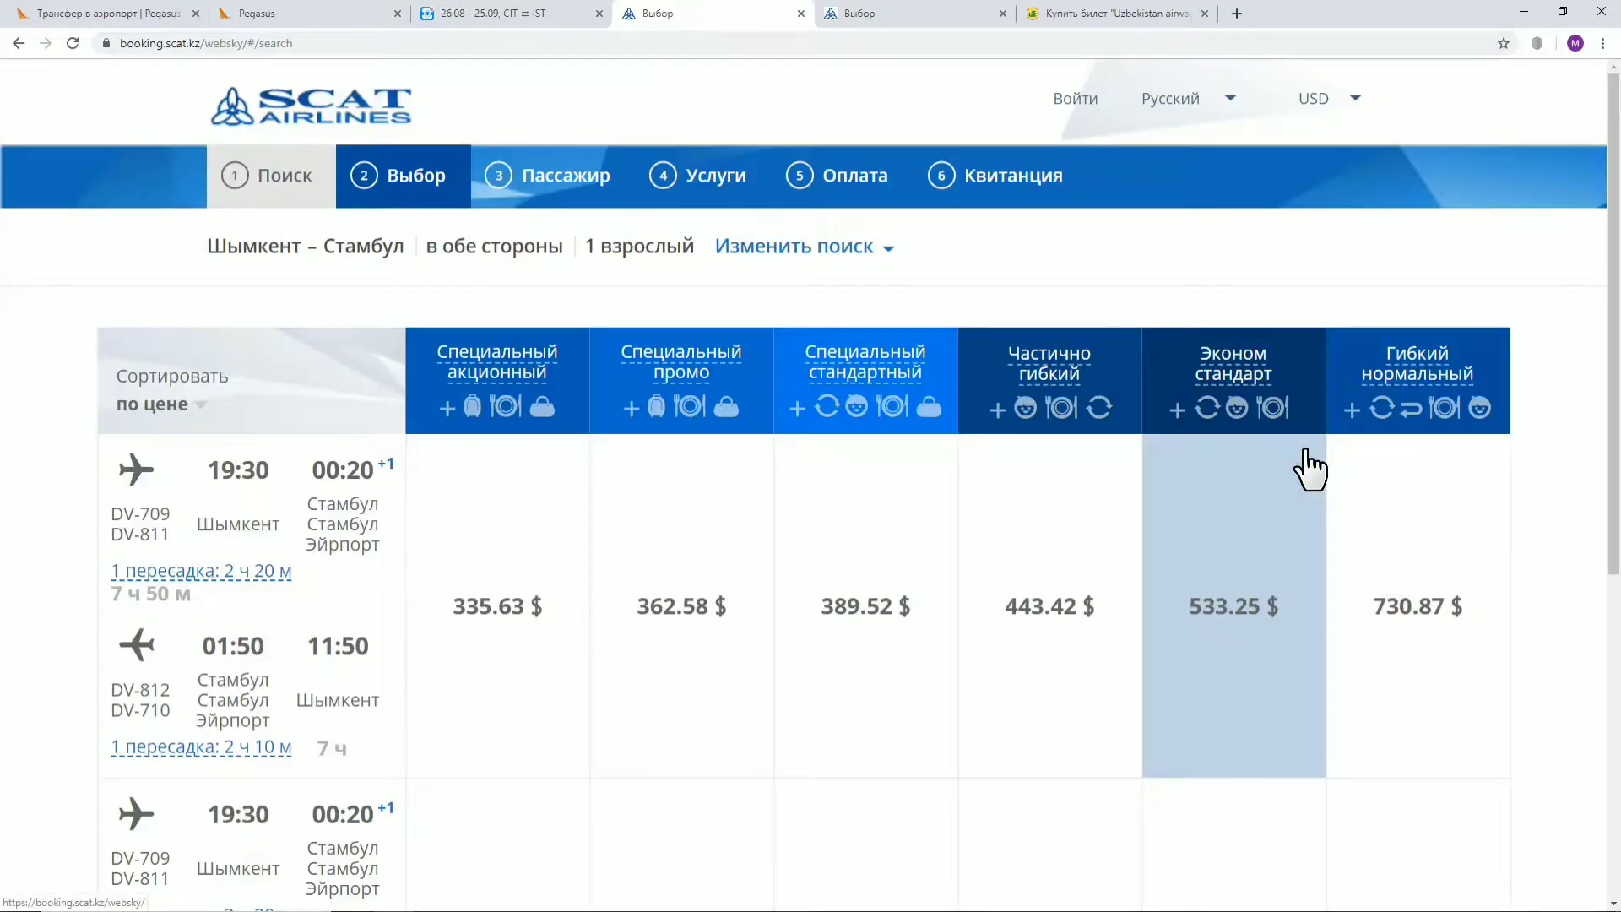
click(419, 645)
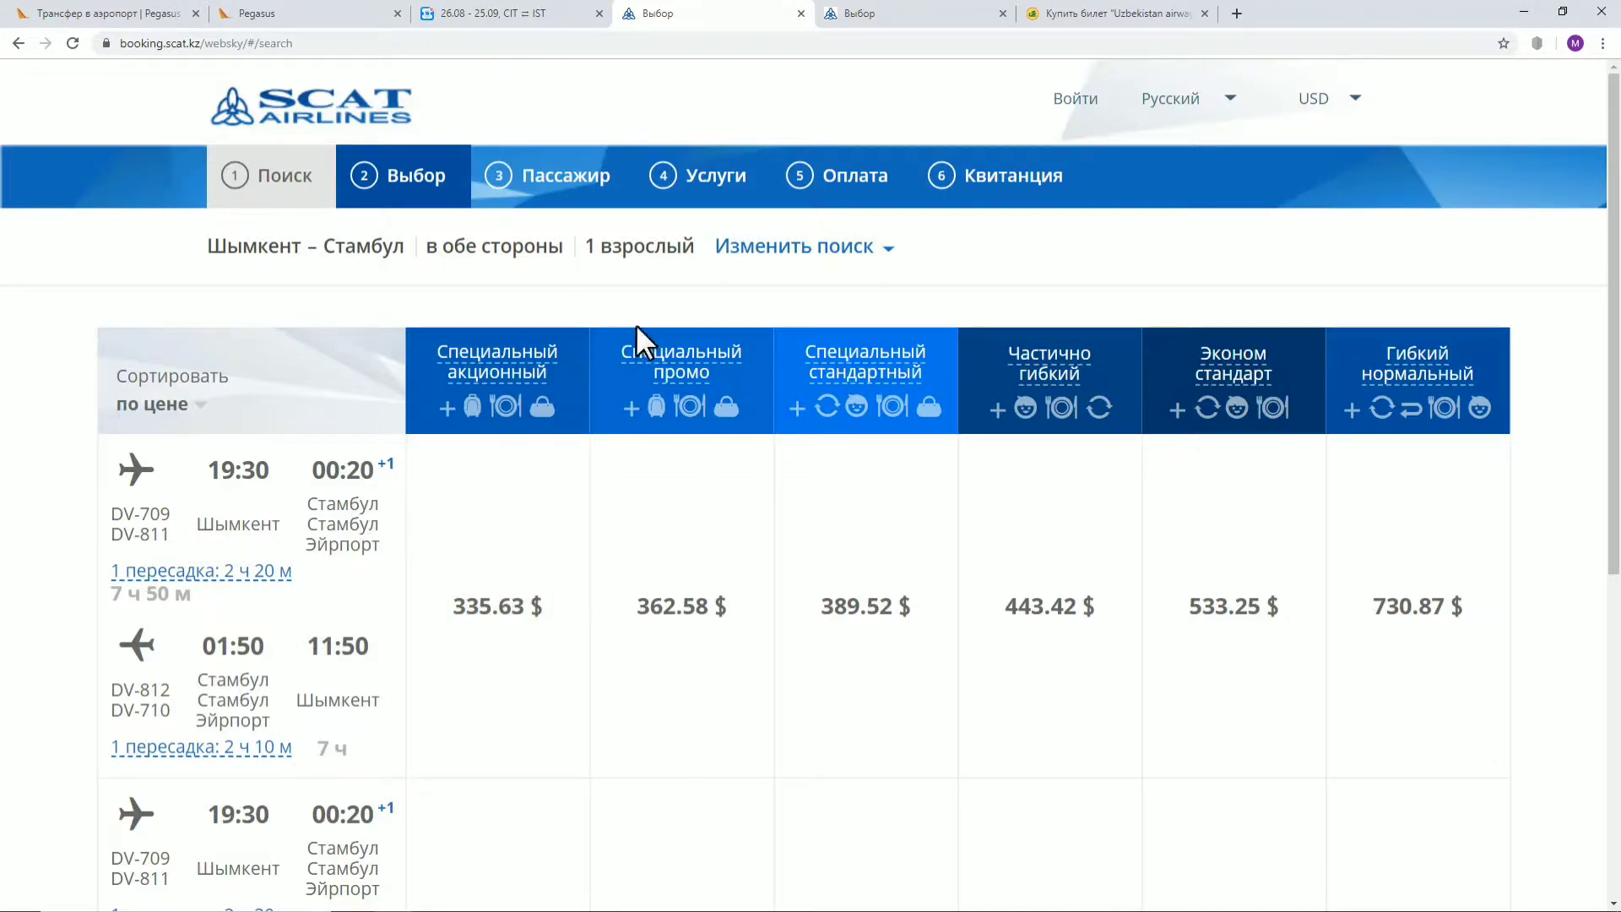
Check the Aviasales prices, then return to the 21 October–25 December SCAT fare results
click(542, 15)
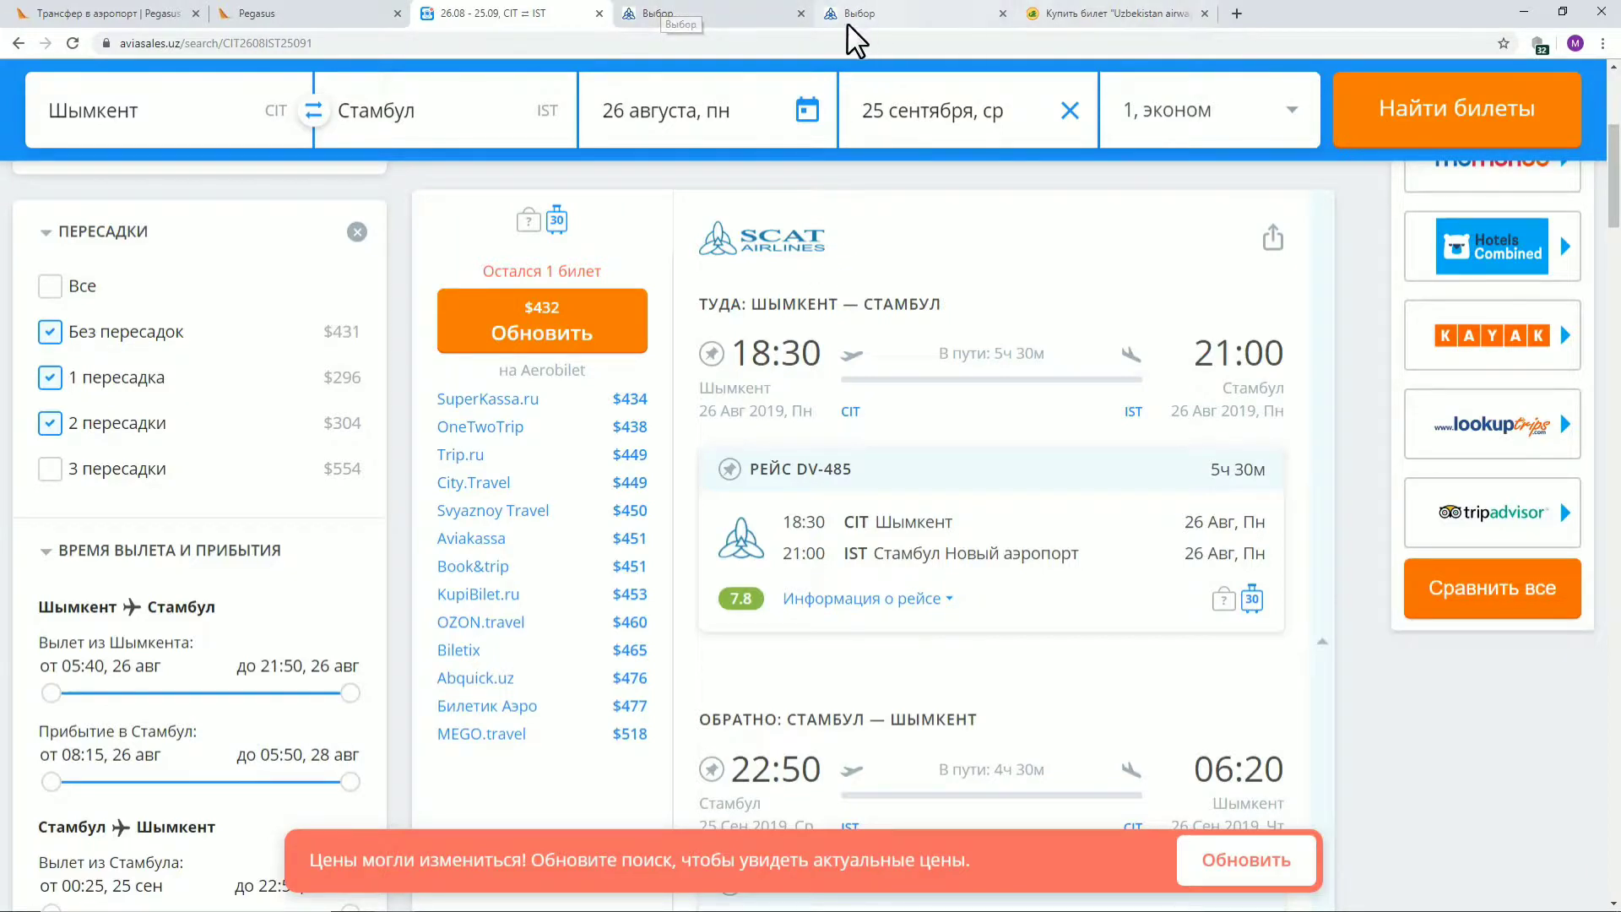
click(718, 17)
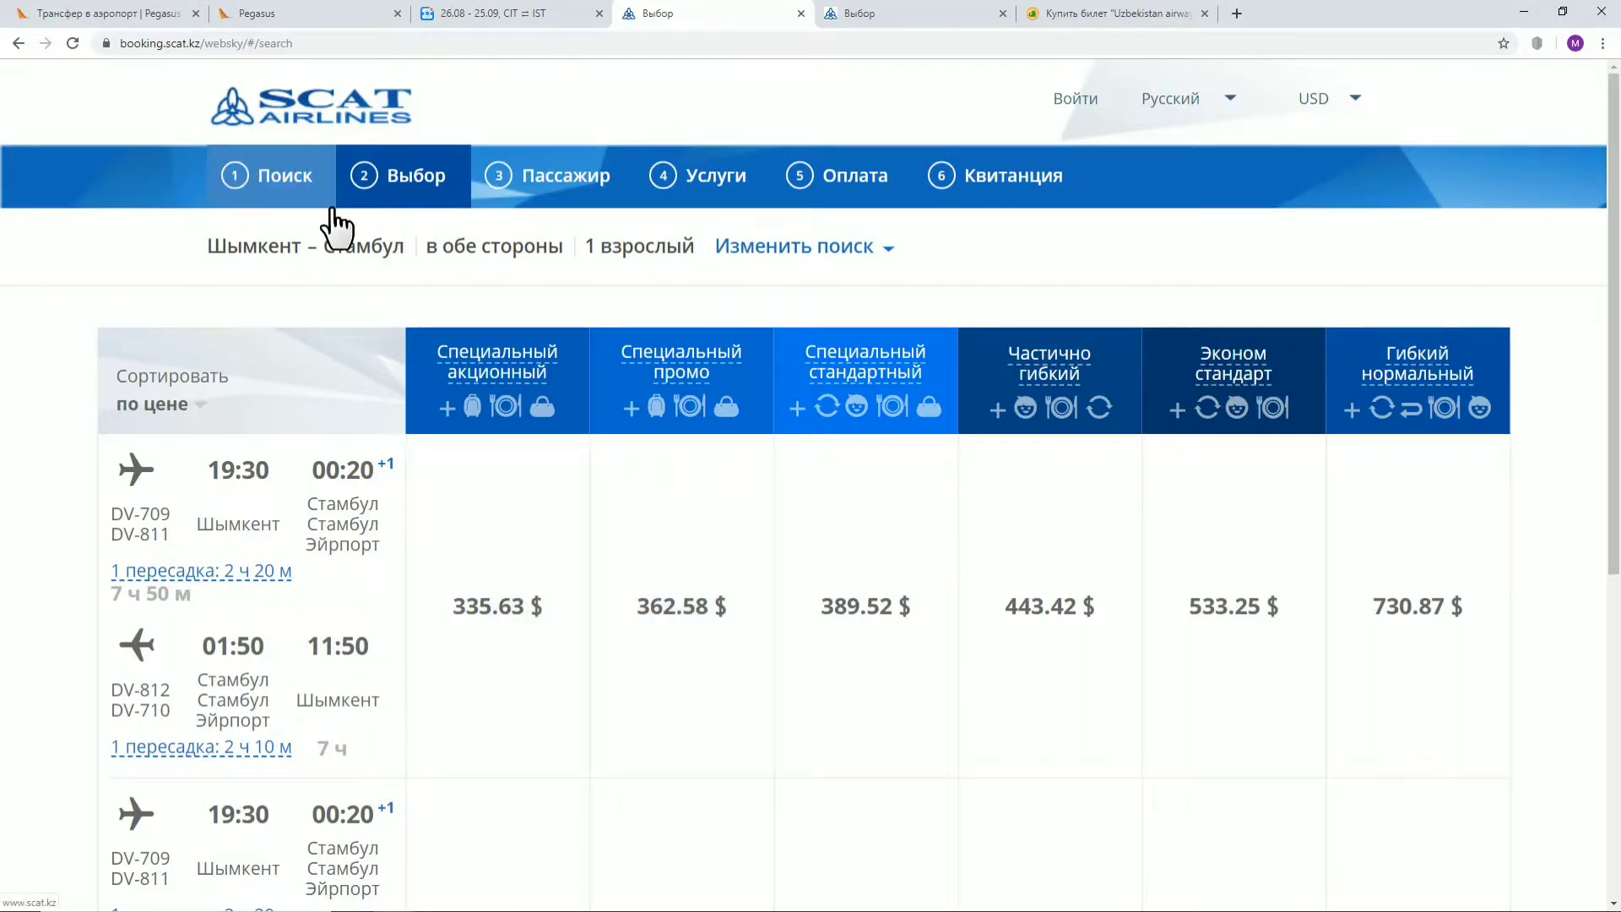
click(368, 116)
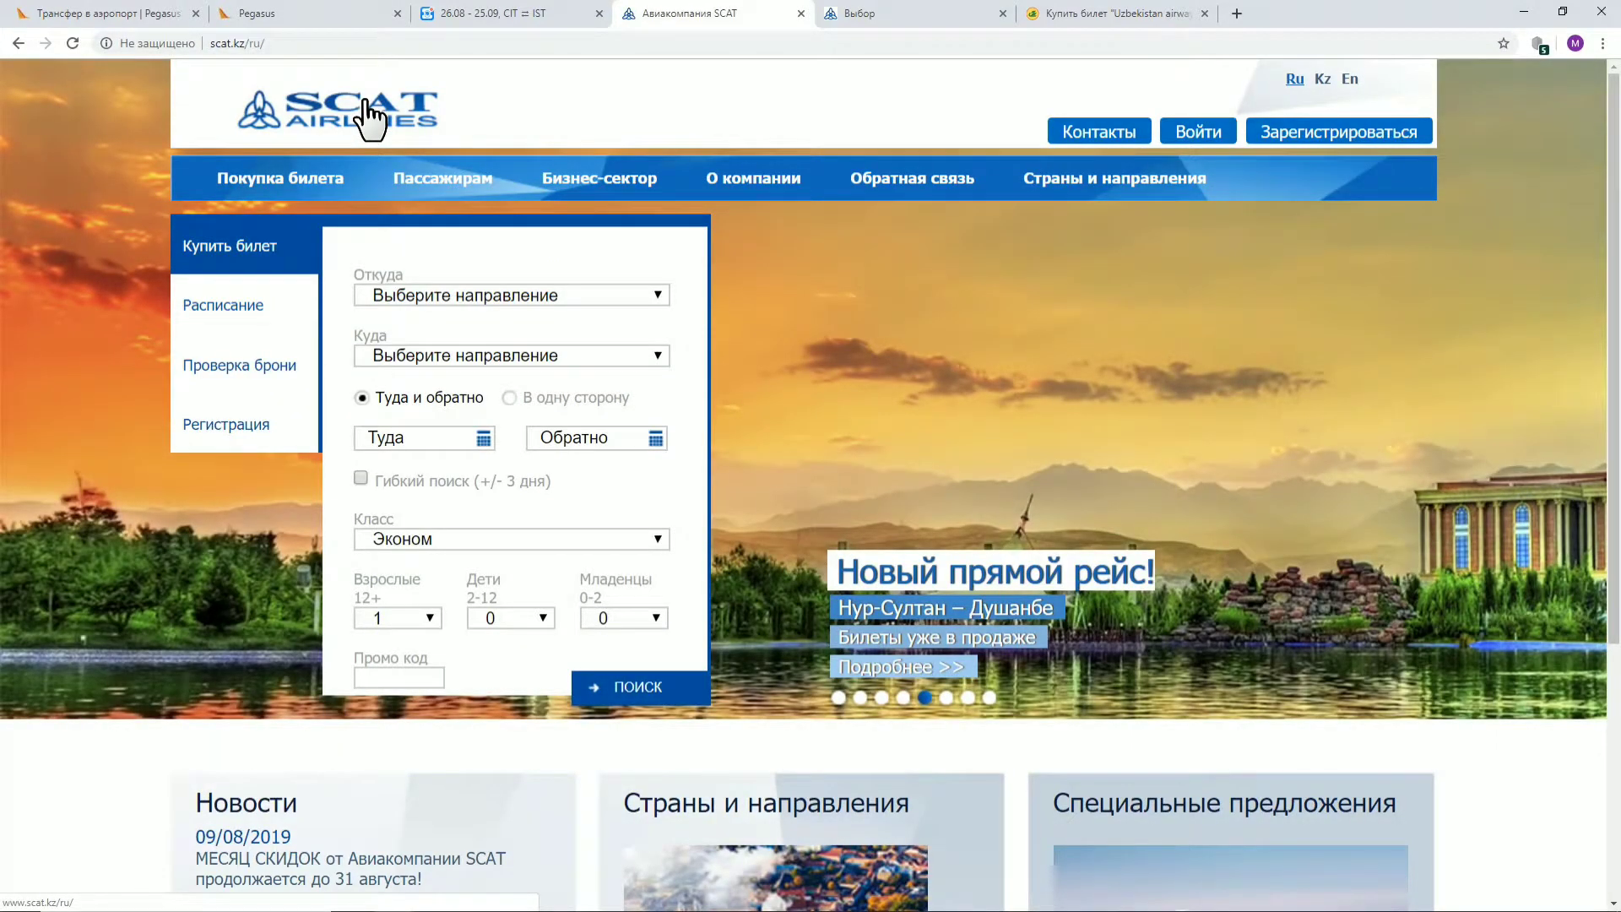
click(867, 12)
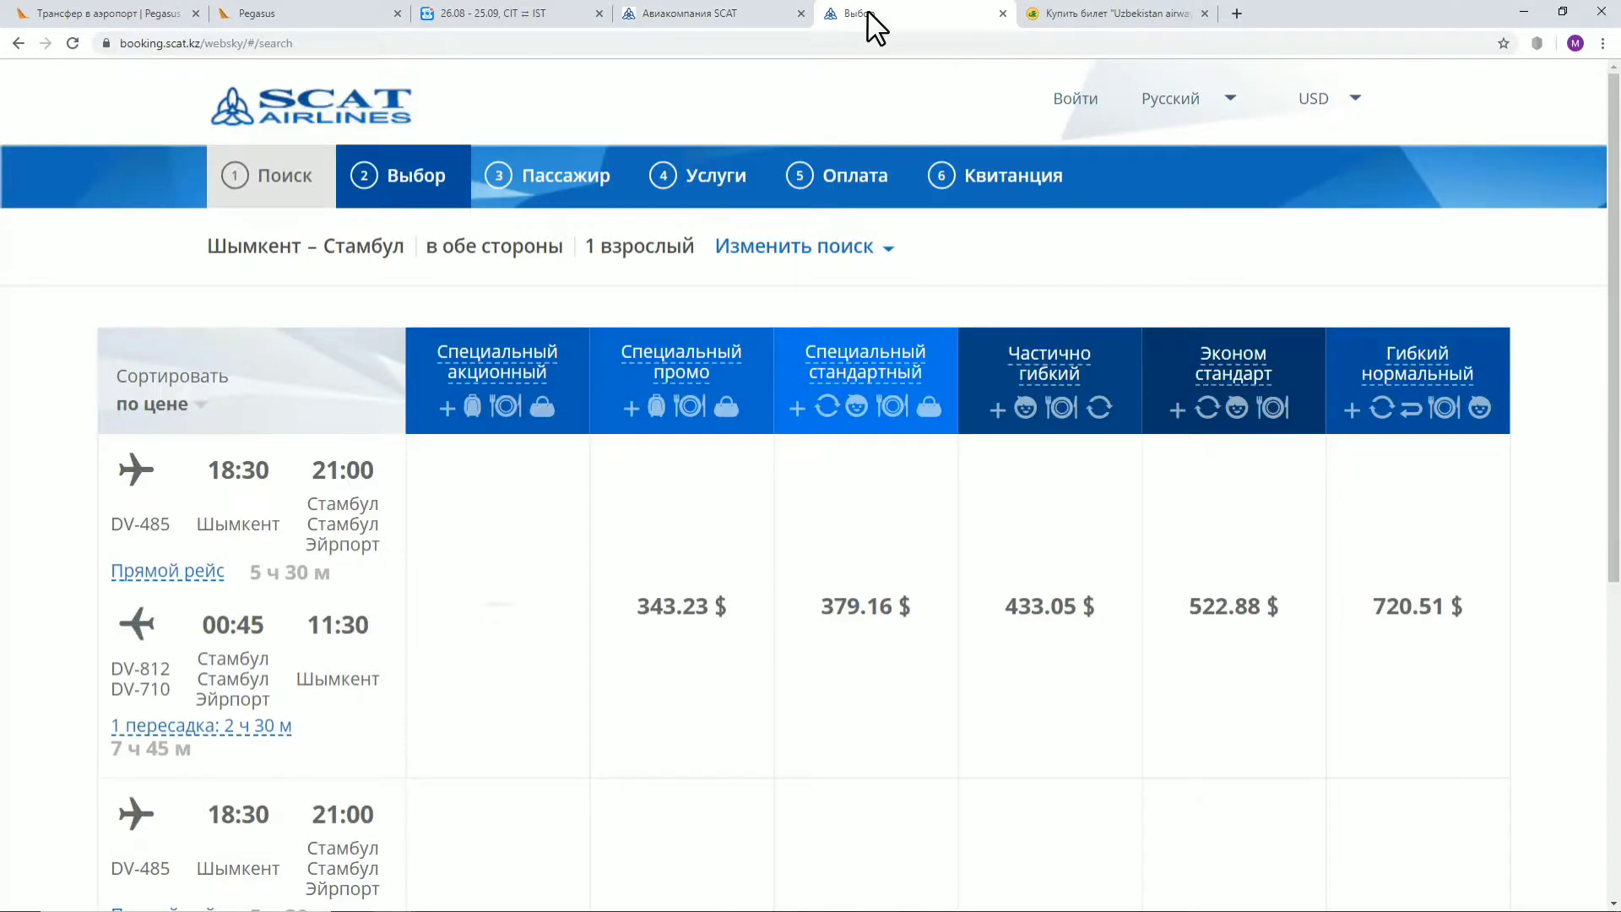
scroll(872, 304, down, 2)
scroll(908, 282, up, 2)
scroll(933, 387, down, 3)
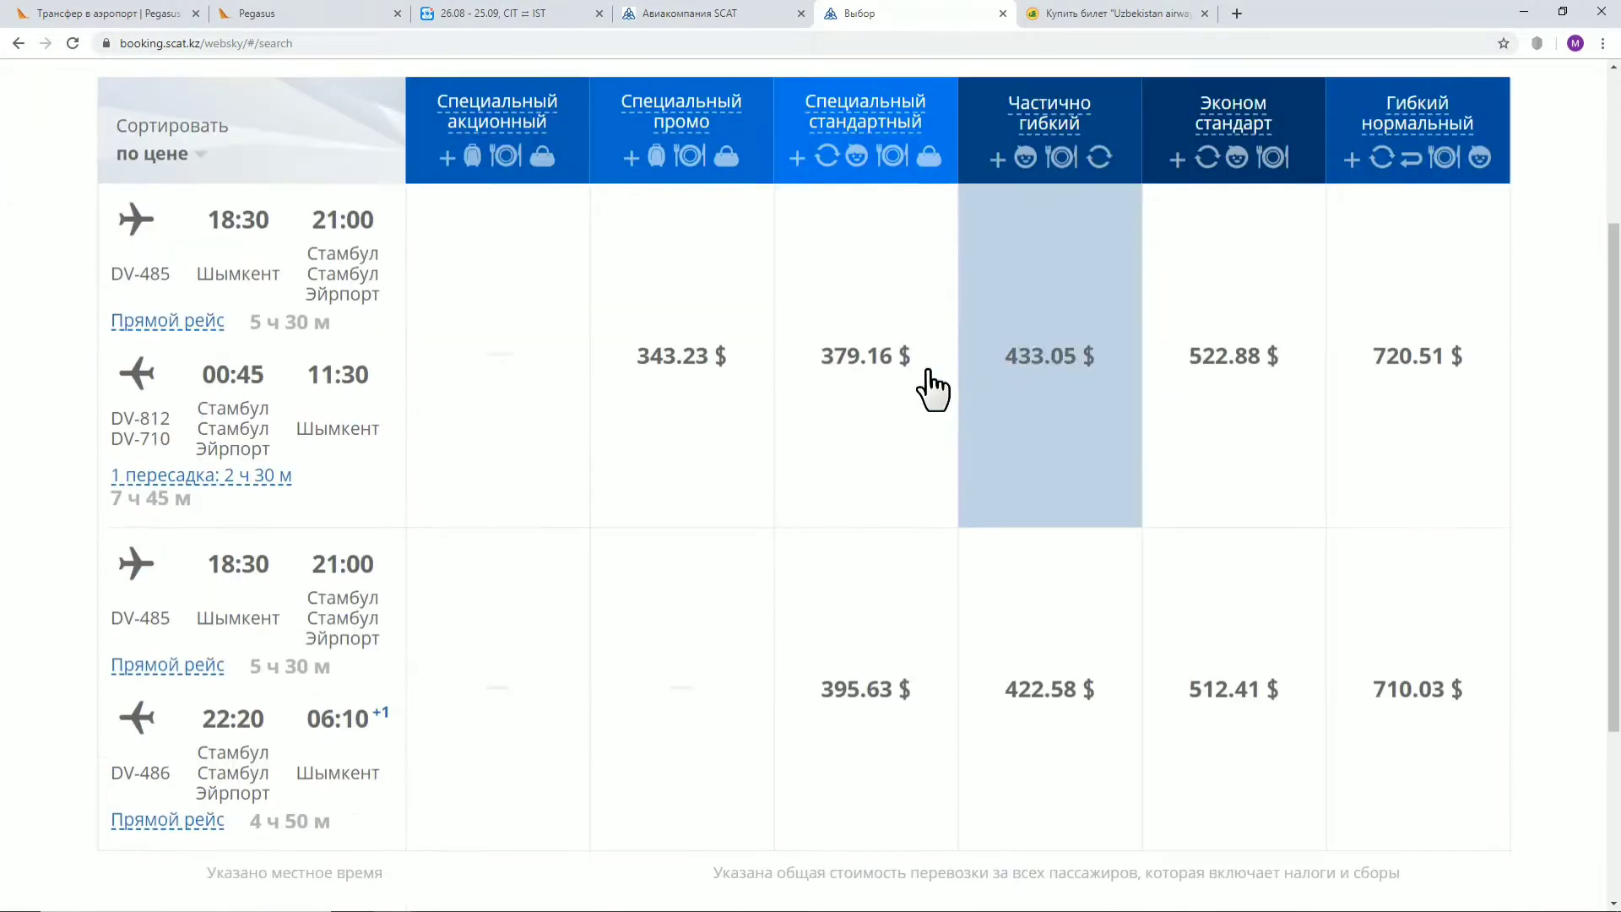
Select the 343.23 $ Специальный промо fare and continue to passenger details
click(680, 372)
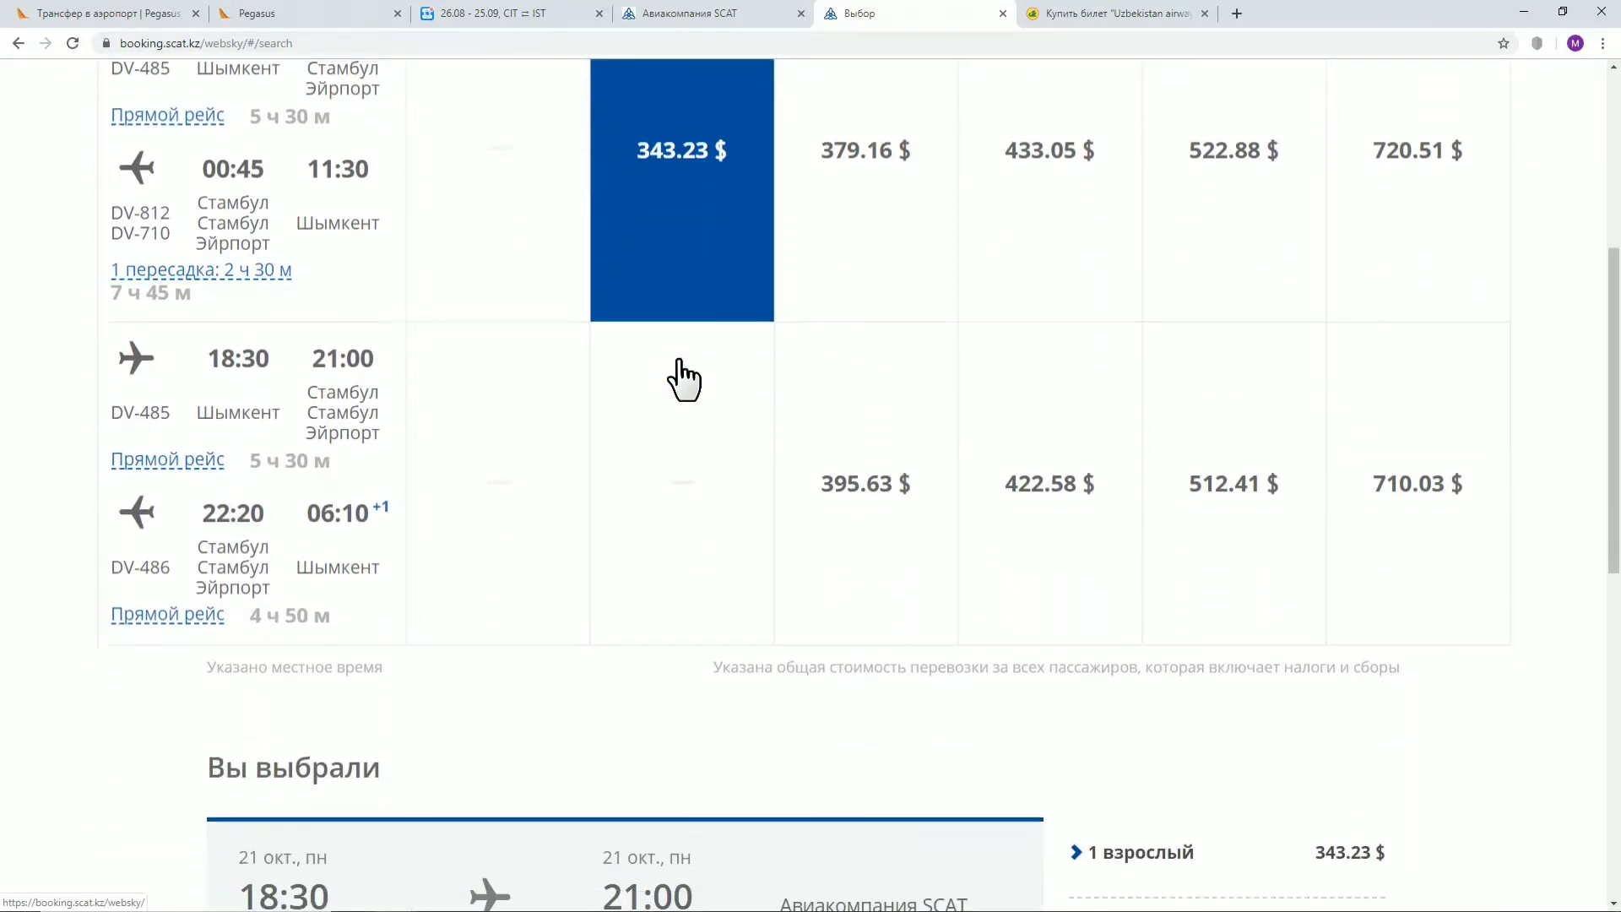
scroll(682, 375, down, 4)
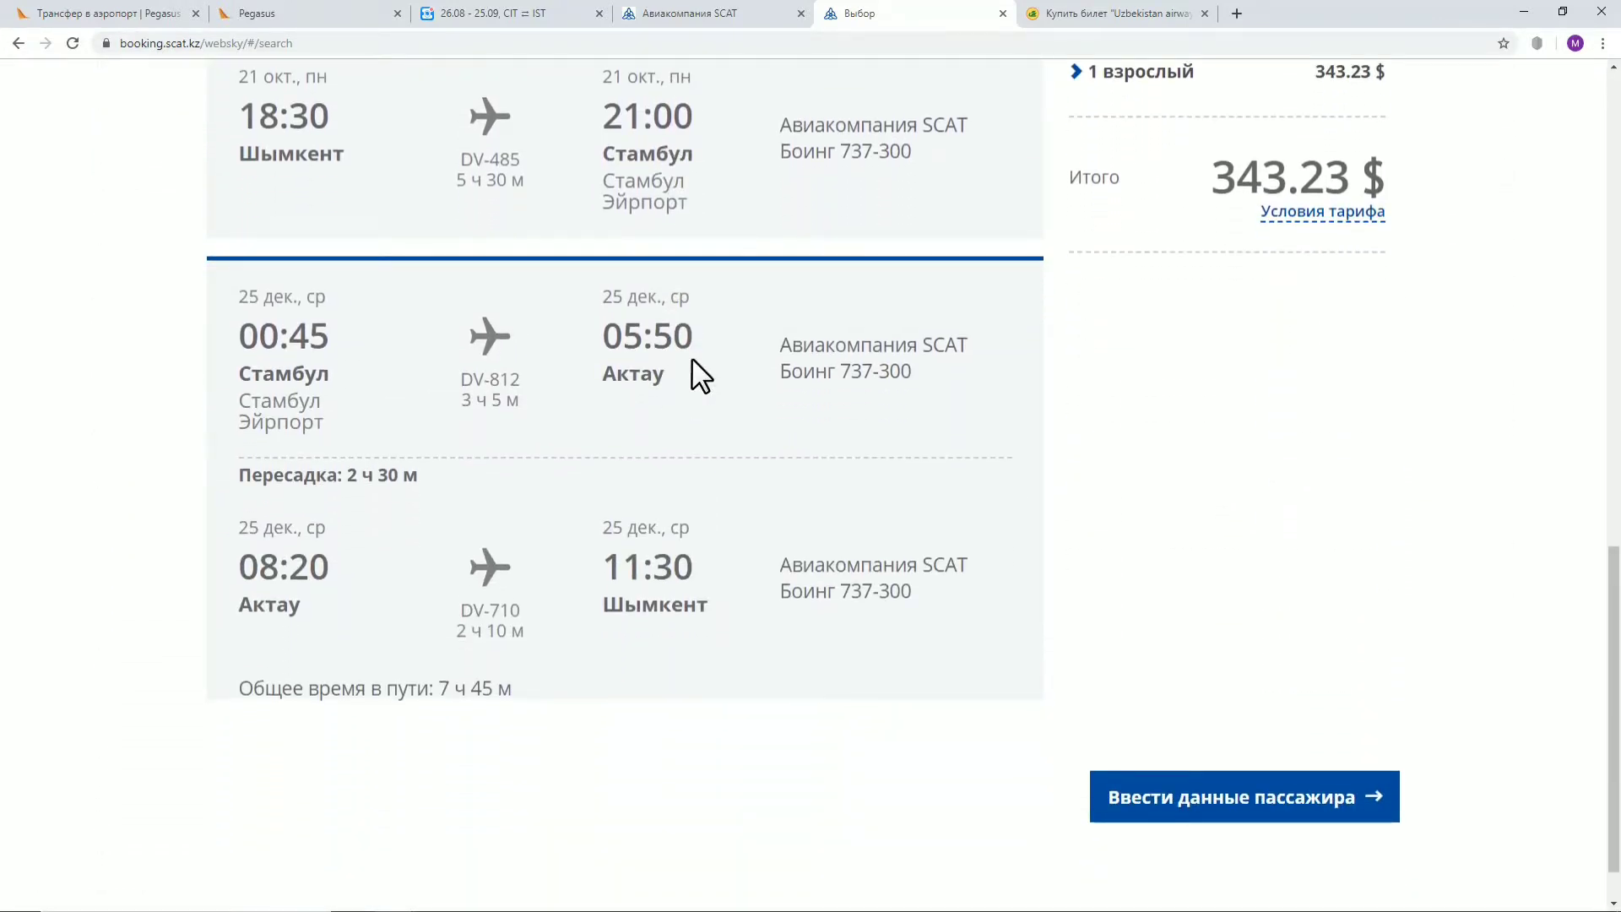
click(1236, 815)
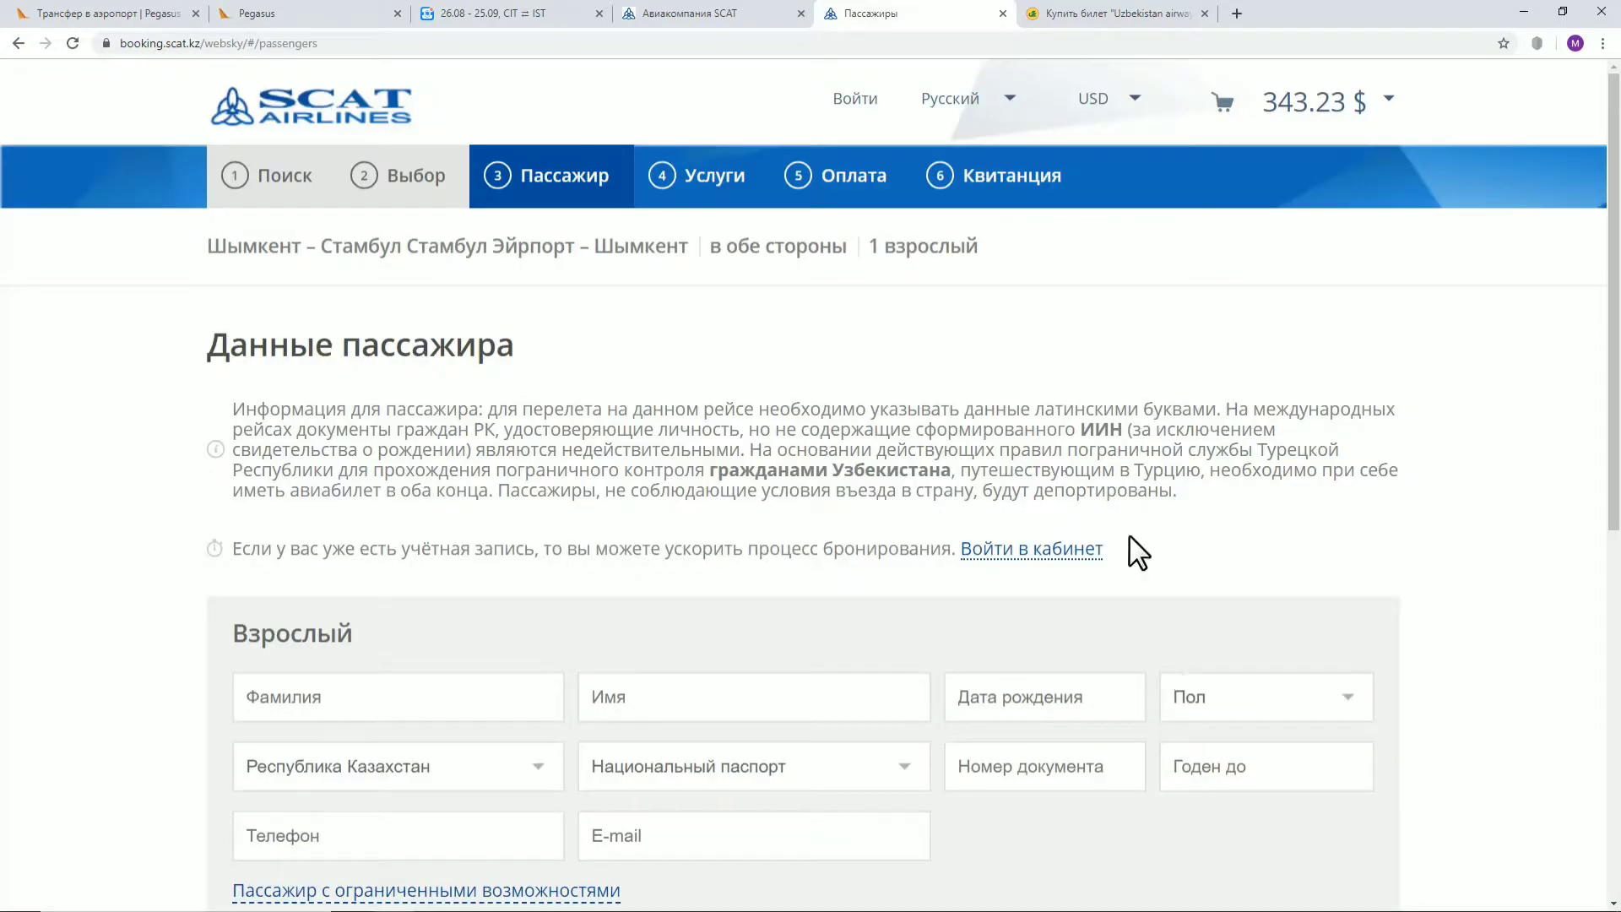
scroll(1128, 550, down, 5)
Enter the adult passenger's sample surname and first name, birth date 05.05.2005 and male gender
click(406, 275)
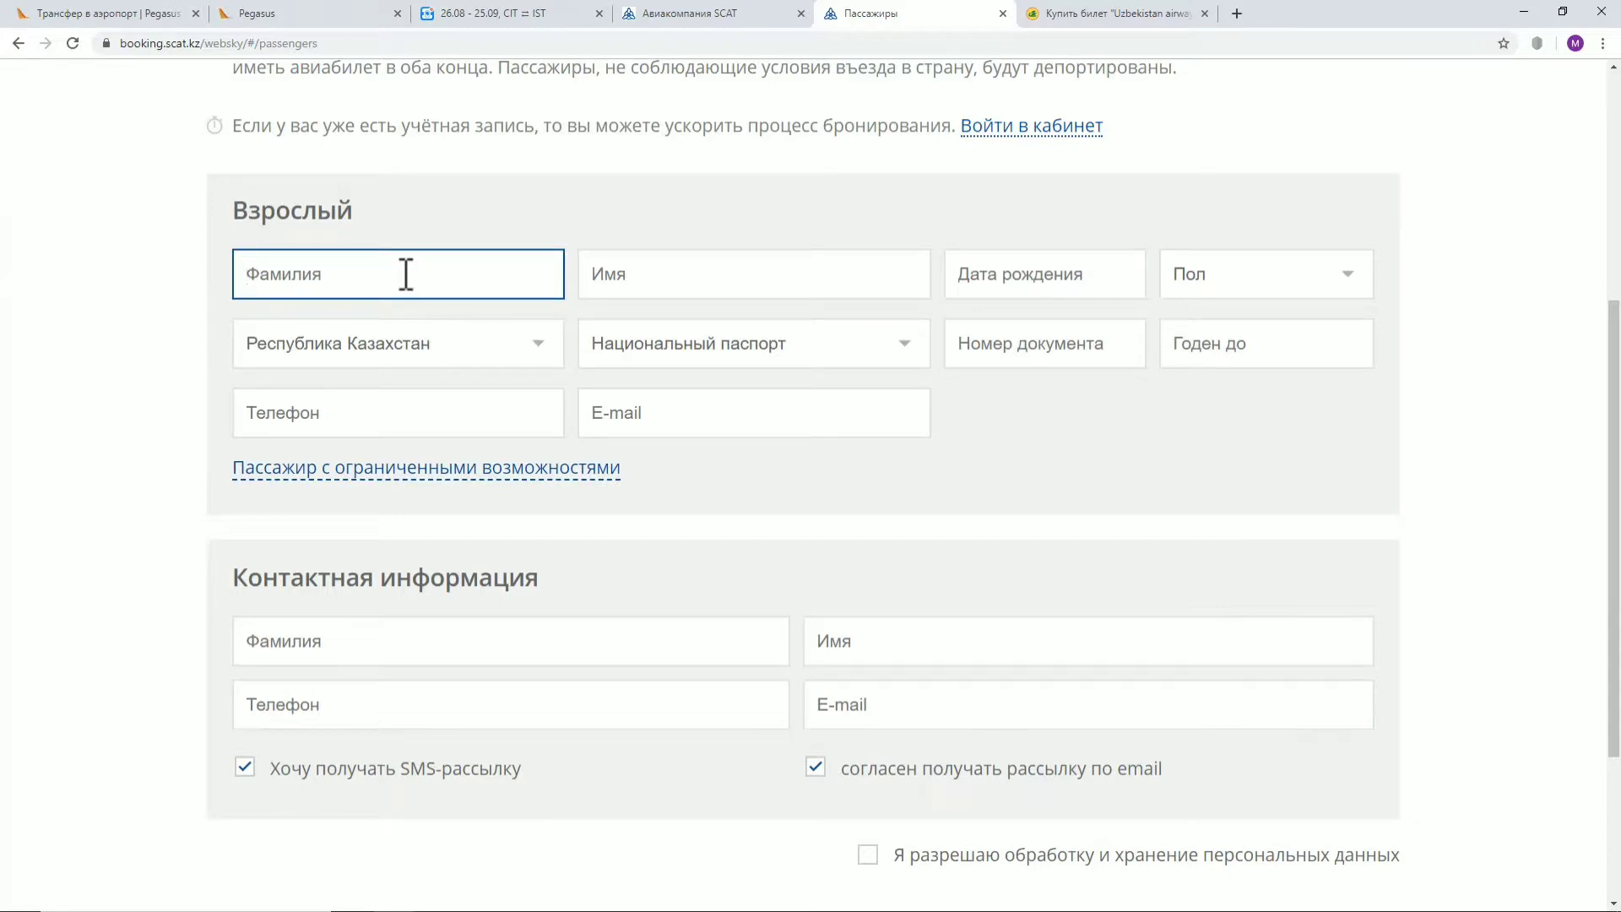
text(FAMILIYA)
key(Tab)
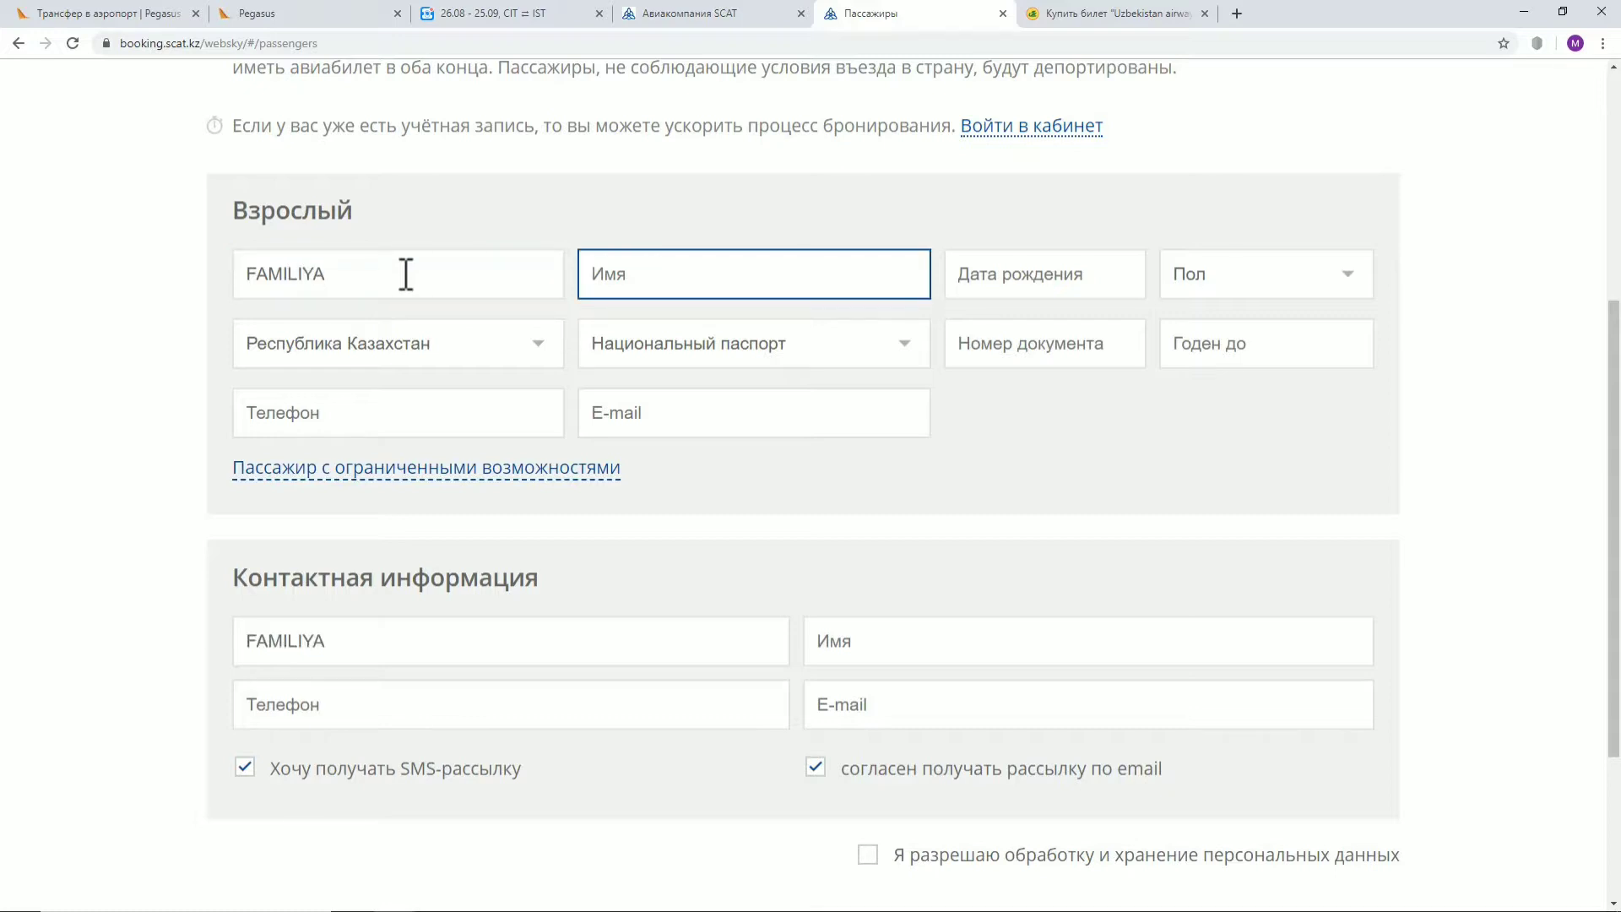
text(ISM)
click(1045, 289)
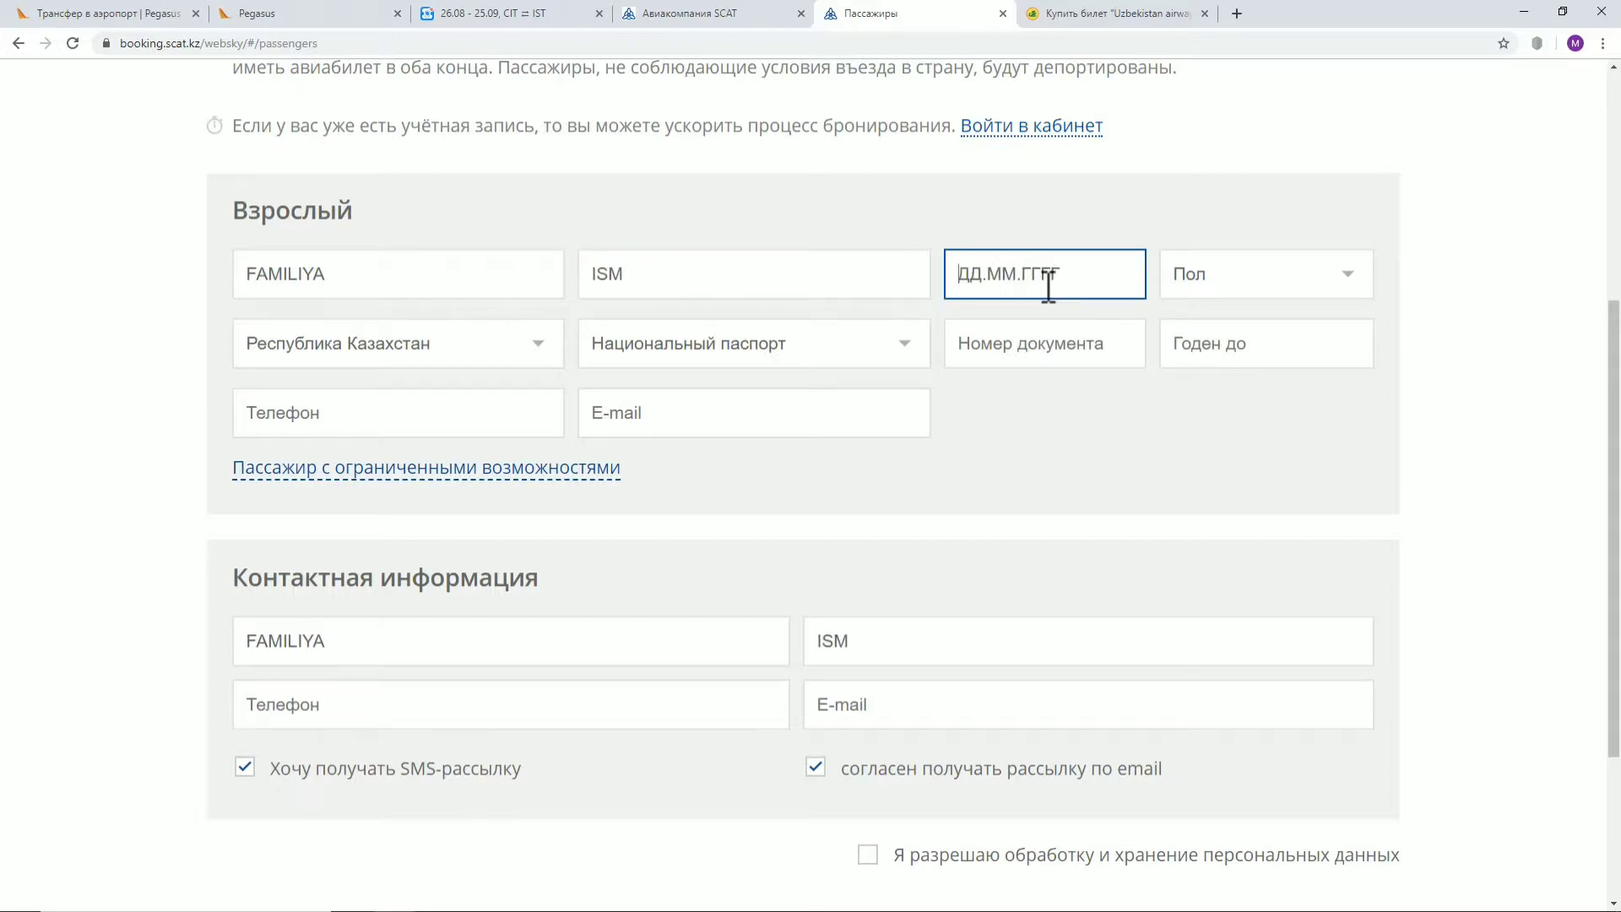
text(05.05.2005)
click(1228, 277)
click(1249, 327)
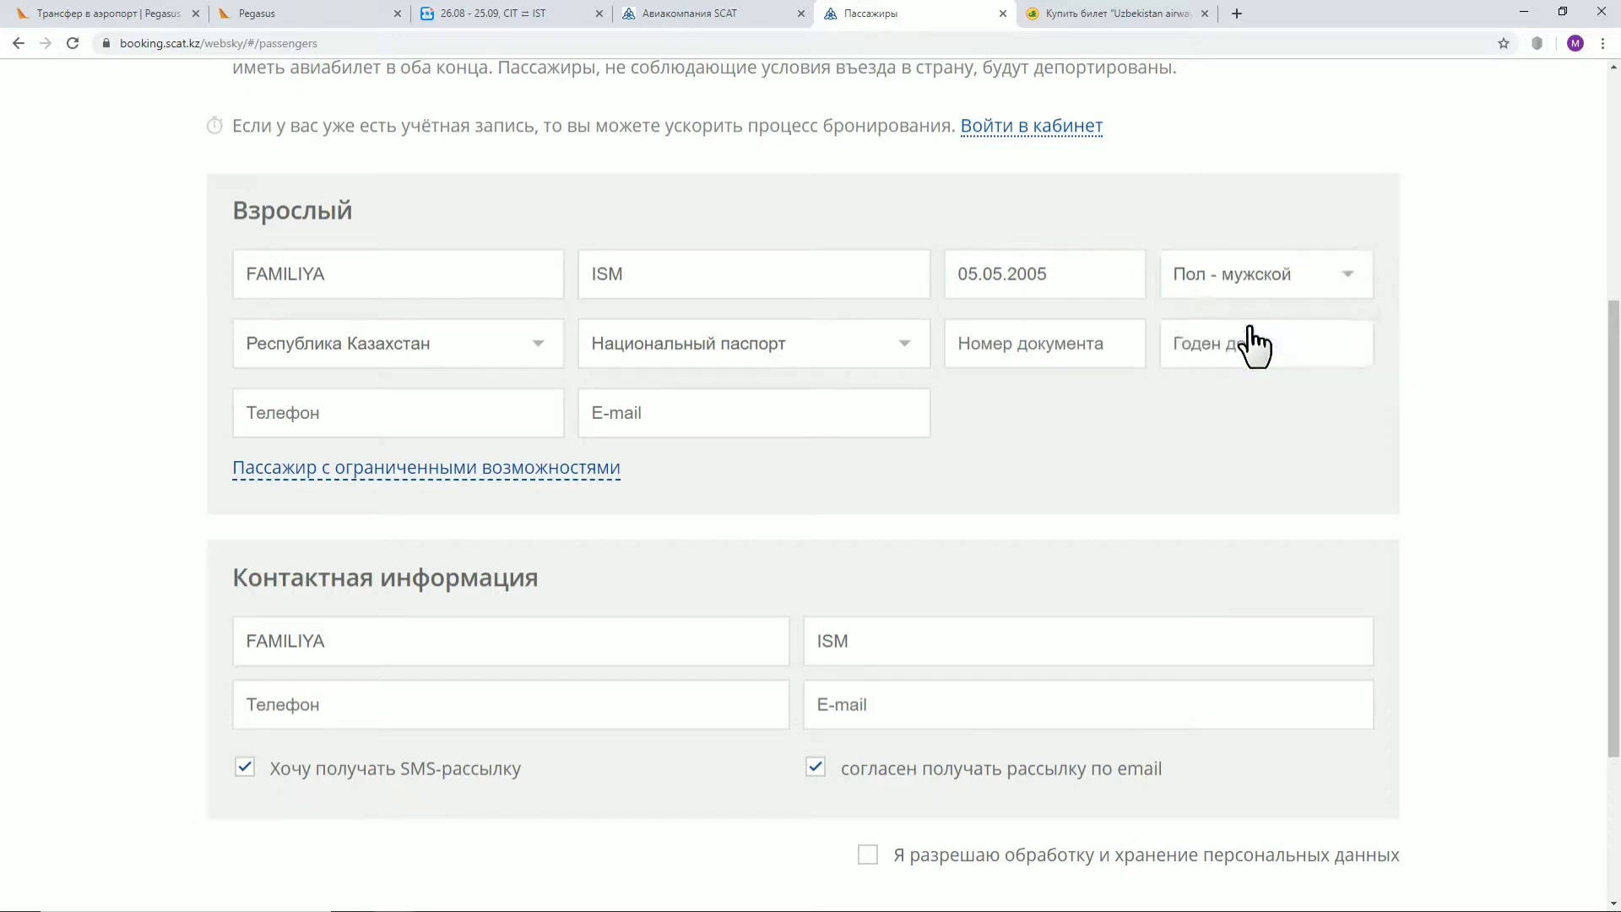
Set citizenship to Республика Узбекистан, document Заграничный паспорт with its number, valid until 20.02.2020
click(471, 354)
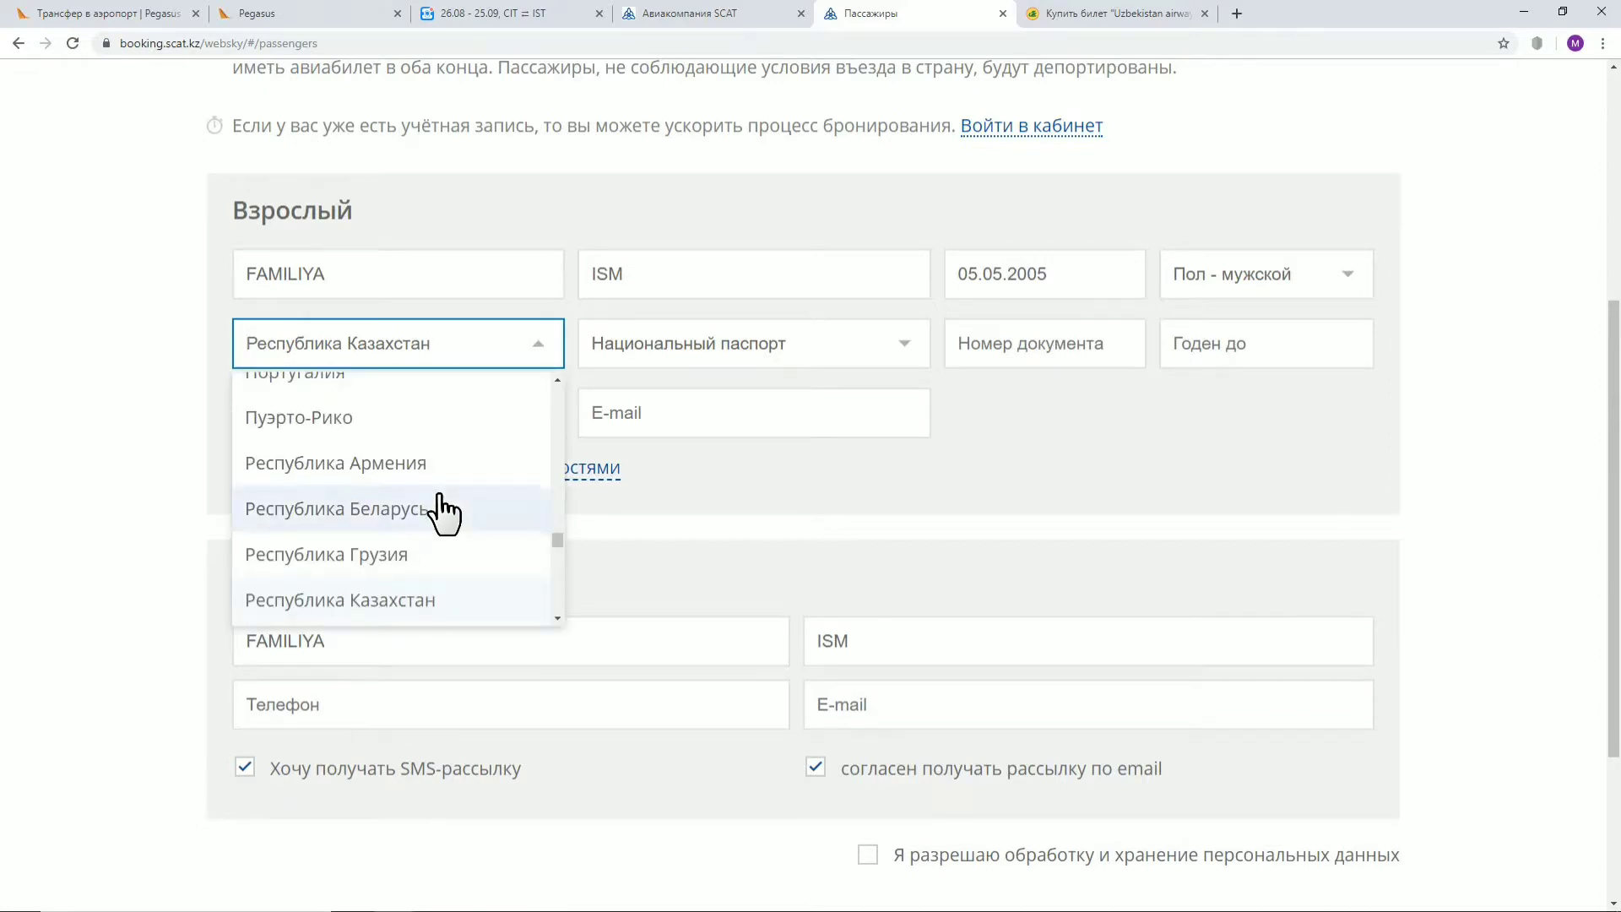
scroll(439, 510, down, 3)
click(425, 488)
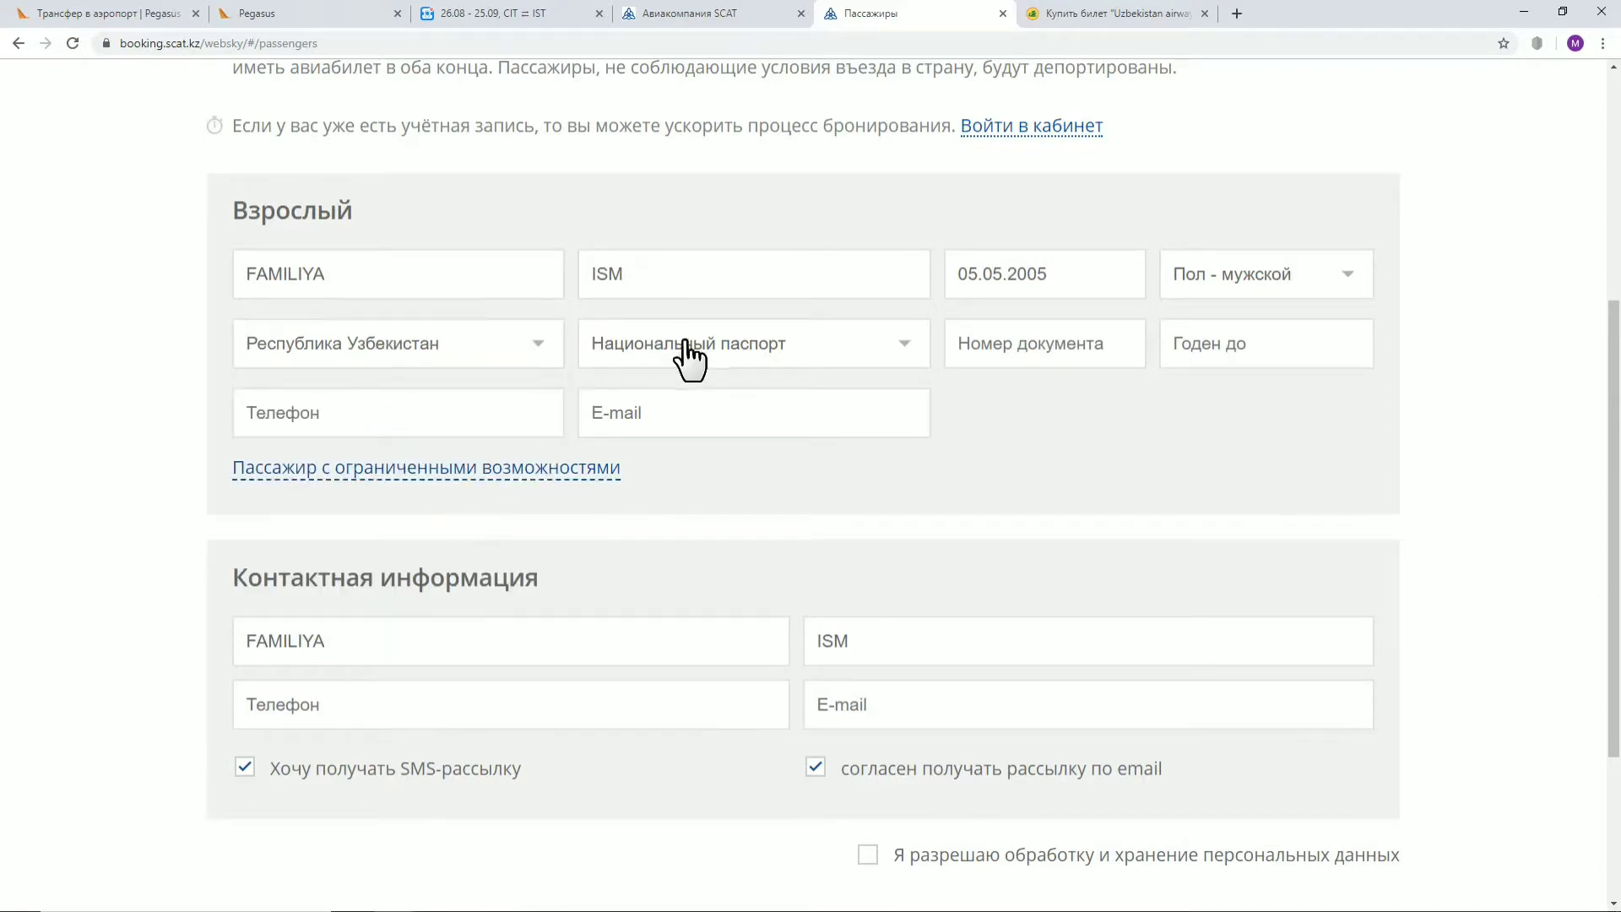
click(884, 353)
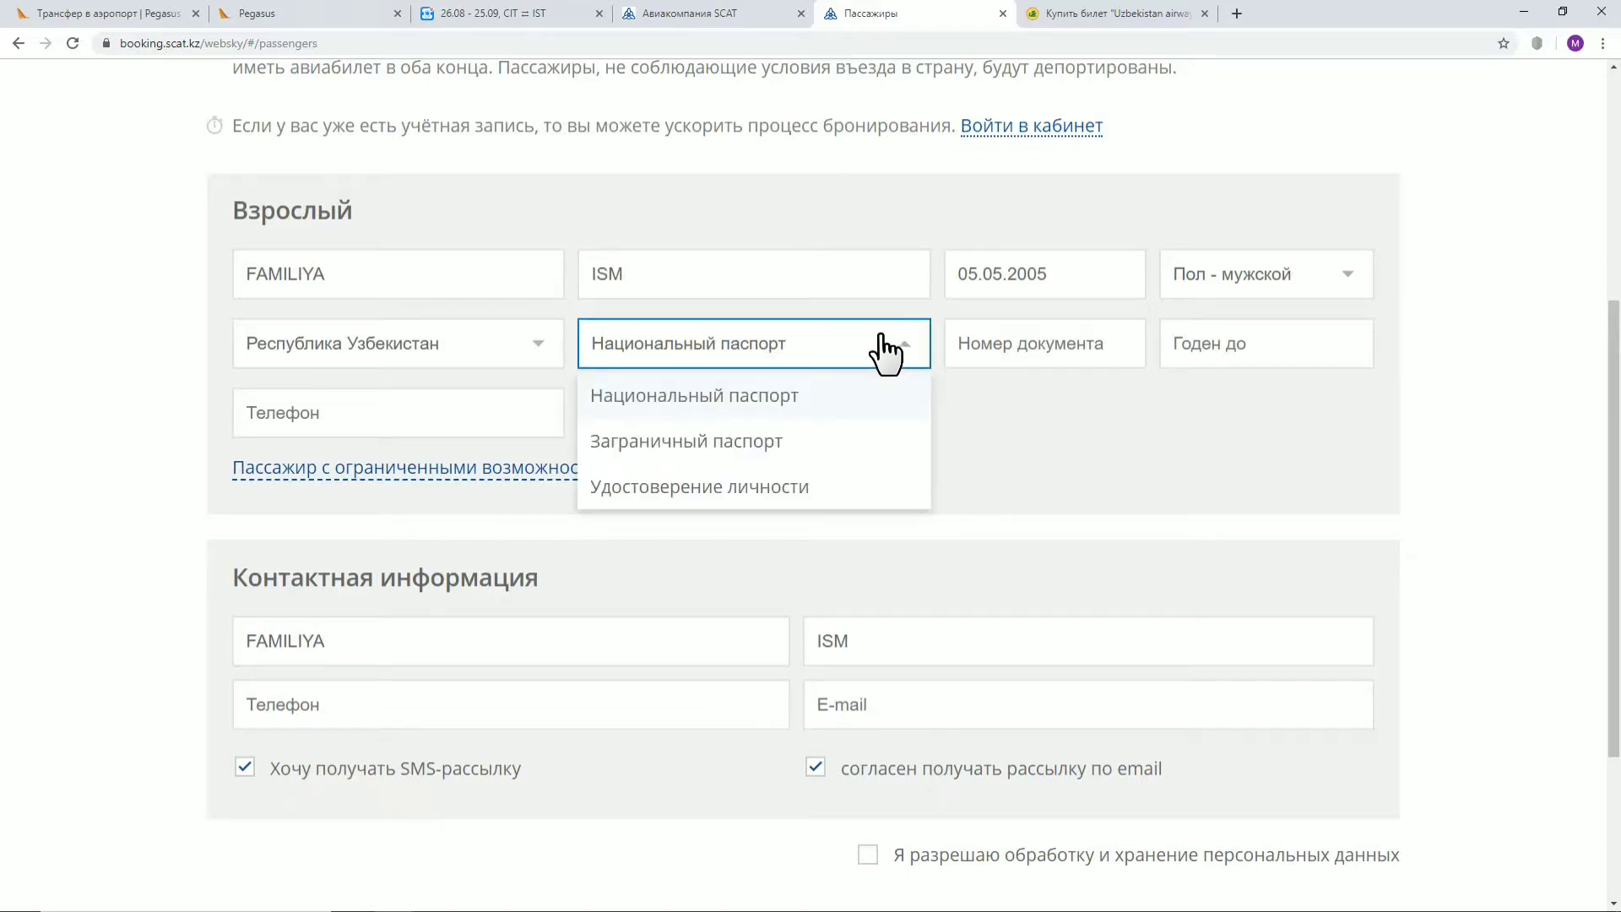
click(758, 456)
click(1084, 343)
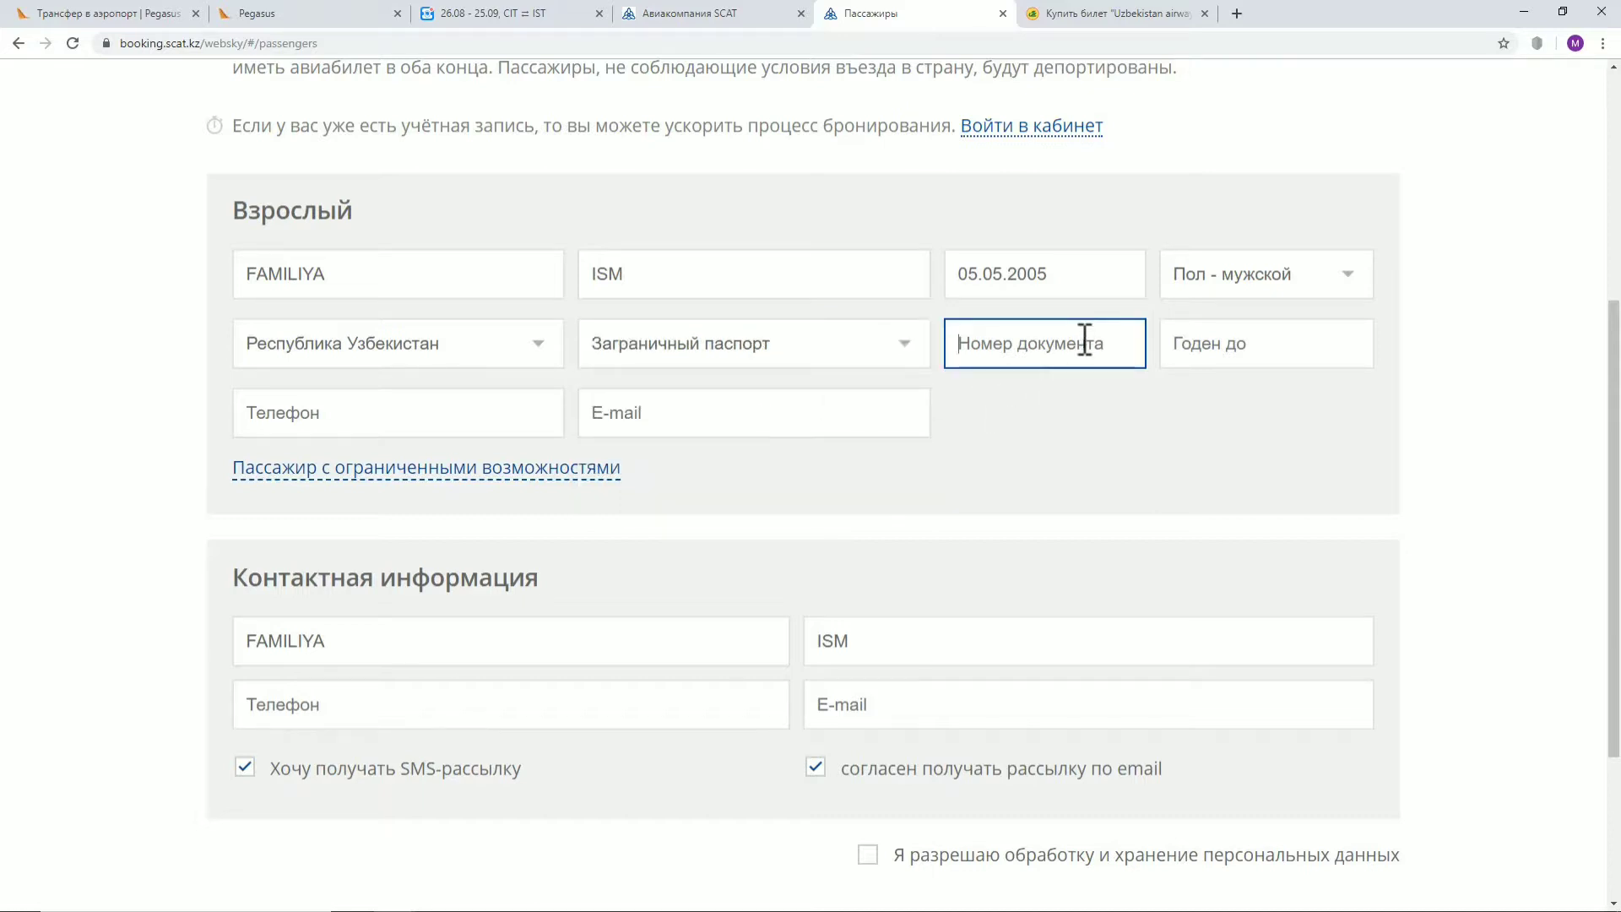
click(1264, 345)
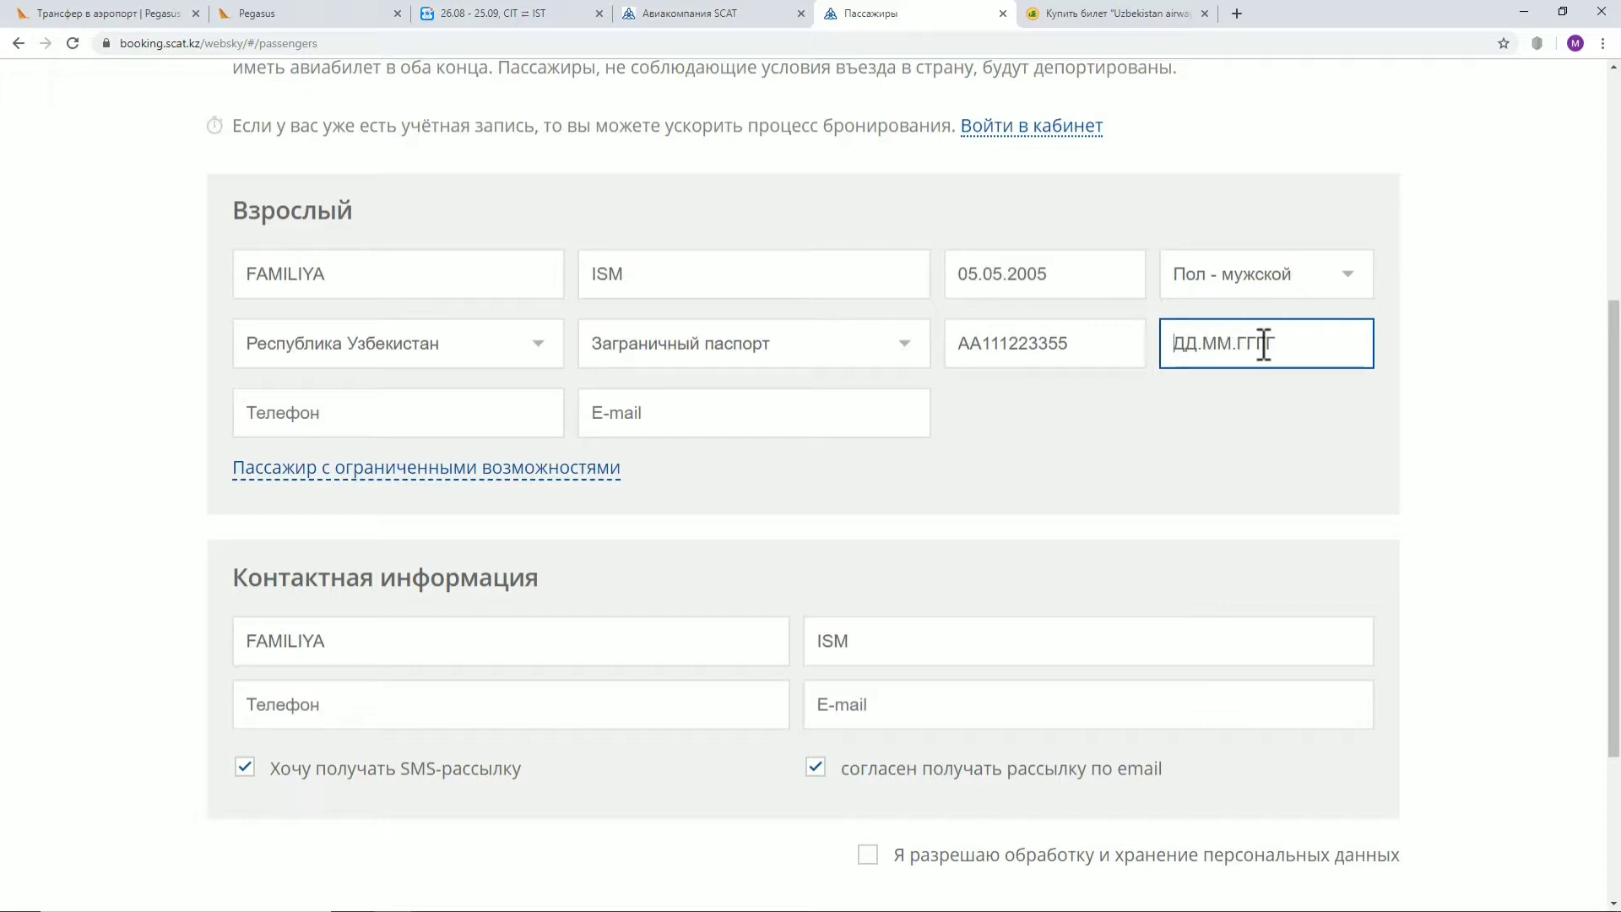
text(20.022020)
Check the entered surname, first name, birth date and passport details
click(363, 280)
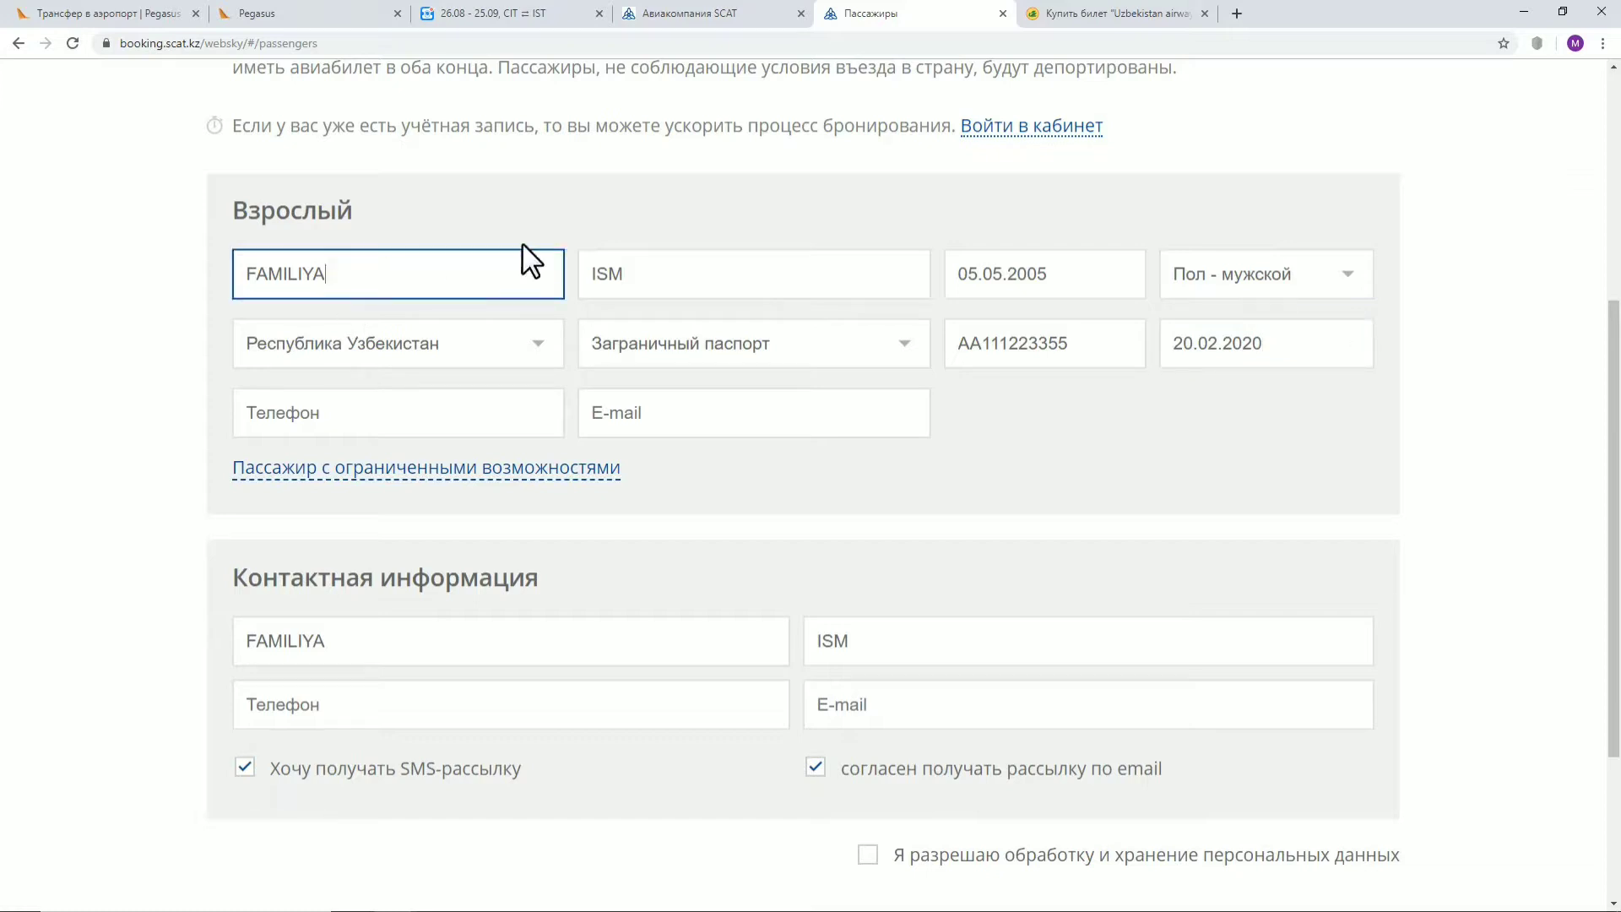
click(682, 272)
click(1058, 274)
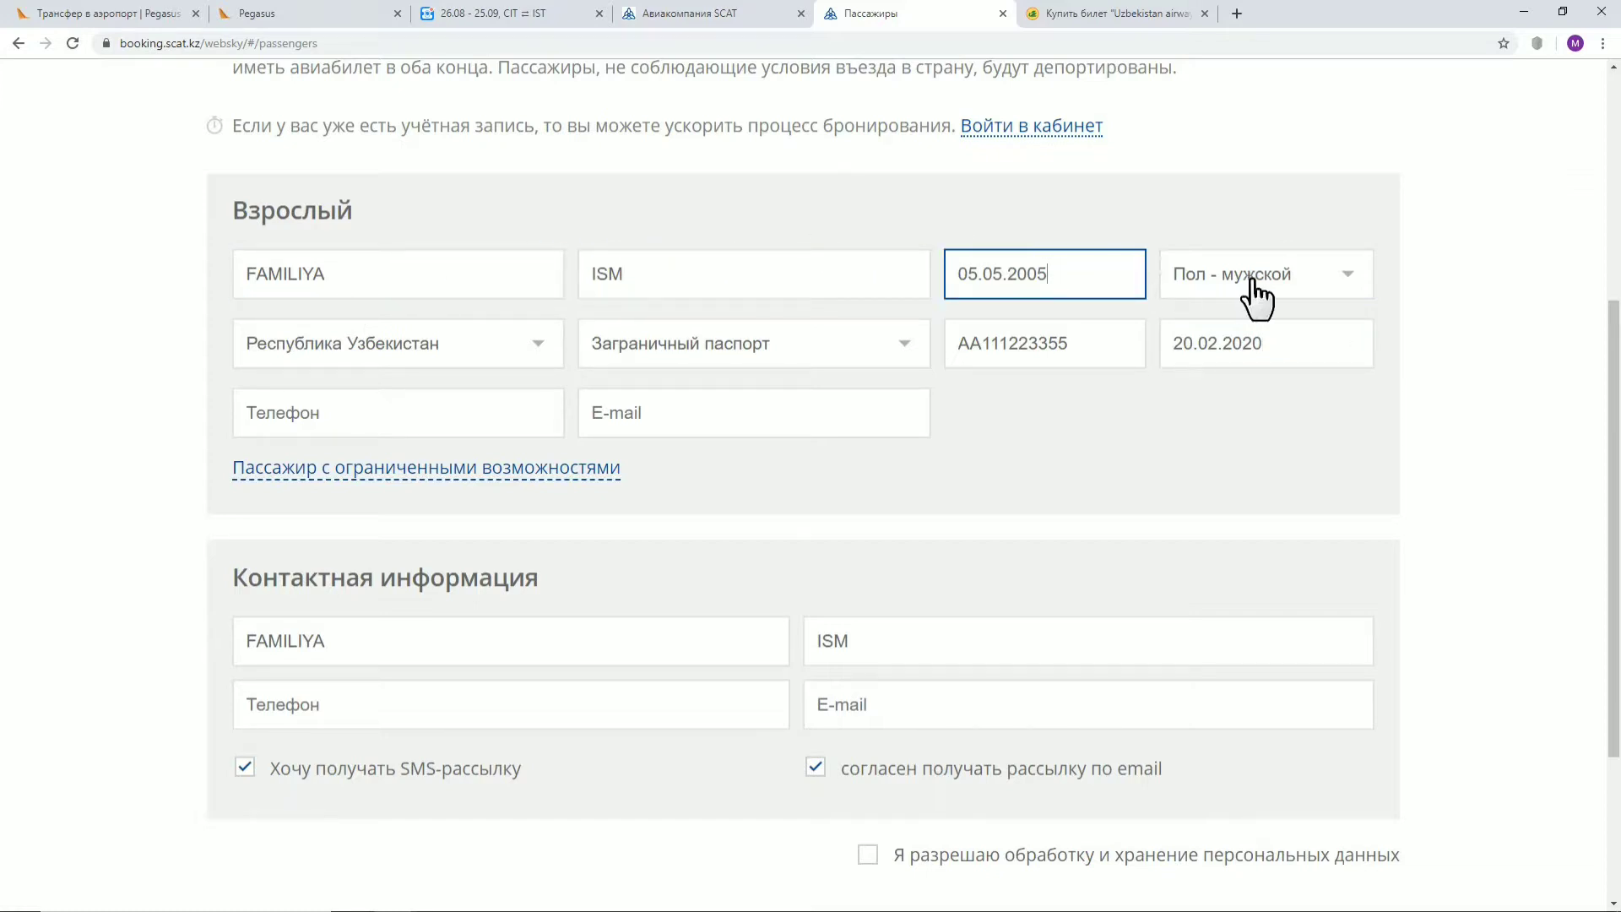
click(1199, 345)
click(1056, 346)
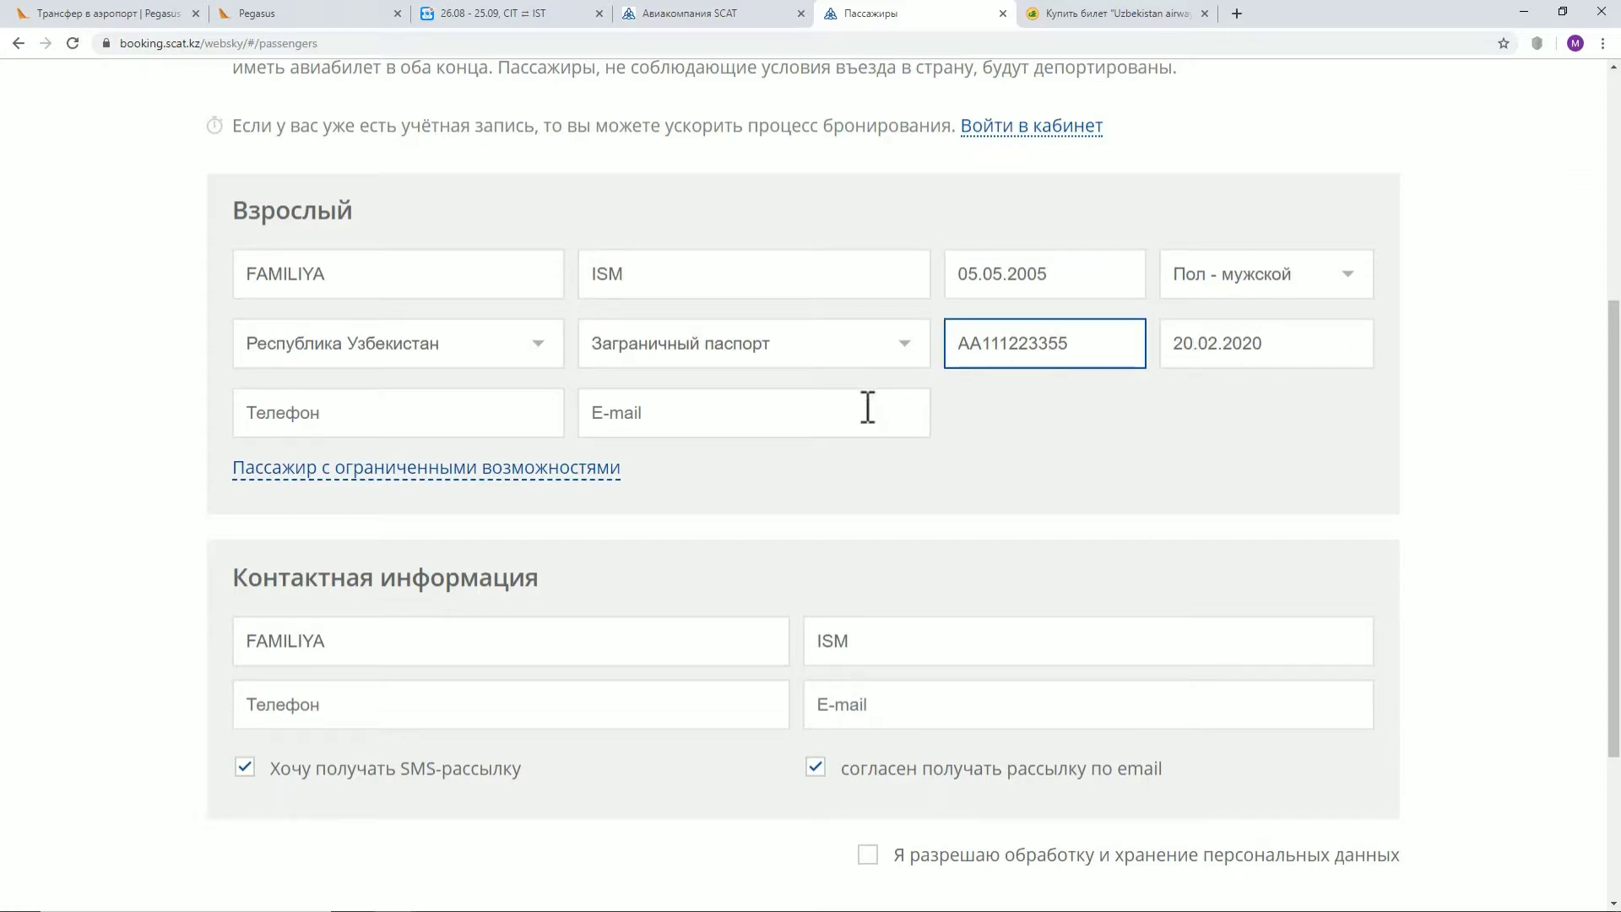
click(1007, 424)
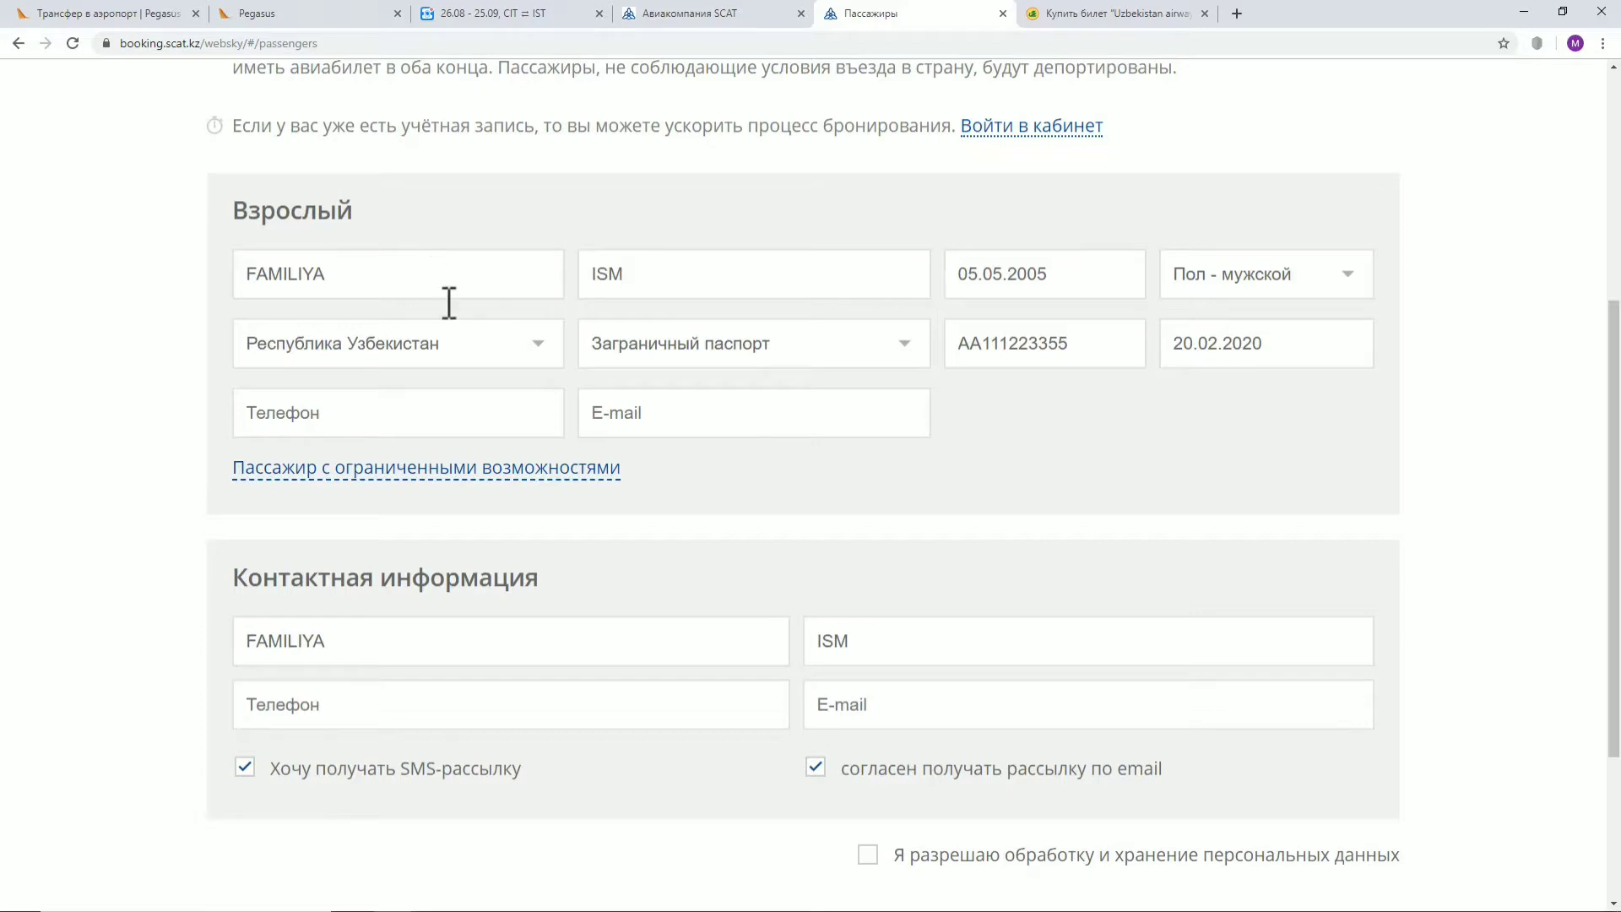
Fill in the passenger's phone and e-mail, opt out of SMS, accept data processing, and continue
click(380, 411)
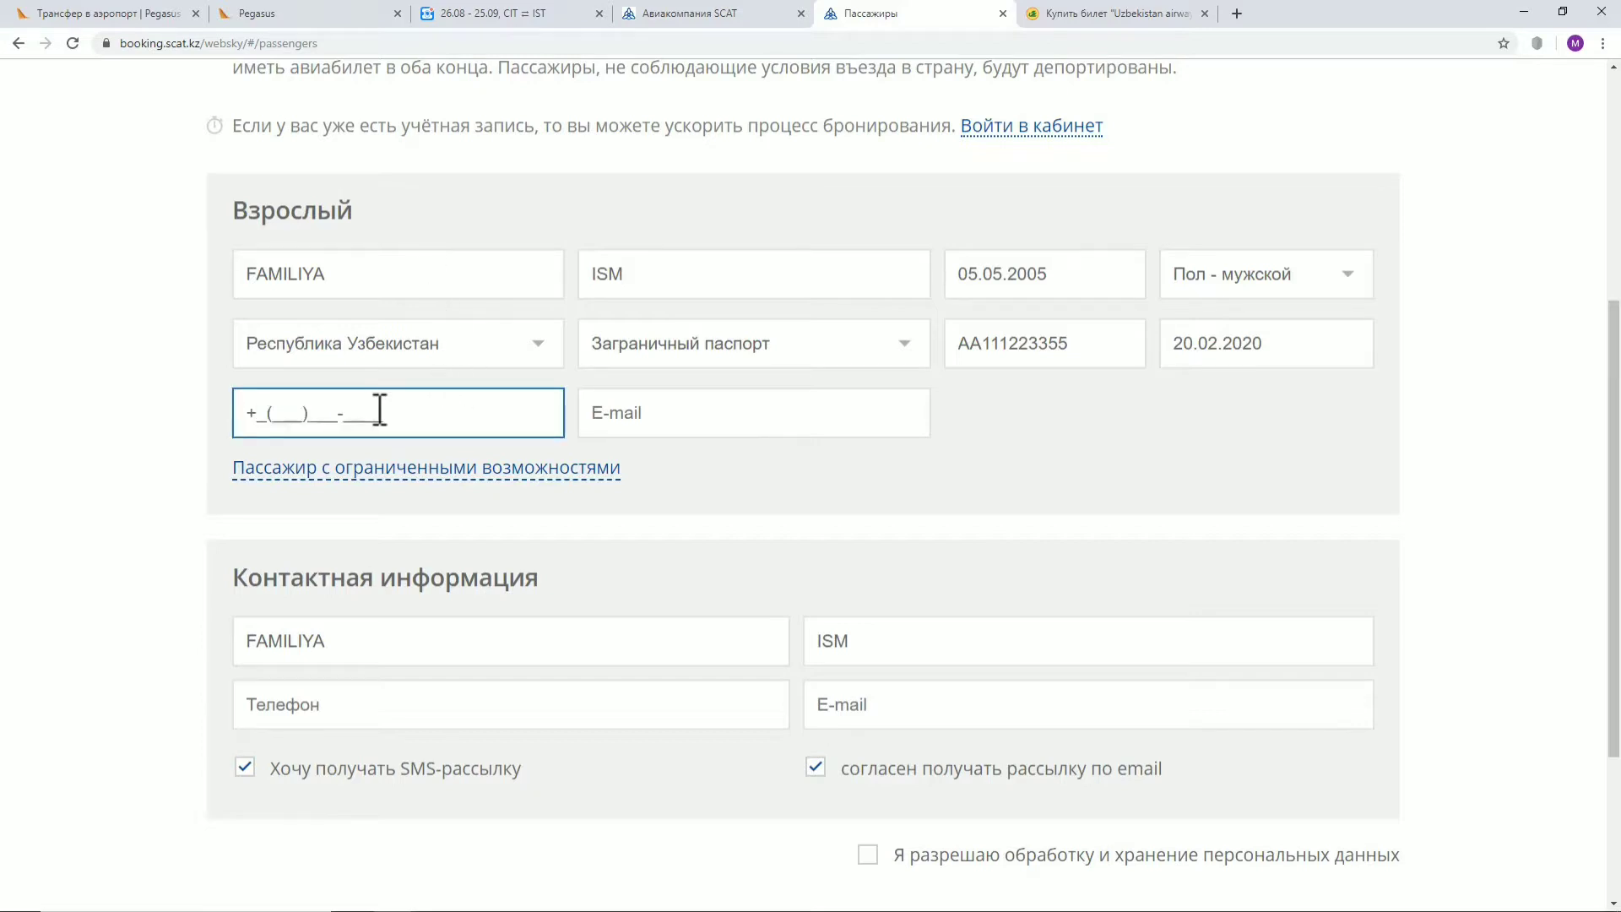
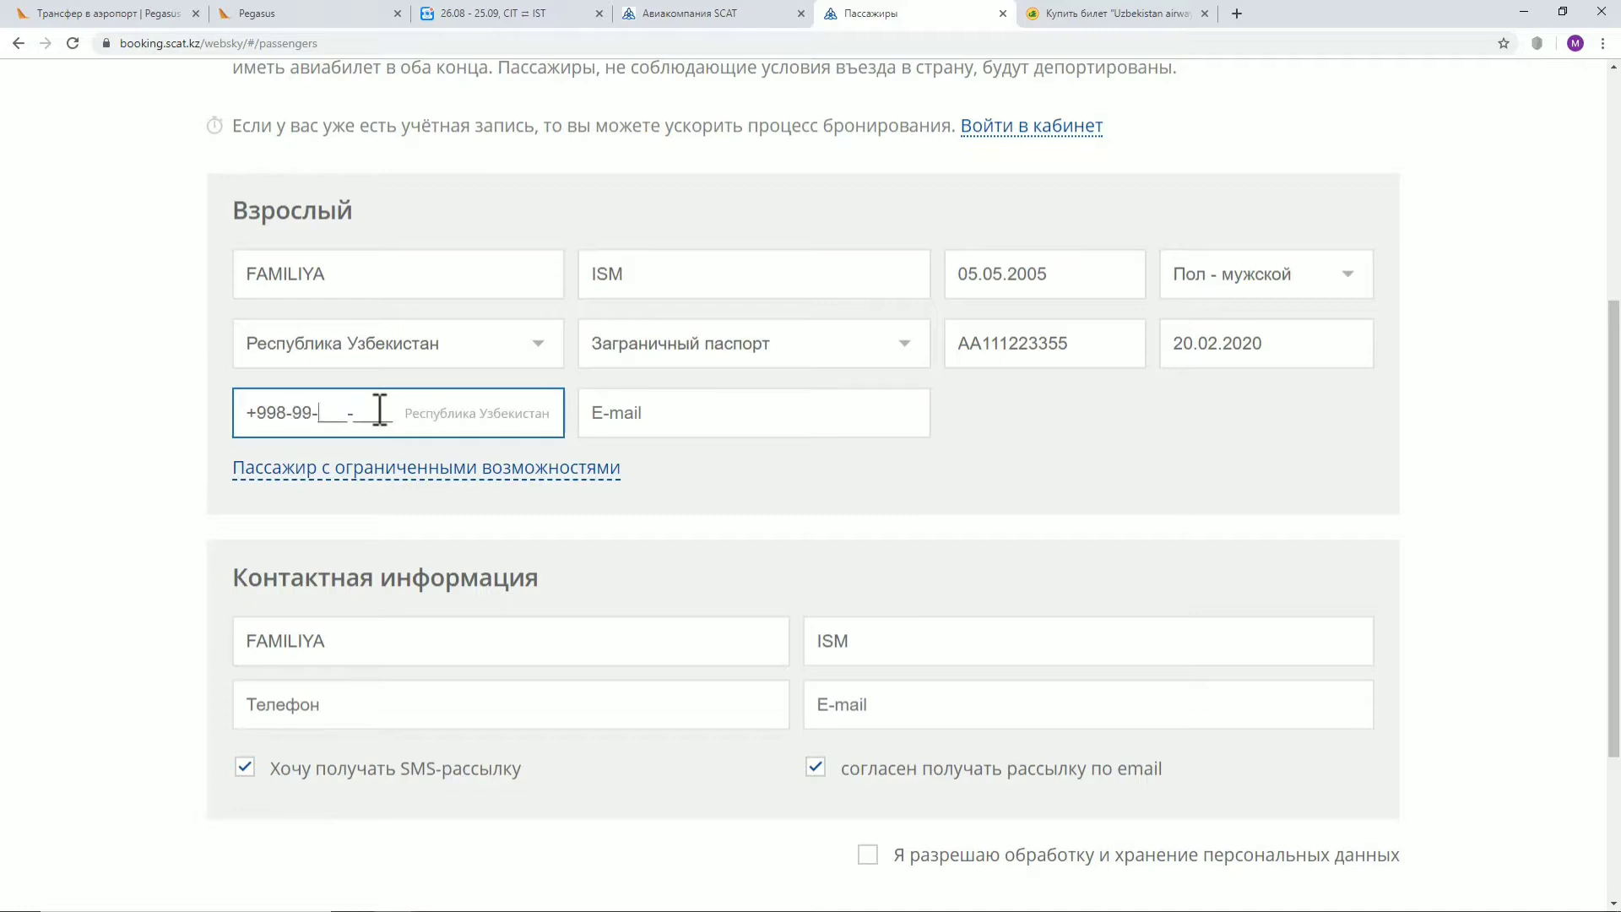
click(643, 412)
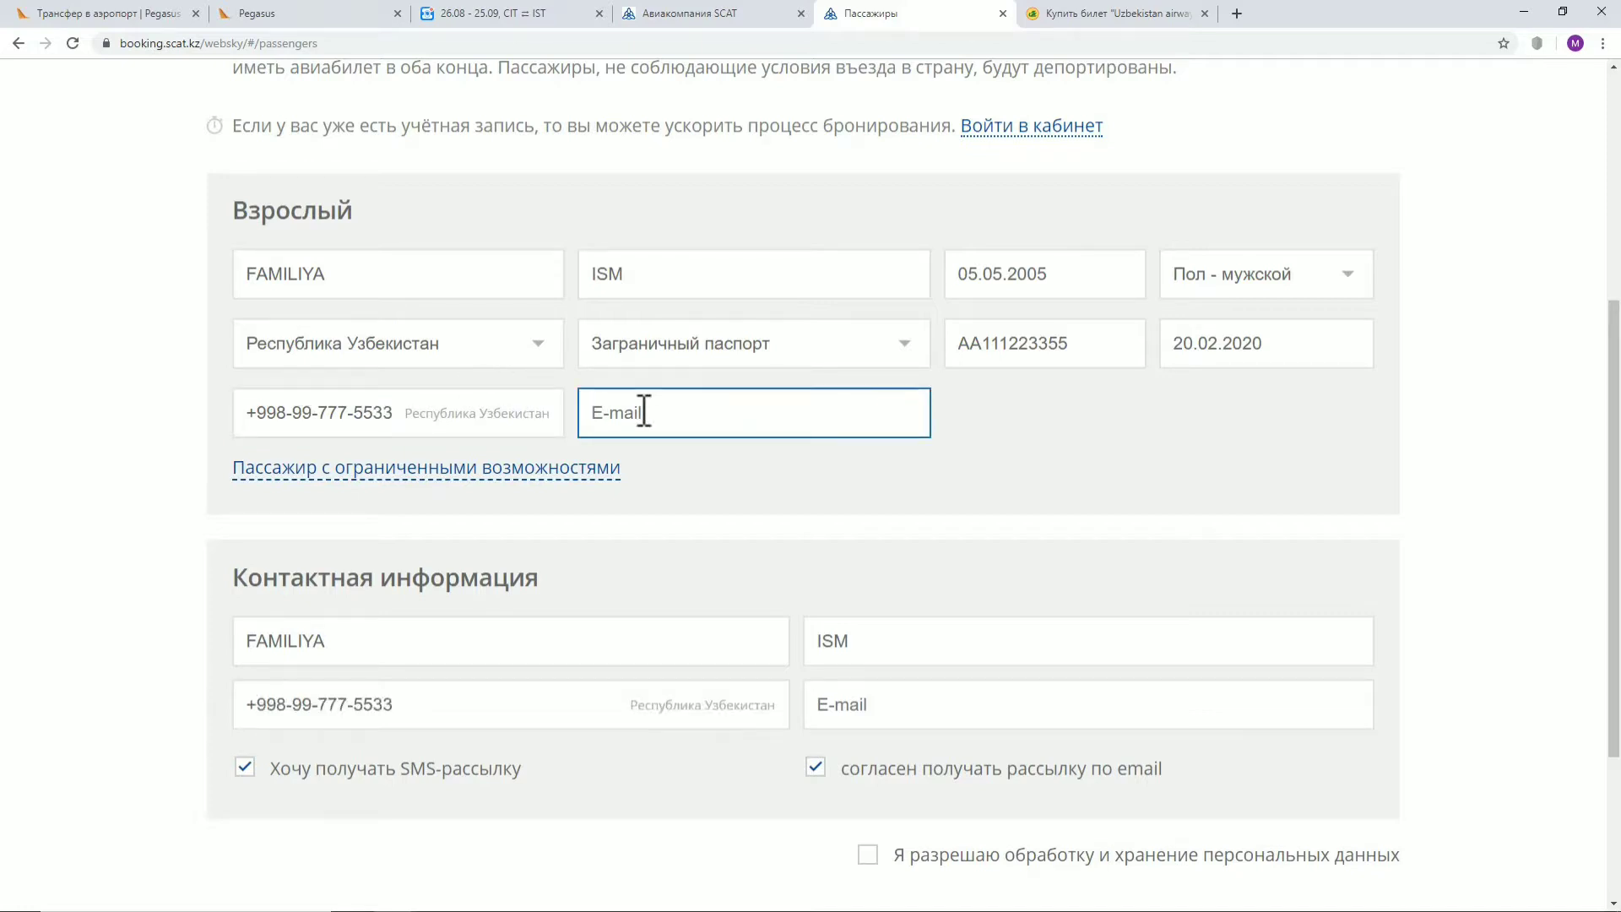
text(email@mail.uz)
click(549, 635)
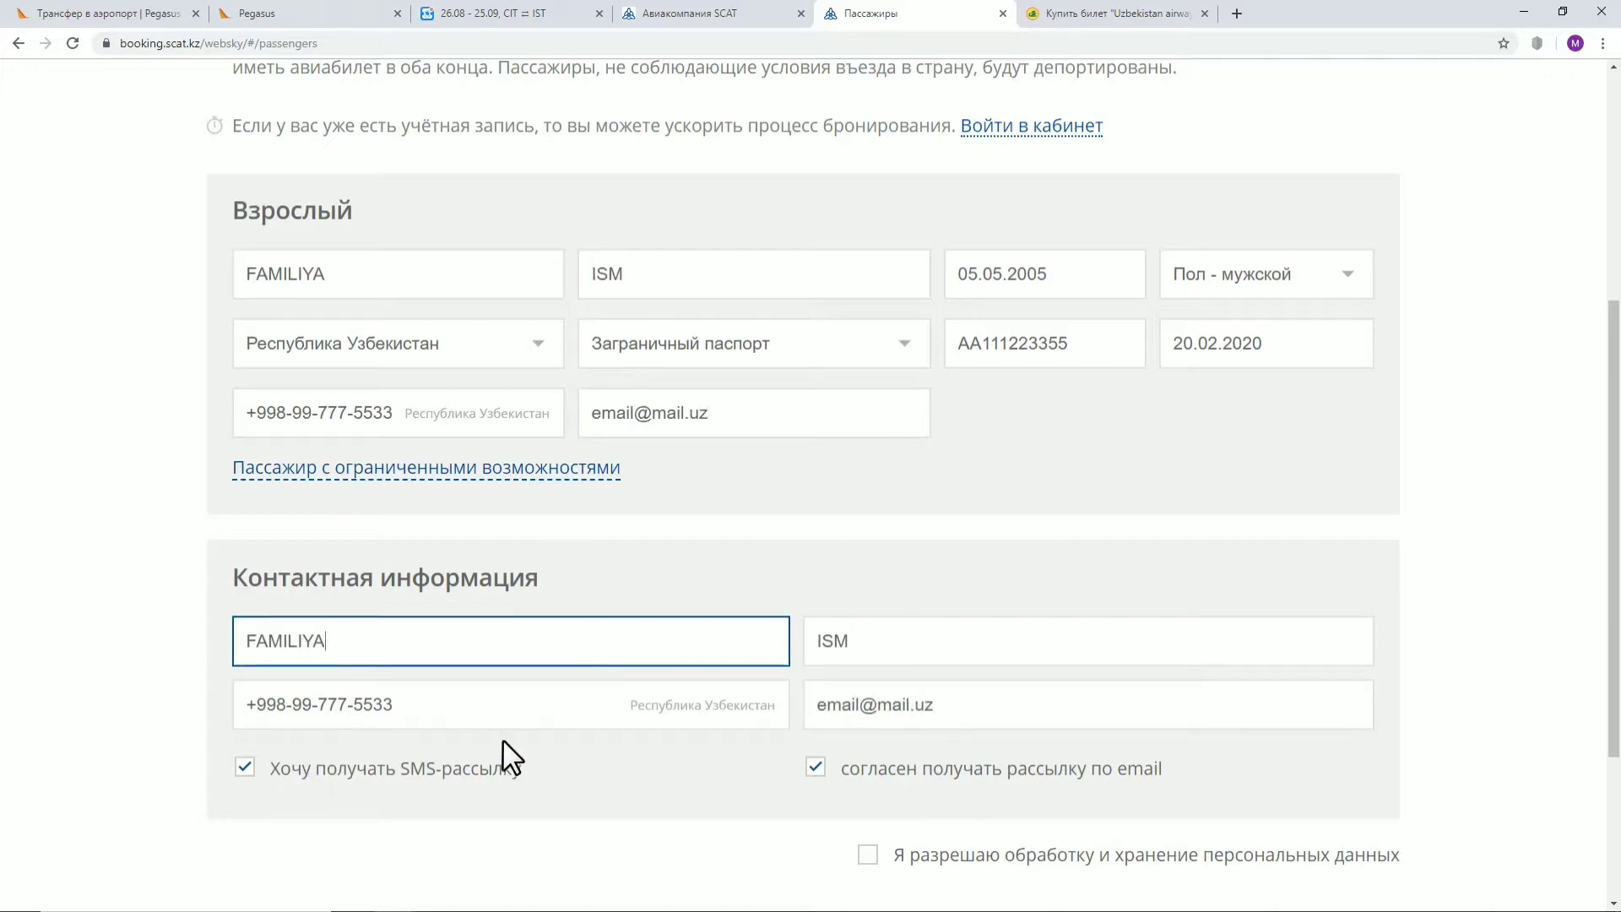
scroll(996, 499, down, 2)
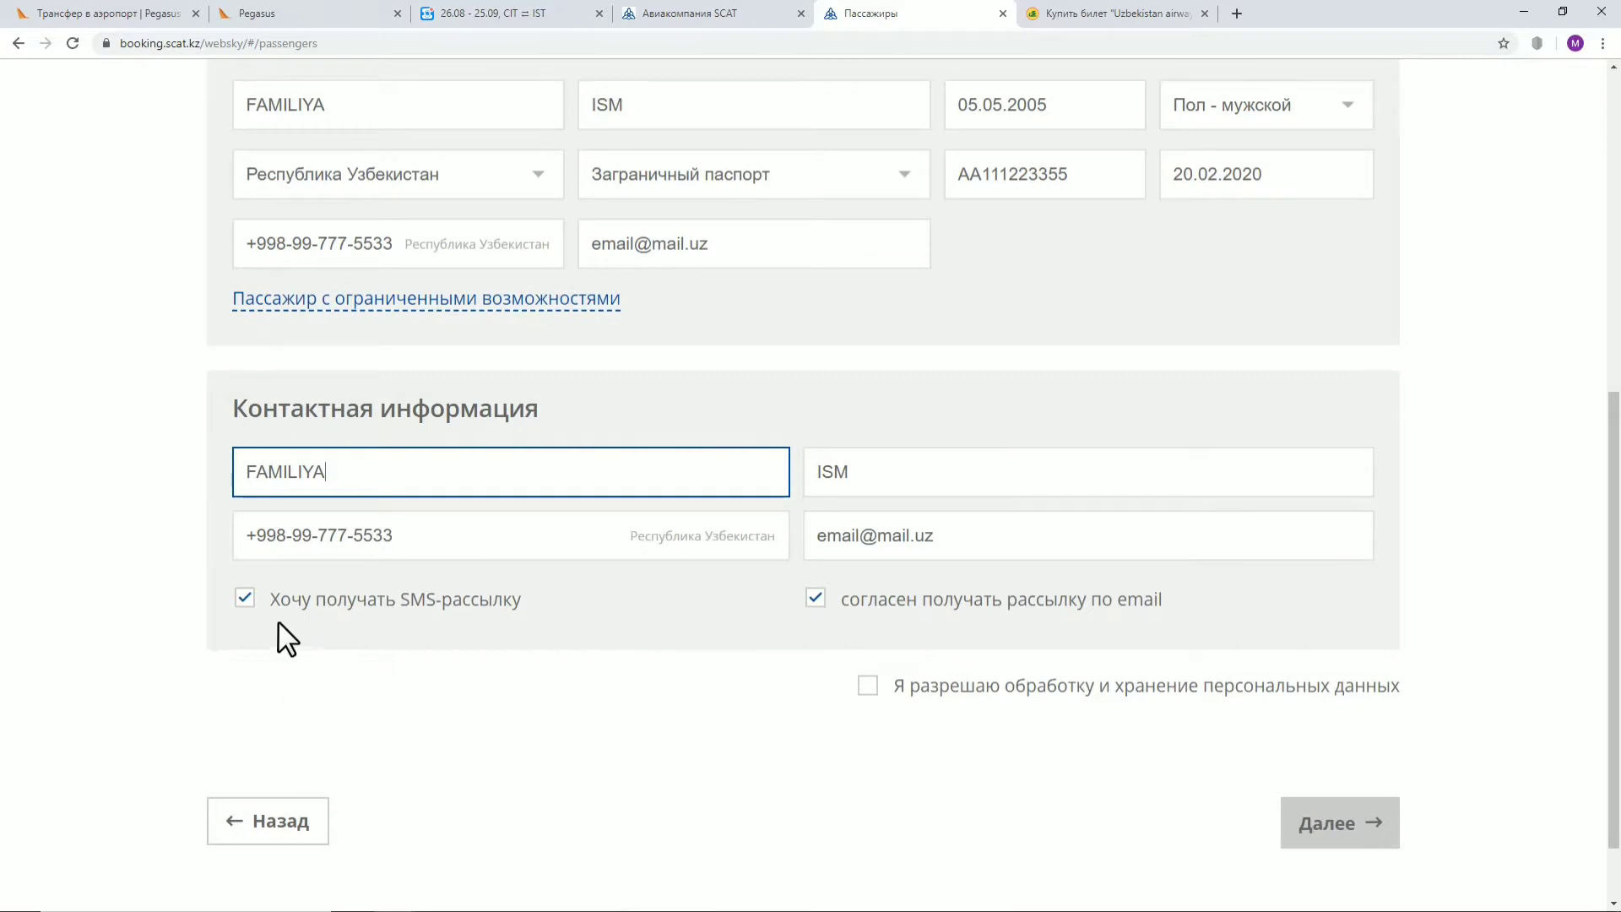
click(245, 598)
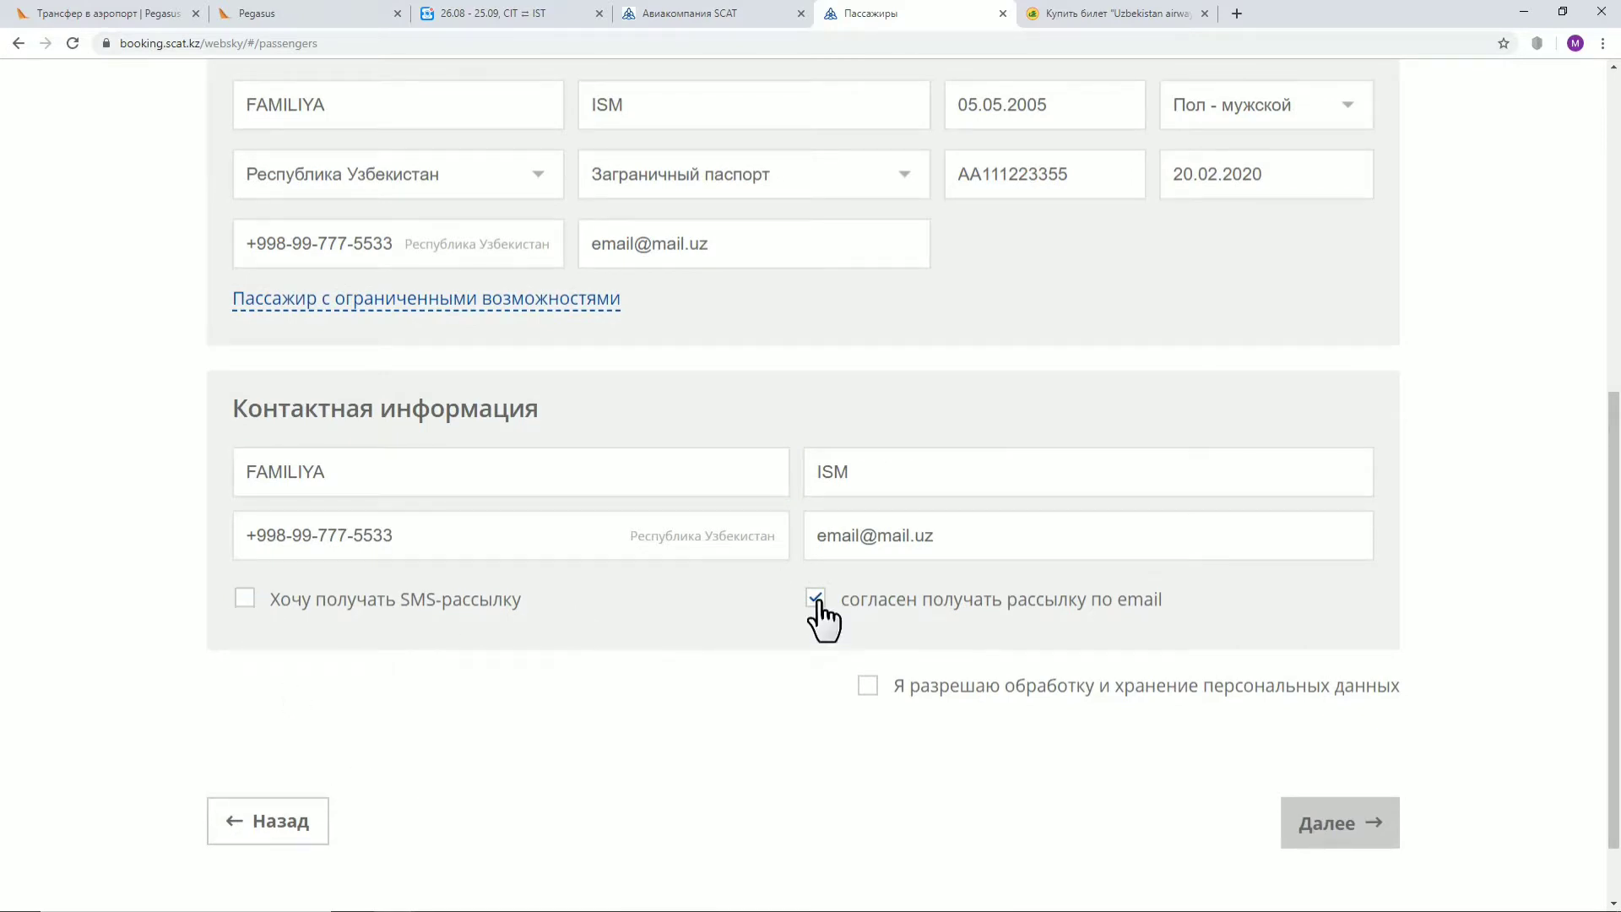
click(878, 691)
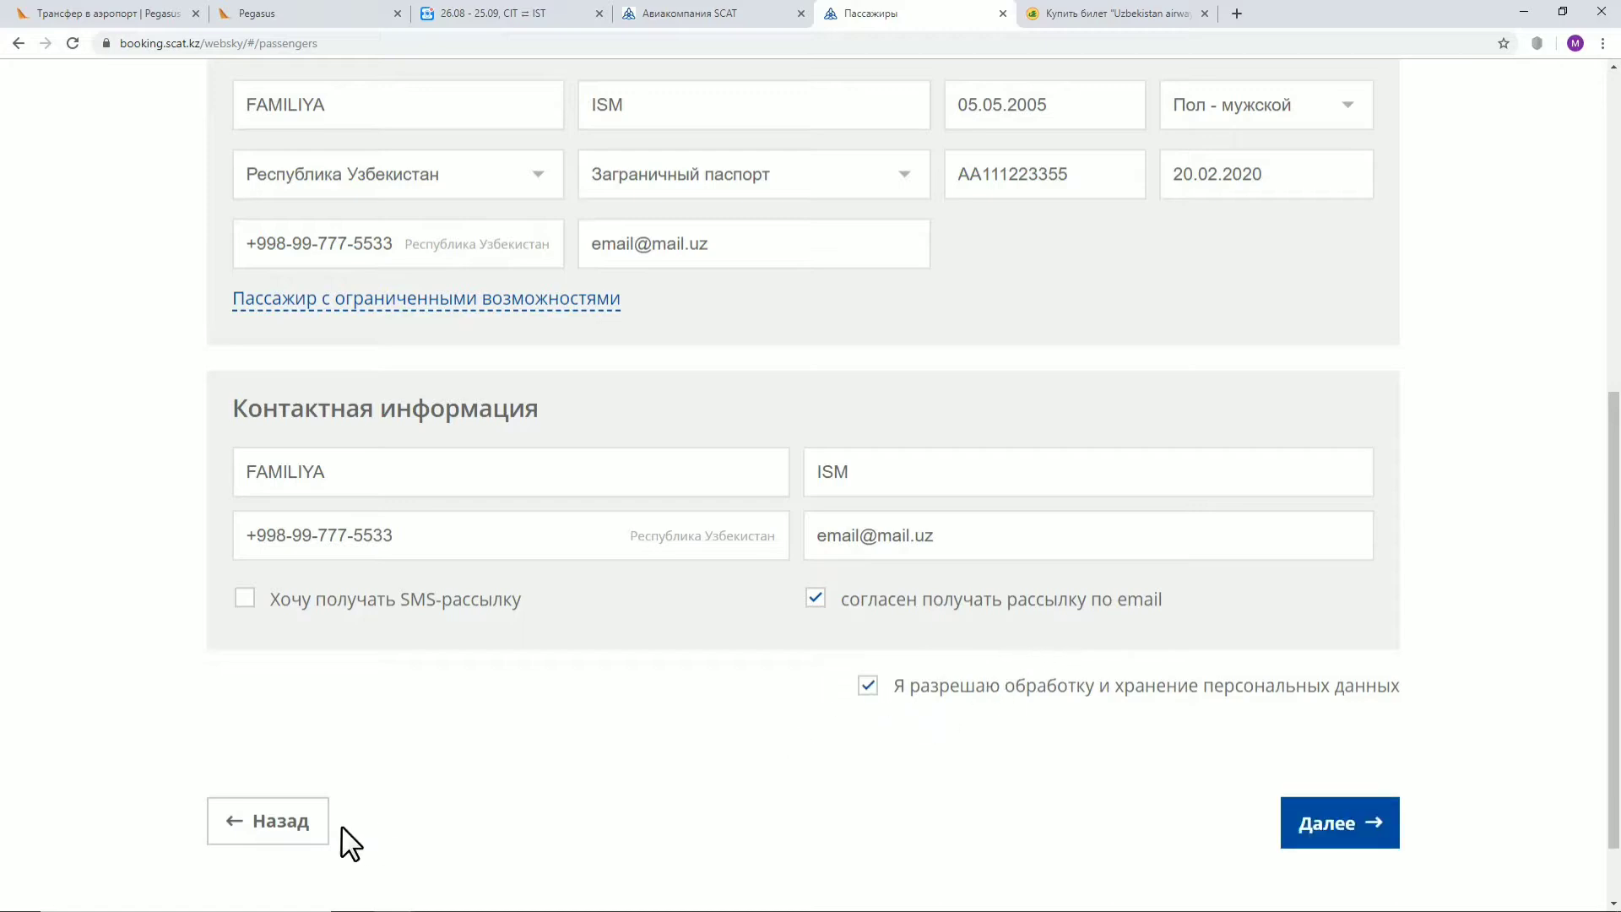
click(1339, 824)
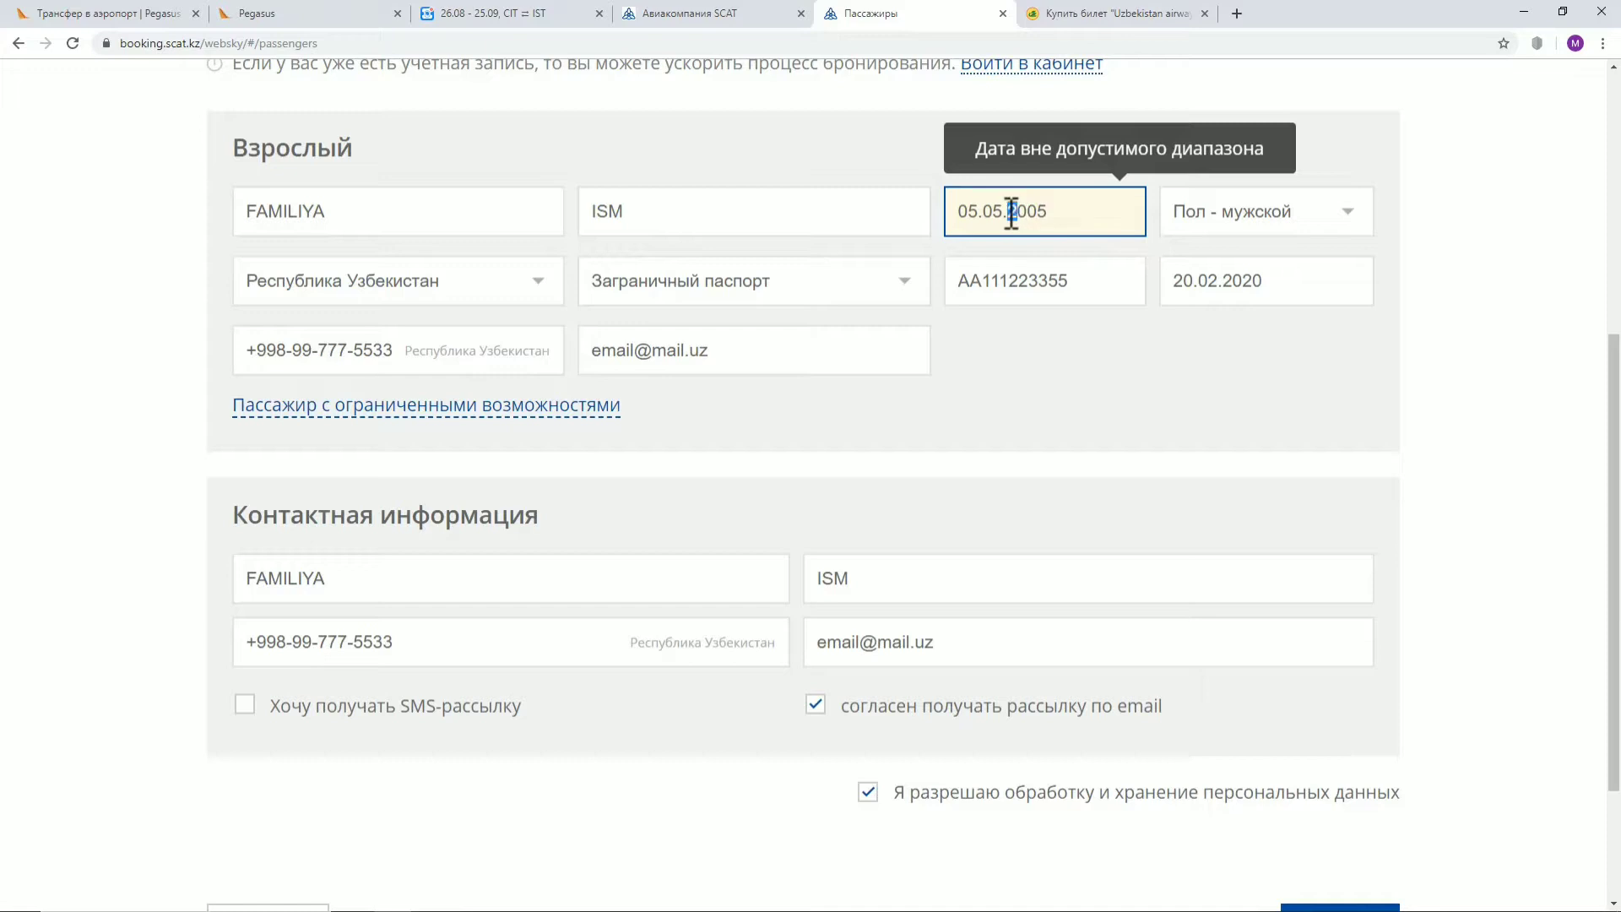
Correct the passenger's birth date to 05.05.1995
drag(1016, 211, 1014, 216)
text(19)
key(Delete)
key(BackSpace)
text(95)
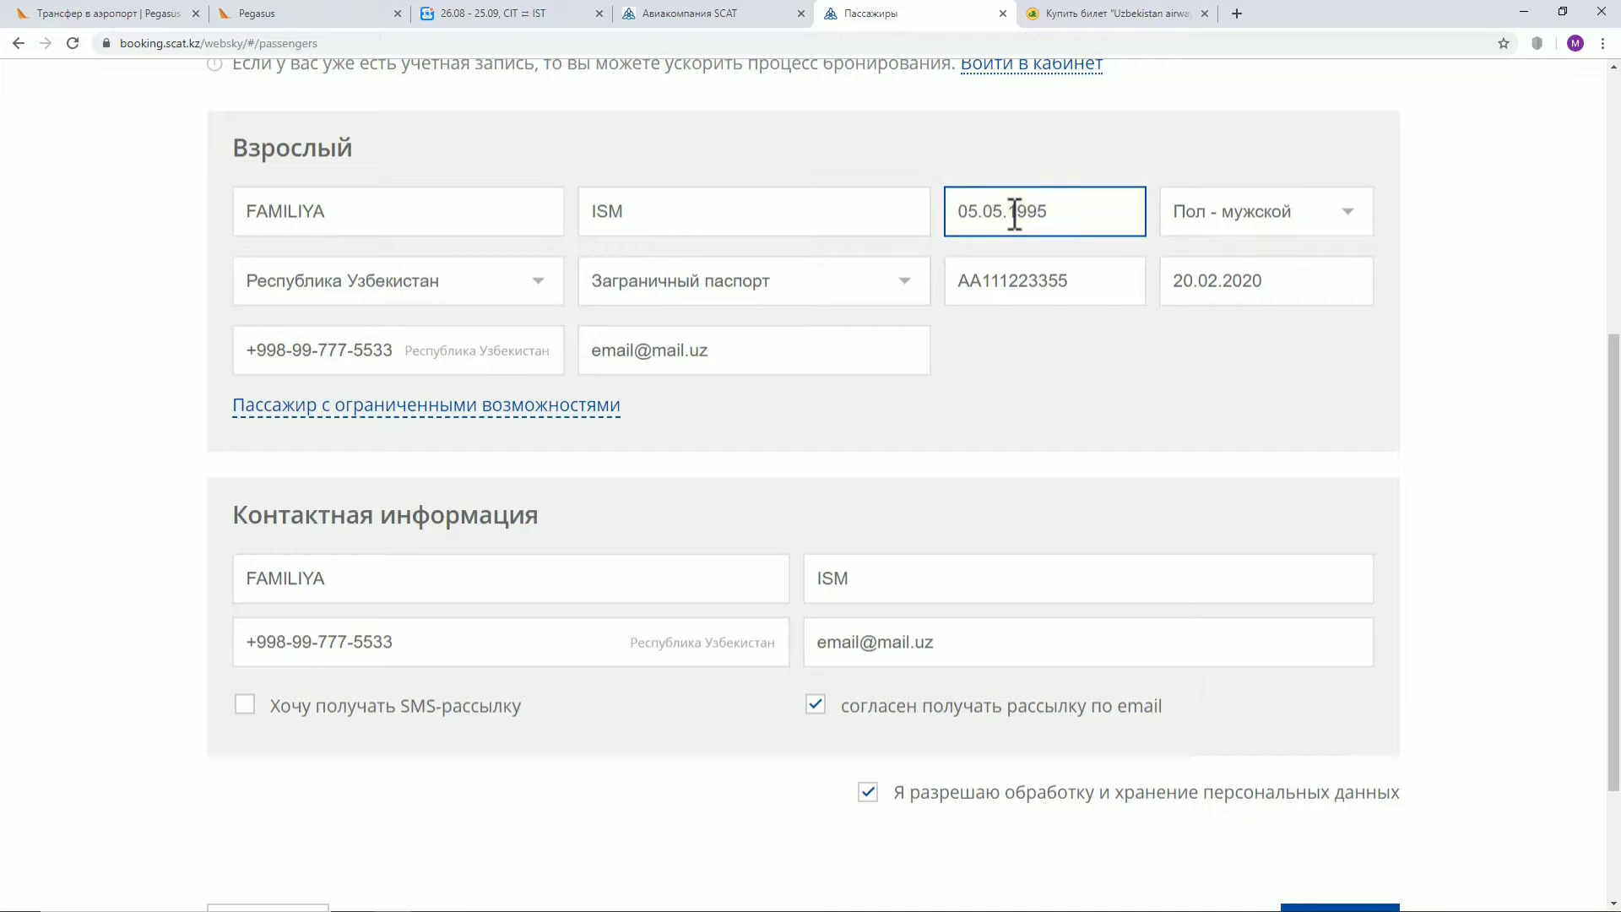
click(1131, 343)
scroll(1103, 579, down, 3)
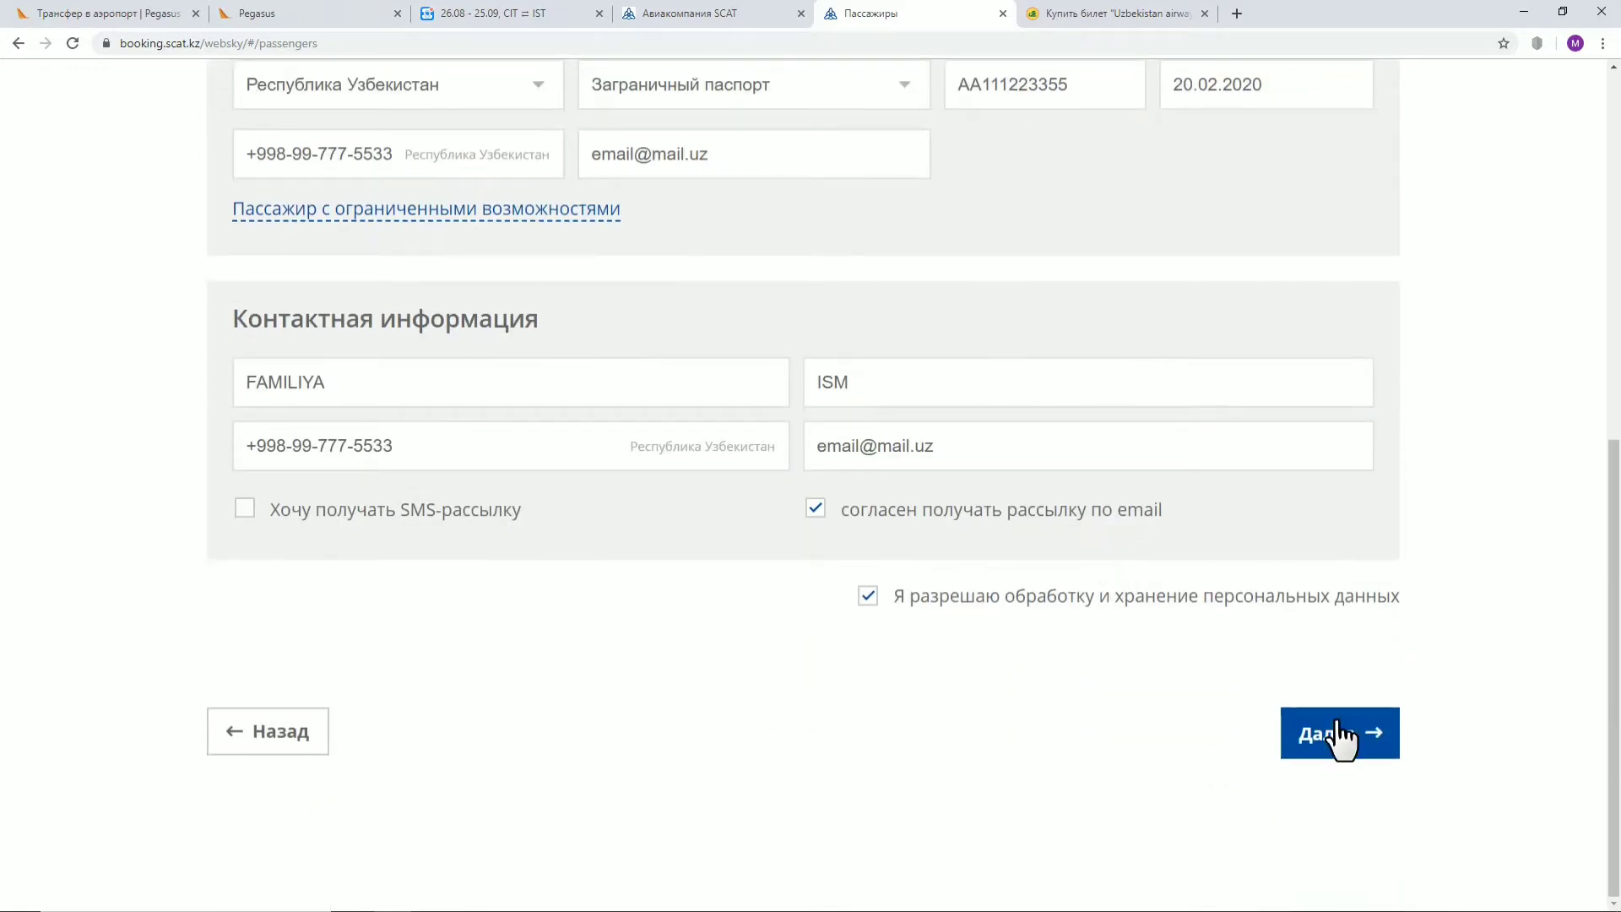
Submit the passenger details and review the flights and payment options on the Доп. услуги page
click(1341, 734)
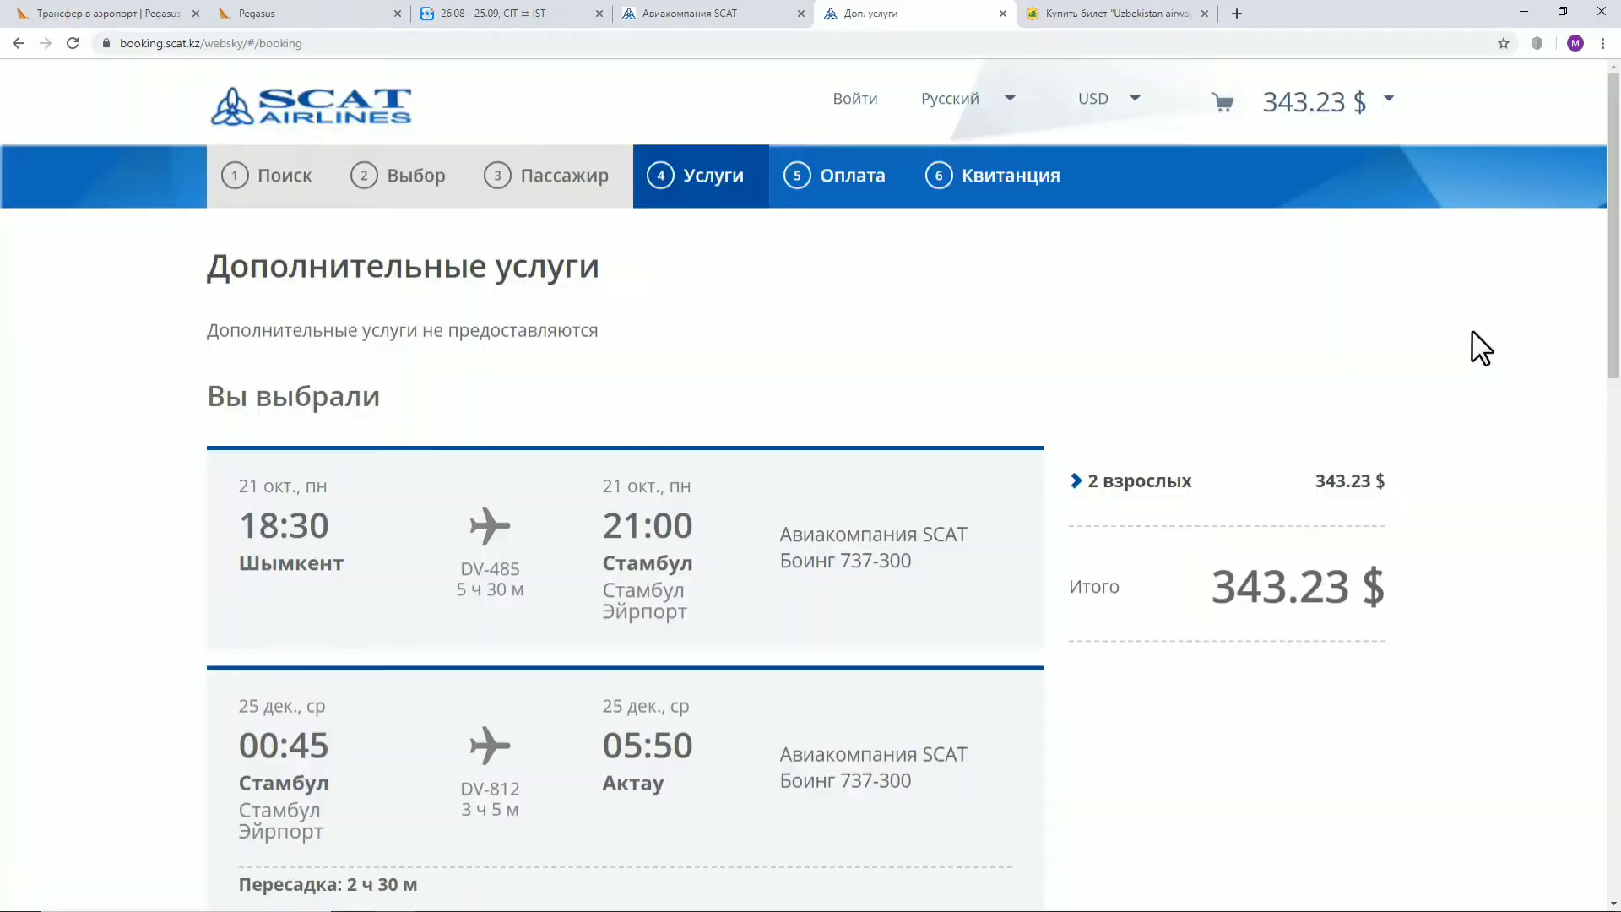
scroll(1262, 422, down, 6)
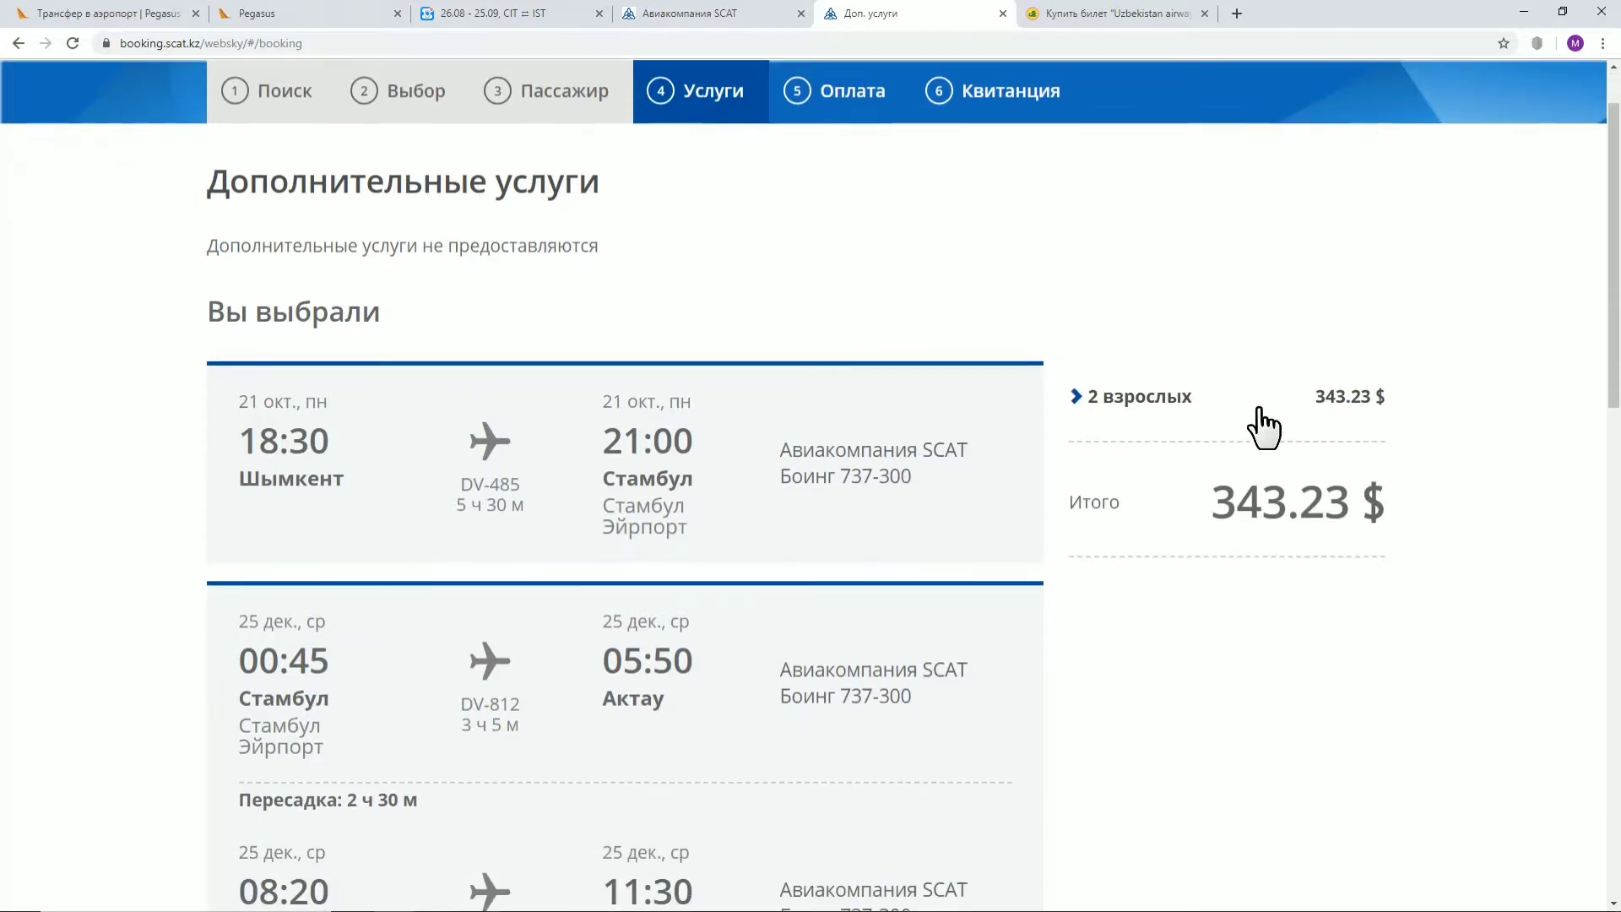
scroll(1258, 408, down, 3)
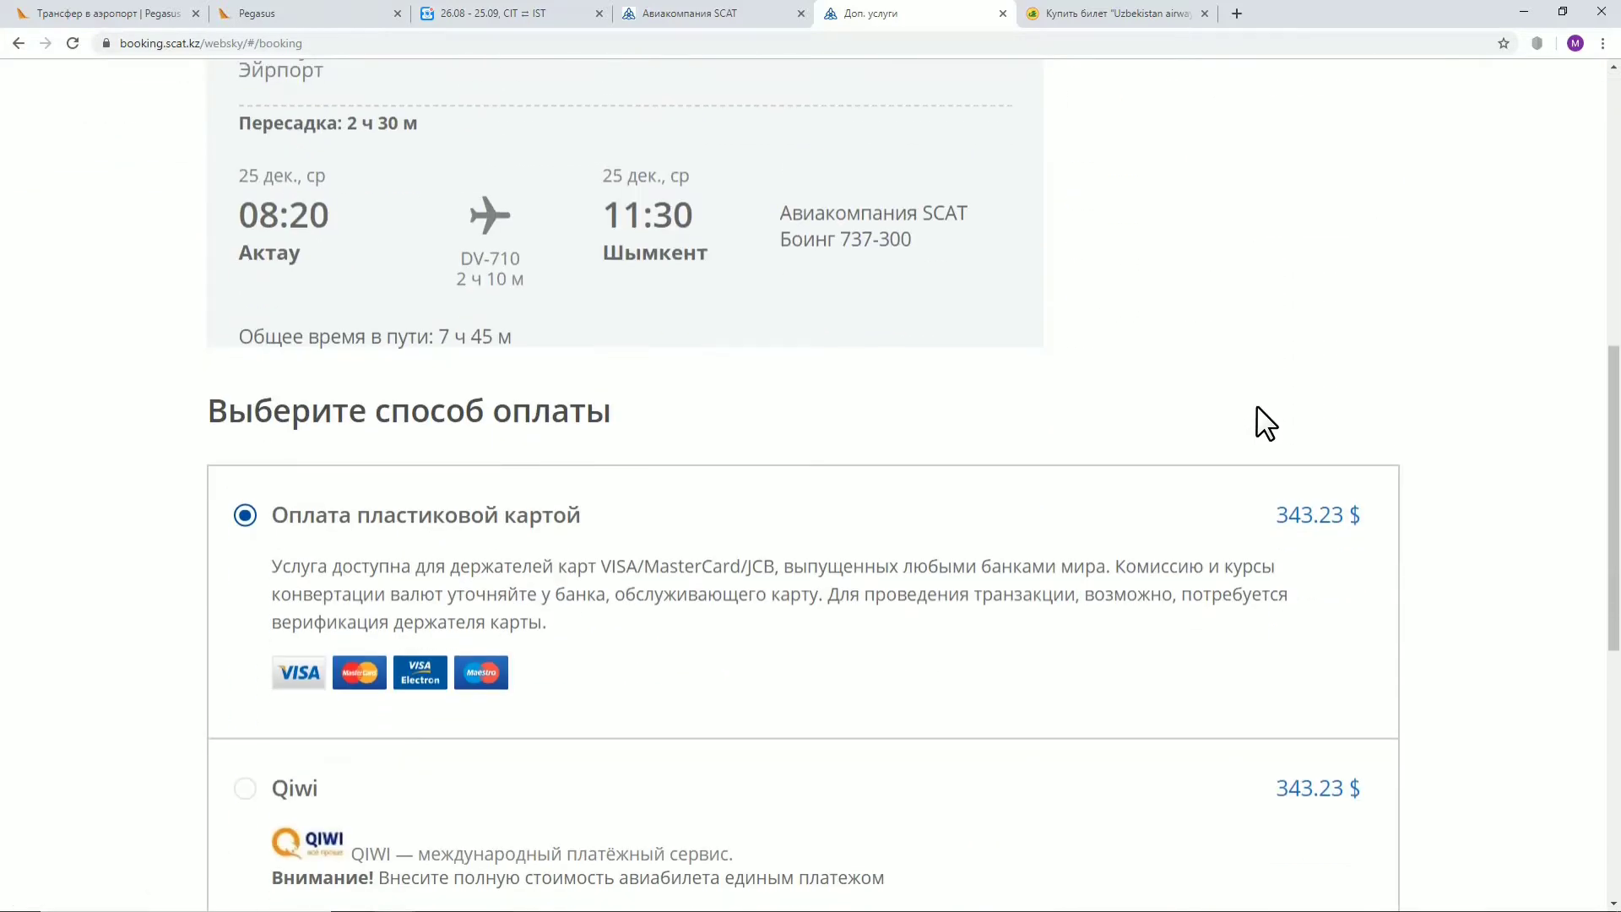
scroll(1264, 422, up, 4)
scroll(1264, 422, down, 5)
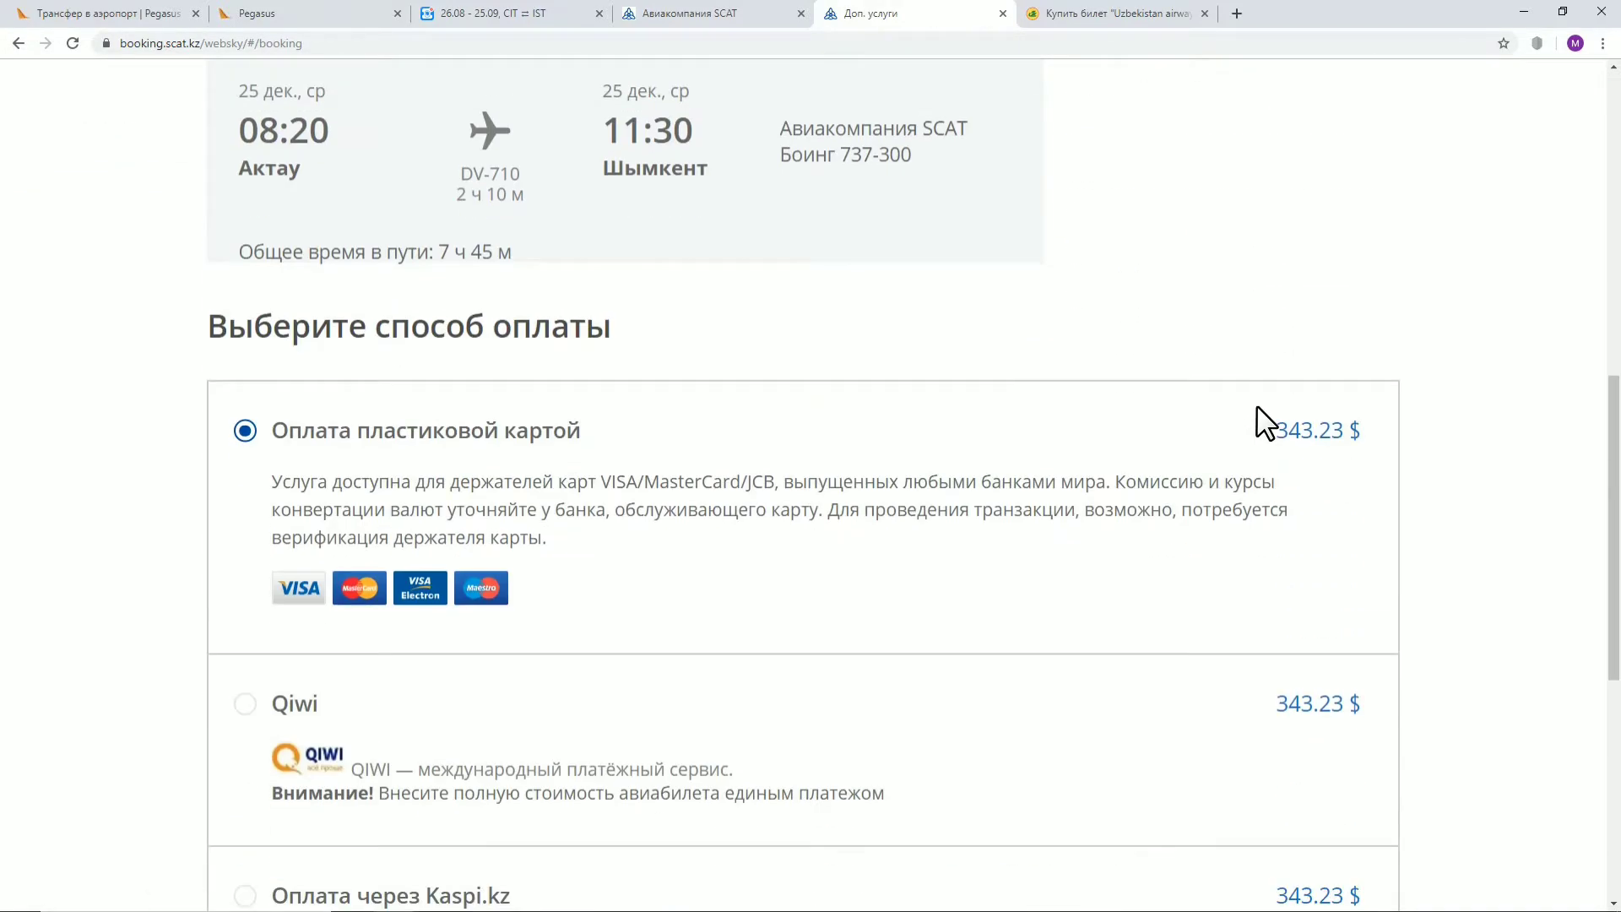
scroll(1264, 422, up, 8)
scroll(1263, 408, down, 10)
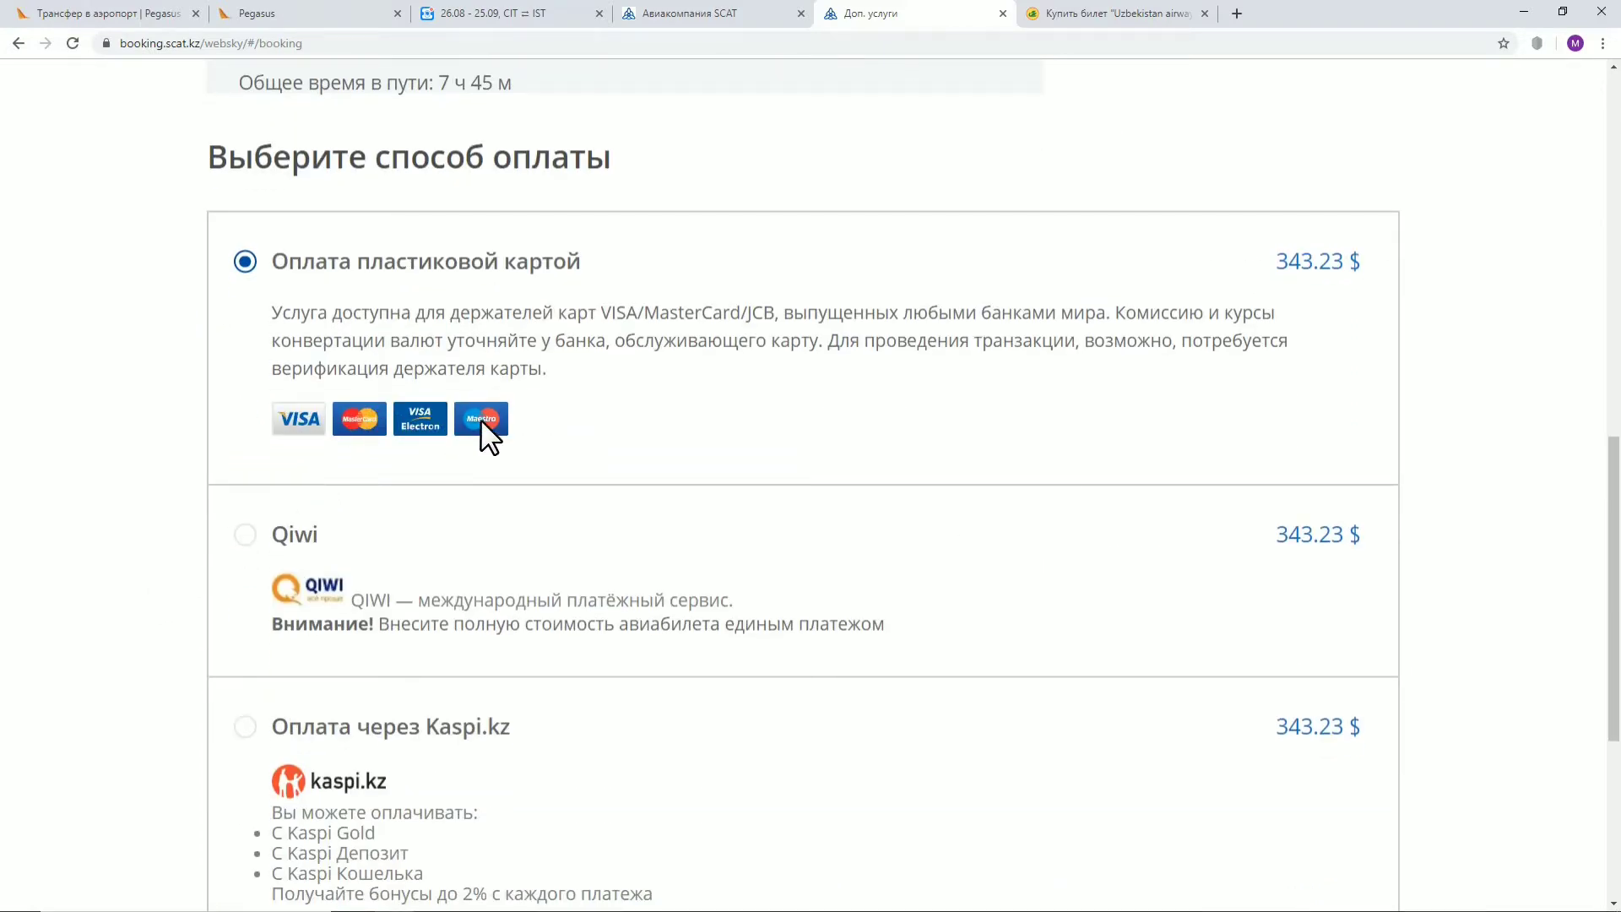
scroll(489, 363, down, 3)
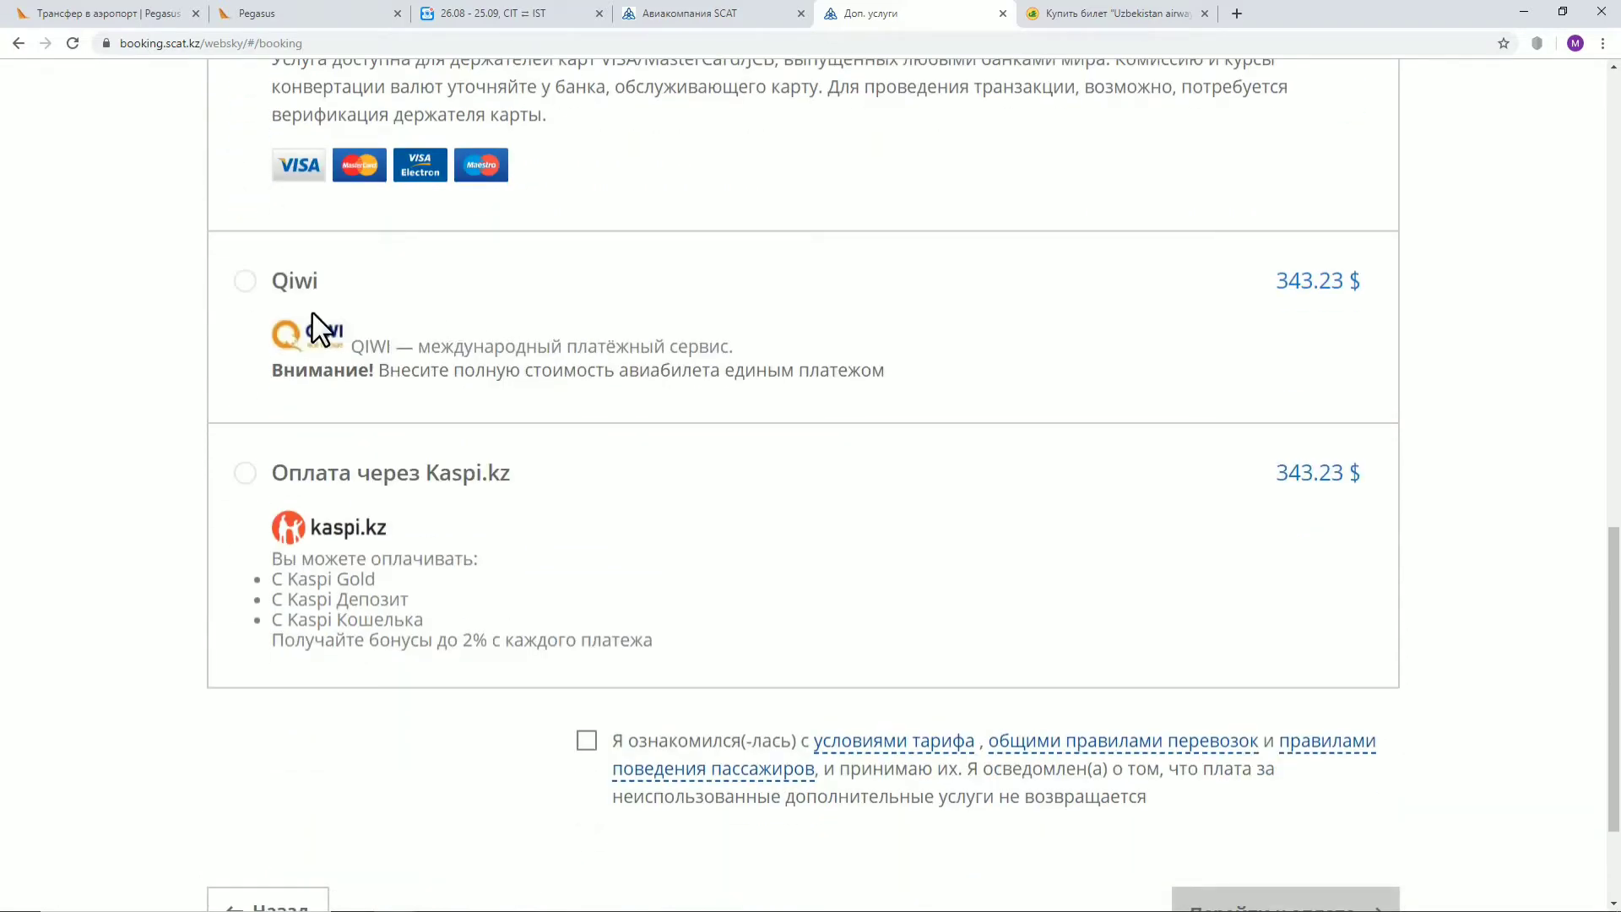
double_click(322, 523)
drag(515, 473, 423, 474)
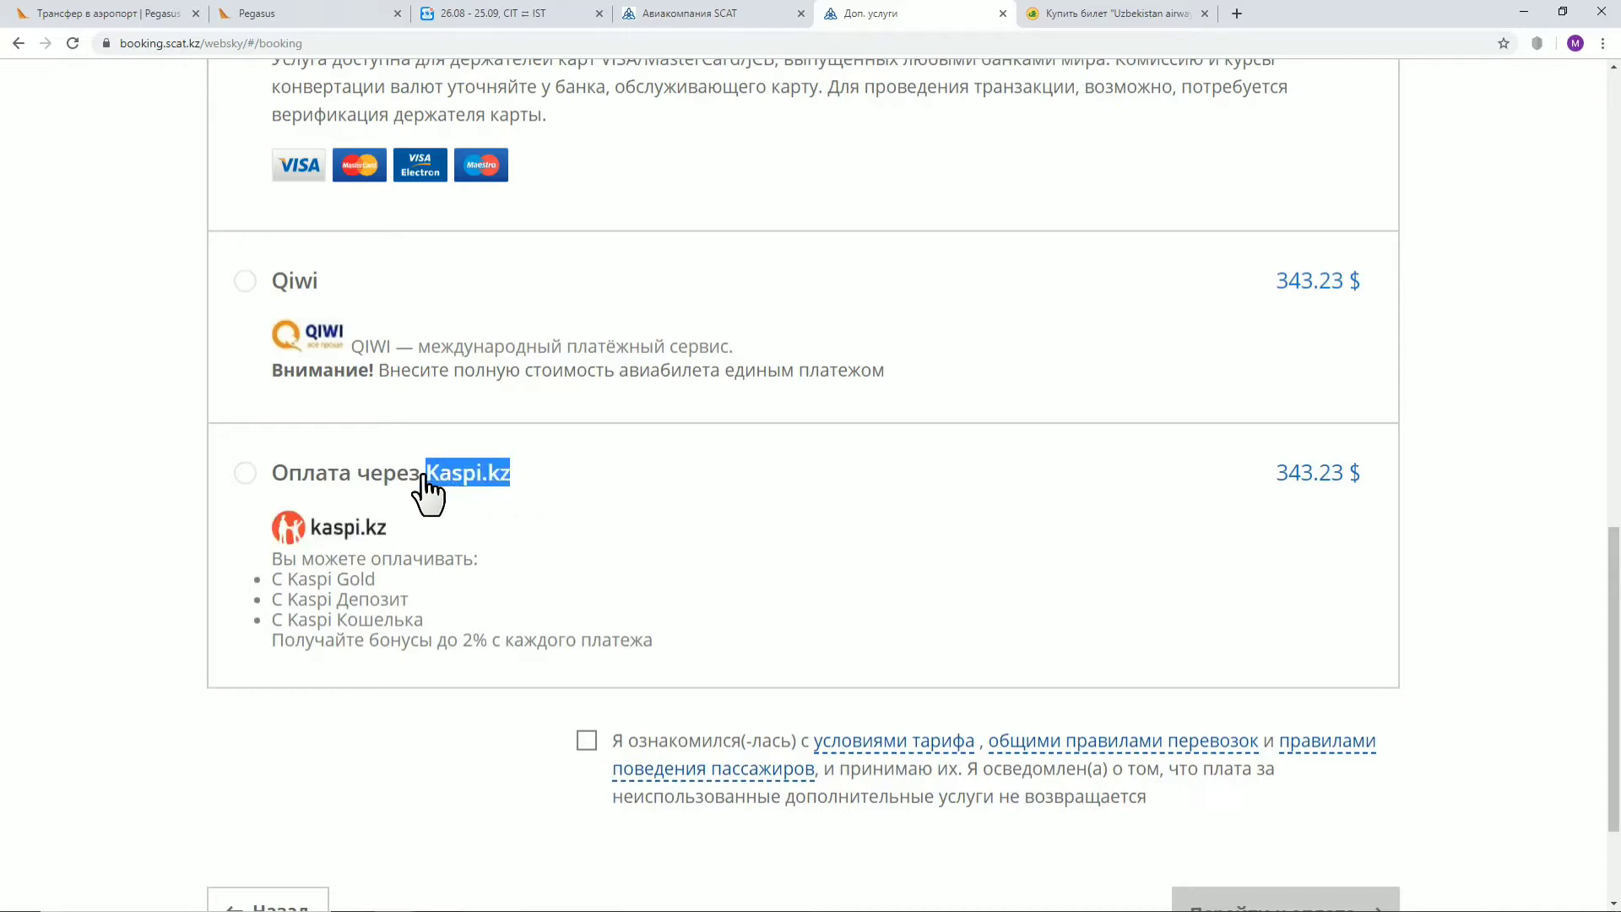
click(414, 721)
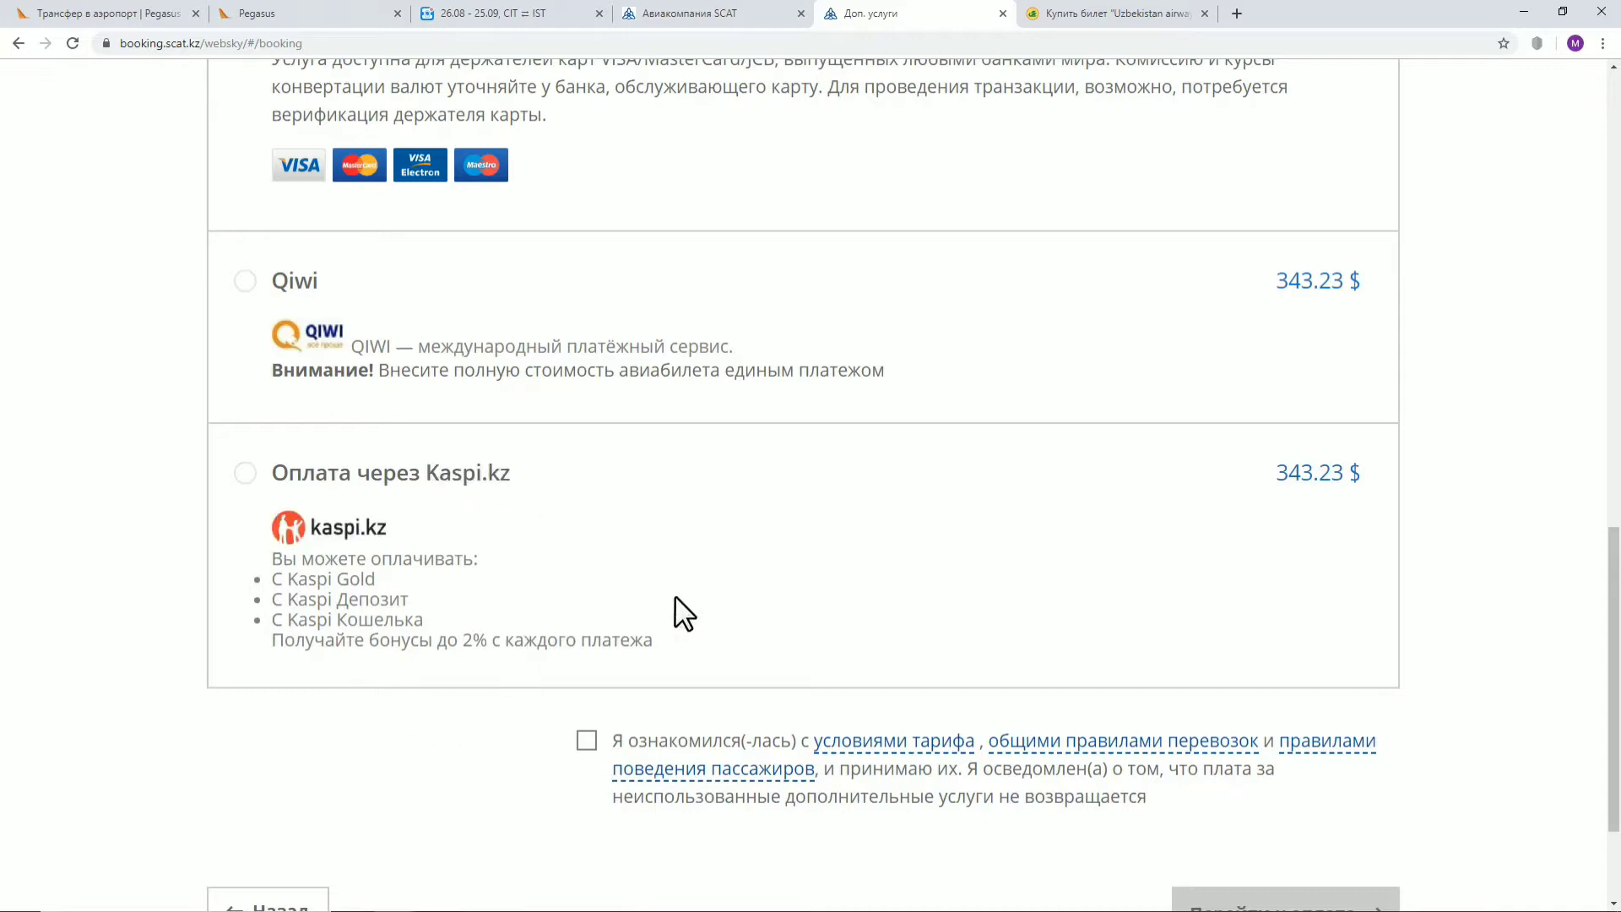
scroll(612, 525, down, 2)
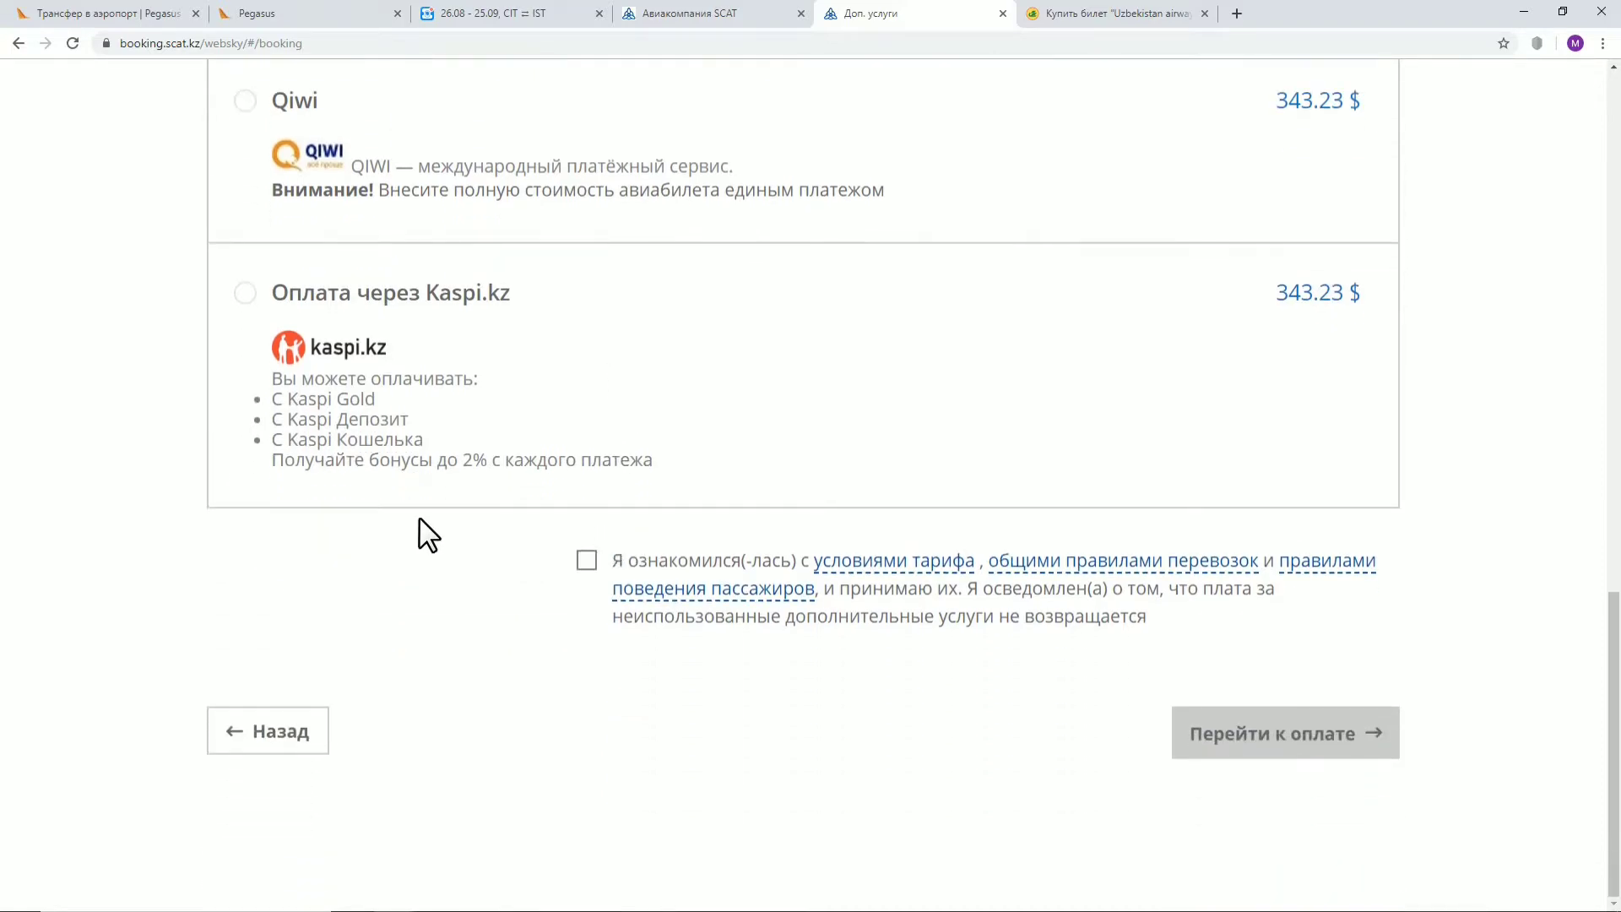
click(584, 564)
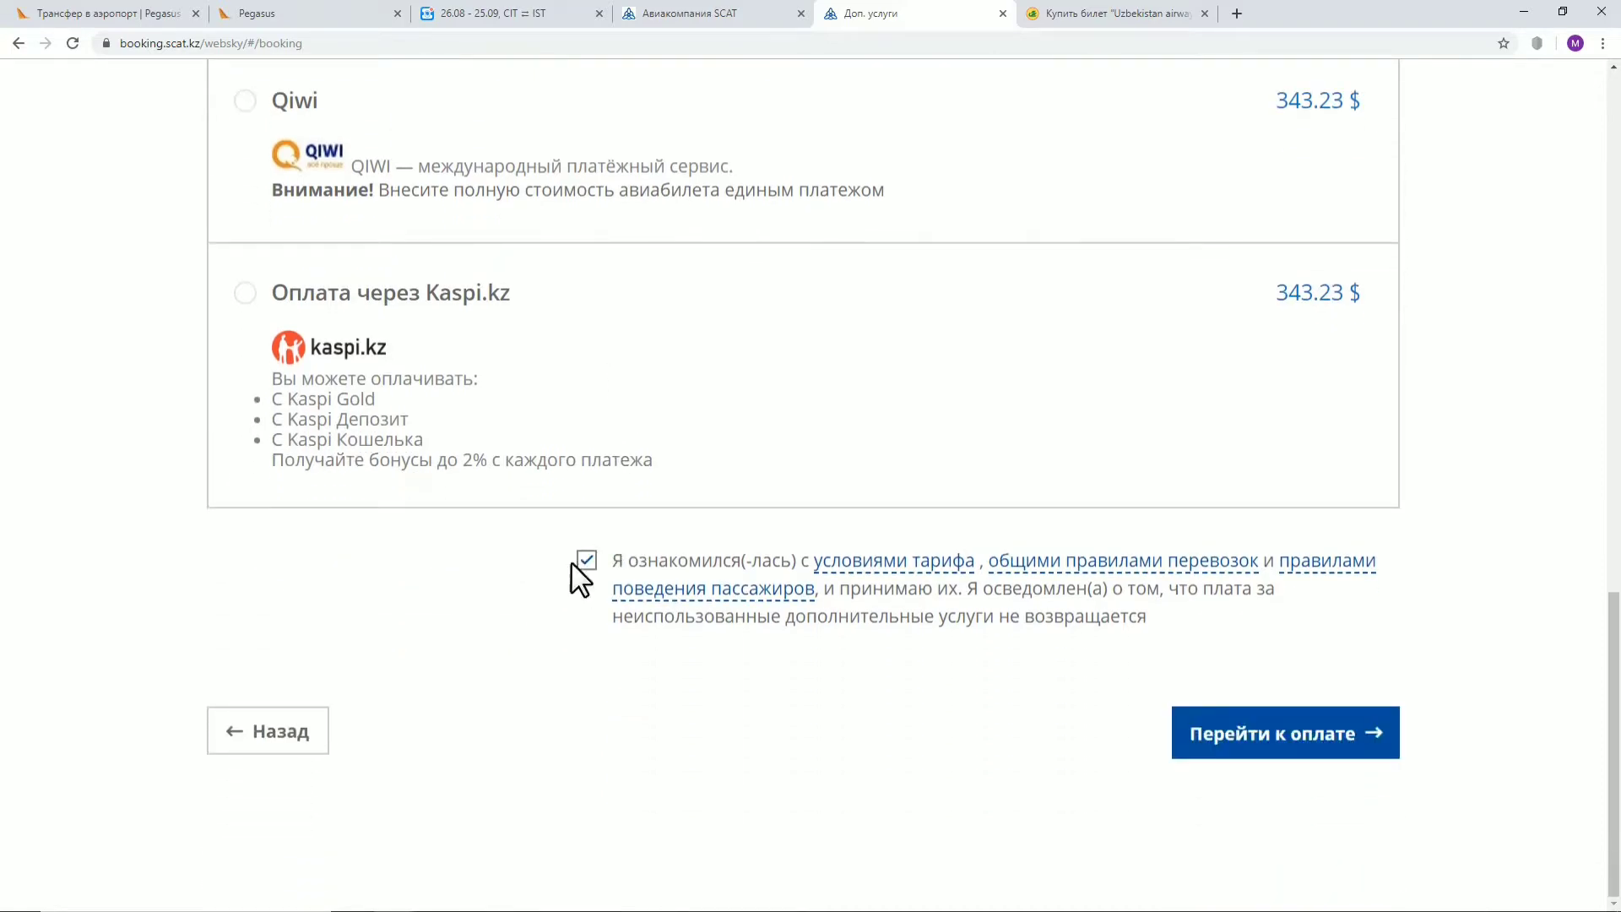
scroll(463, 582, up, 2)
scroll(439, 354, up, 4)
scroll(652, 449, down, 1)
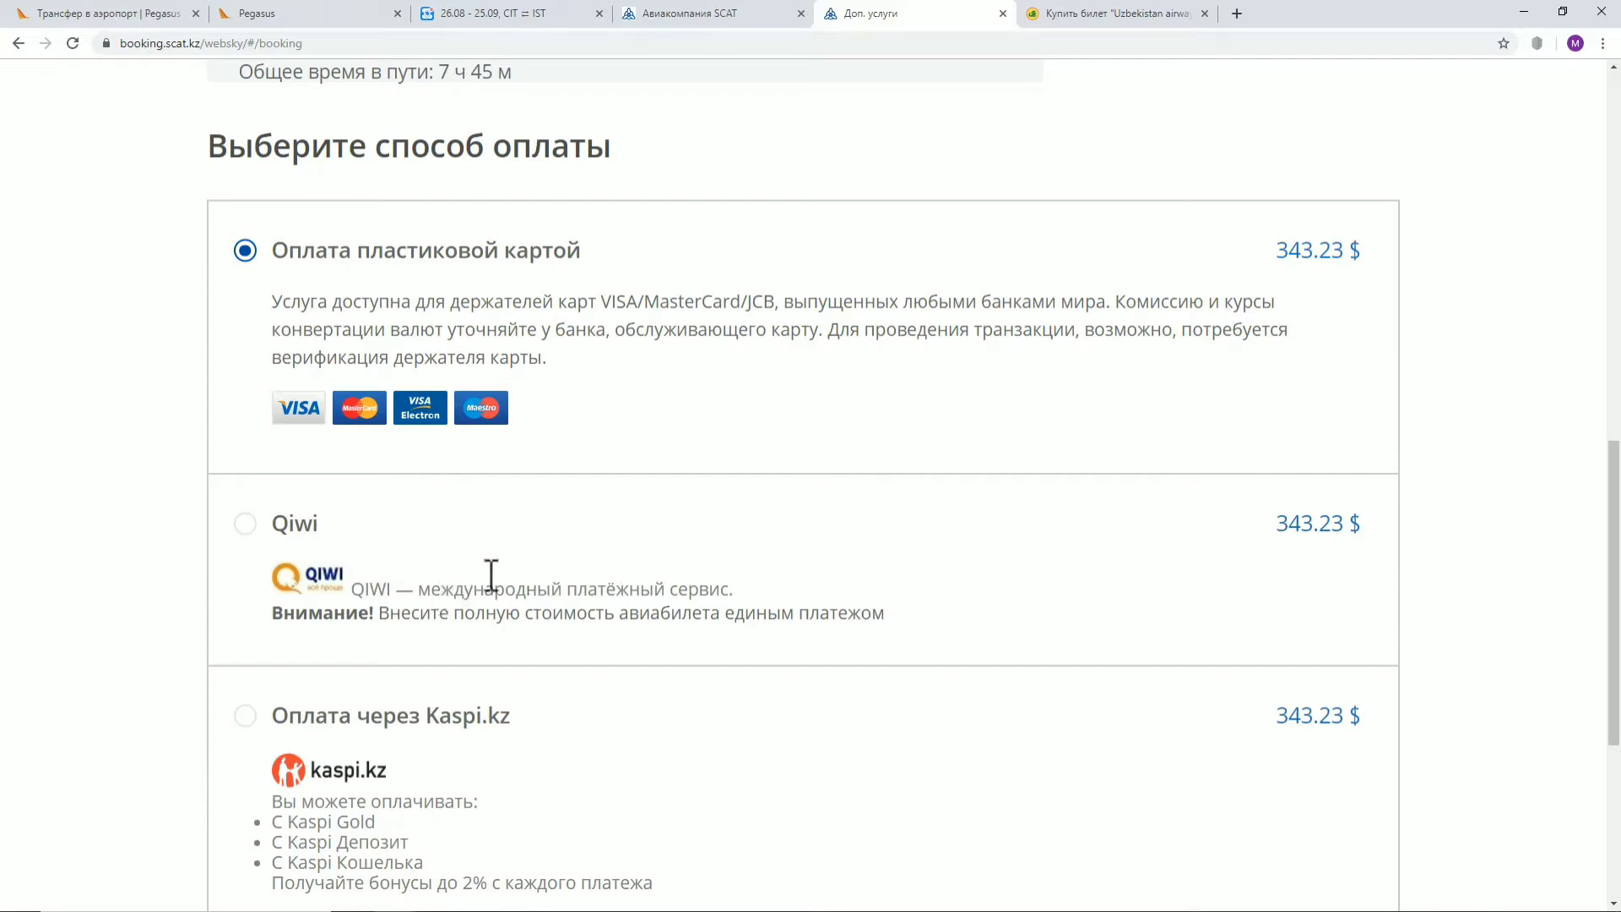
scroll(1466, 463, down, 2)
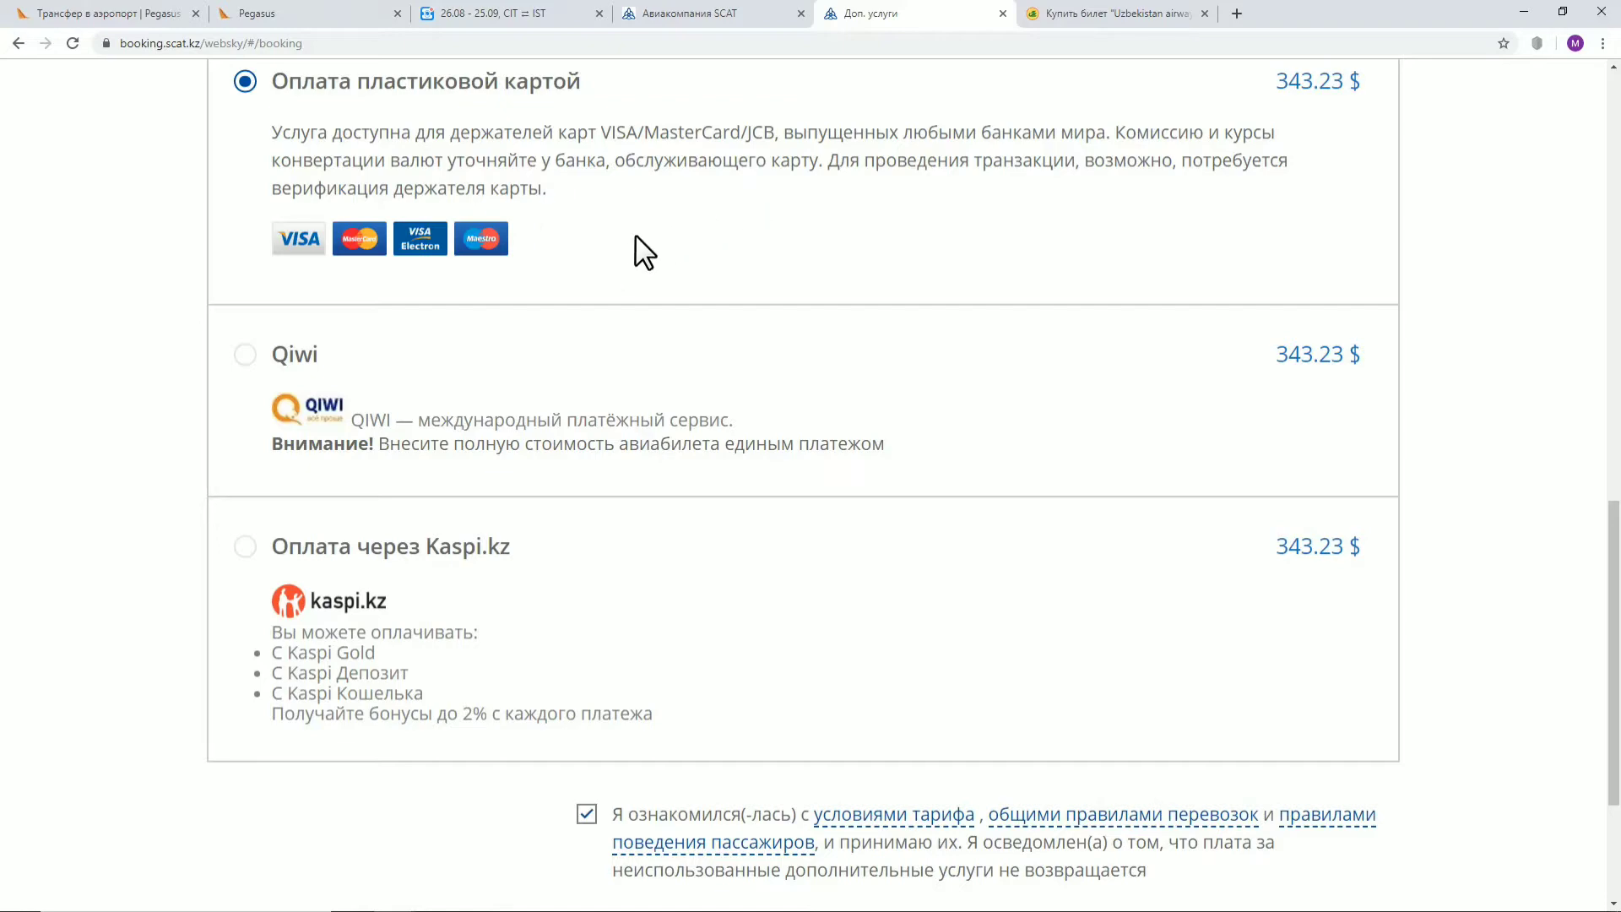
scroll(1530, 326, up, 1)
scroll(1533, 316, down, 4)
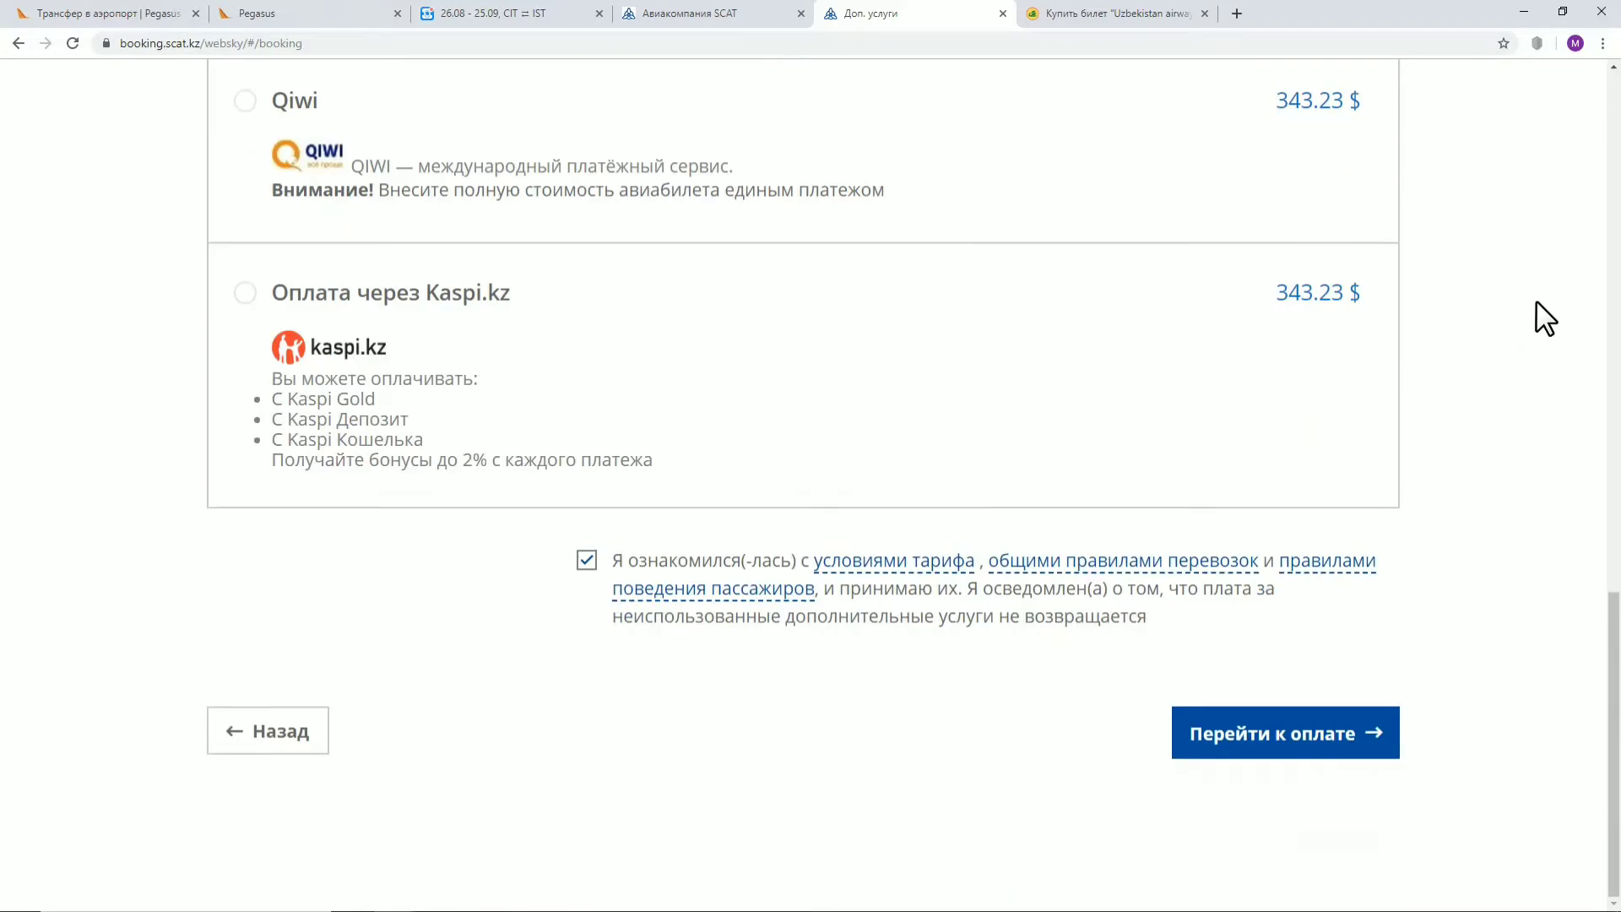
scroll(1433, 590, up, 4)
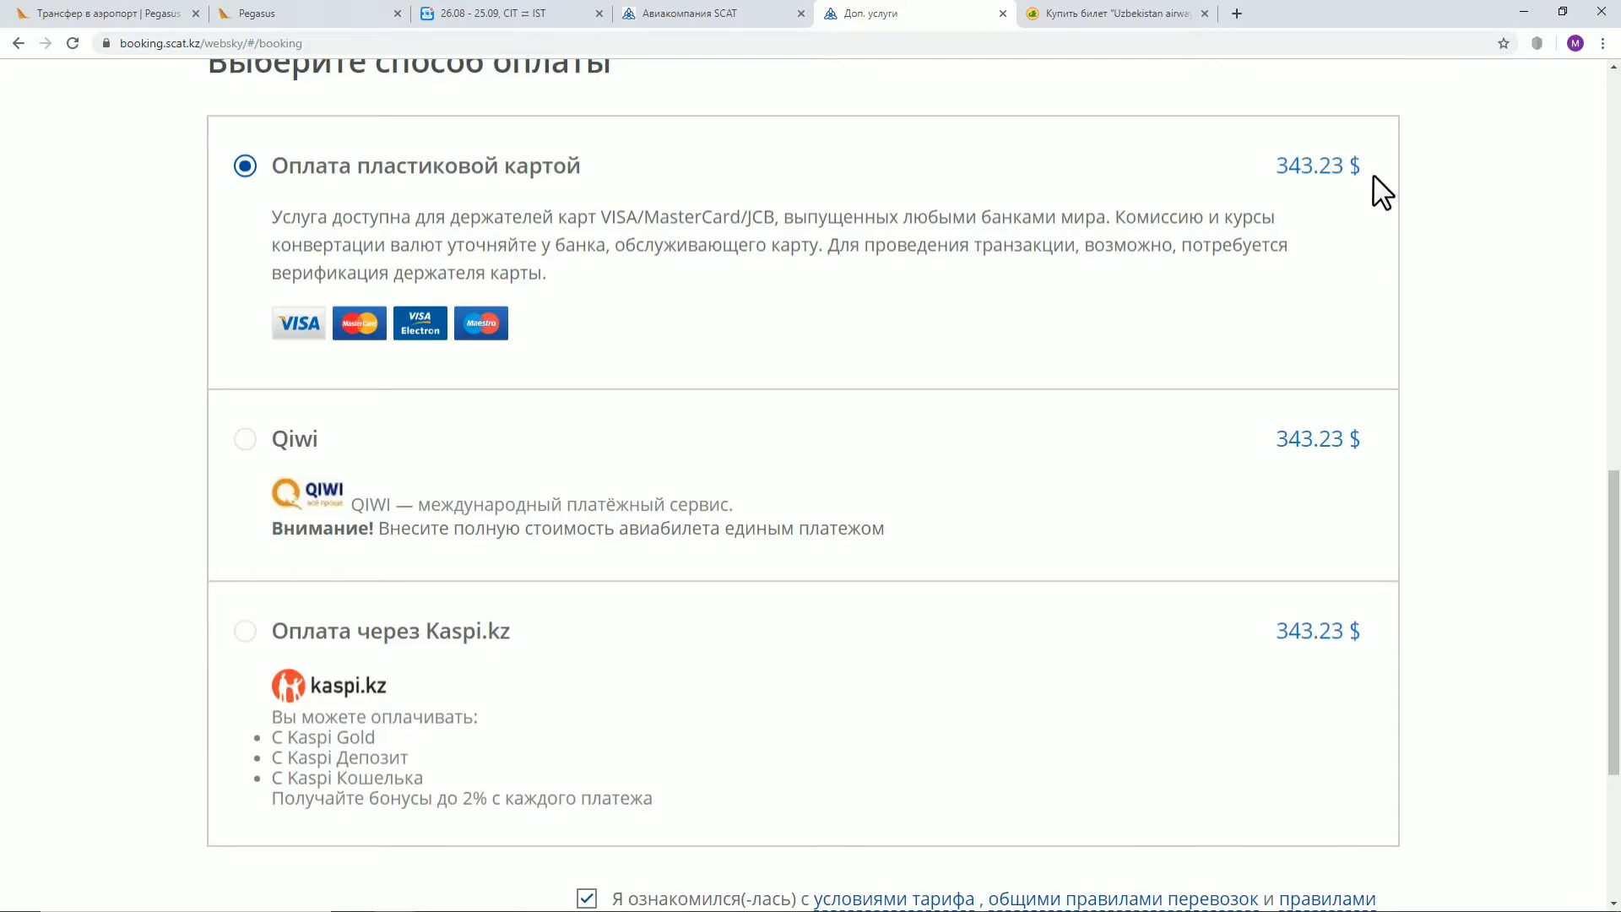
drag(1373, 176, 1279, 166)
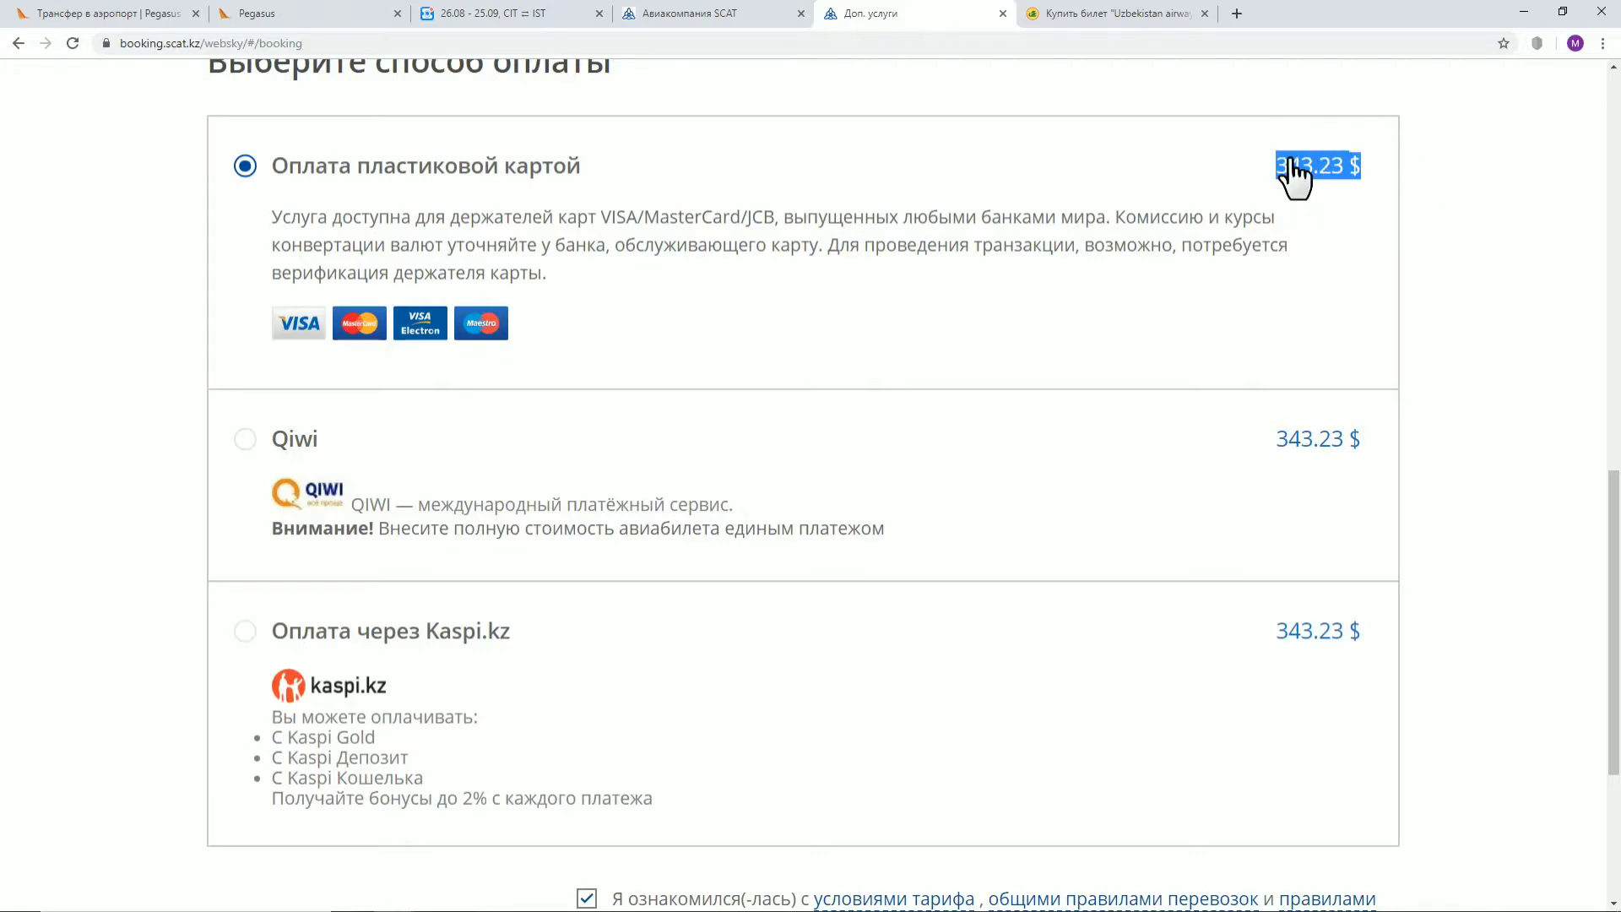
click(1463, 184)
scroll(1490, 498, down, 3)
scroll(1488, 506, up, 2)
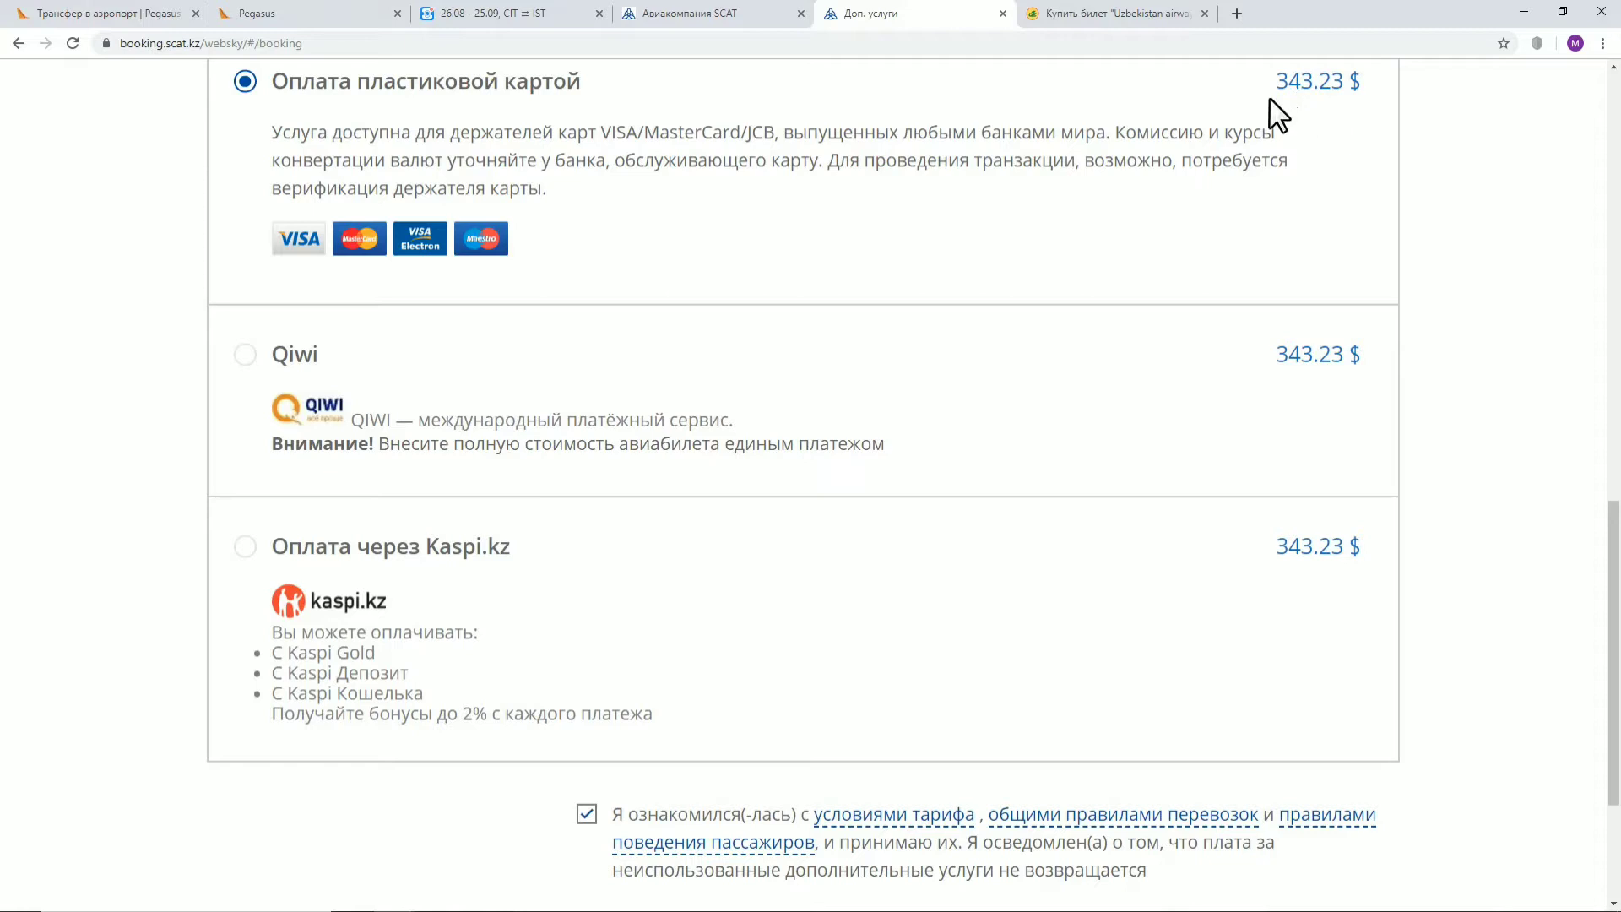
scroll(1503, 250, up, 2)
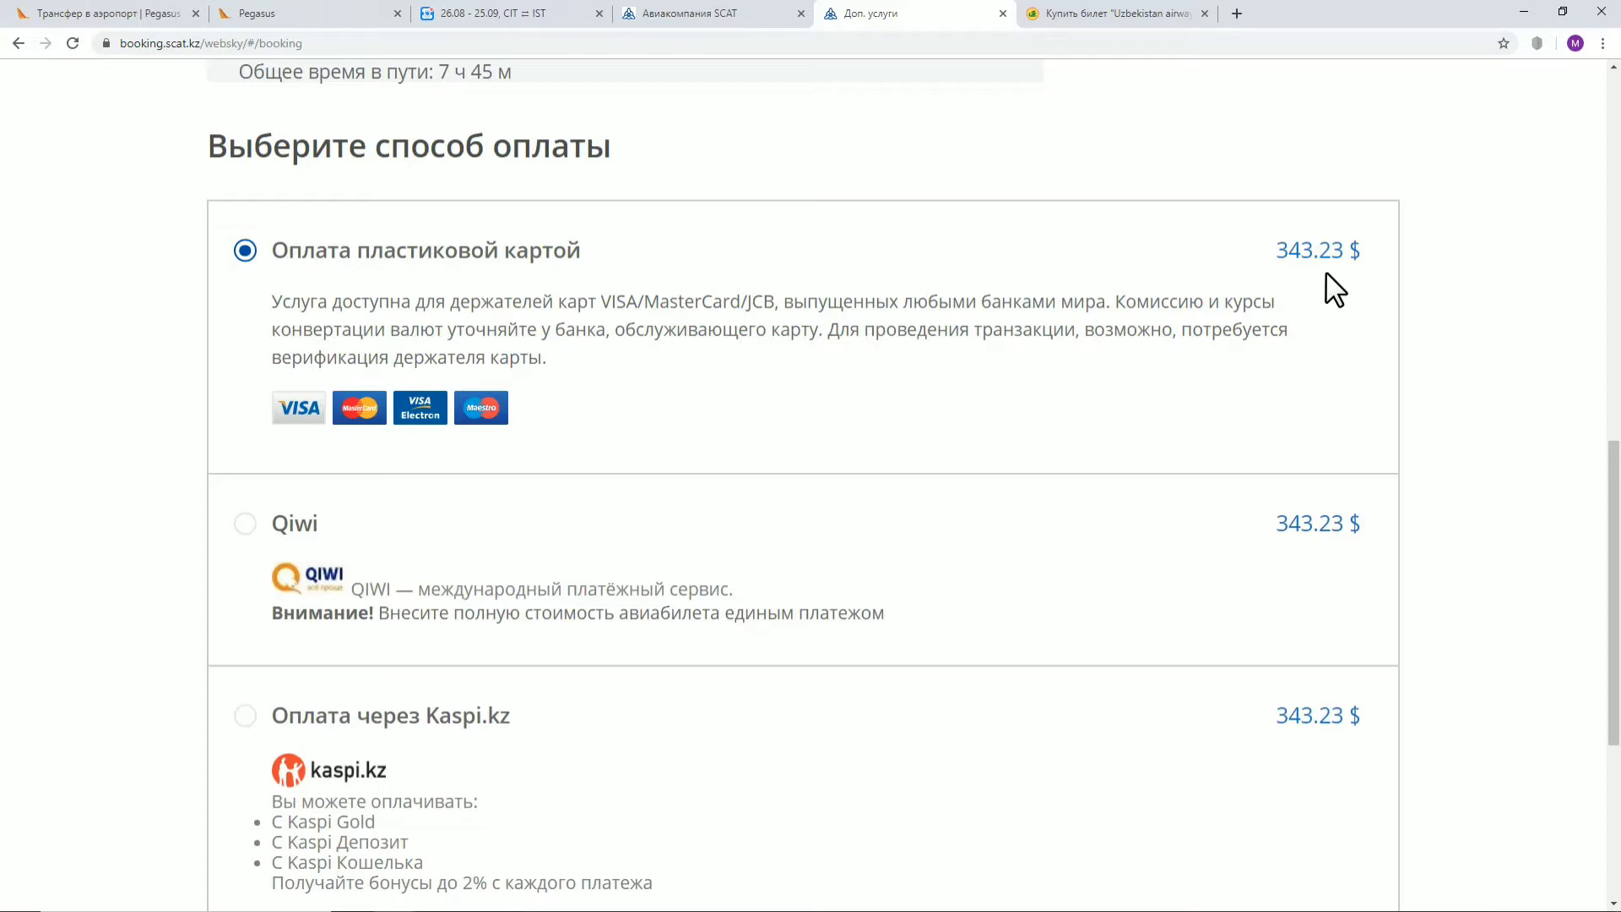
scroll(1498, 314, down, 5)
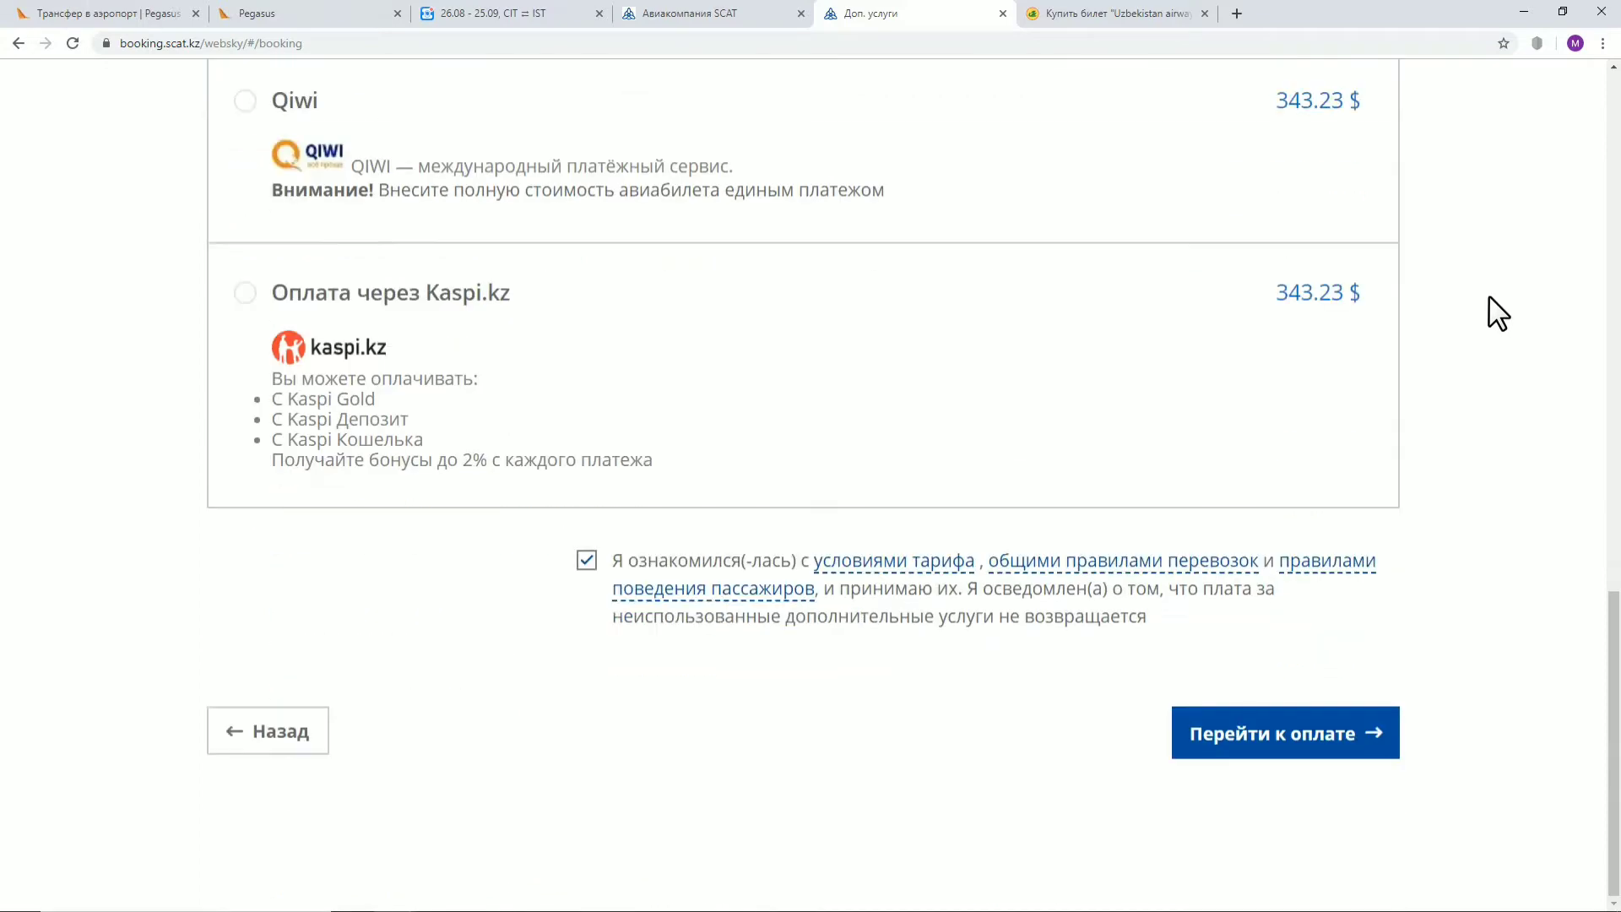
Go to payment and scroll down the confirm-order page to the card form
click(1318, 750)
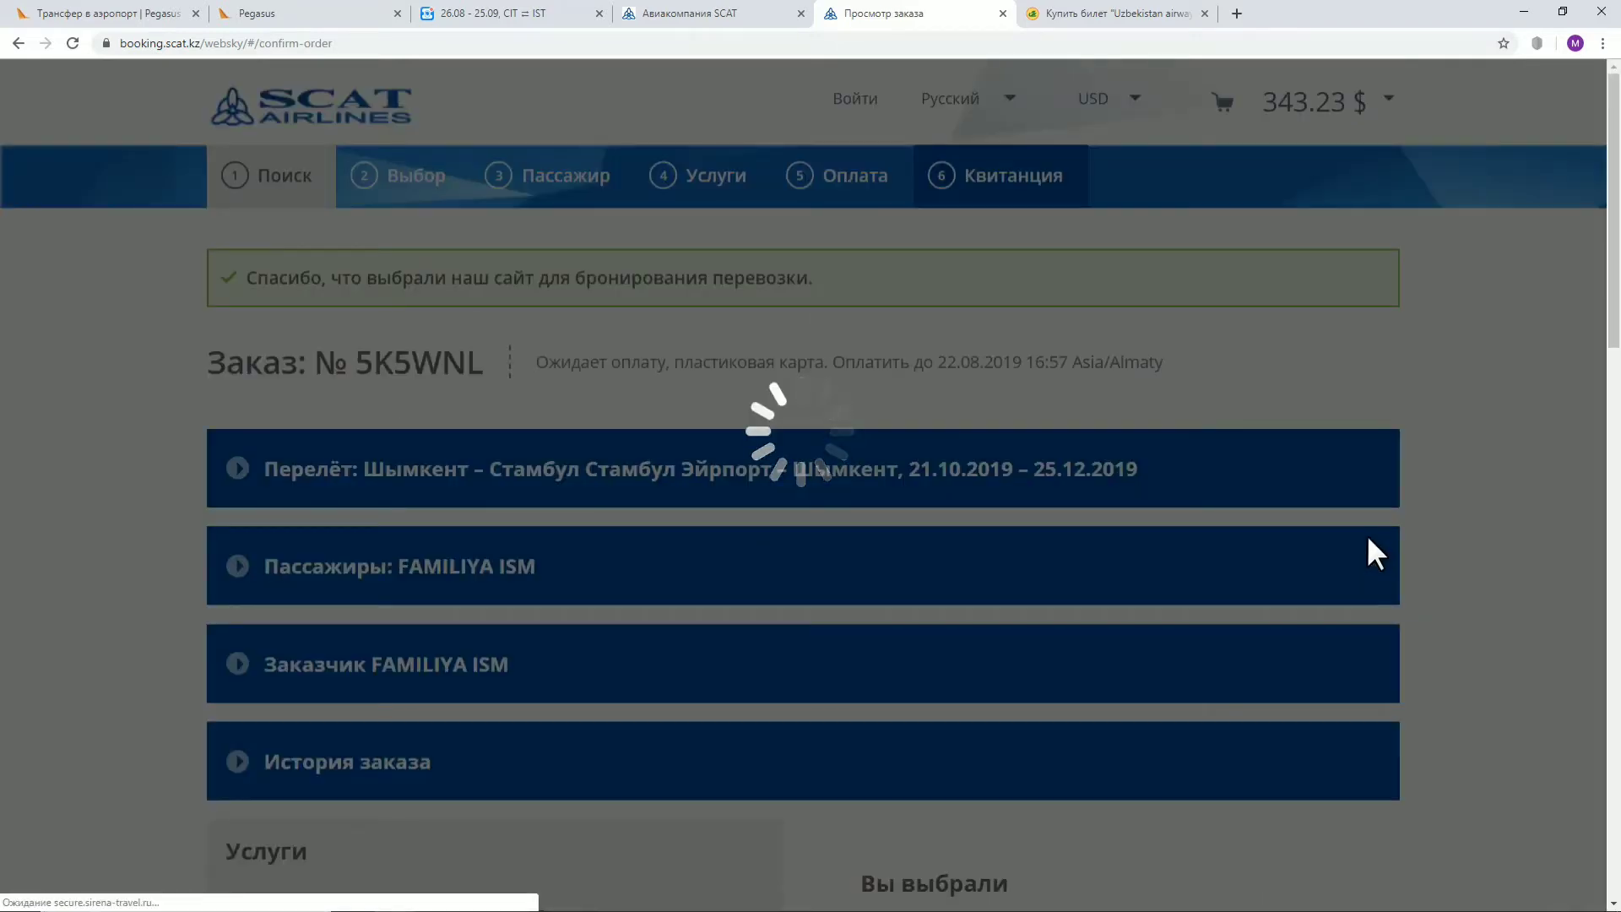
scroll(1375, 460, down, 3)
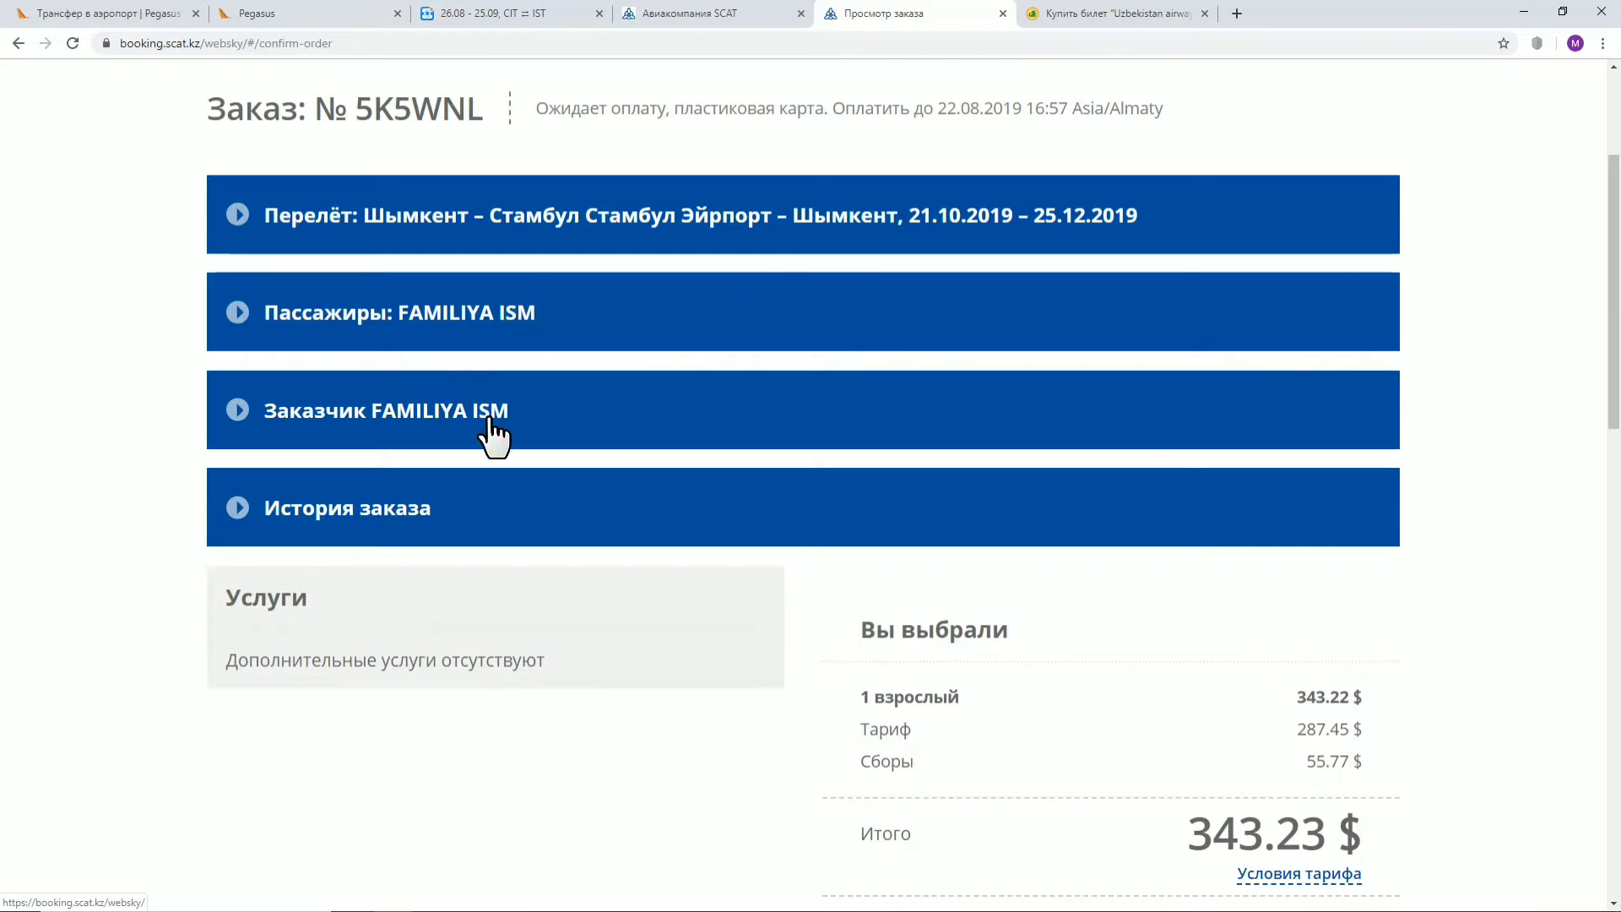
scroll(494, 434, down, 2)
scroll(875, 280, down, 3)
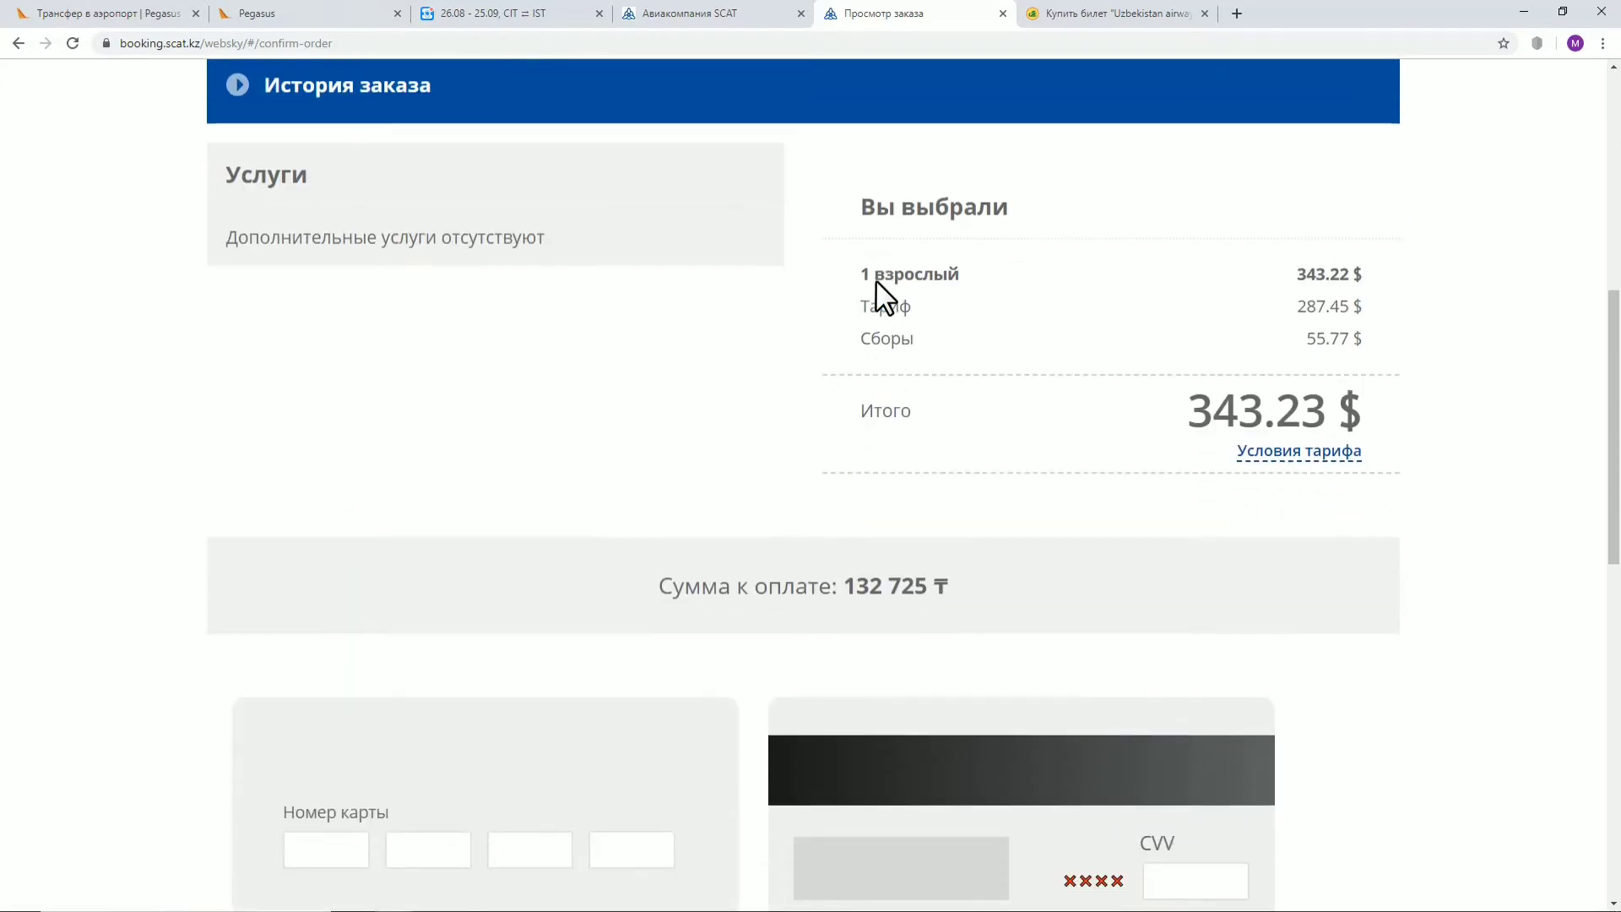
scroll(1446, 329, up, 5)
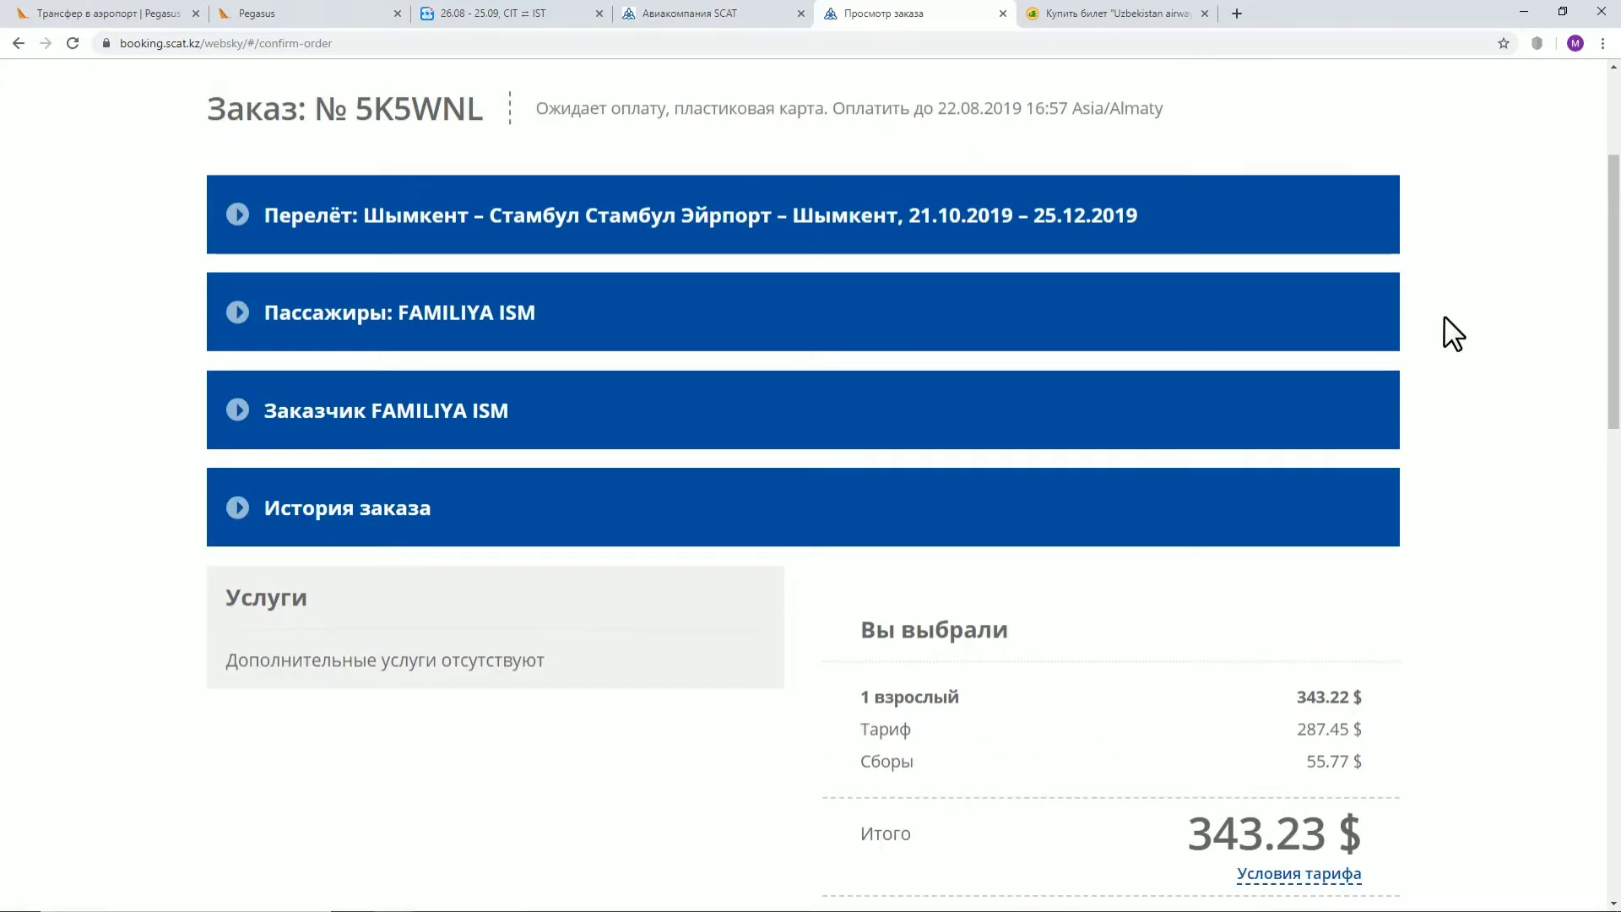
scroll(1447, 333, up, 2)
scroll(1447, 332, down, 7)
scroll(1445, 329, down, 3)
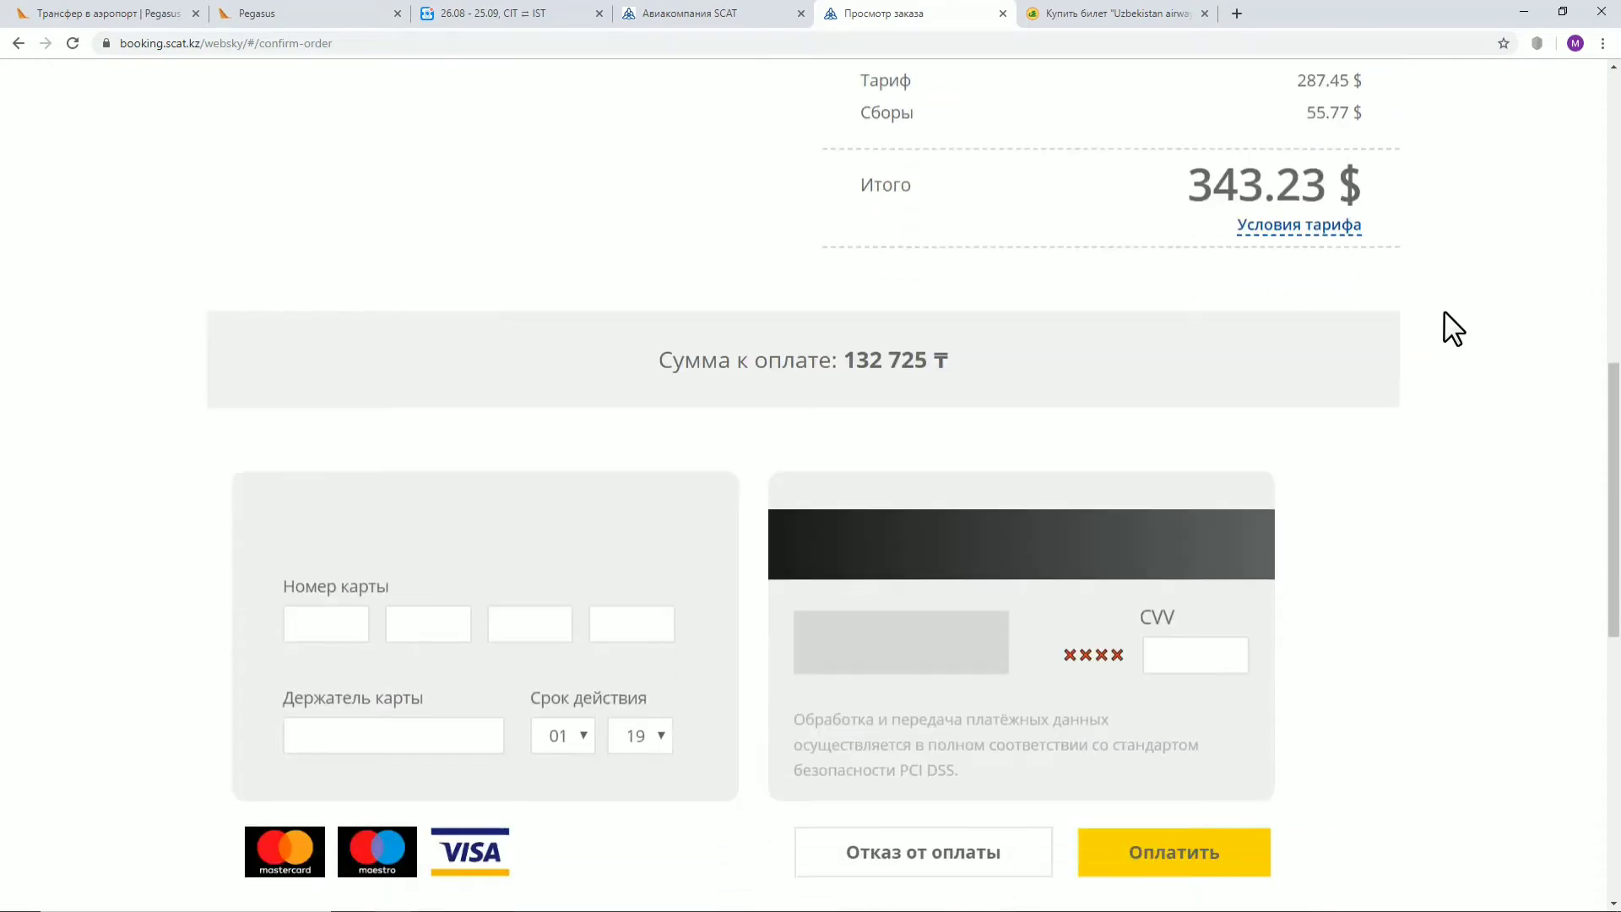
scroll(1452, 327, down, 1)
Highlight the 343.23 $ total and the 132 725 ₸ amount due
drag(988, 350, 852, 335)
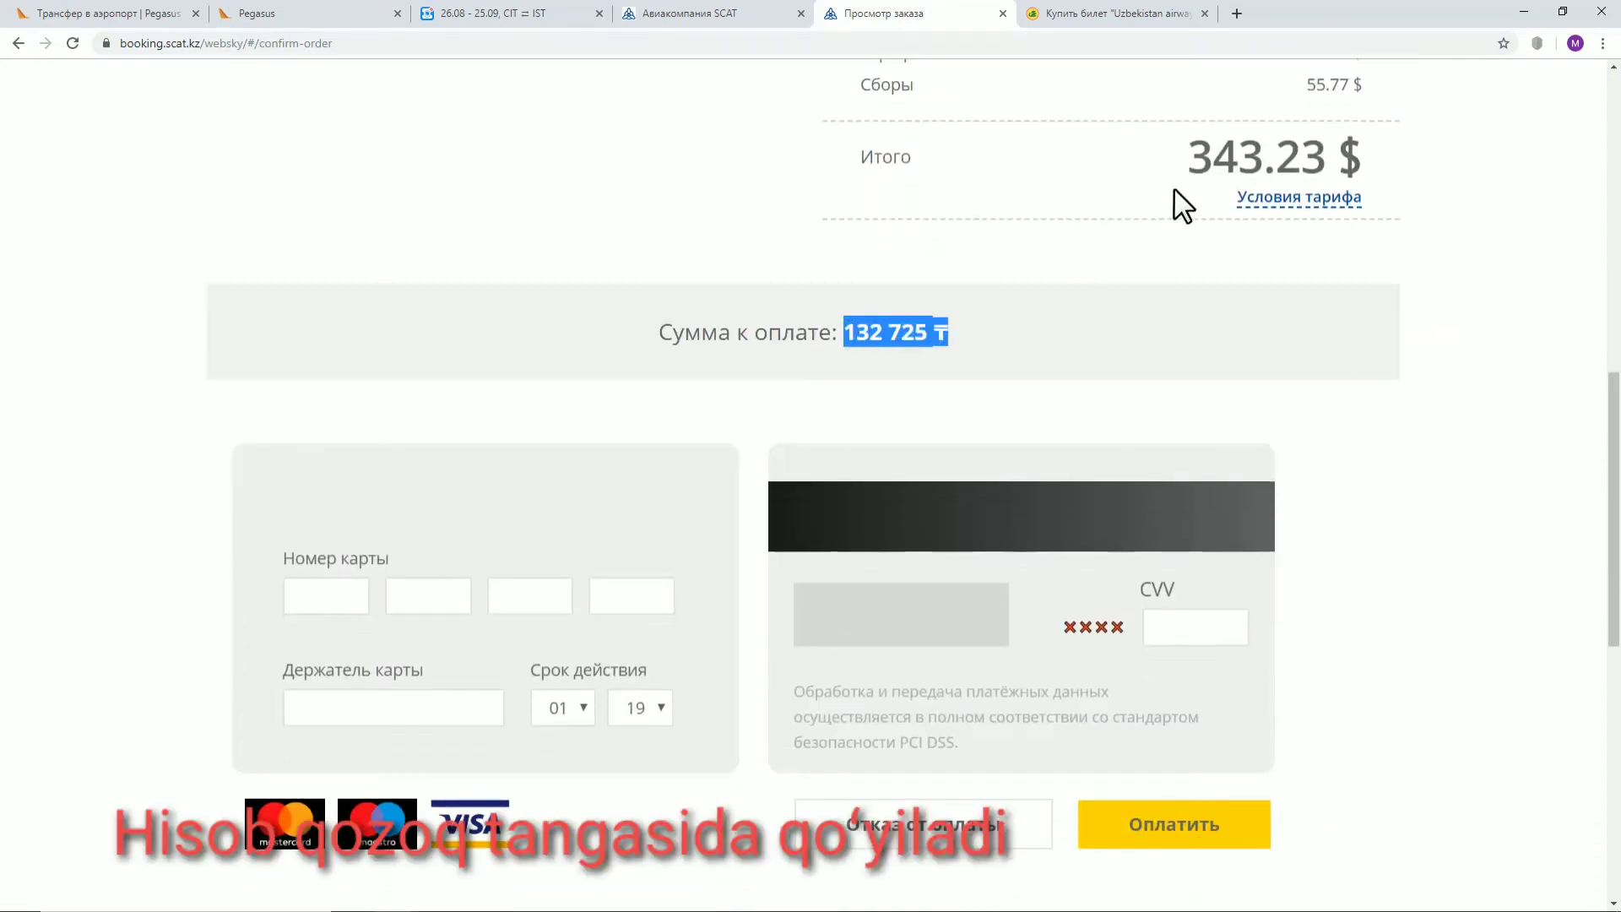
drag(1178, 166, 1266, 165)
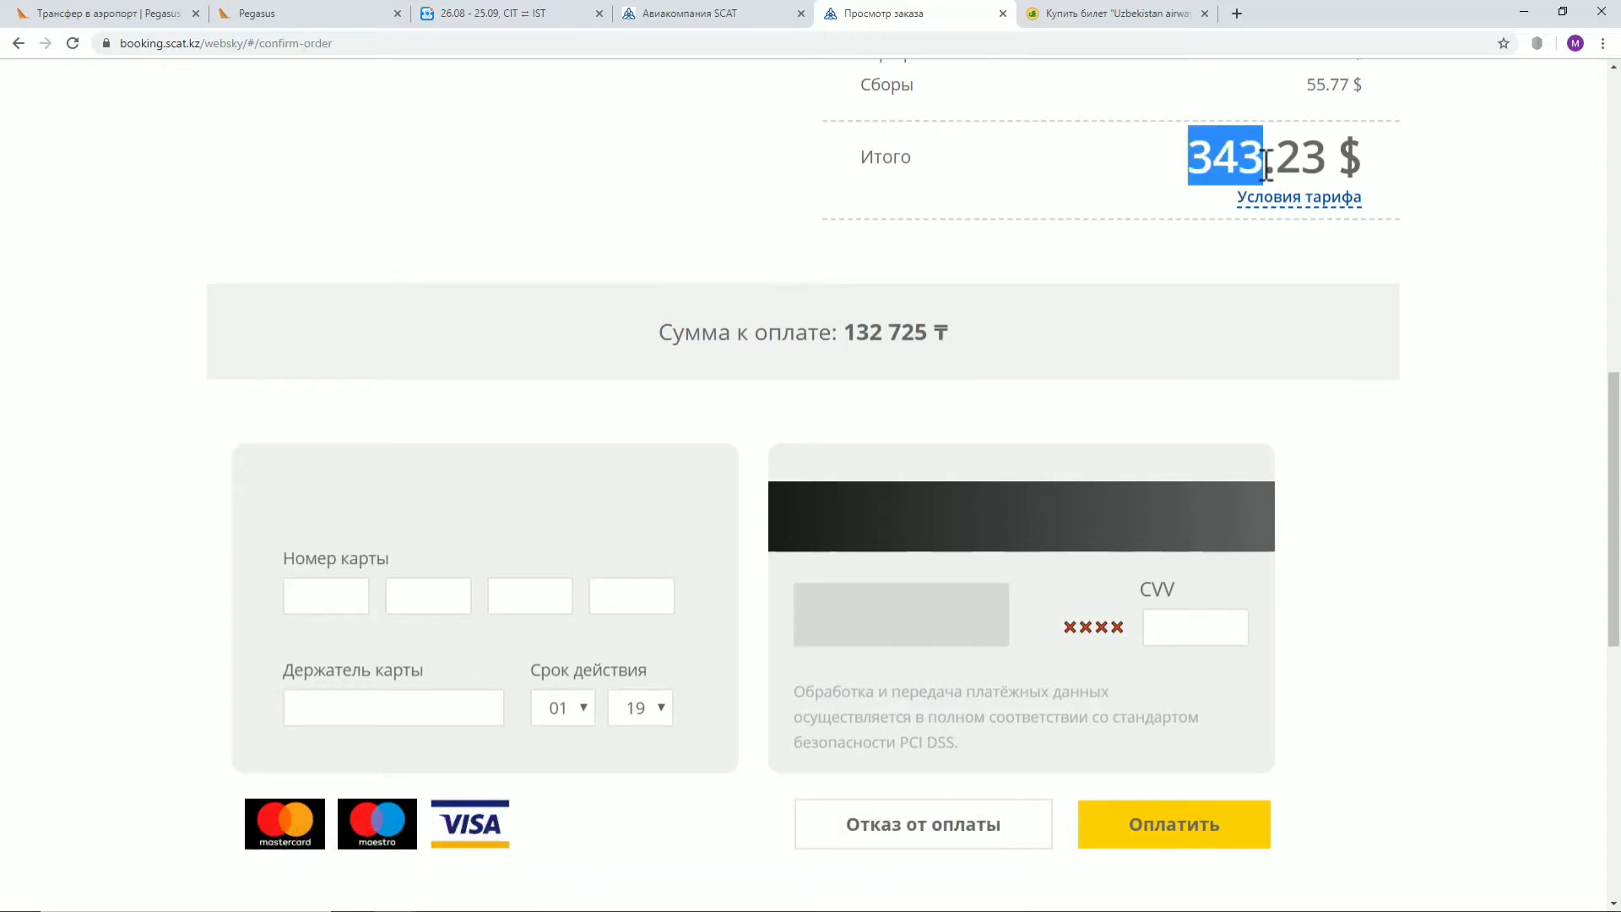
drag(1349, 159, 1199, 162)
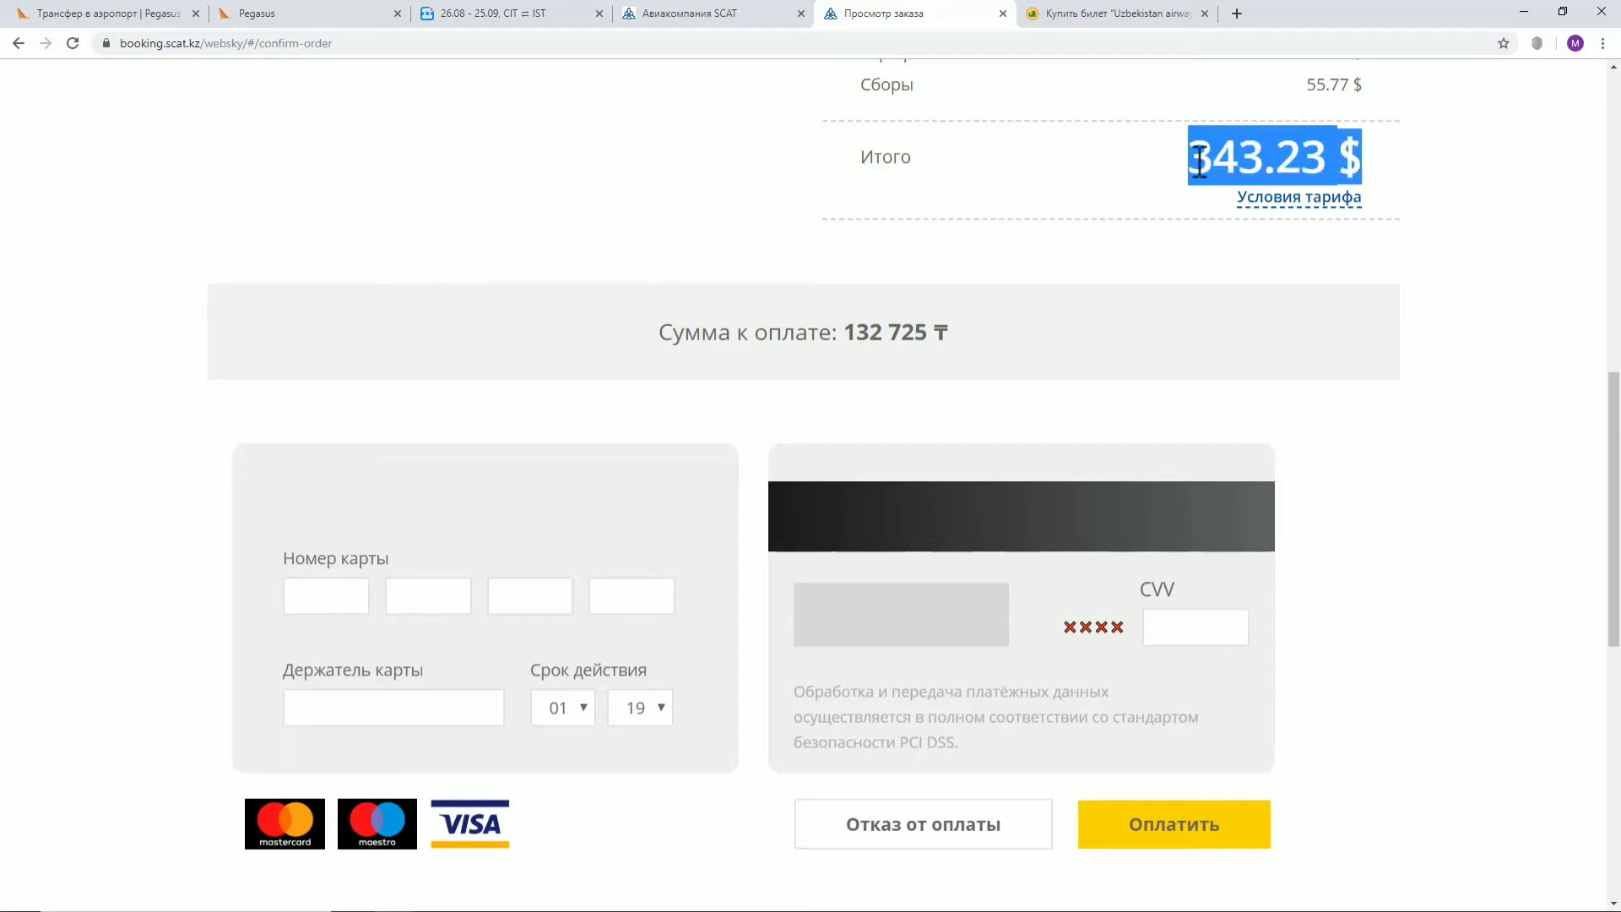
click(1198, 162)
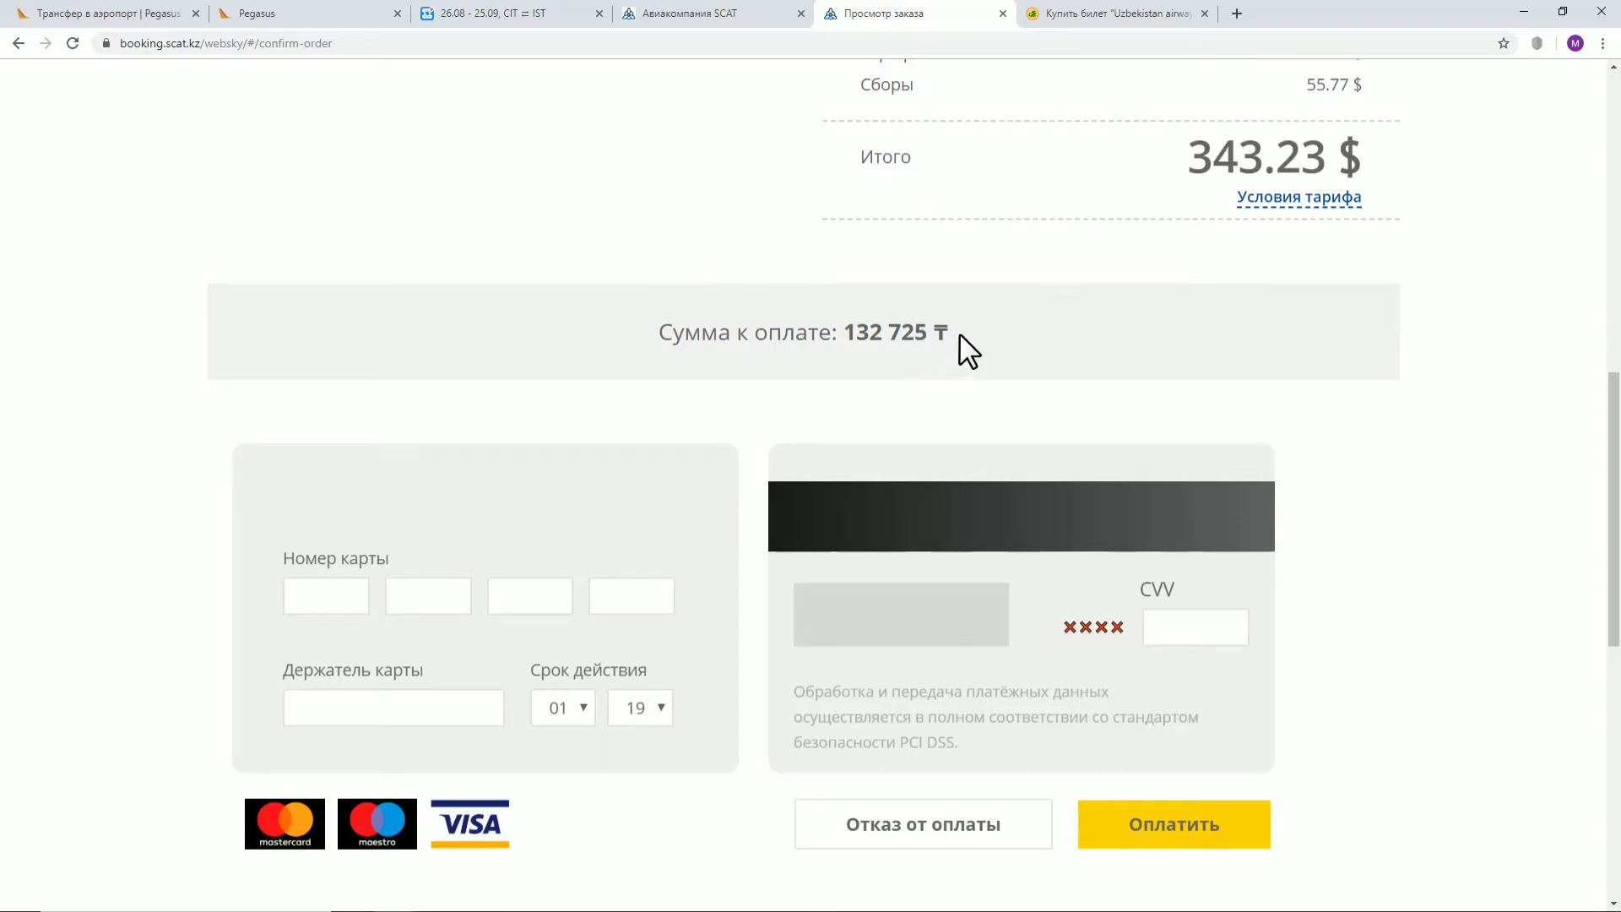
drag(954, 336, 849, 333)
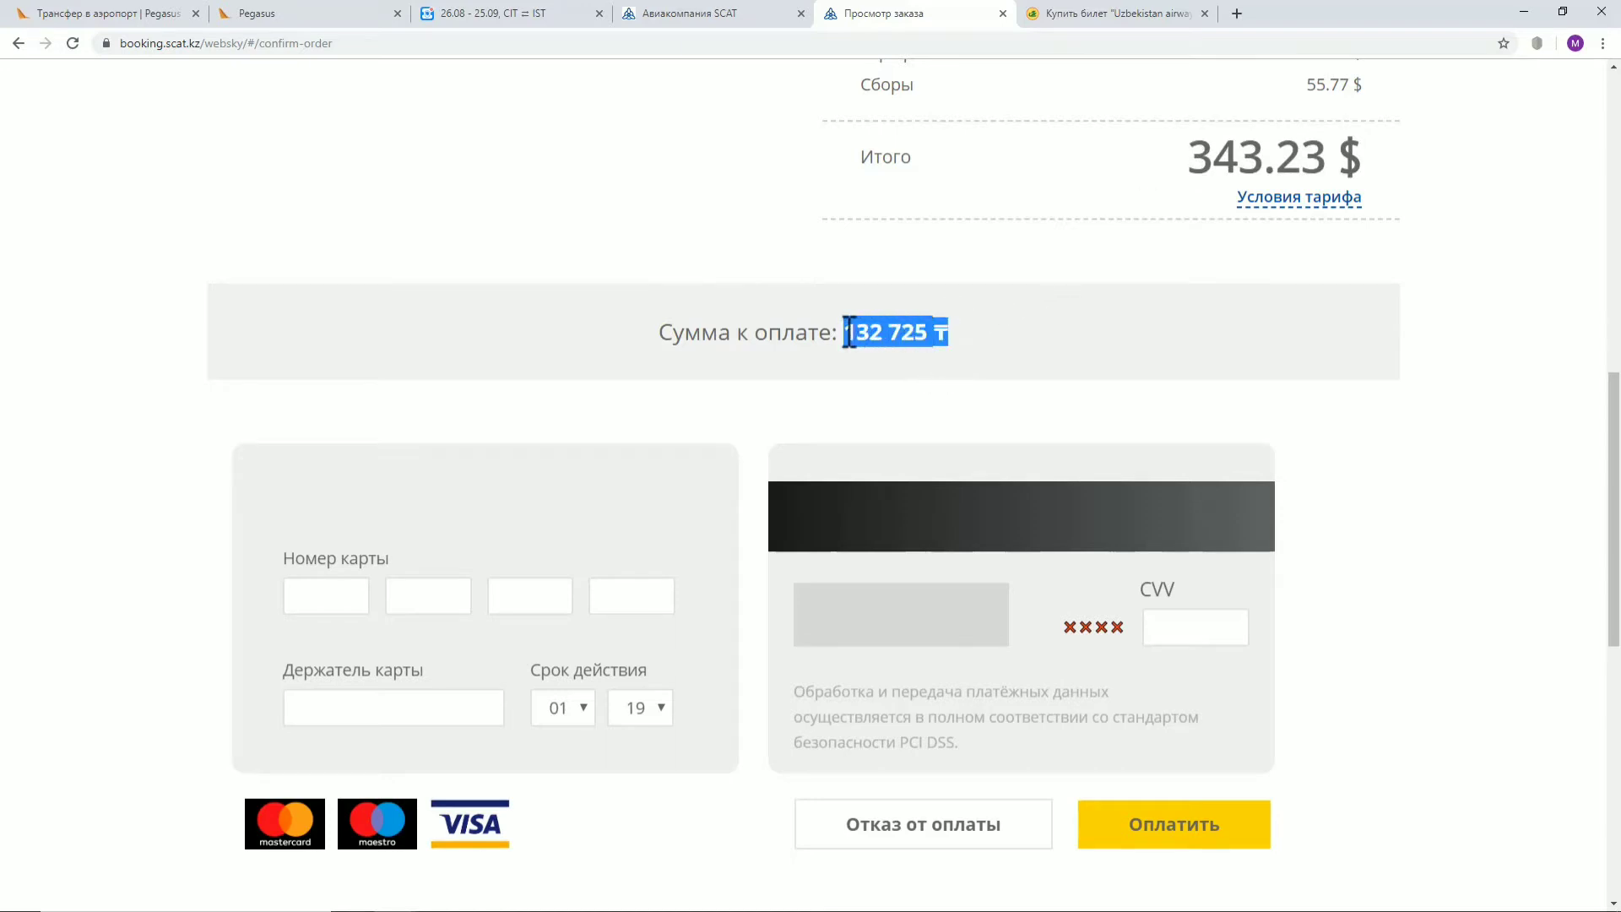
click(849, 332)
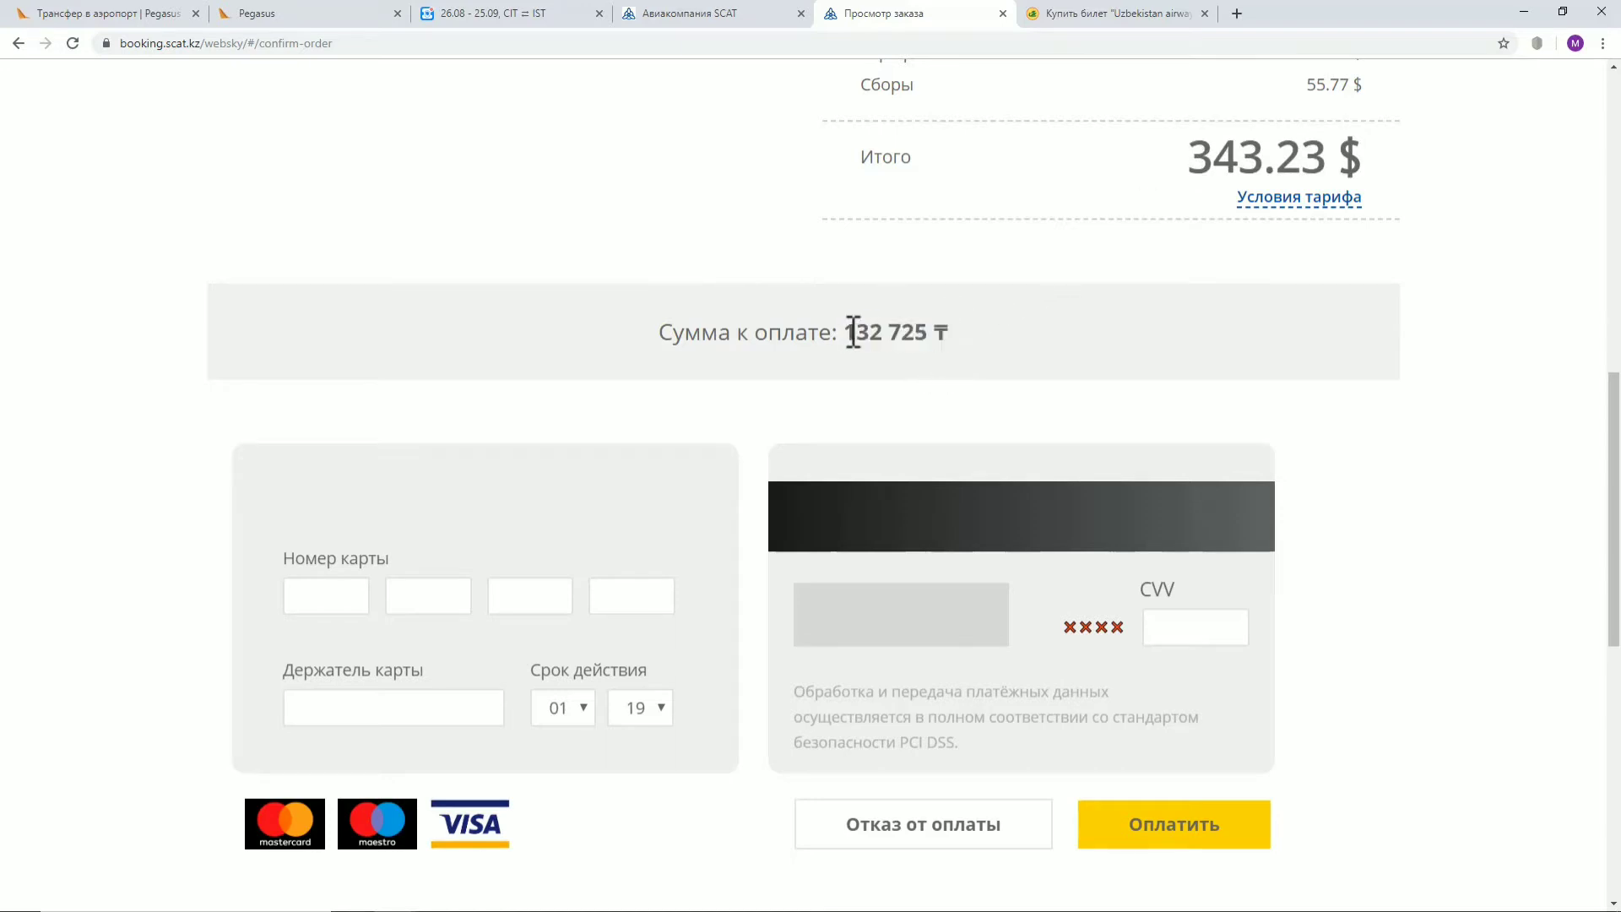
drag(849, 333, 934, 326)
scroll(1178, 208, down, 3)
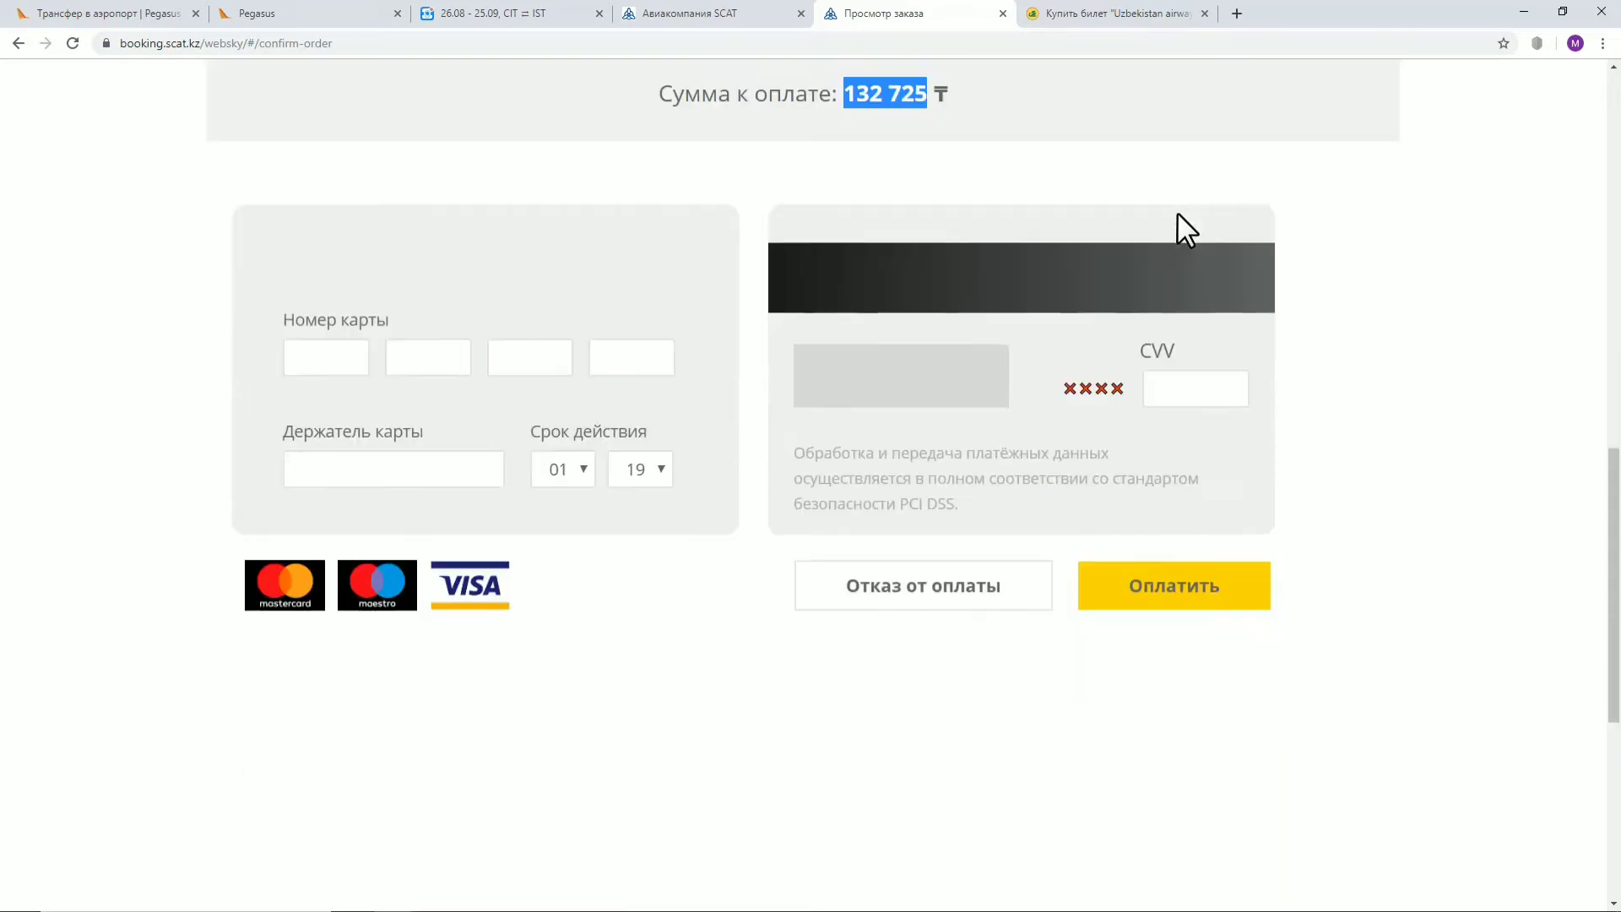
click(335, 348)
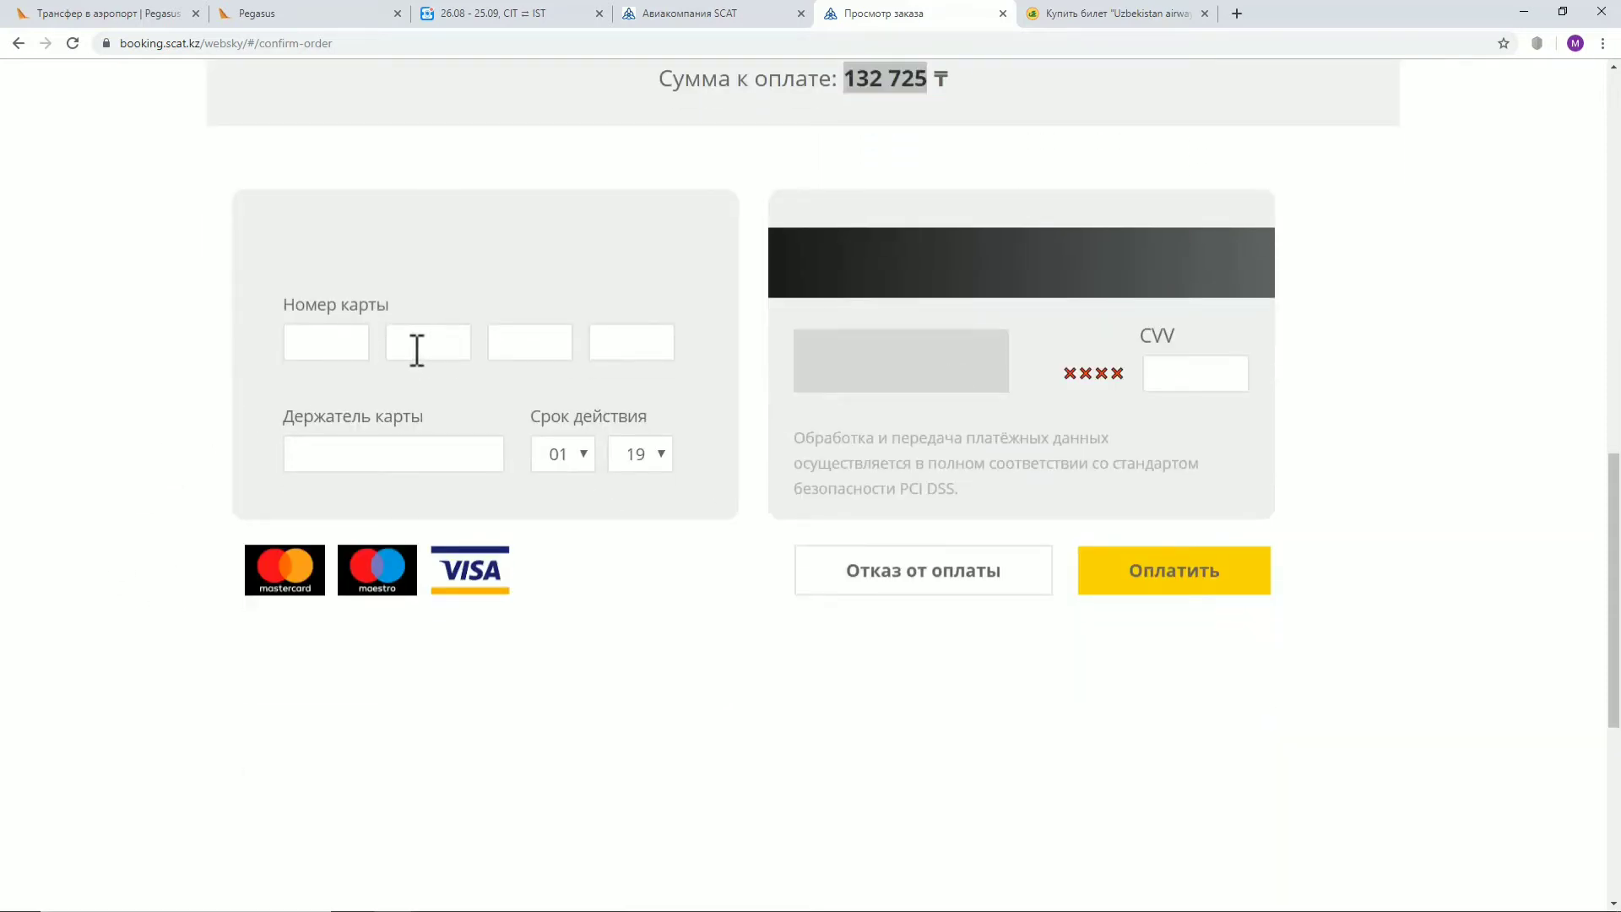
click(550, 336)
click(654, 331)
click(1183, 372)
click(1307, 418)
scroll(1315, 434, up, 5)
scroll(1315, 434, down, 4)
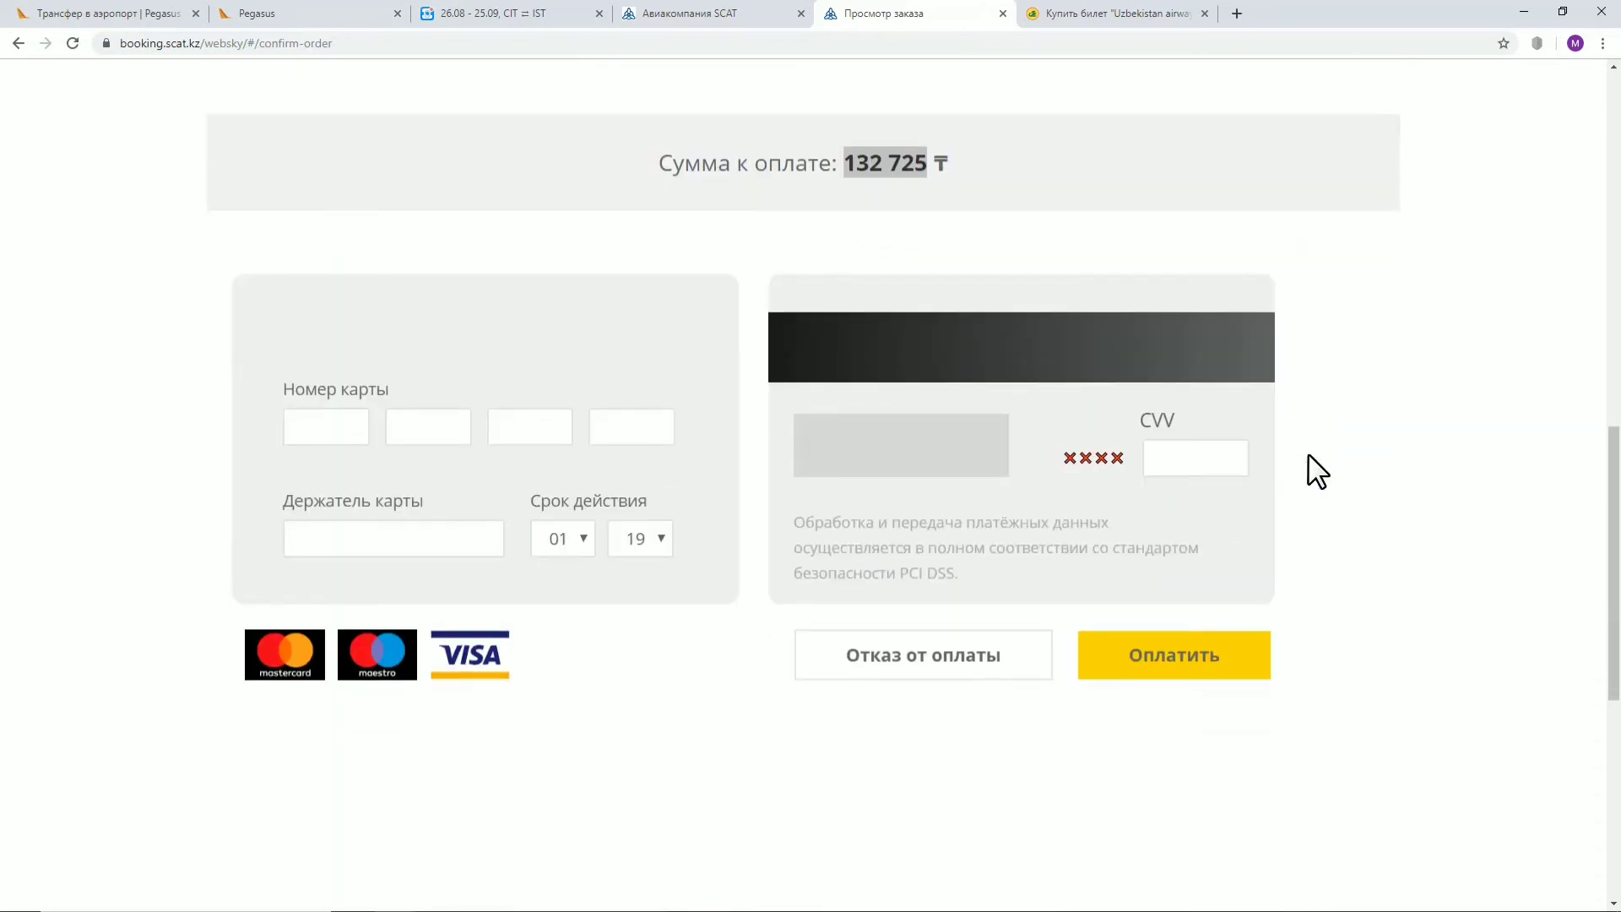
drag(1261, 514, 487, 350)
drag(310, 392, 1562, 564)
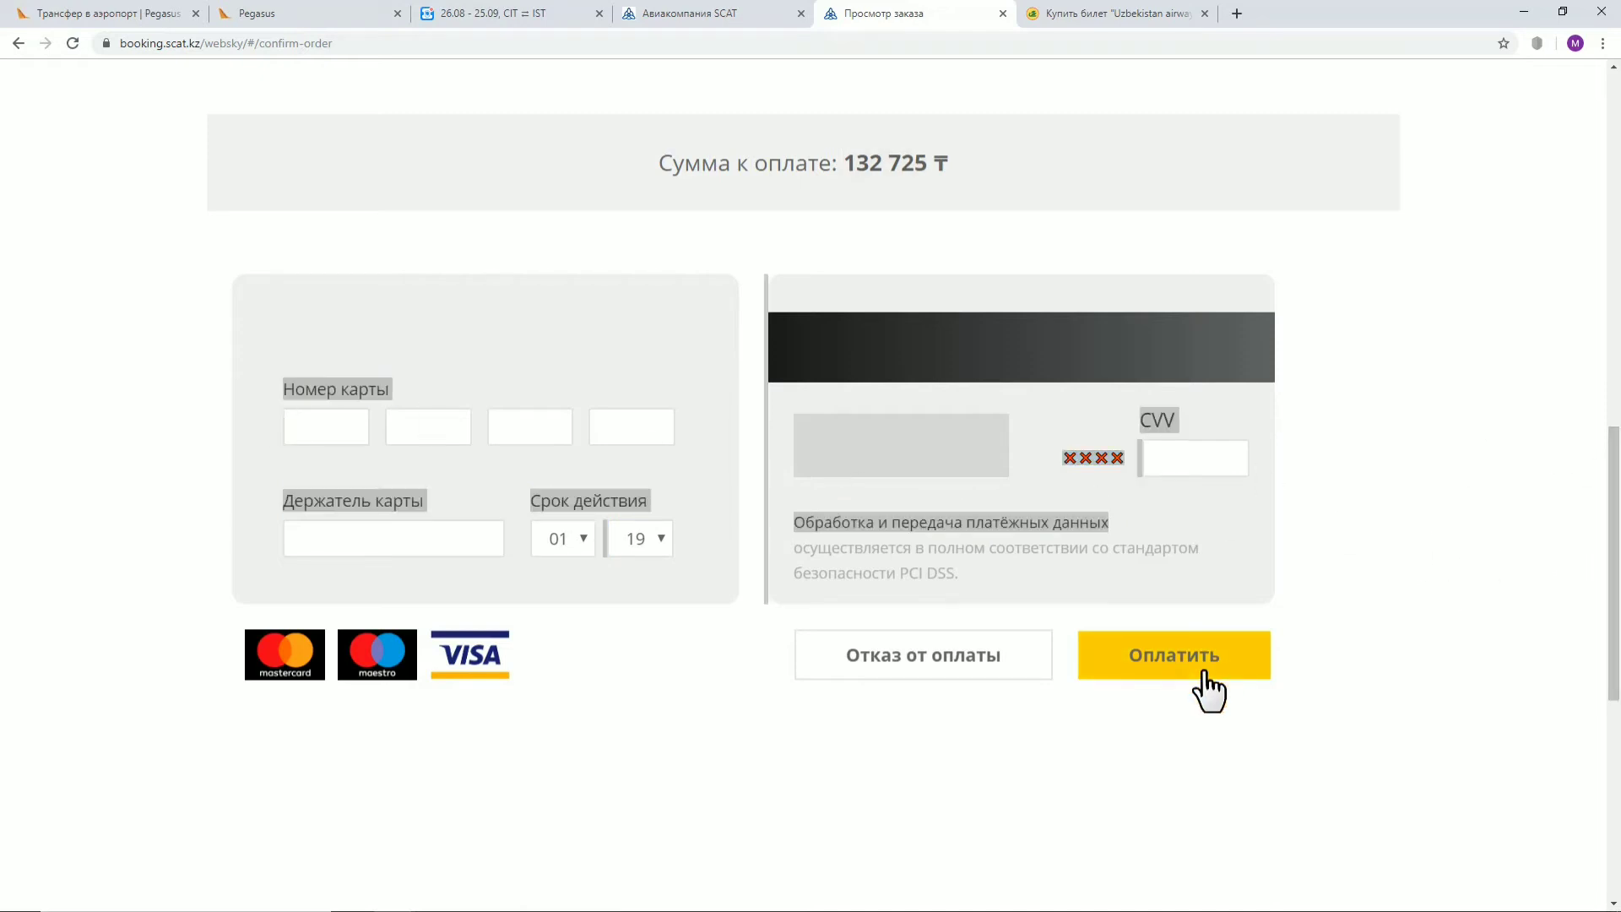
click(1226, 543)
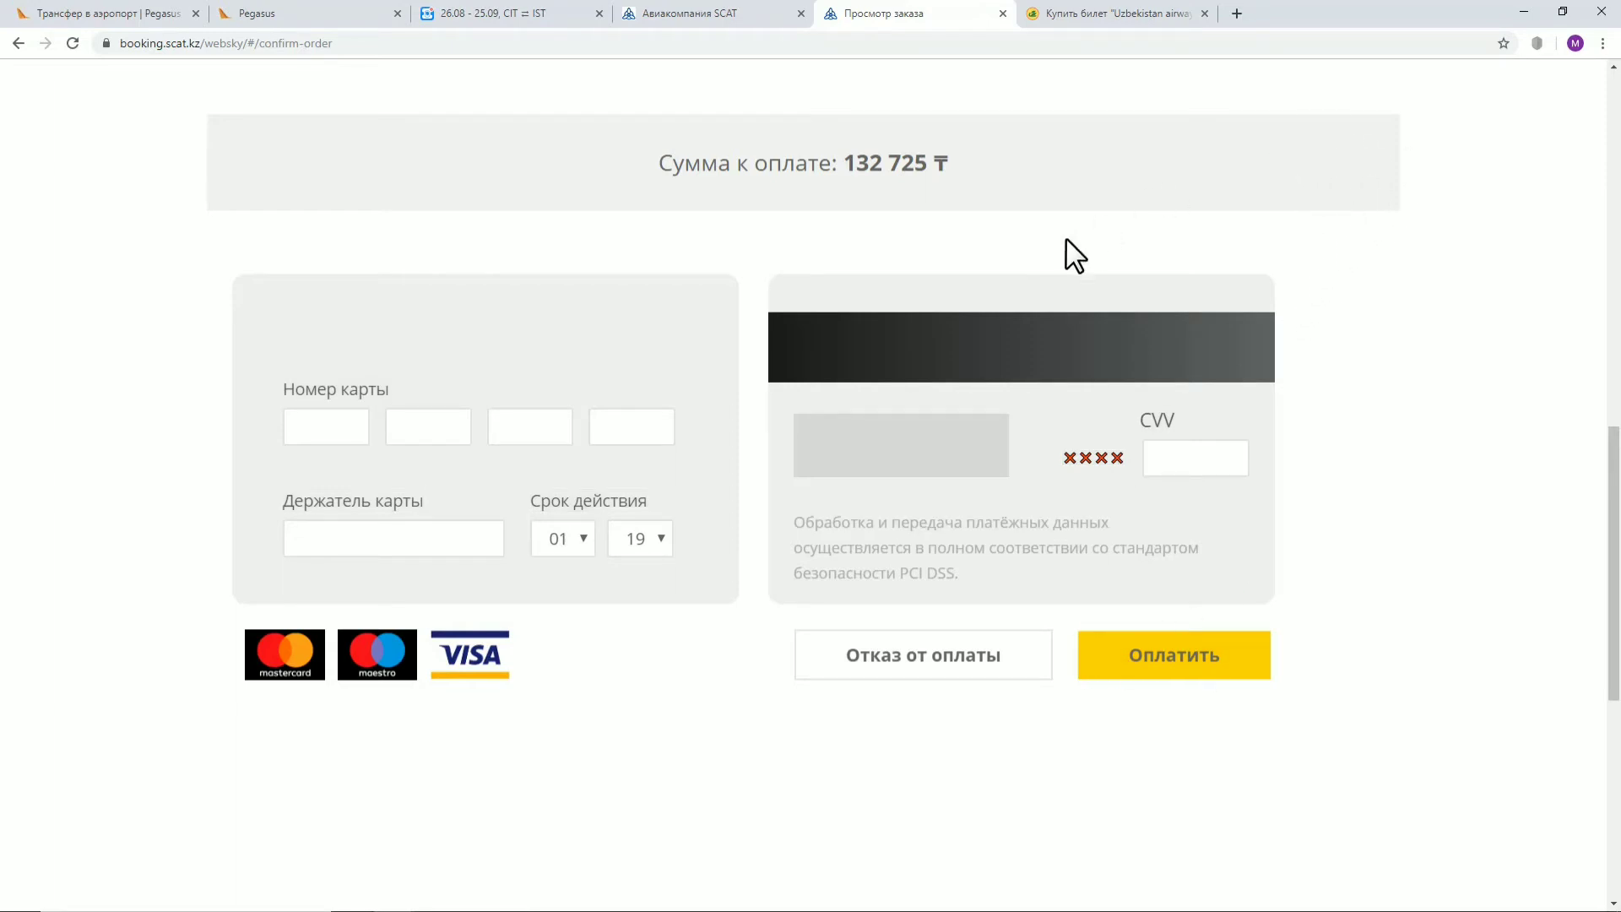
scroll(1174, 287, up, 14)
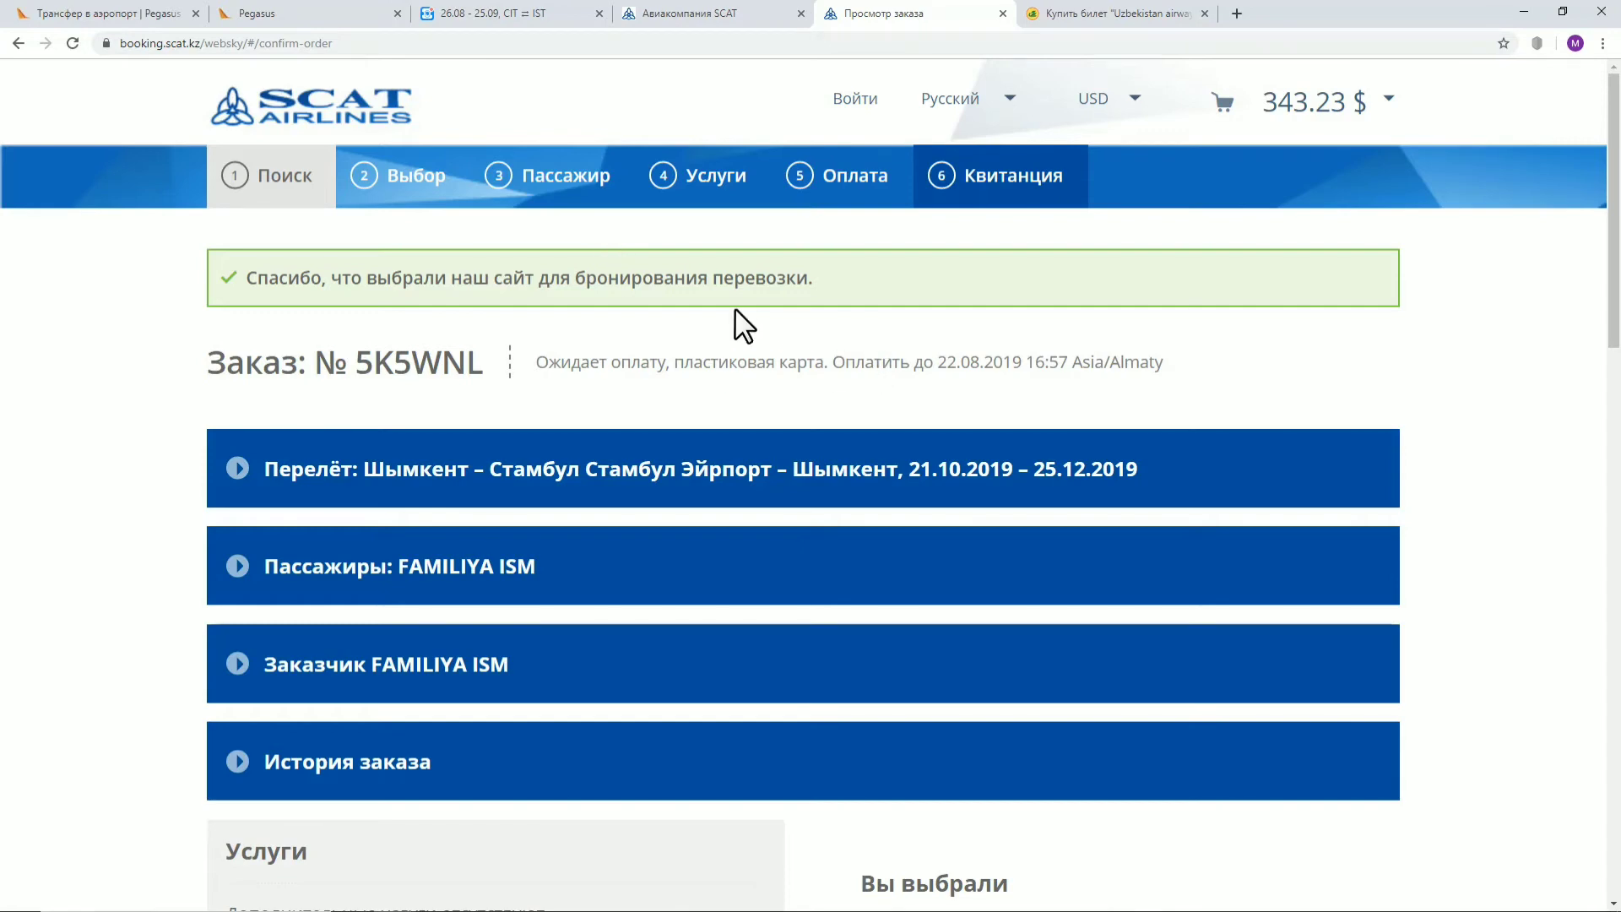
drag(672, 361, 1157, 372)
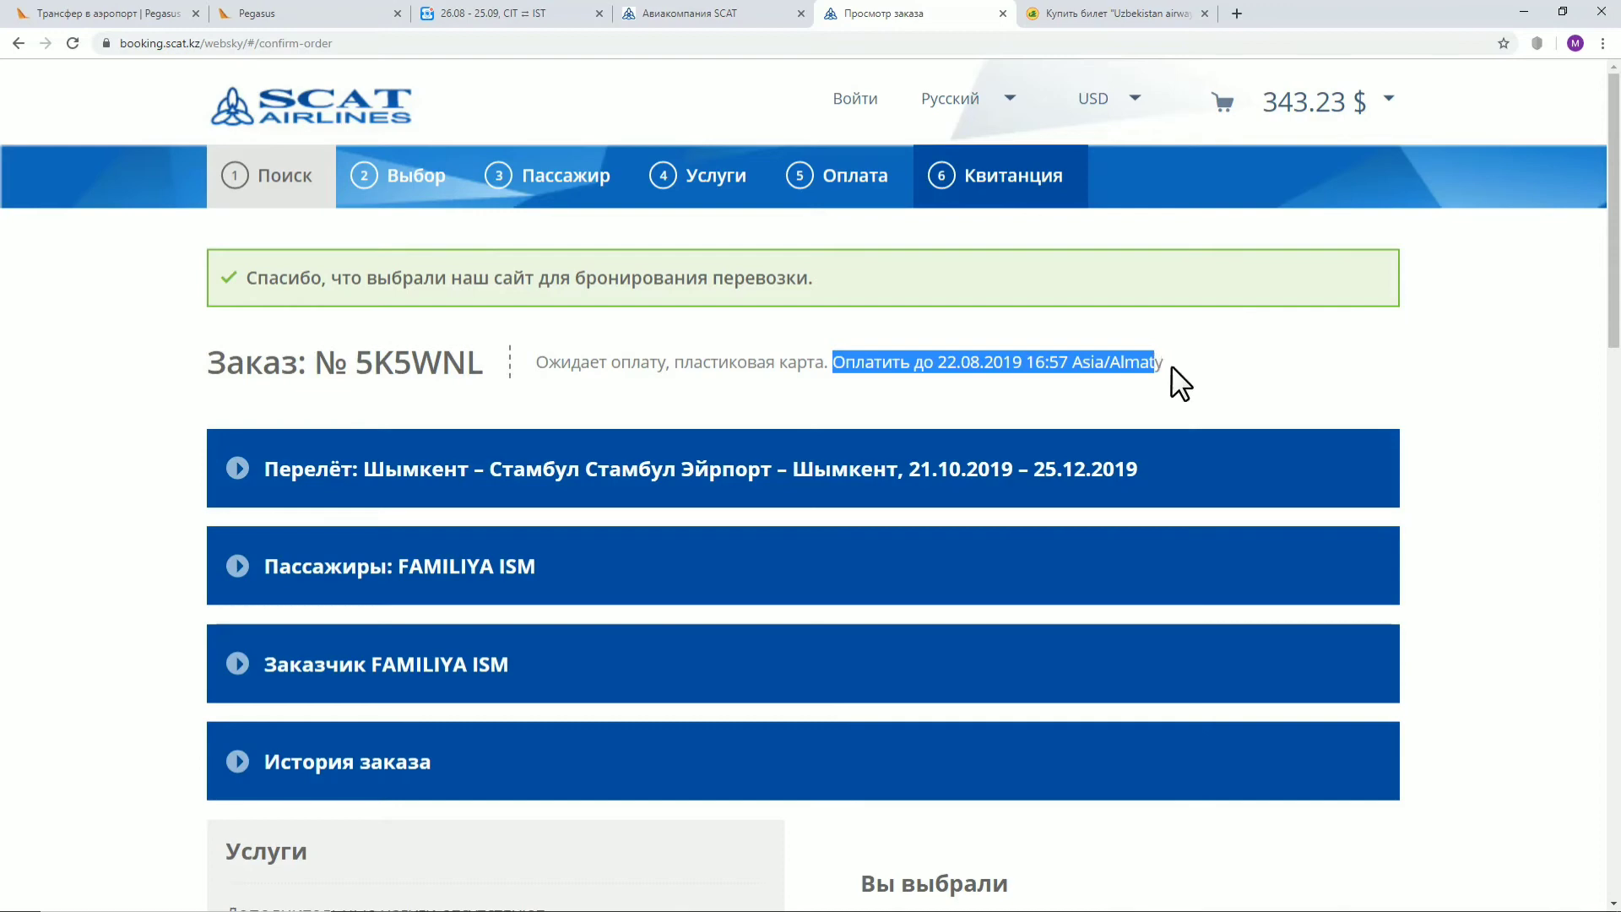
click(1209, 379)
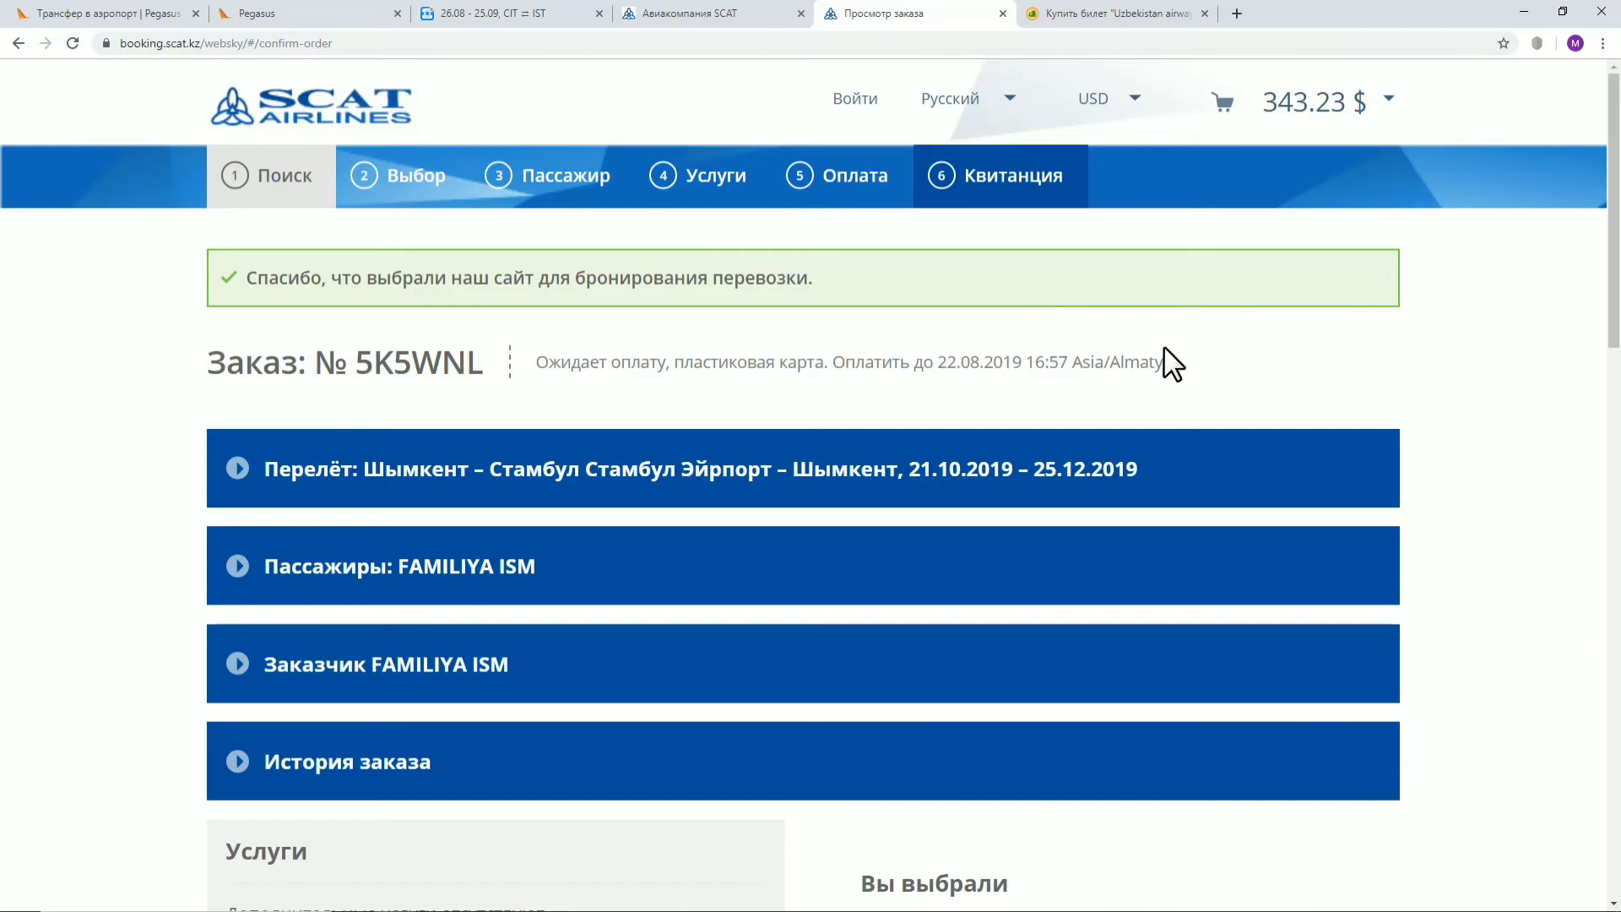
drag(1165, 363, 1061, 373)
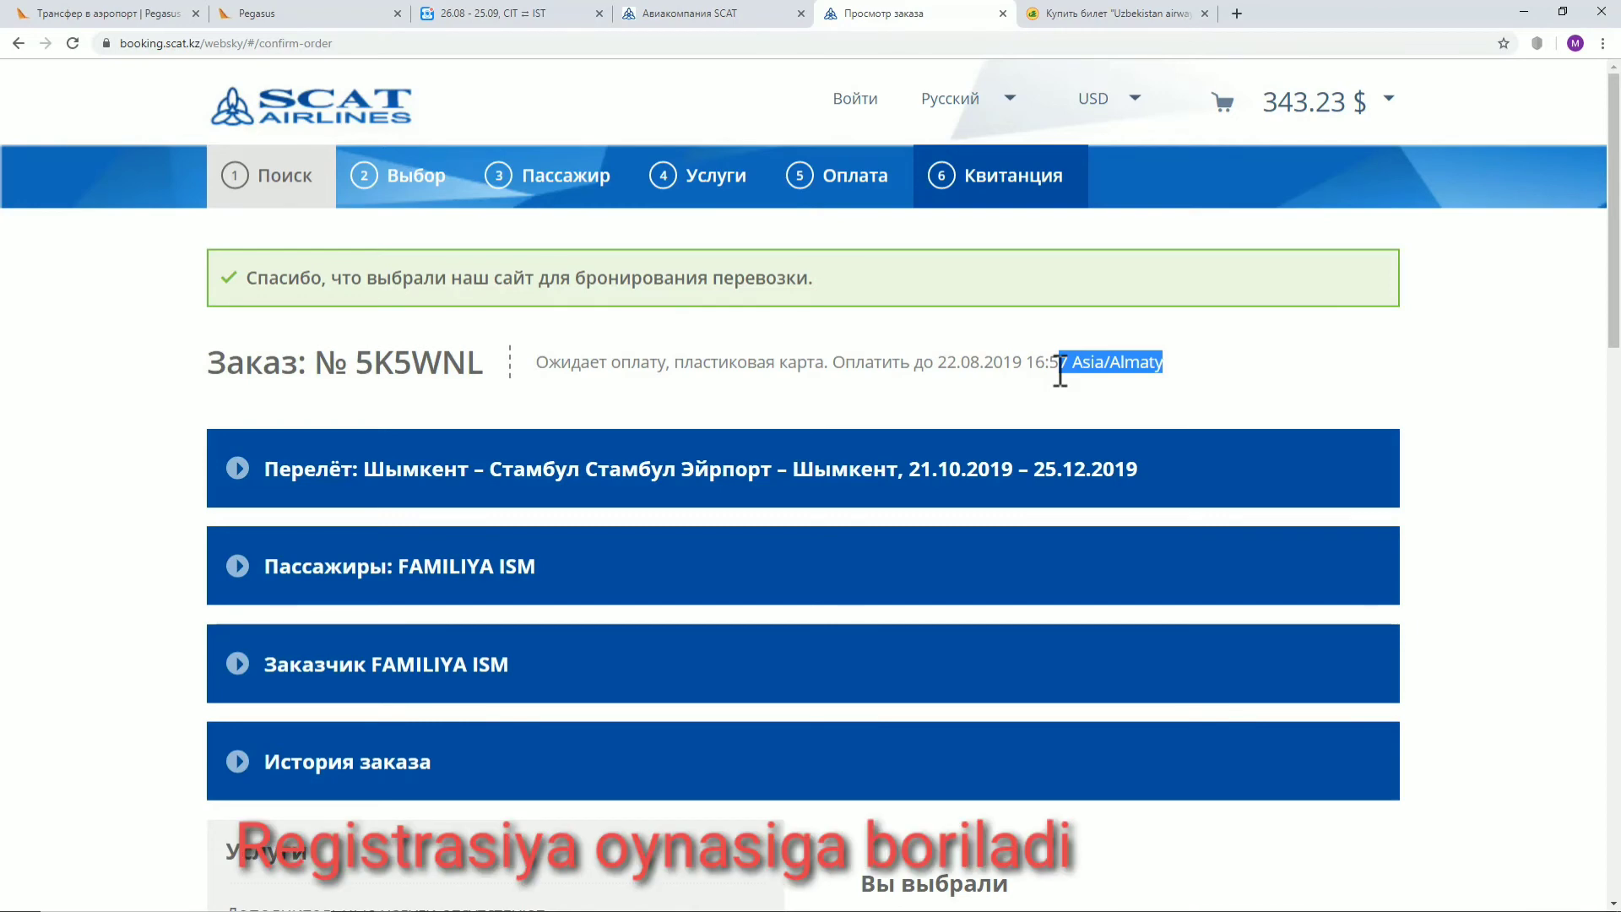
click(1006, 369)
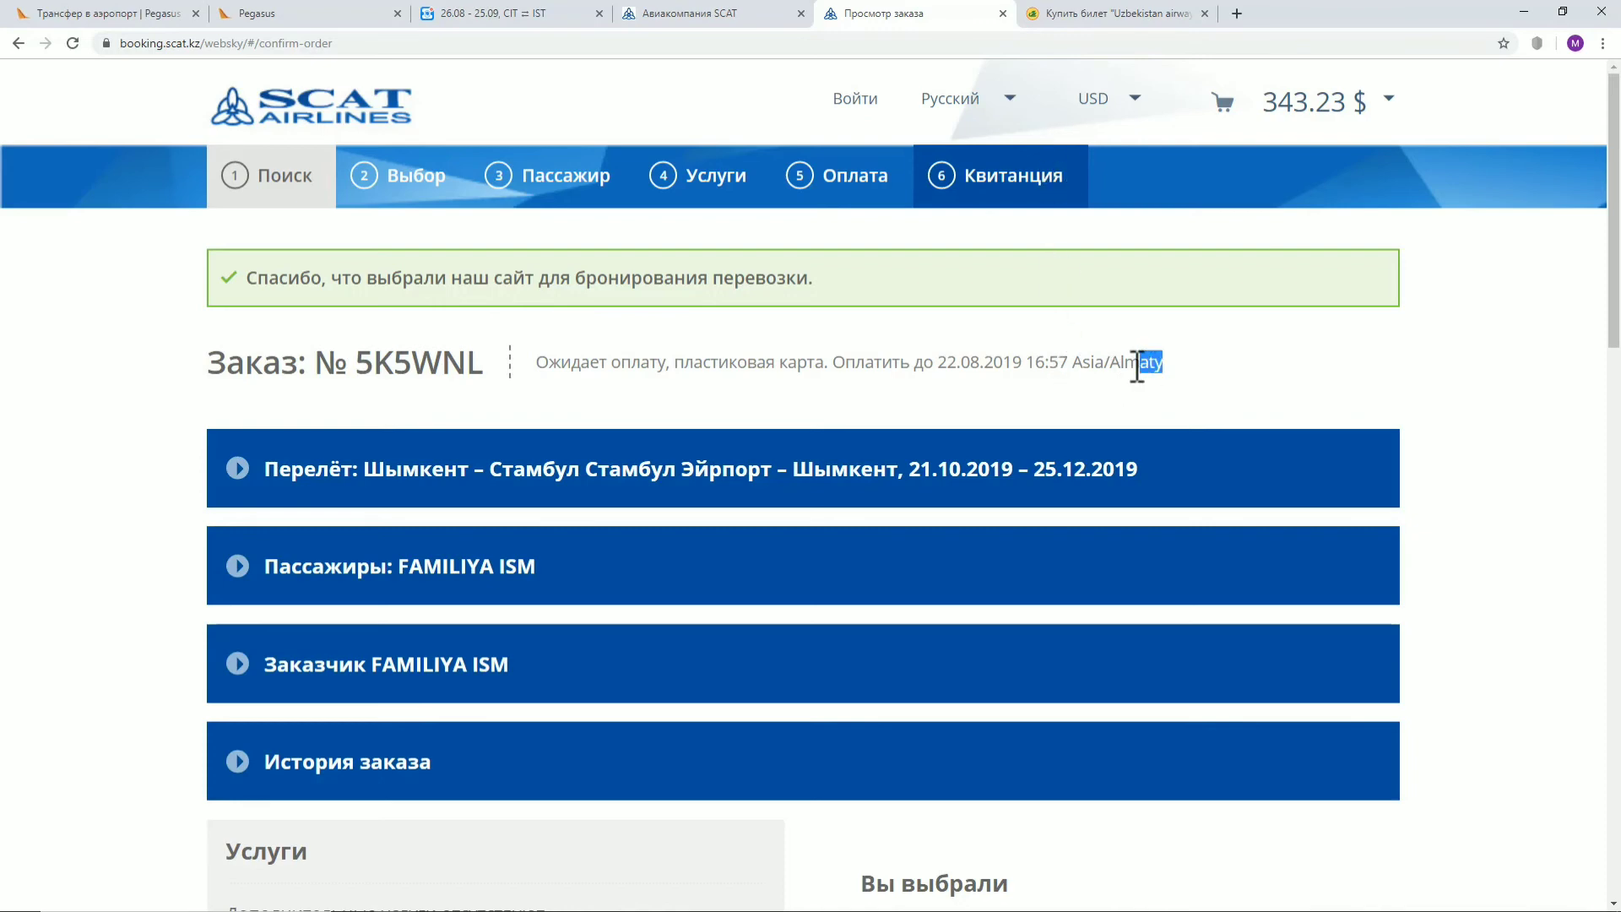
drag(1137, 369, 939, 369)
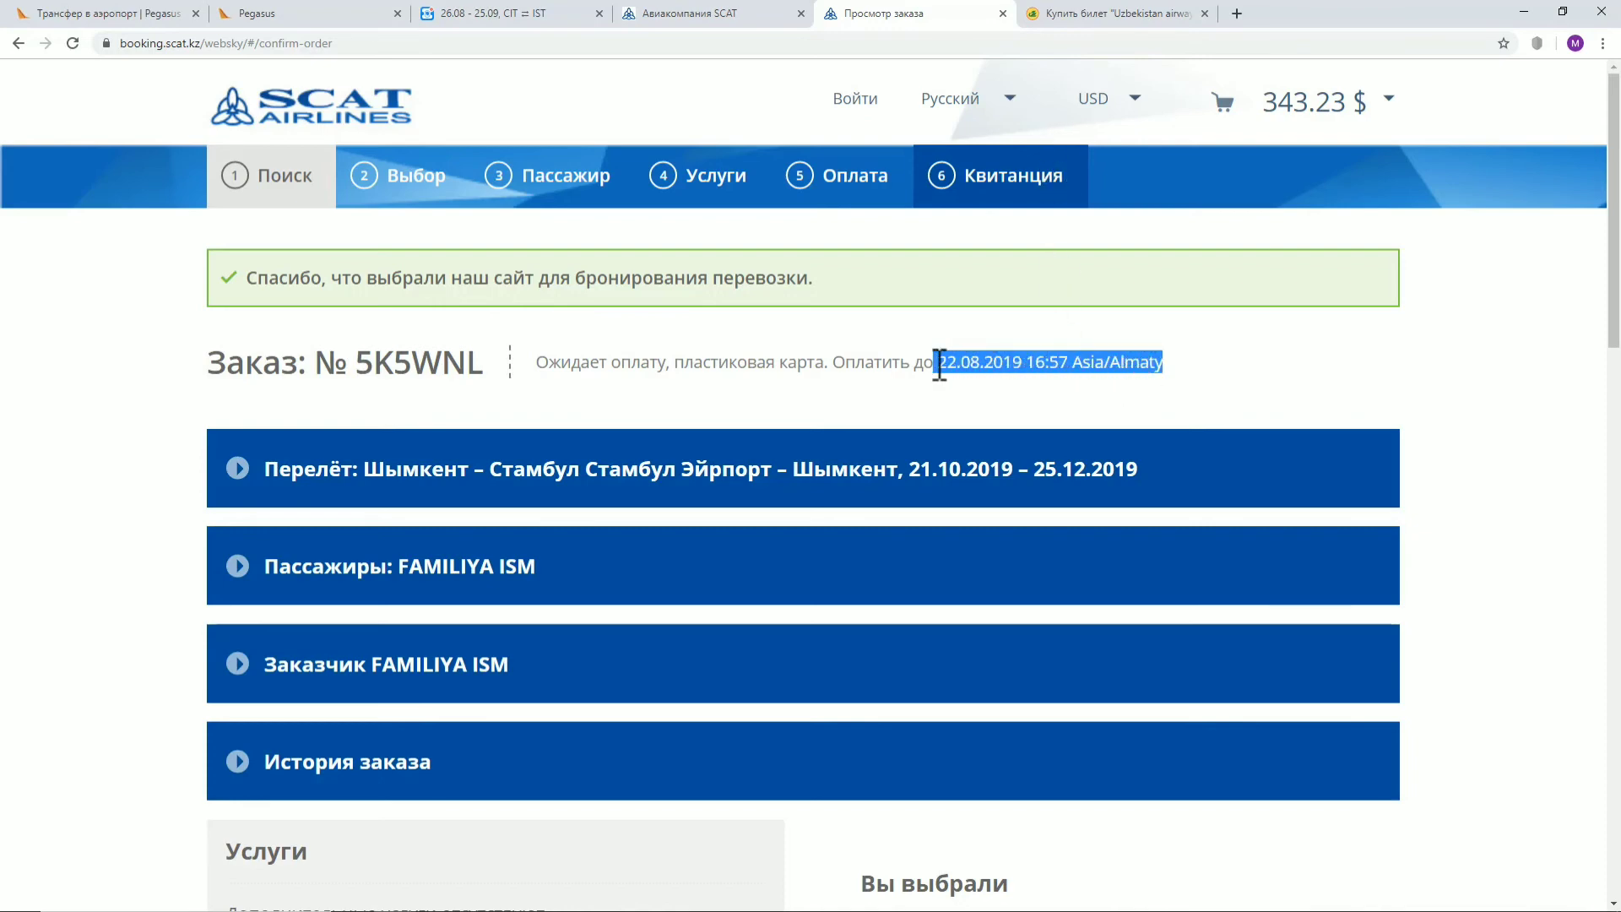
click(1204, 347)
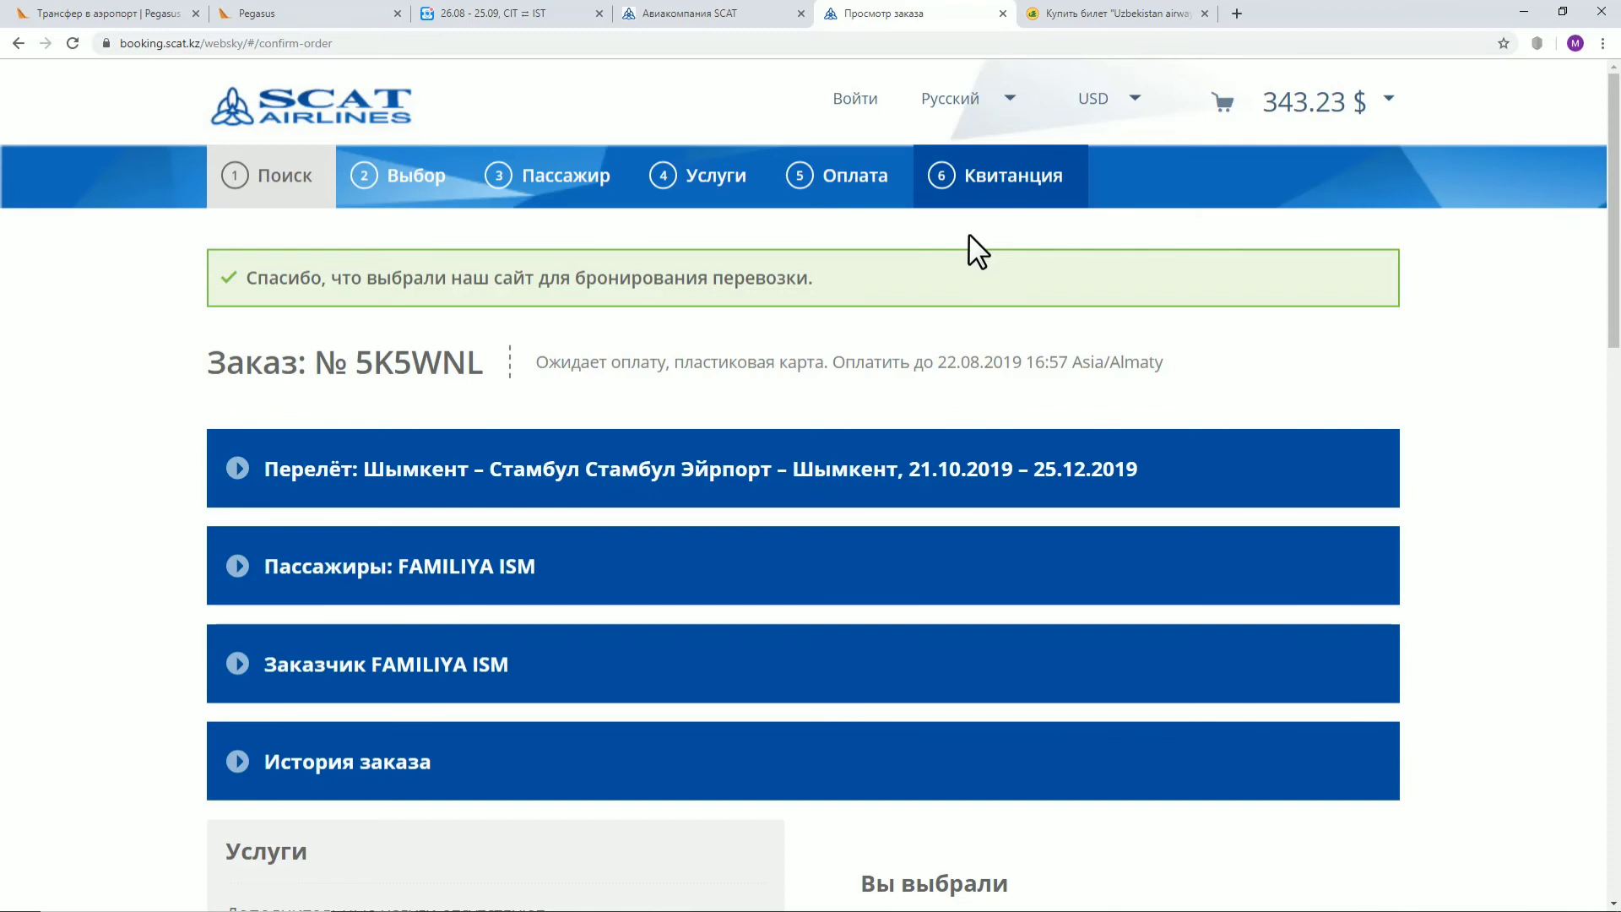
scroll(969, 237, down, 4)
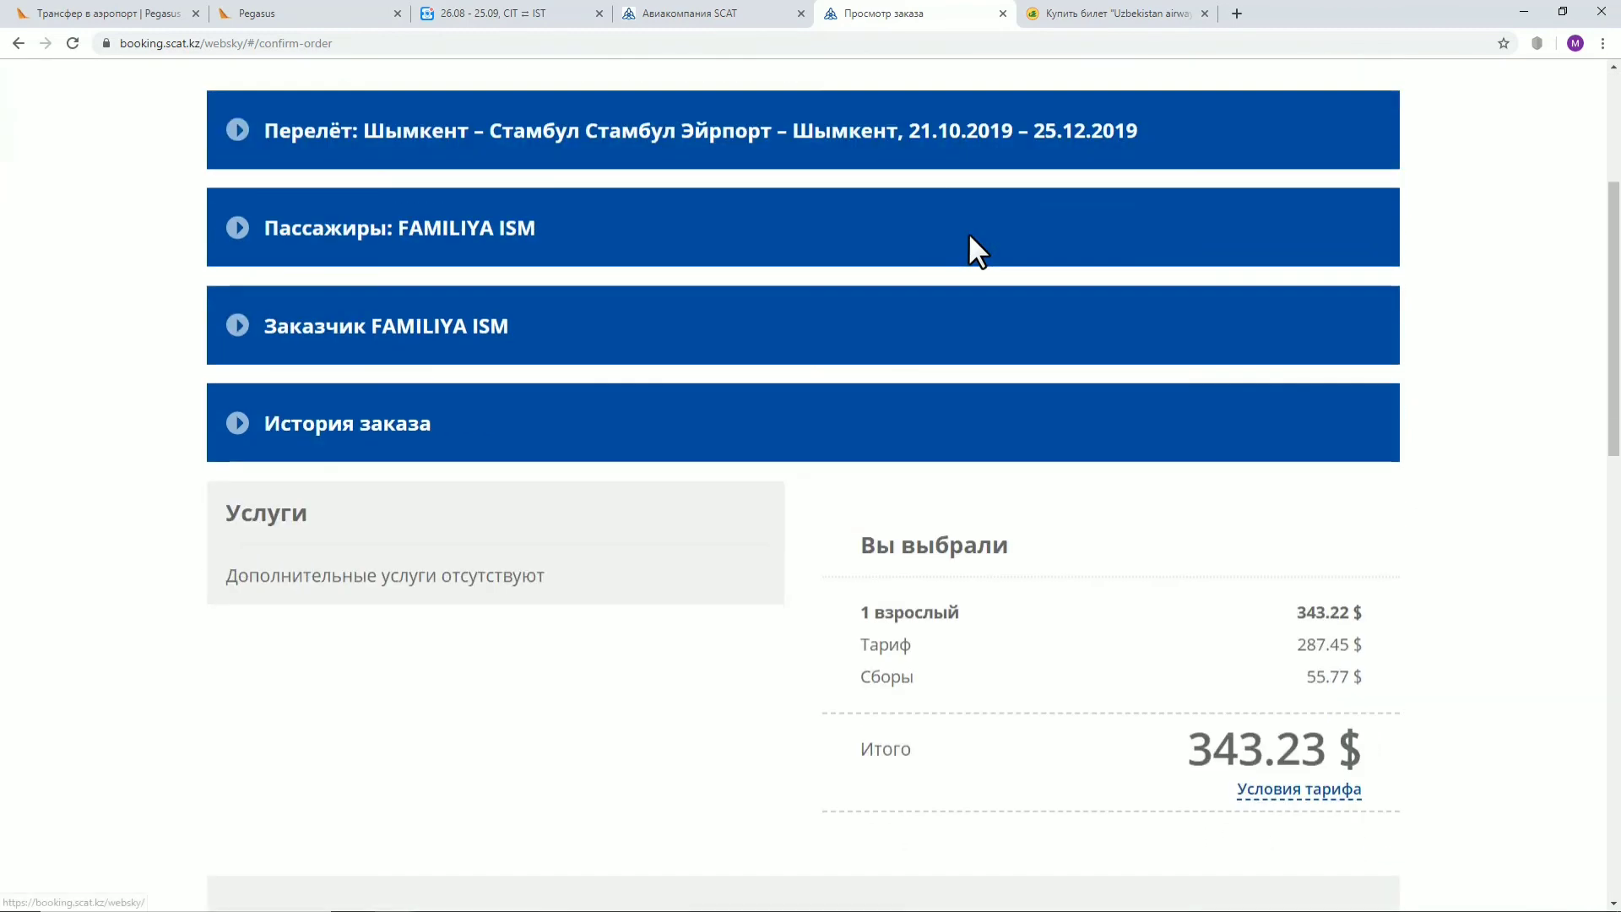